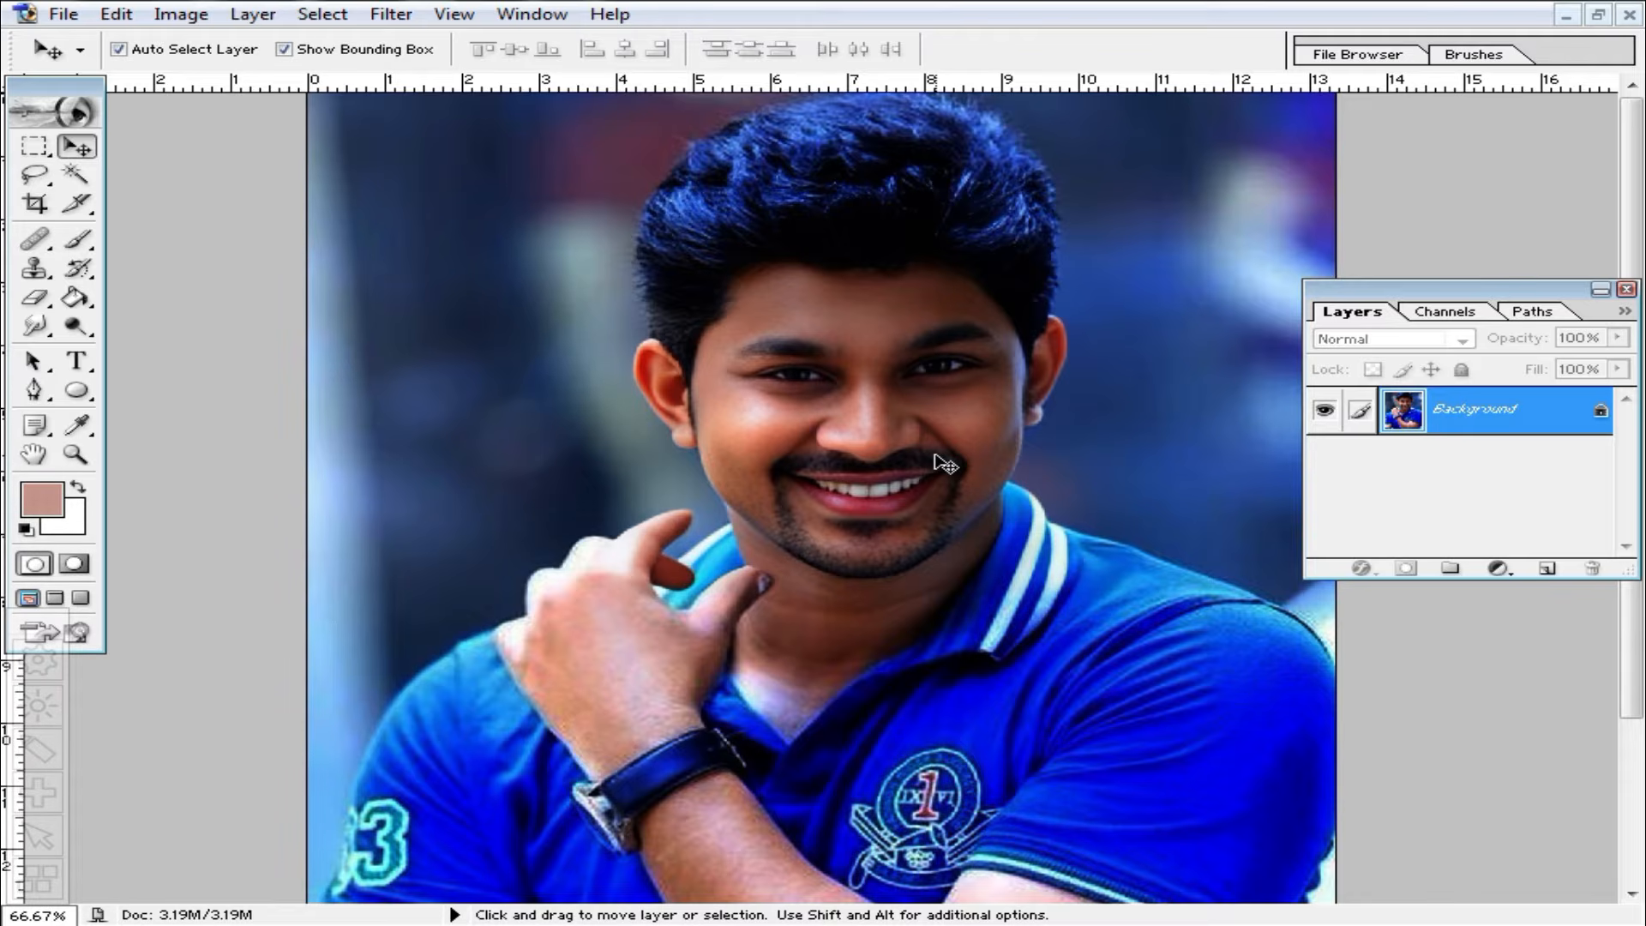
Try brightening the portrait with Levels by lowering the RGB white input level to 104.
key(ctrl+l)
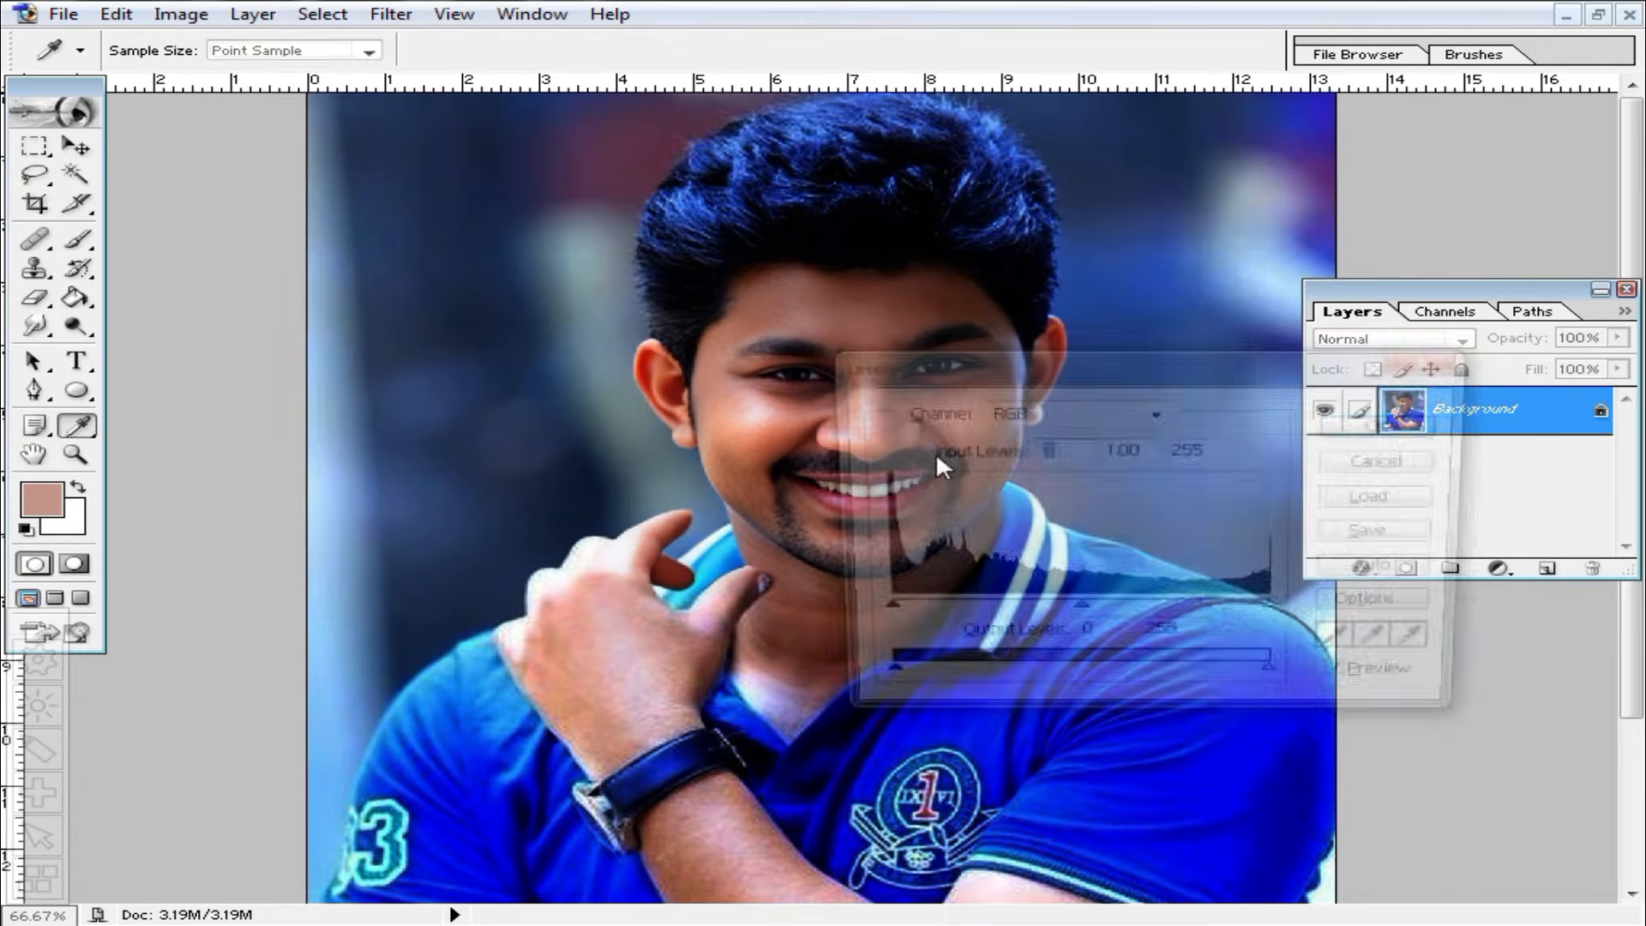
drag(1175, 360, 1391, 360)
drag(1410, 607, 1130, 609)
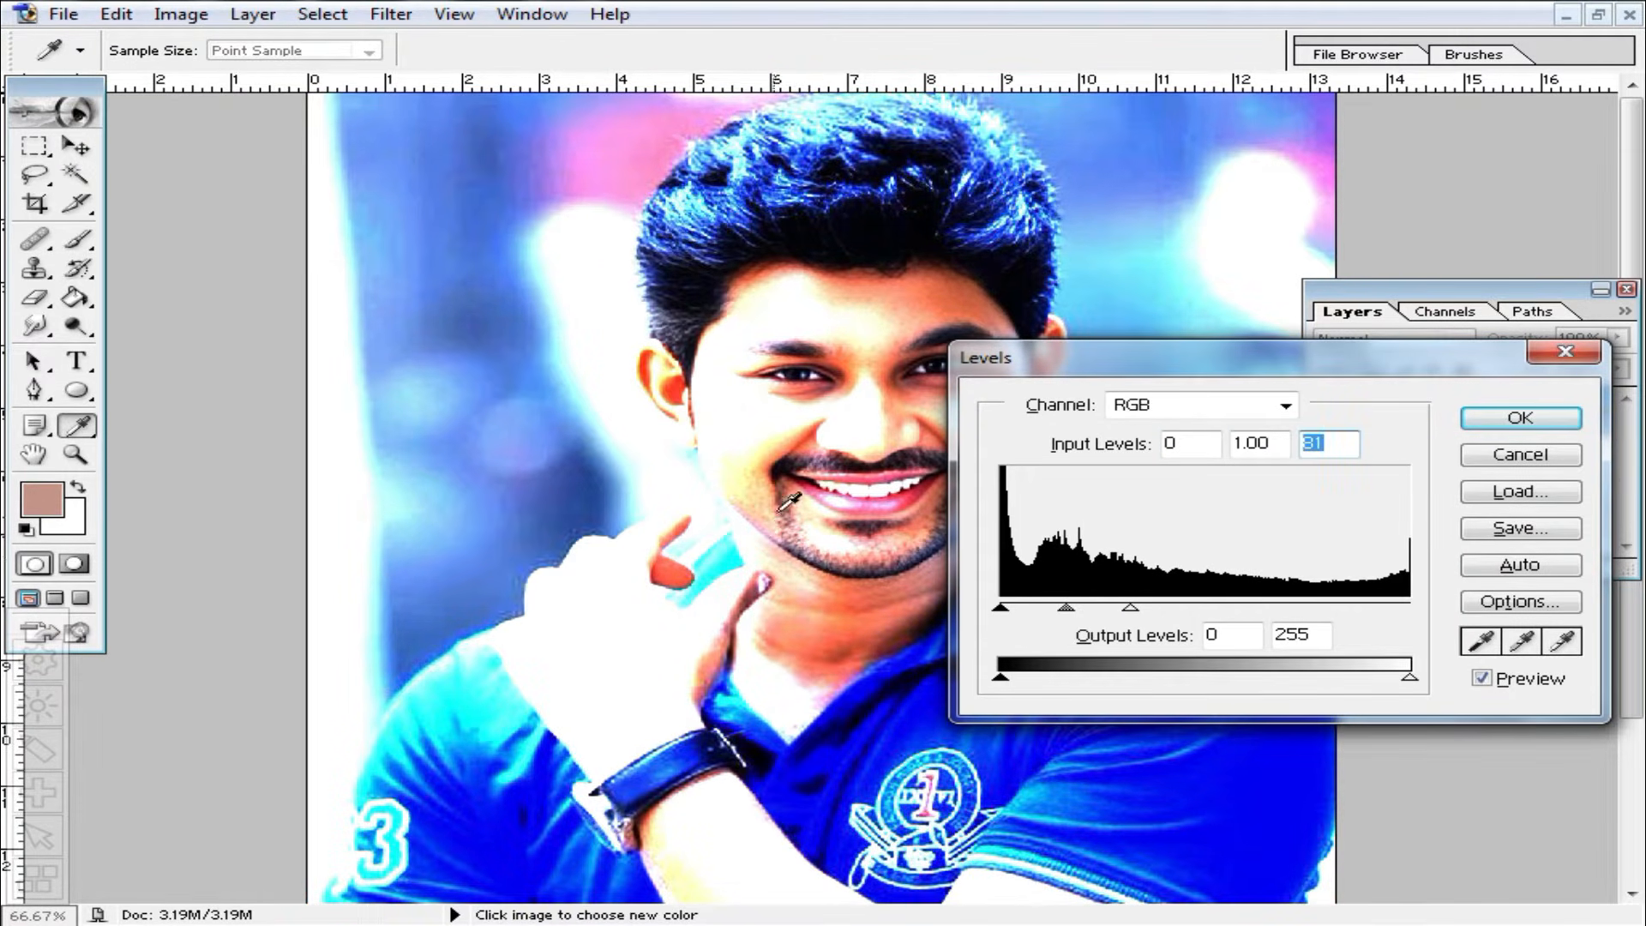
drag(1130, 609, 1168, 608)
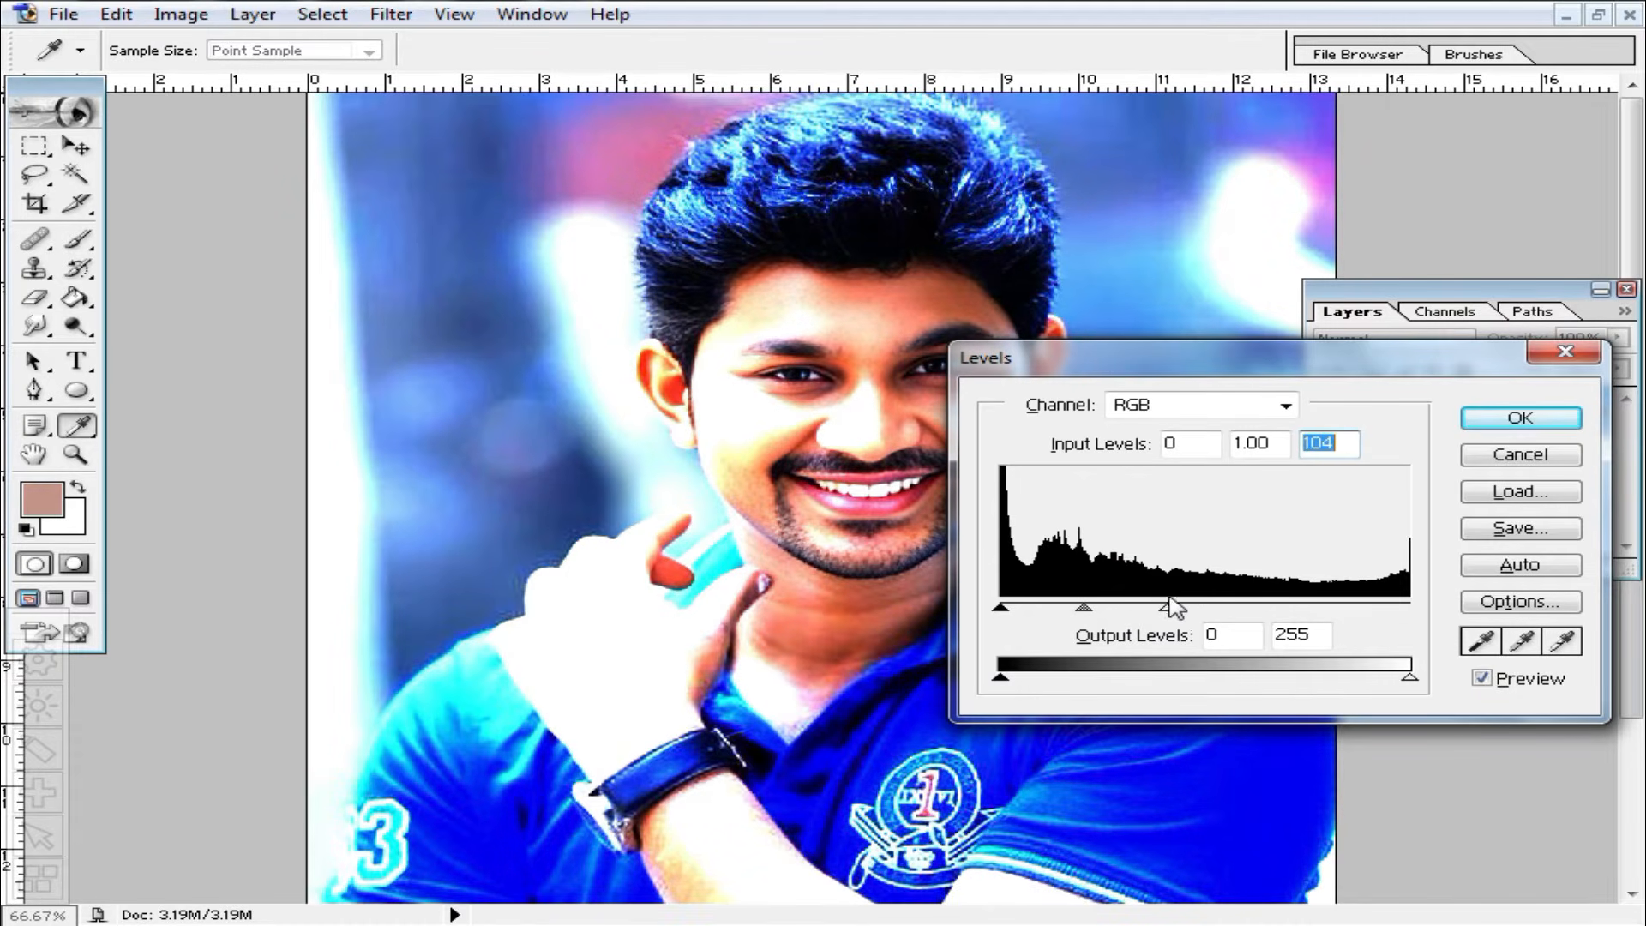
click(1519, 420)
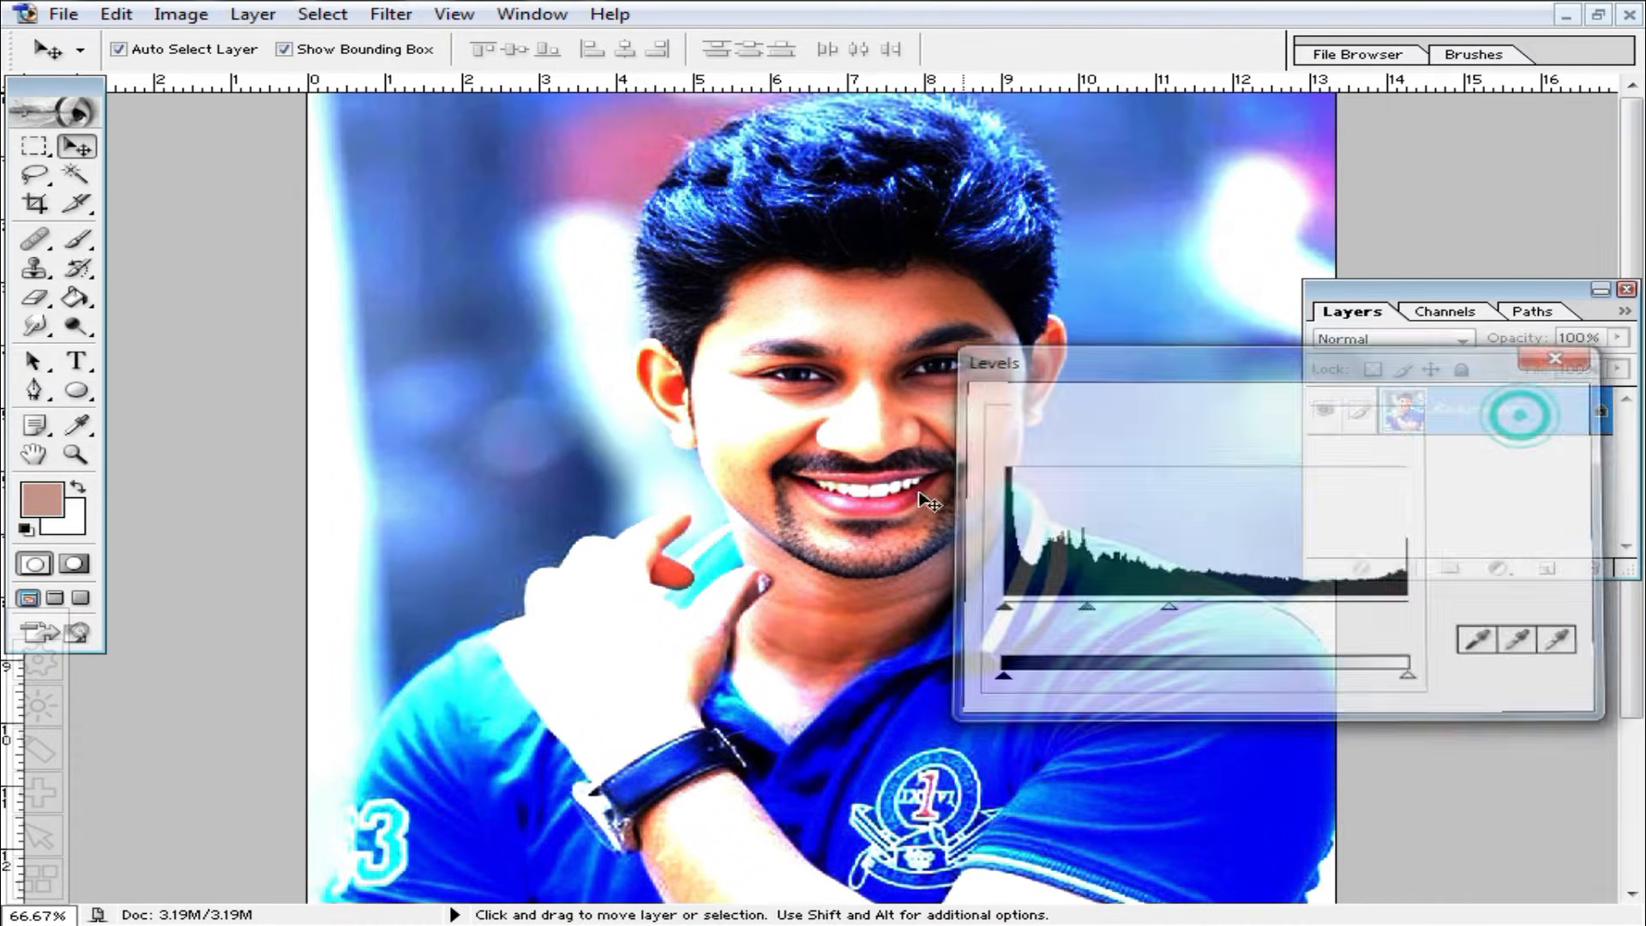
Inspect the brightened face up close and undo the Levels adjustment.
ctrl+click(875, 443)
ctrl+click(874, 442)
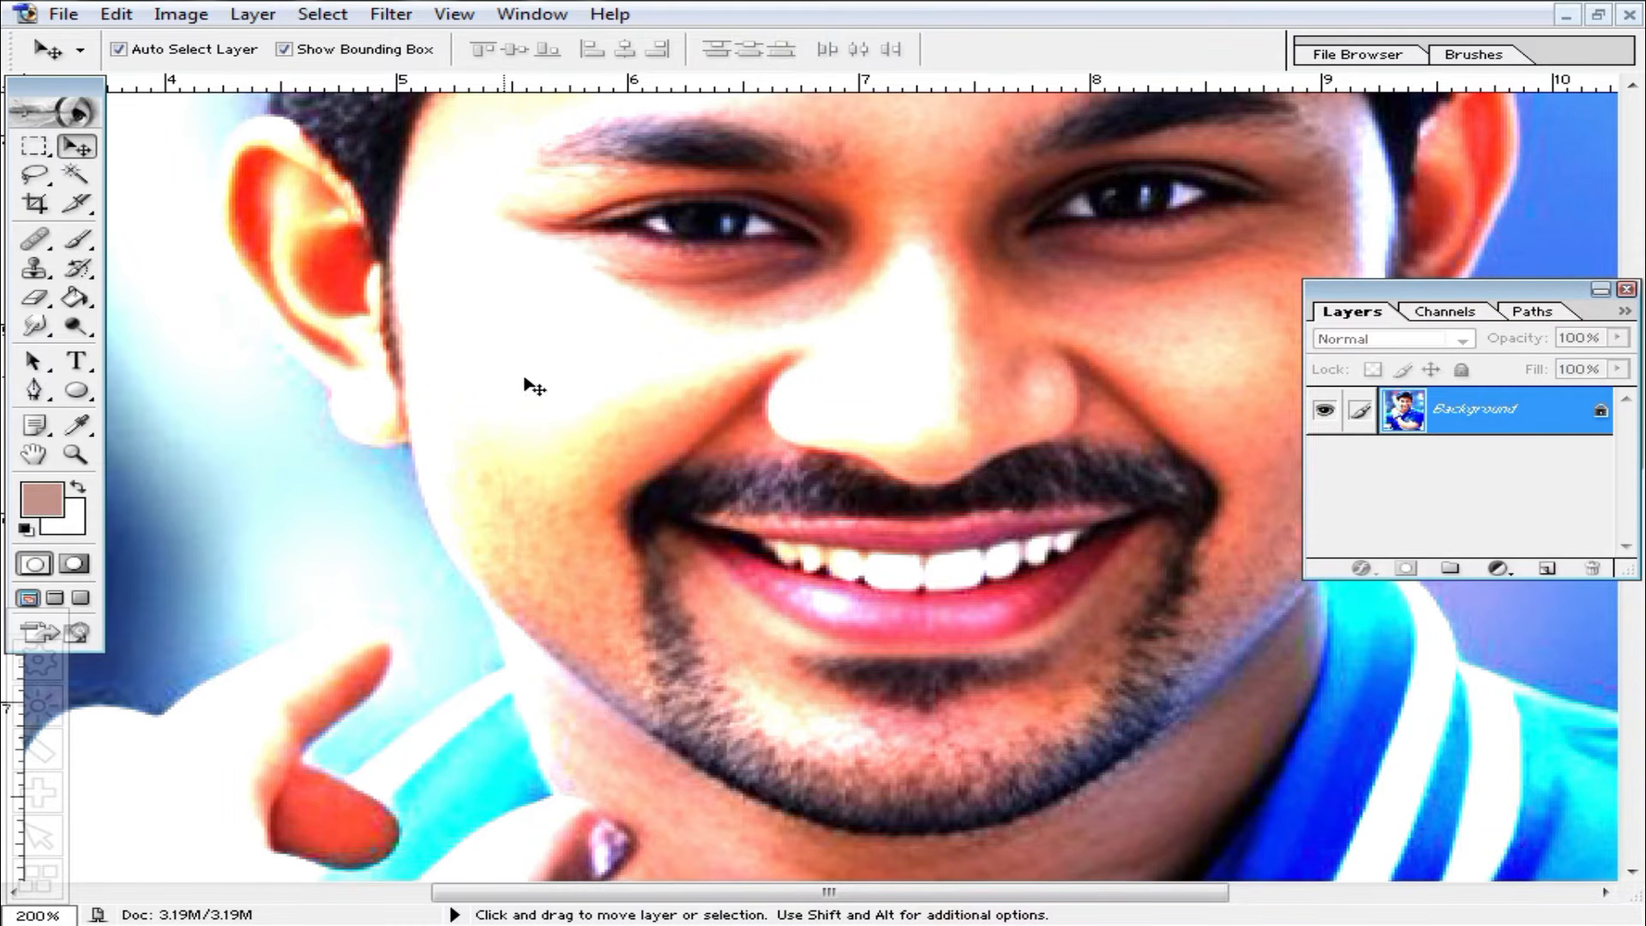
alt+click(660, 444)
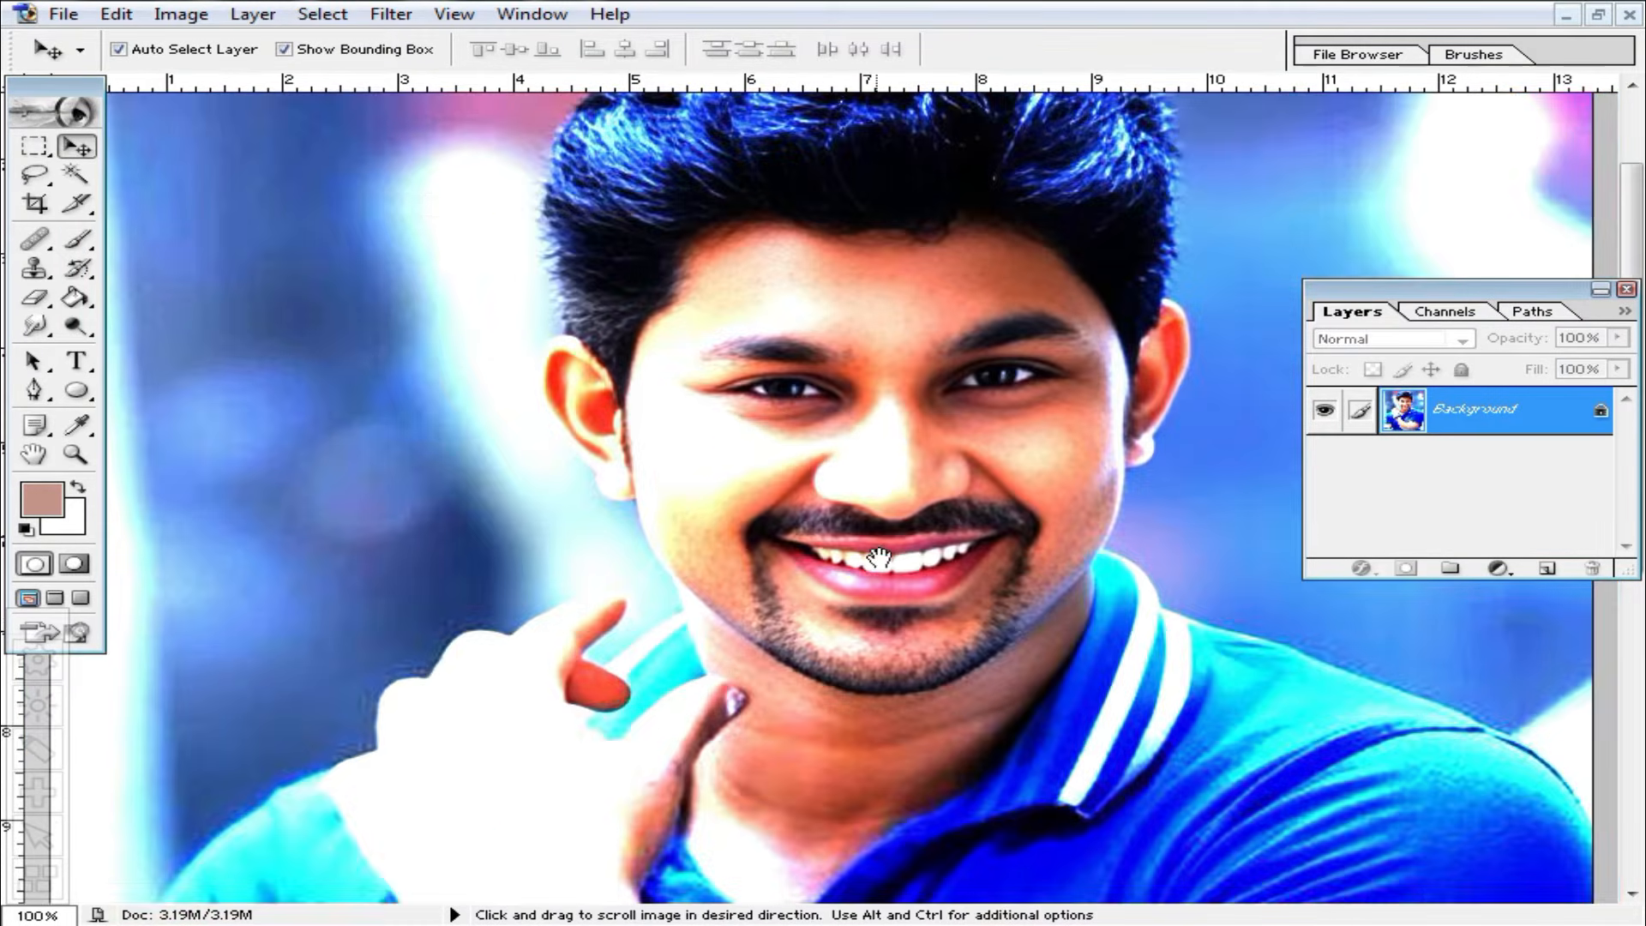
scroll(866, 613, down, 2)
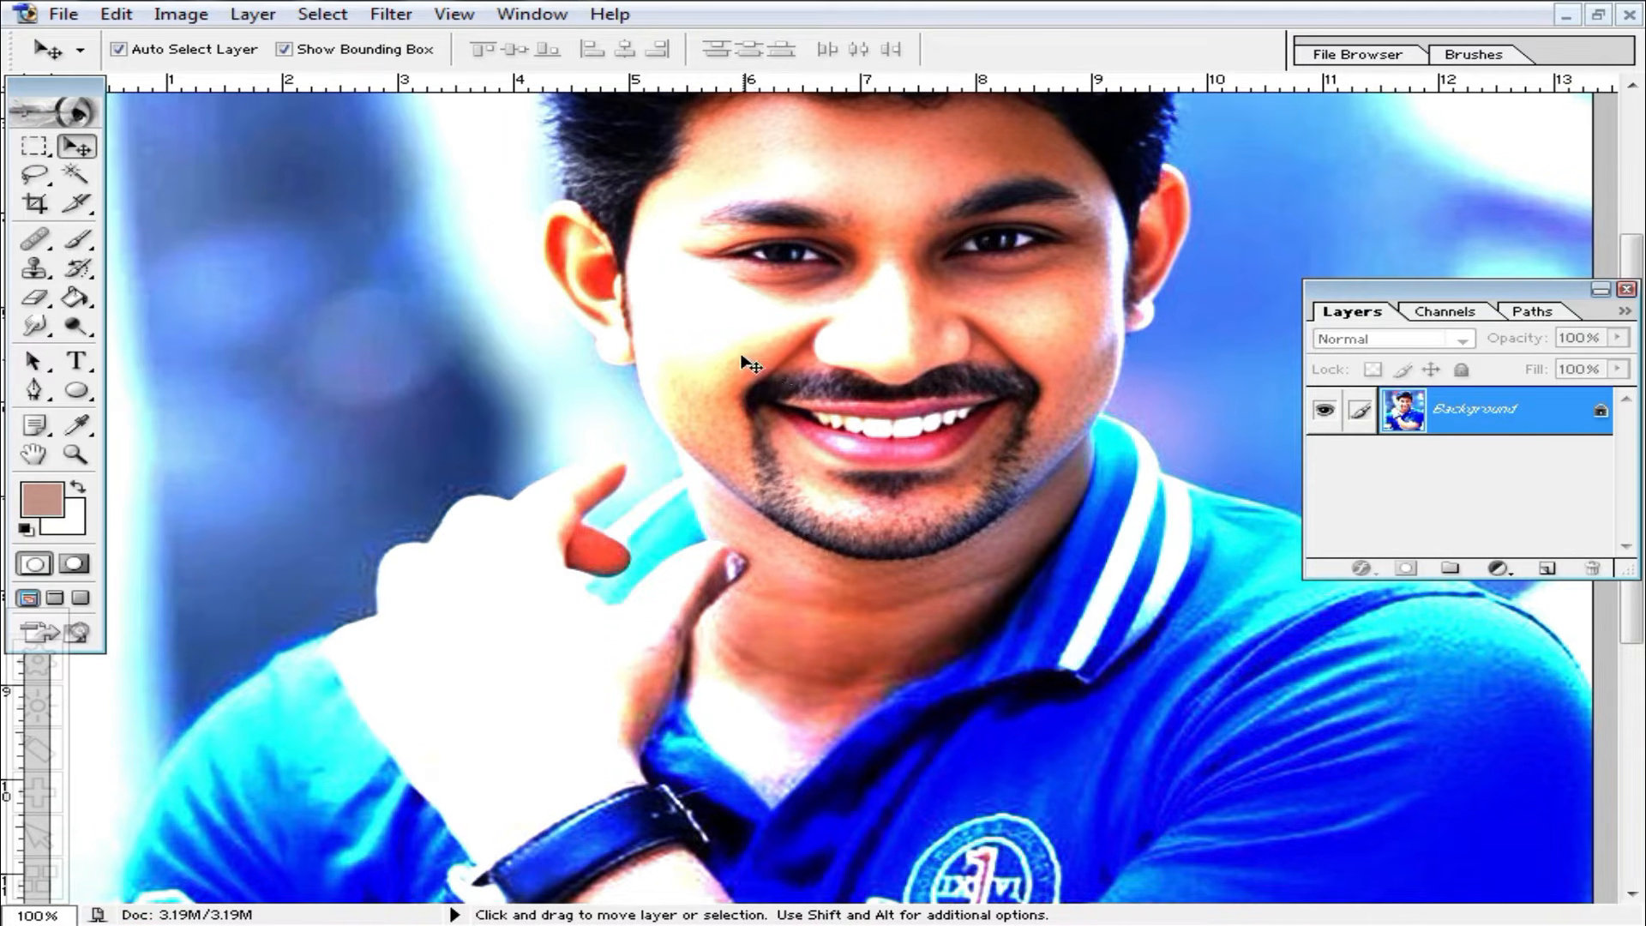
key(ctrl+alt+z)
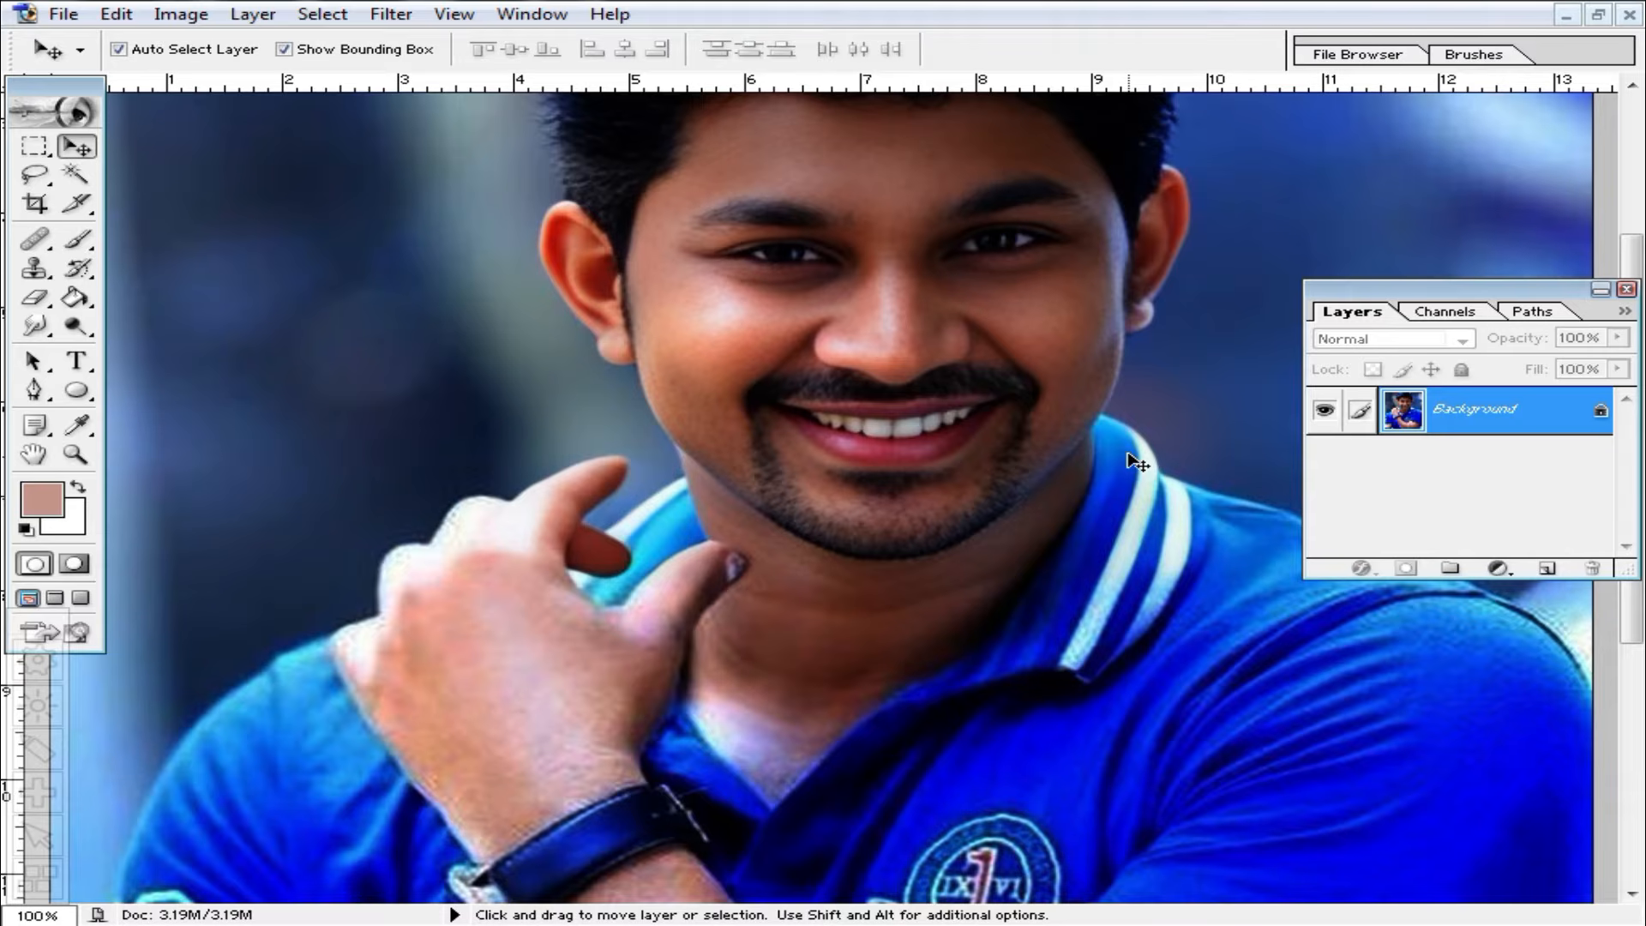
Try brightening the portrait with an RGB Curves point at input 106, output 187, and discard the adjustment.
key(ctrl+m)
drag(1259, 416, 1209, 371)
drag(1366, 244, 1272, 312)
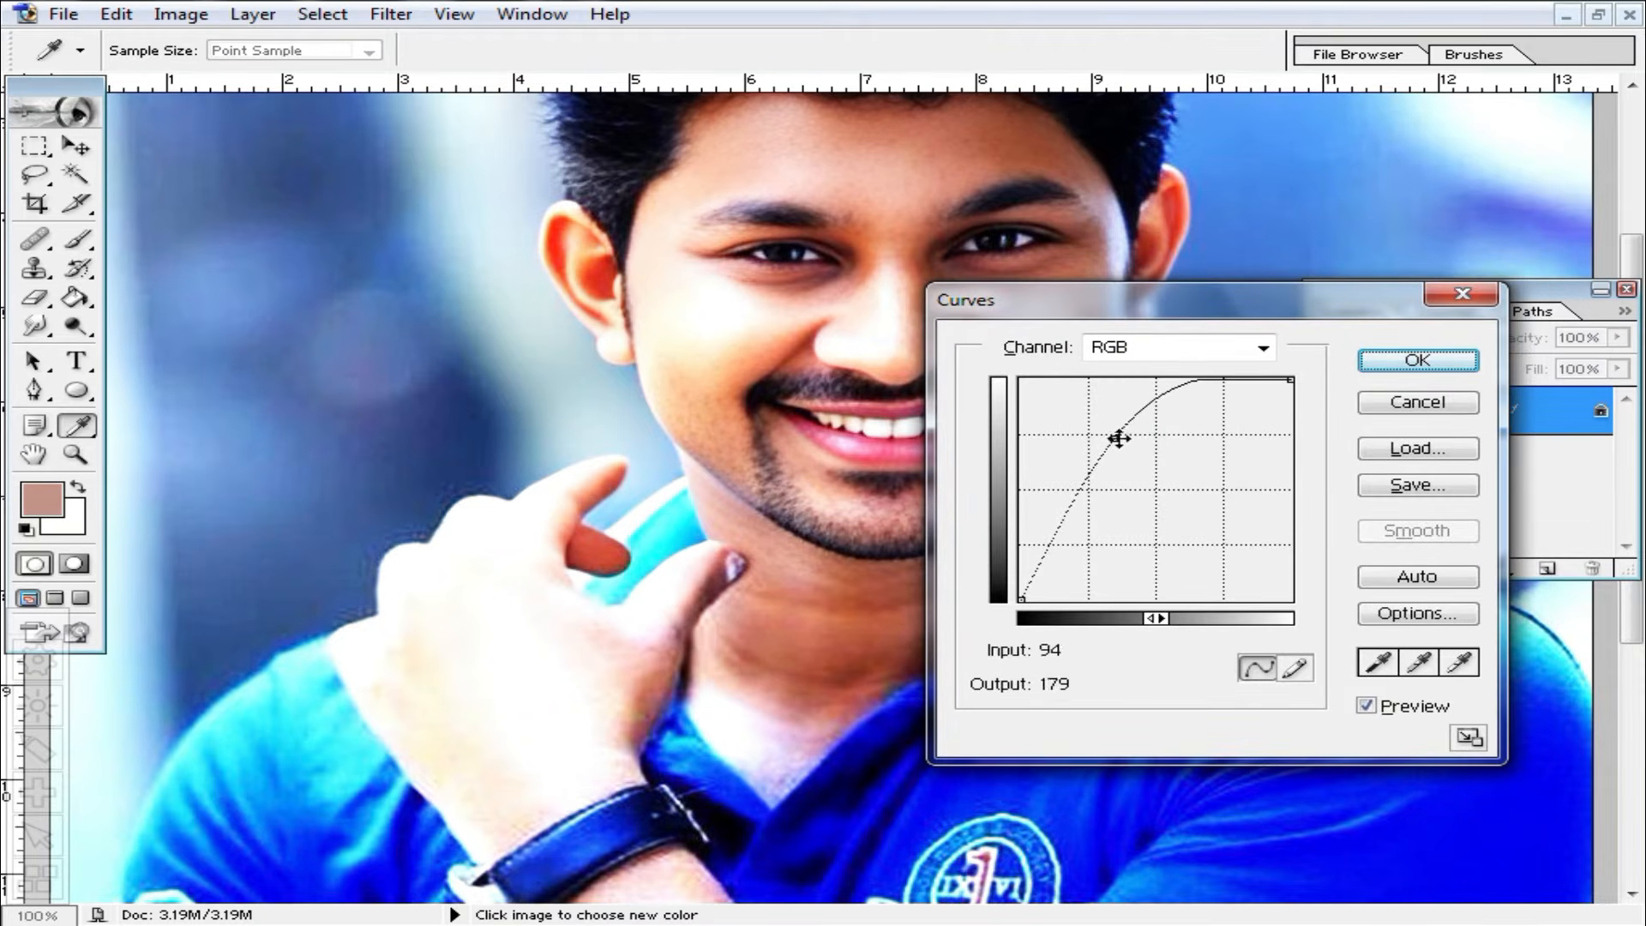
drag(1114, 438, 1132, 438)
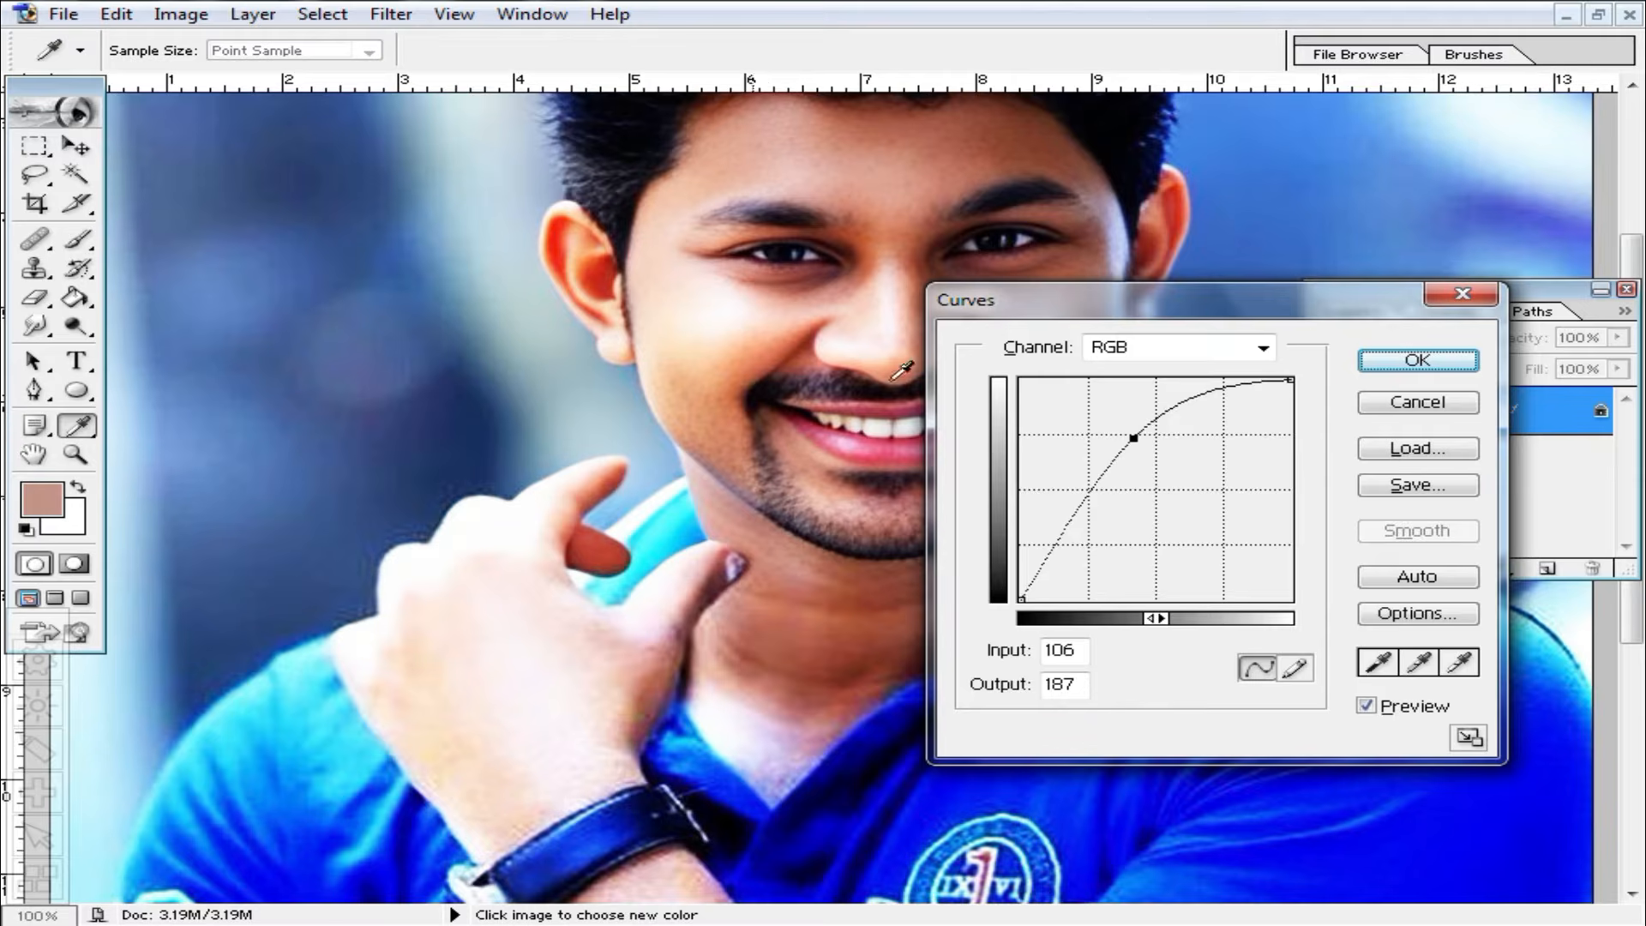
drag(1205, 300, 1106, 357)
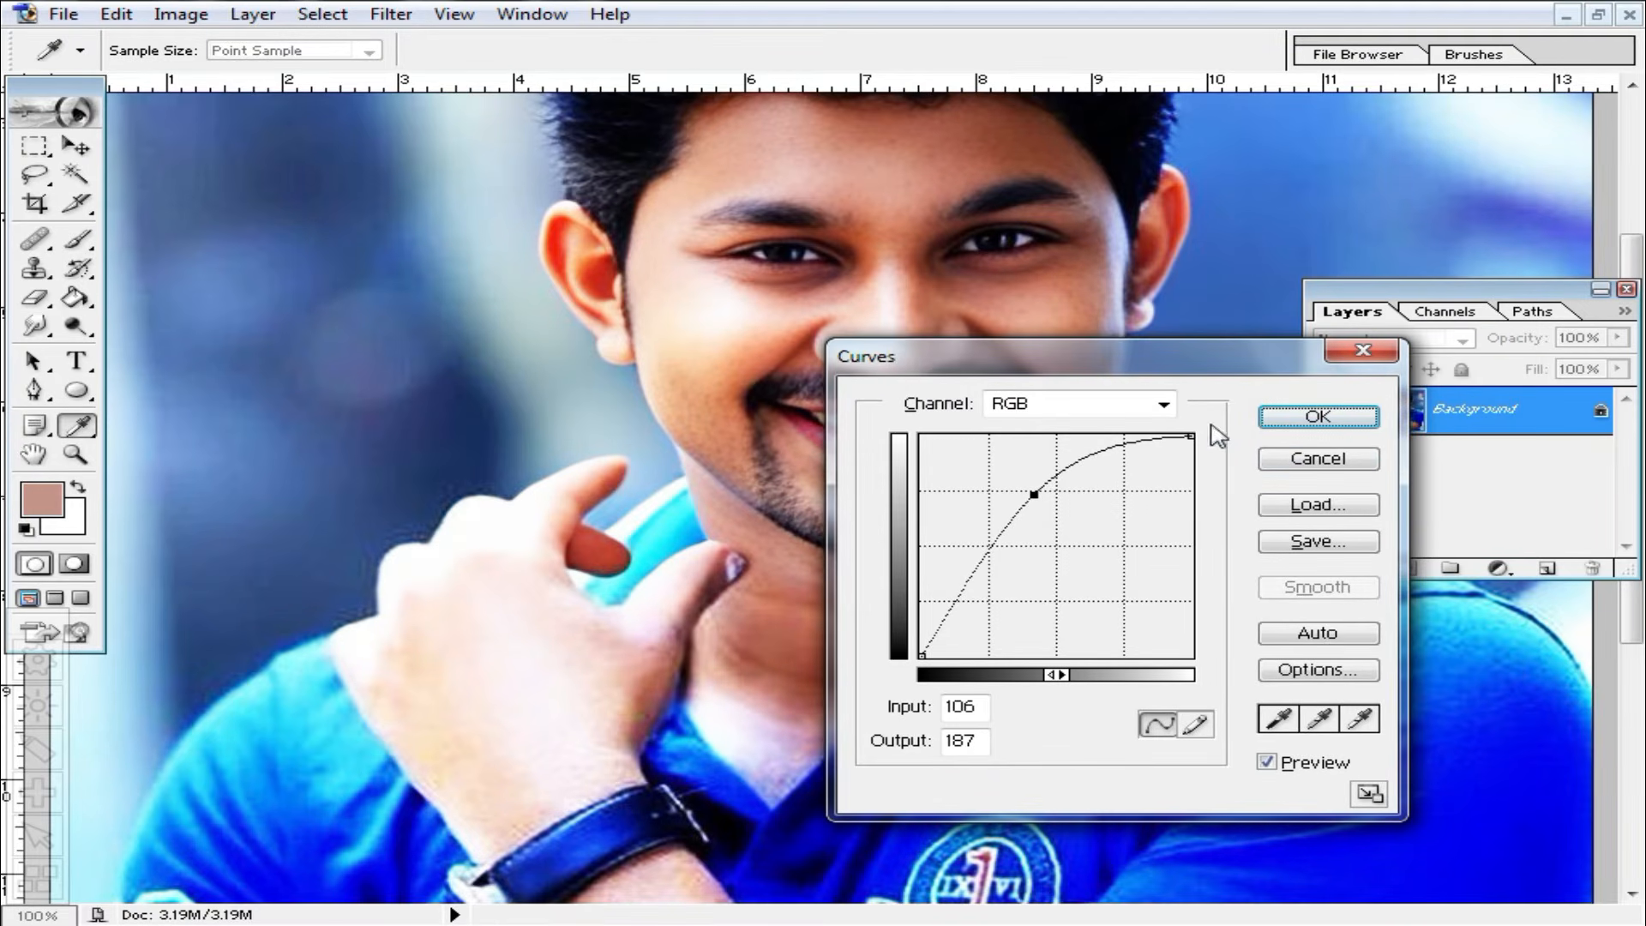
click(1319, 459)
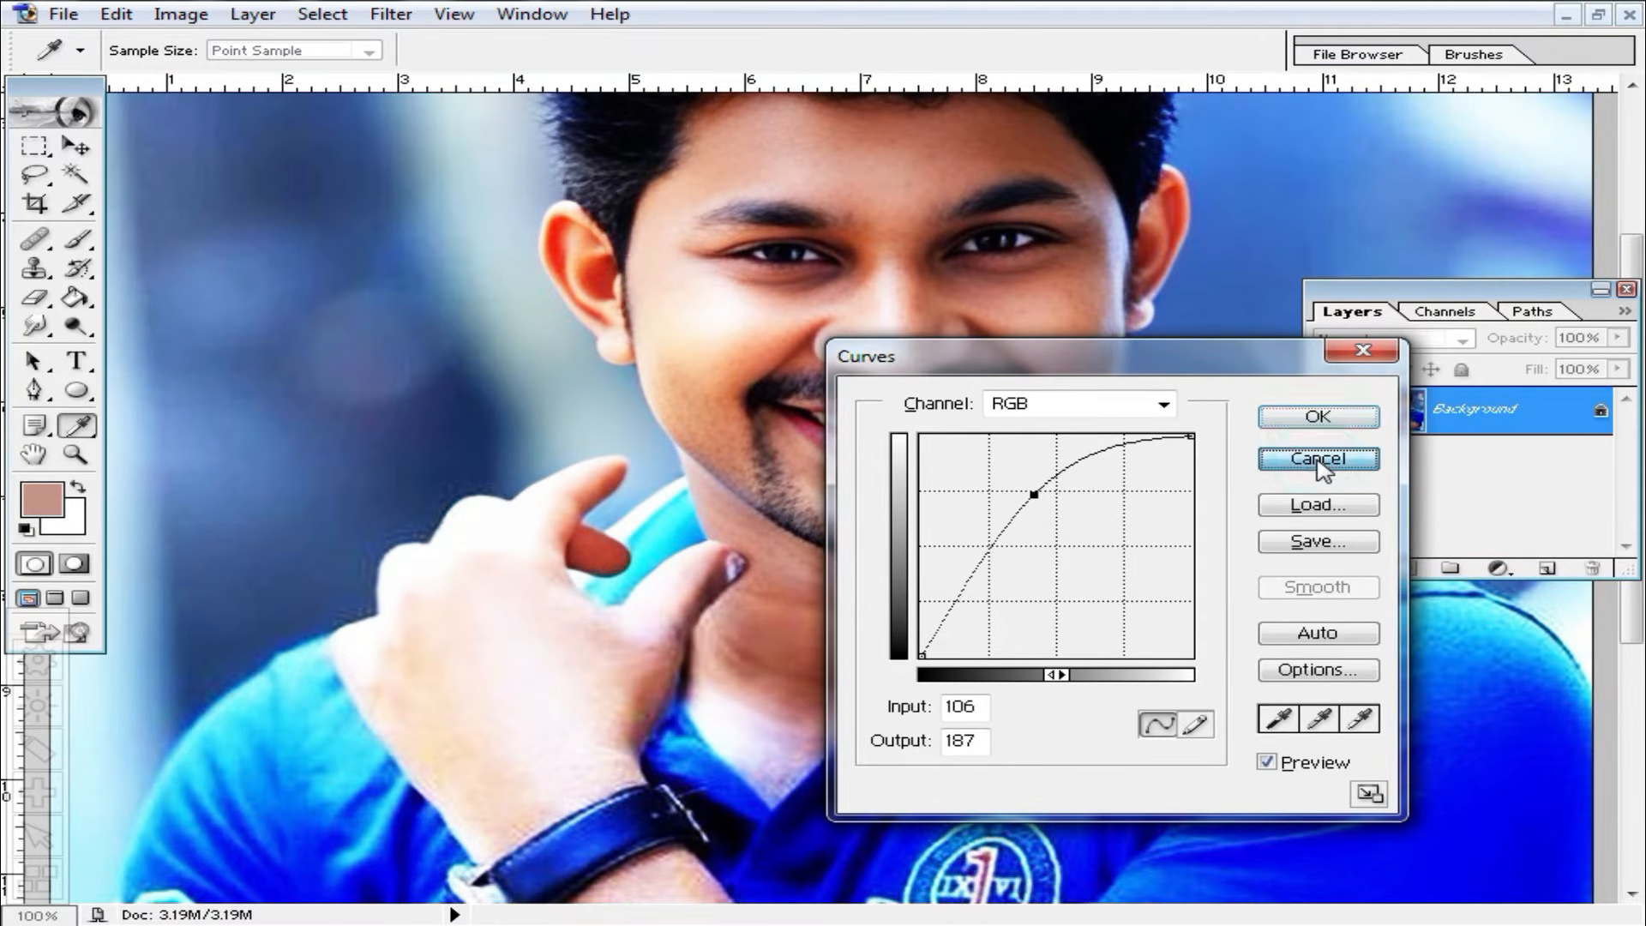
Try brightening the portrait with one and two white Soft Light fill layers, and restore the original photo.
key(v)
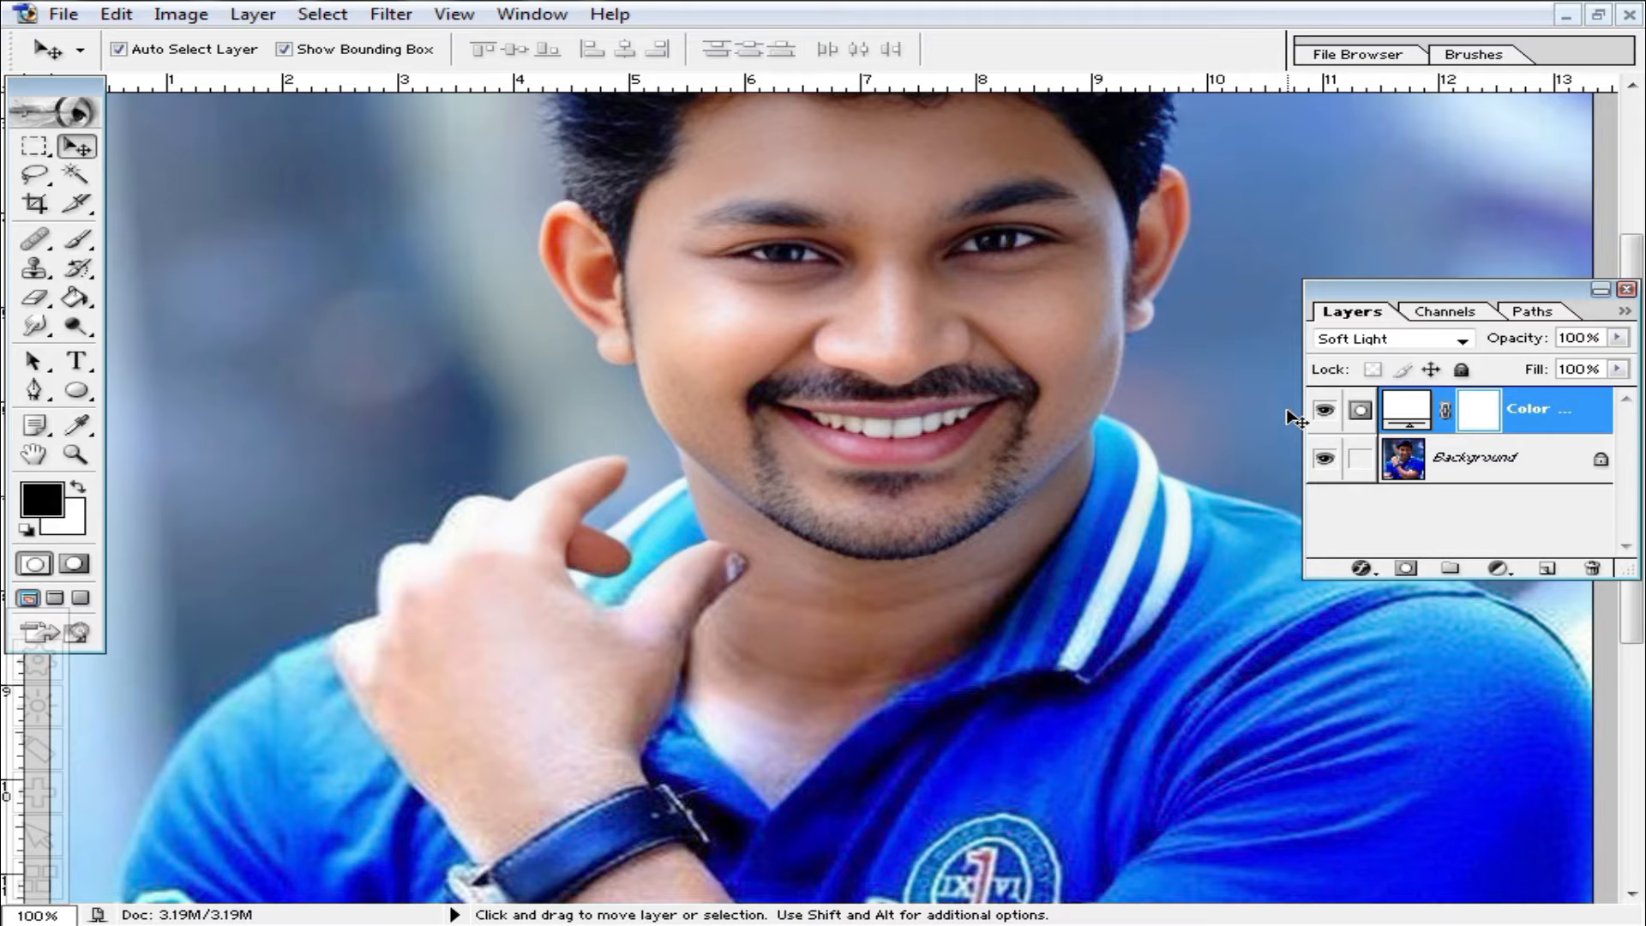
key(ctrl+j)
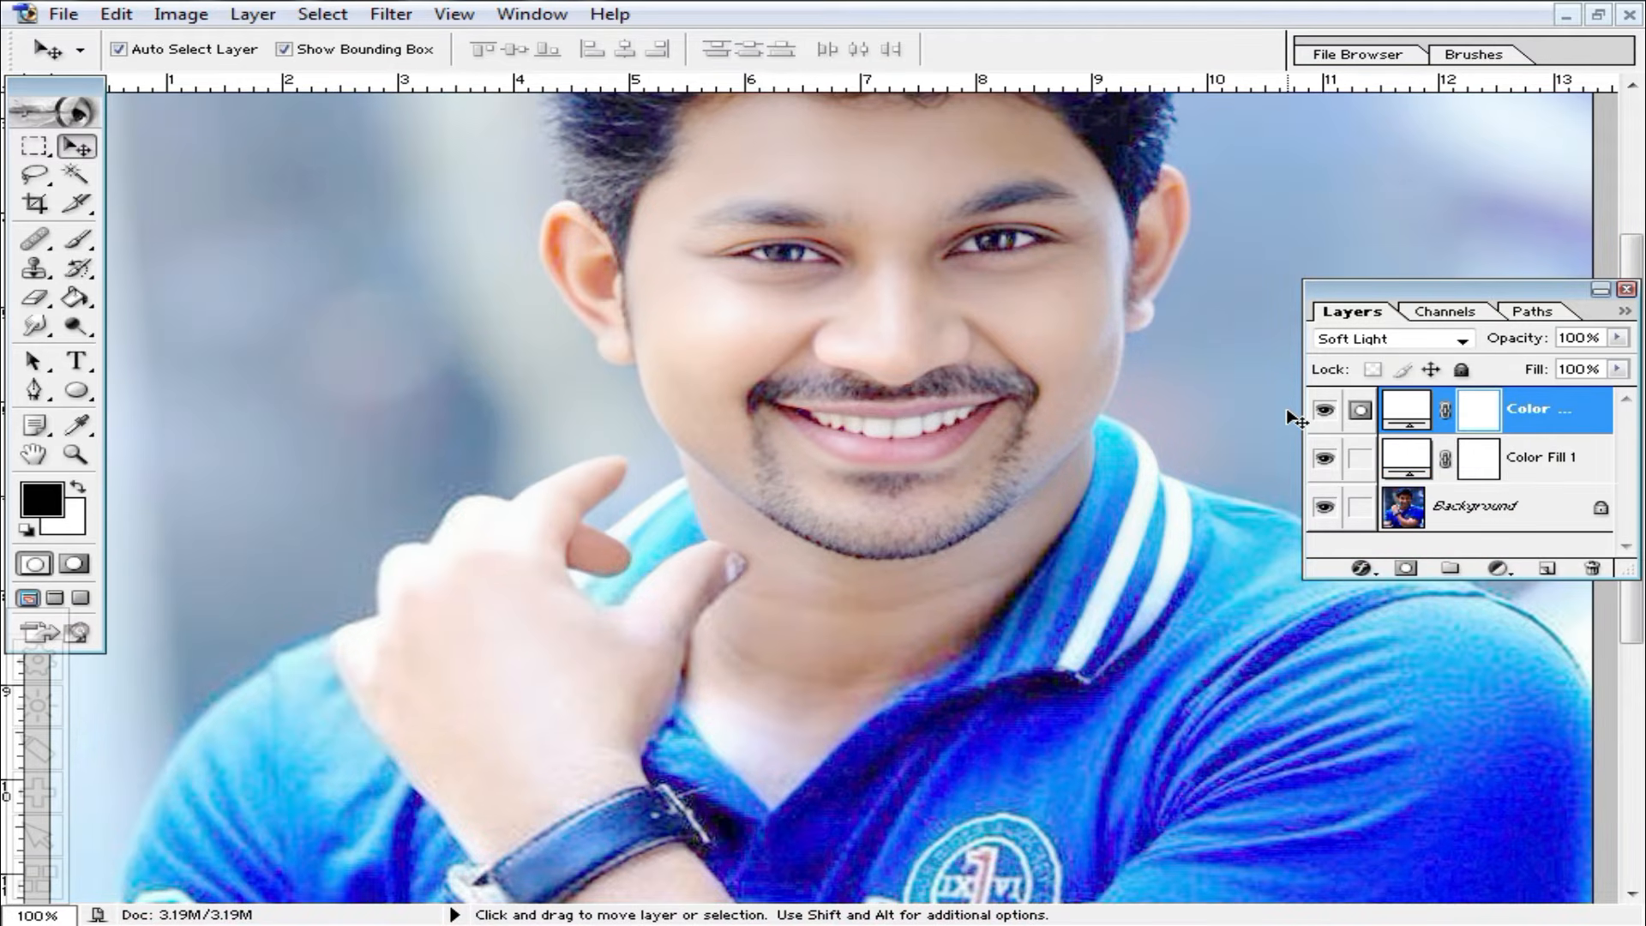
key(alt+shift+n)
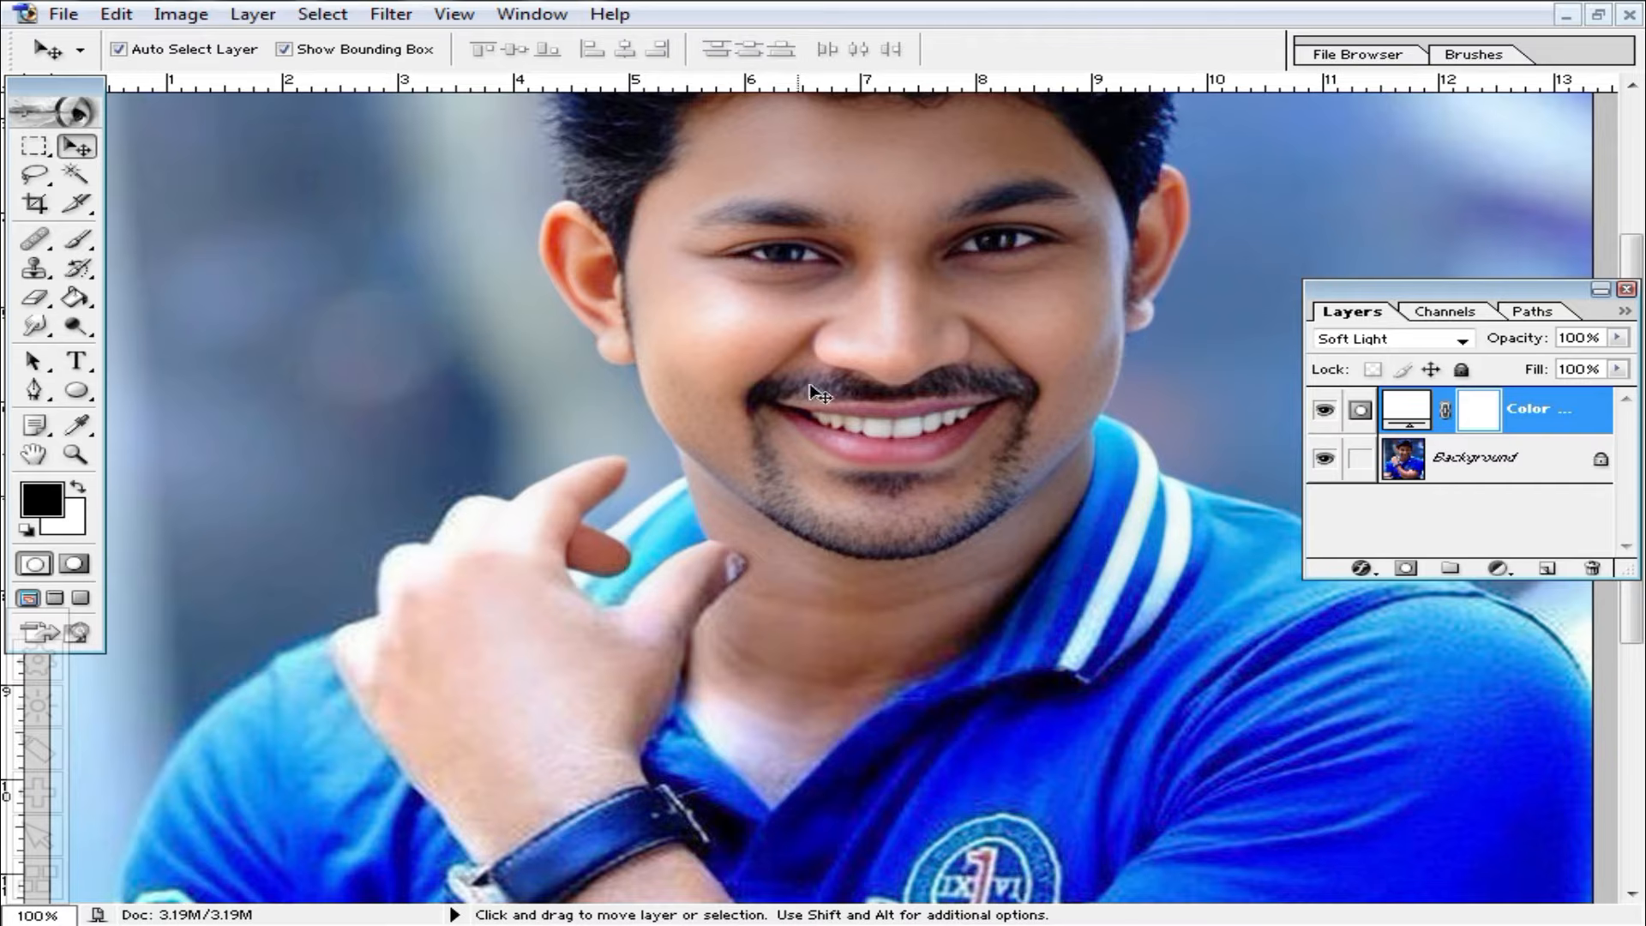
key(alt+shift+n)
key(shift+alt+n)
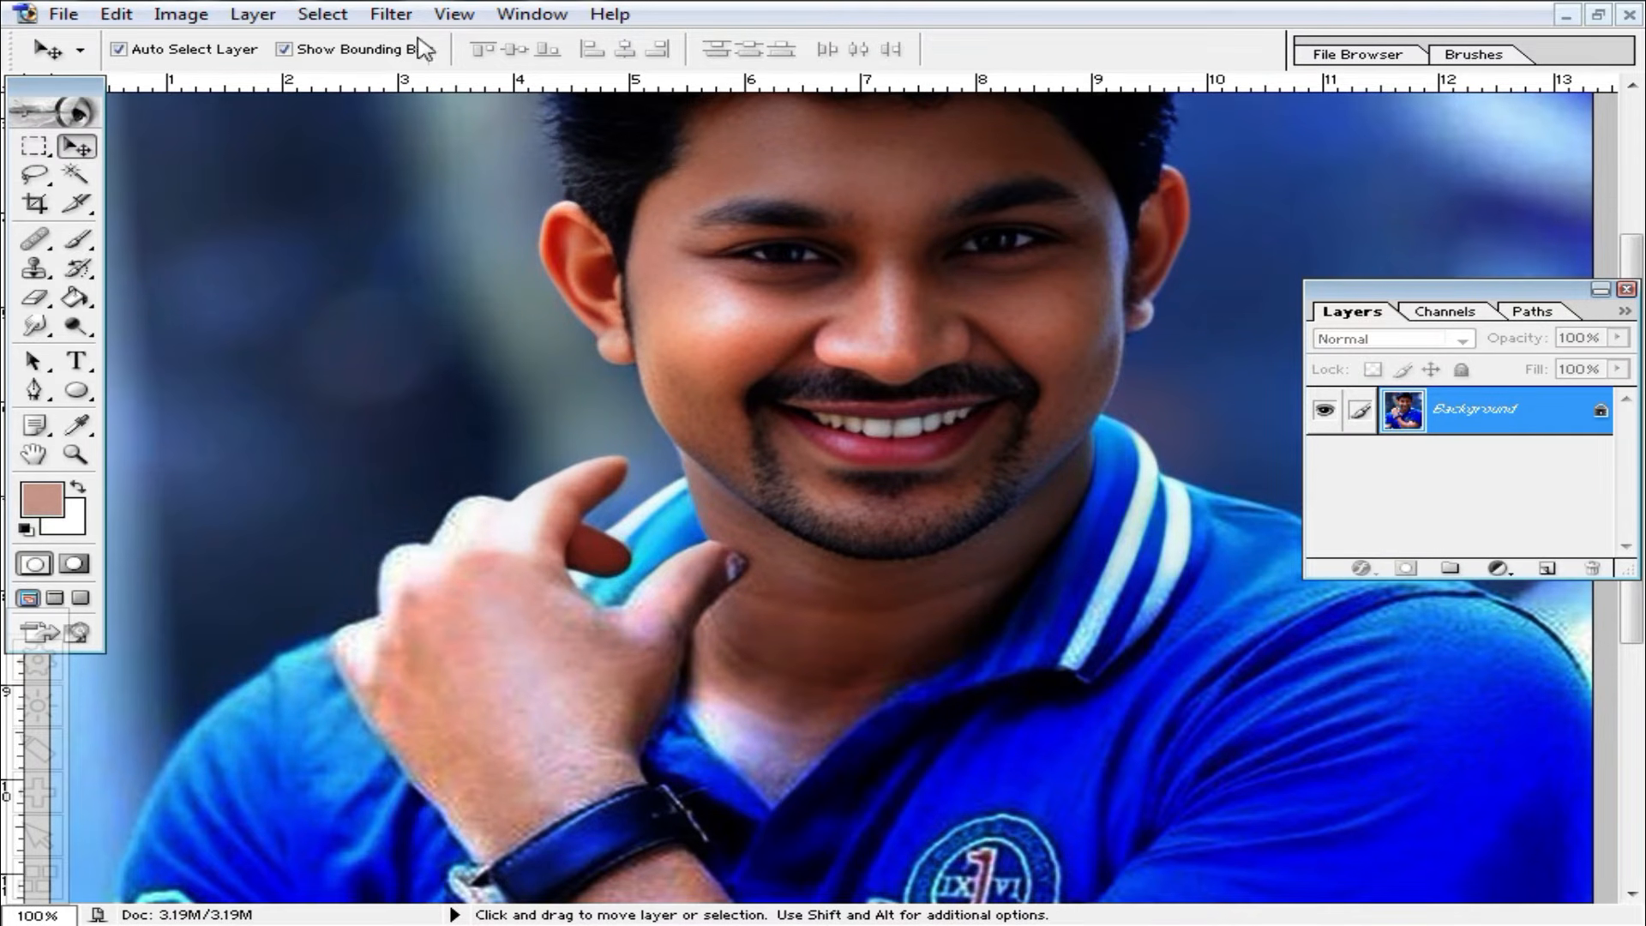
Show the list of recorded actions and collapse the expanded Set 3 and Smooth Skin Cc sets.
click(530, 14)
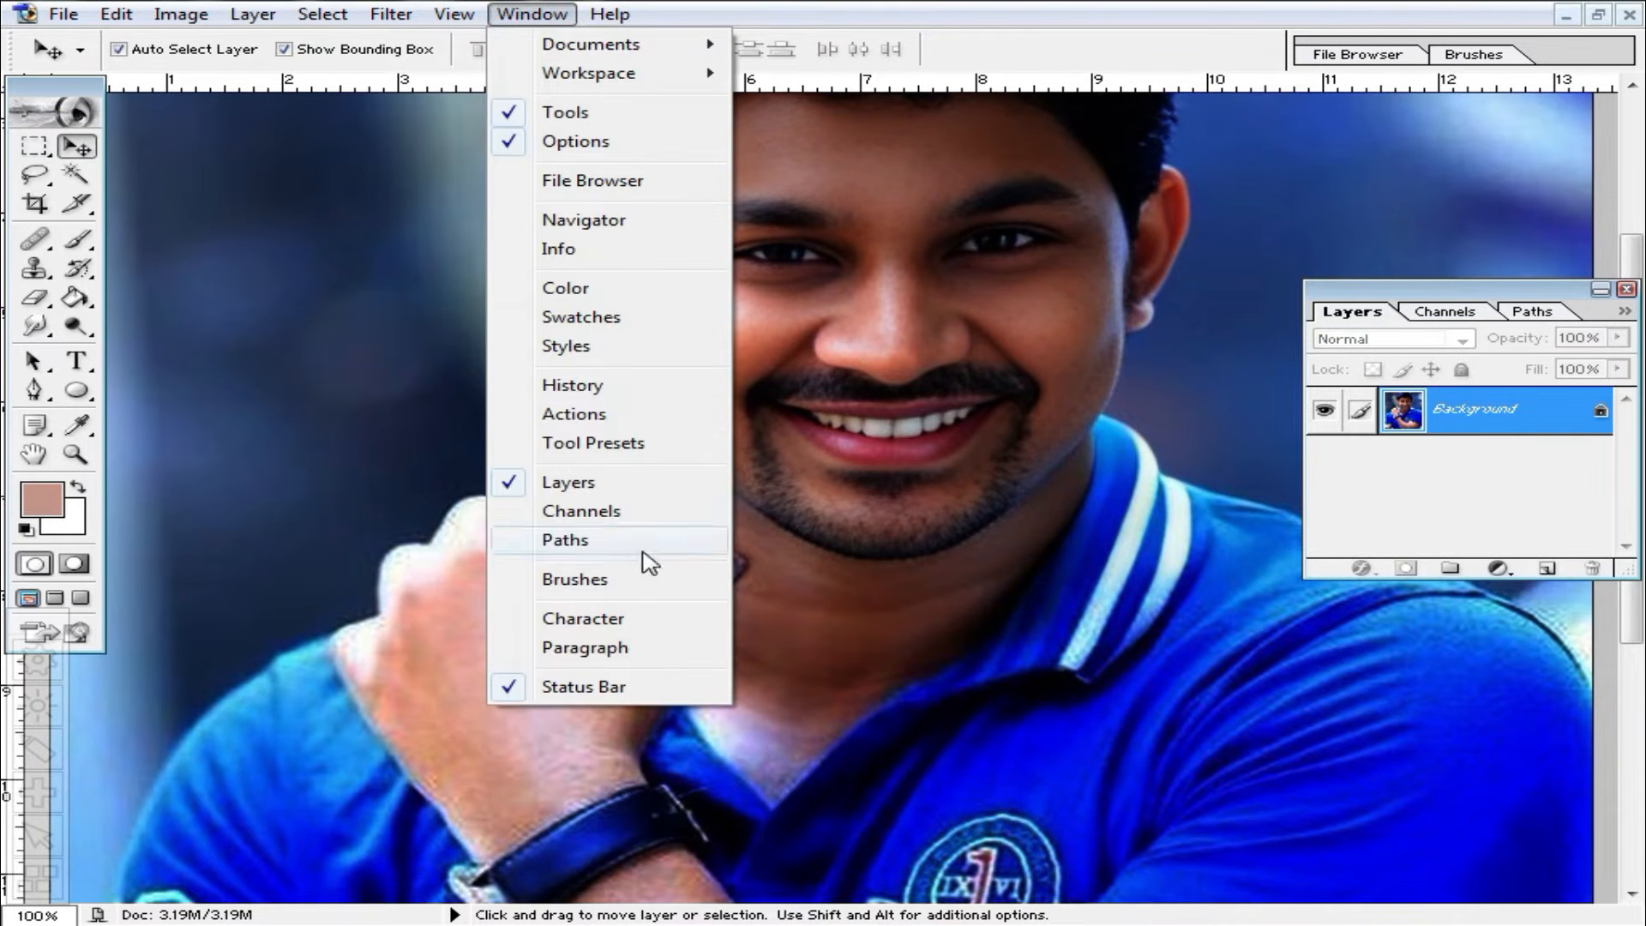
click(566, 413)
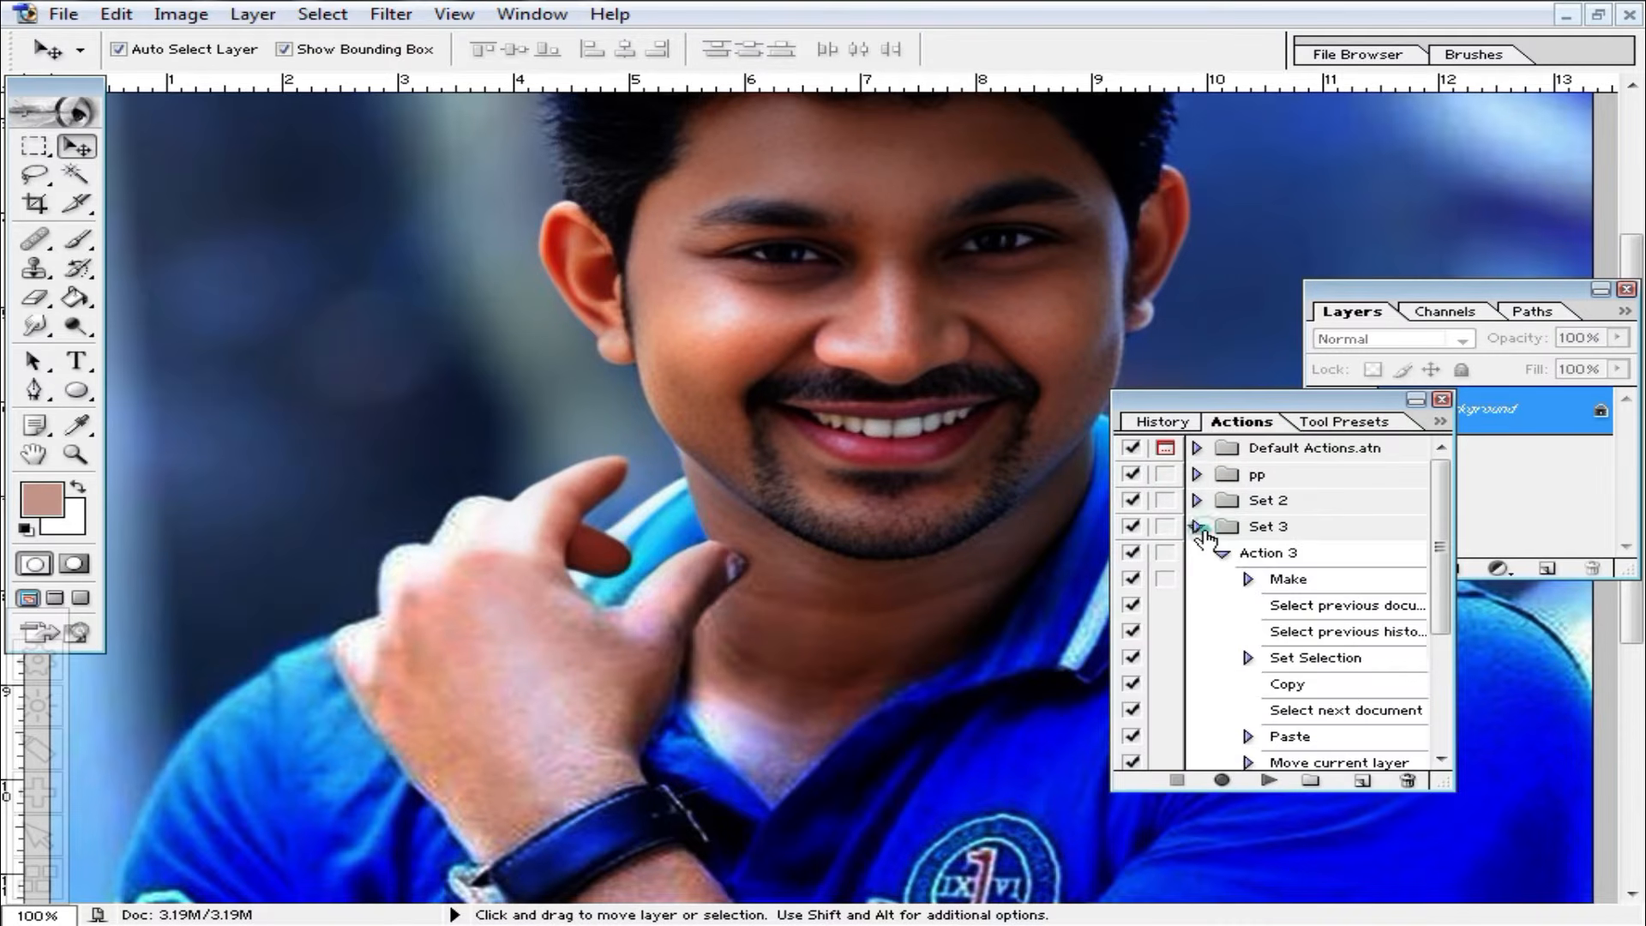
click(1199, 528)
click(1197, 580)
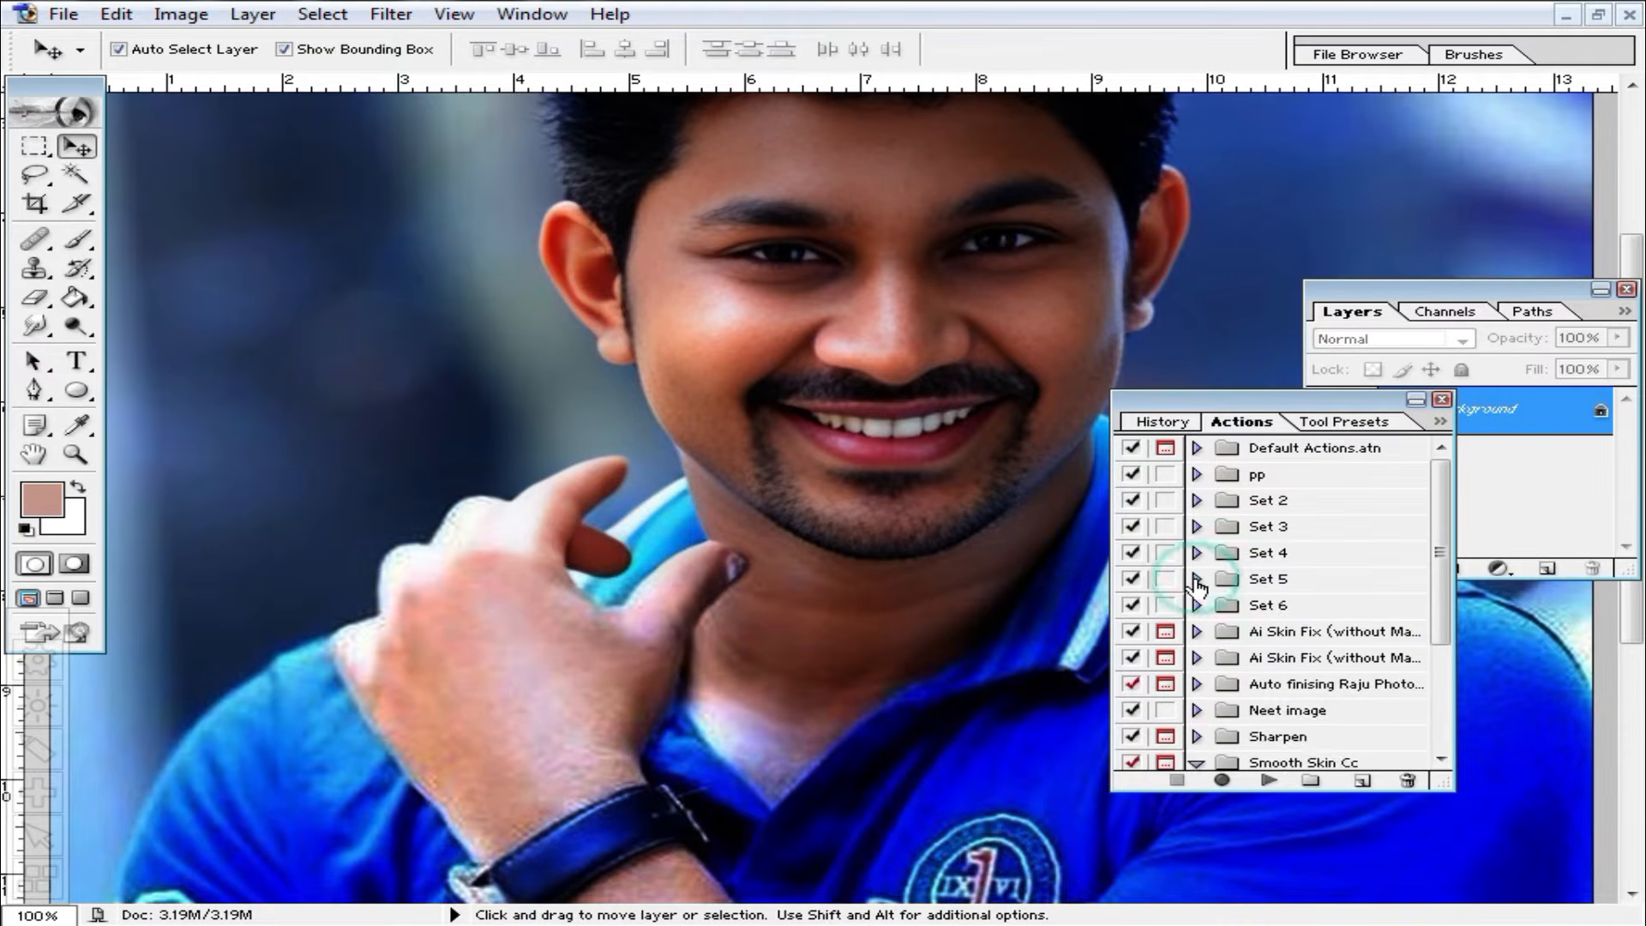
drag(1442, 547, 1446, 645)
click(1198, 679)
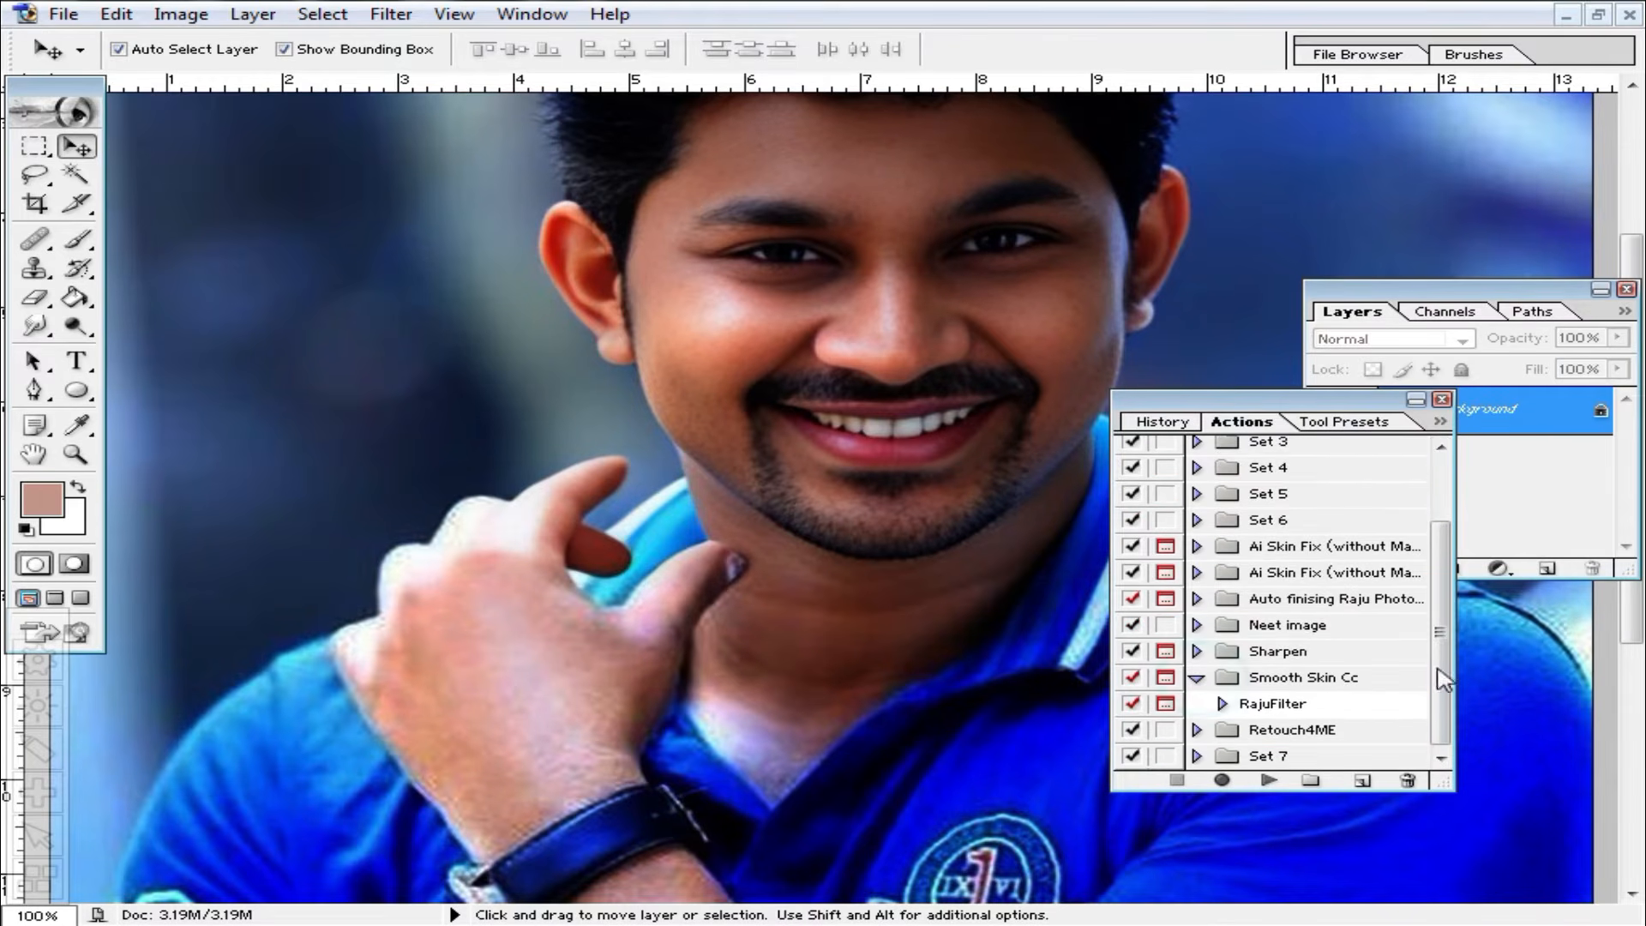
click(1197, 678)
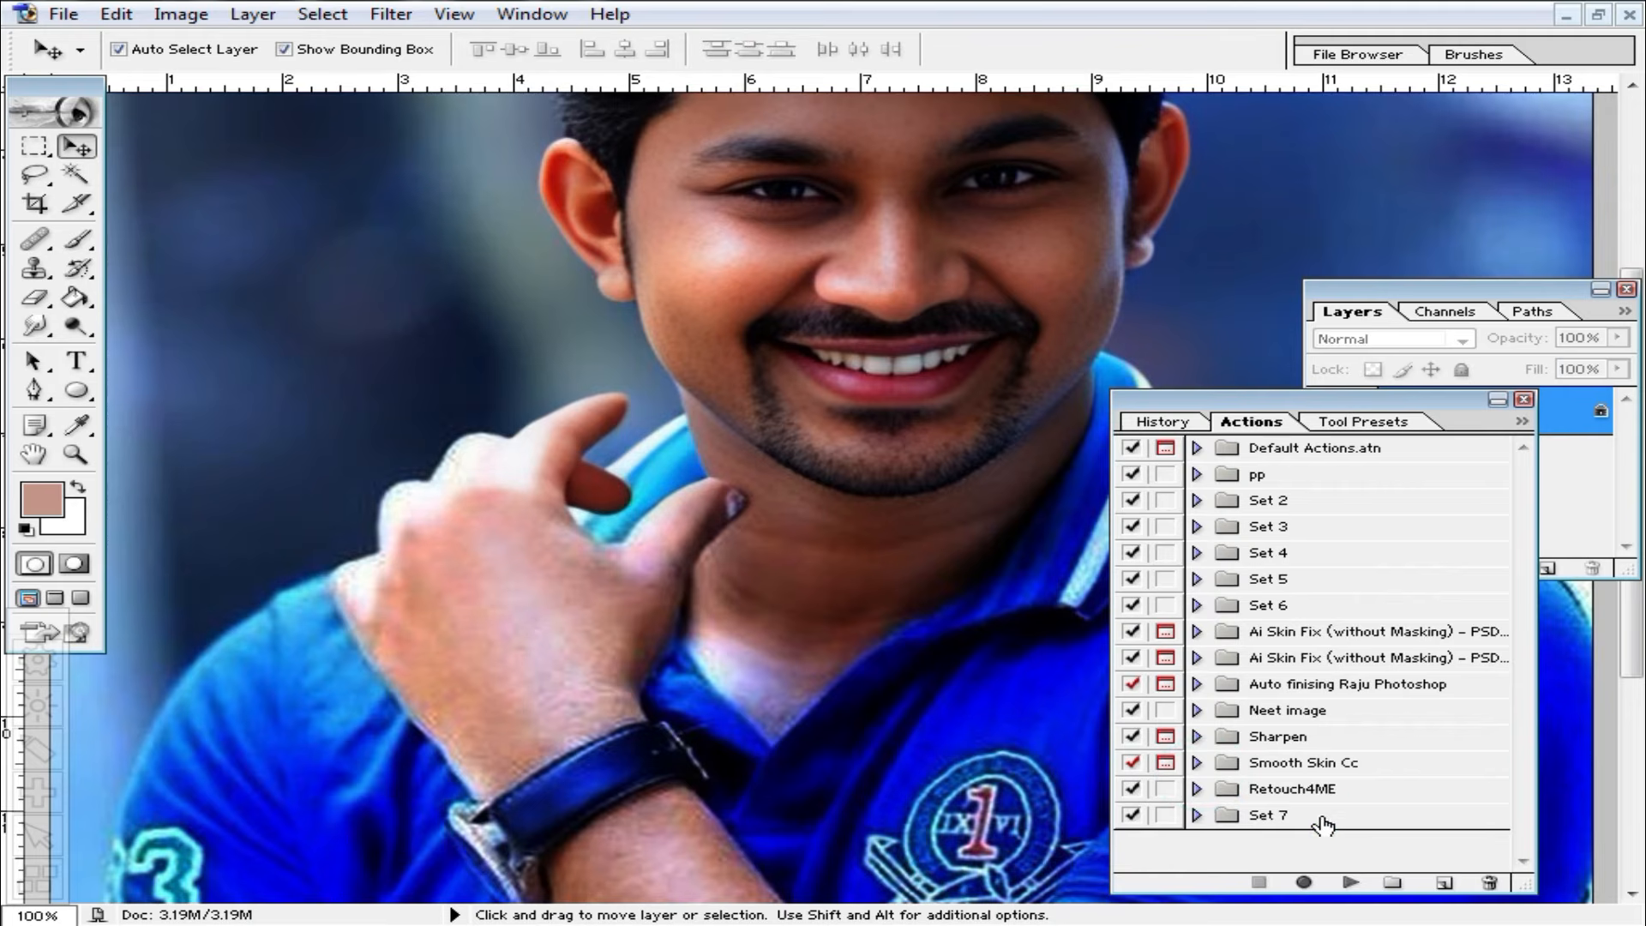
Delete the existing Set 7 from the list of action sets.
click(1320, 823)
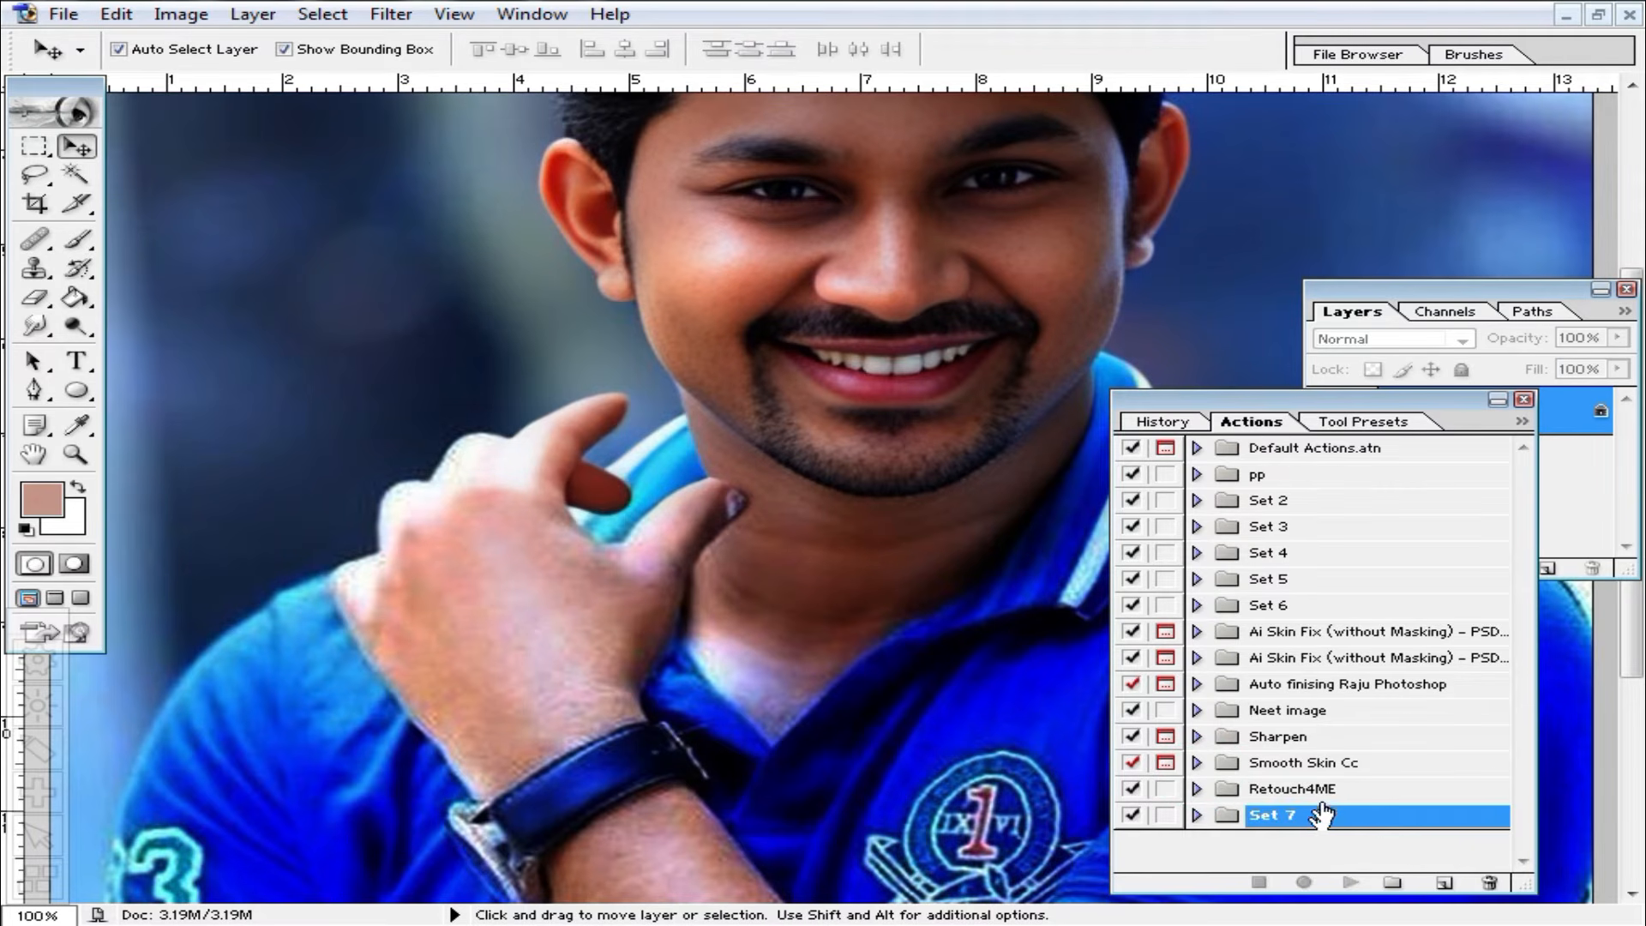
click(1494, 885)
click(758, 357)
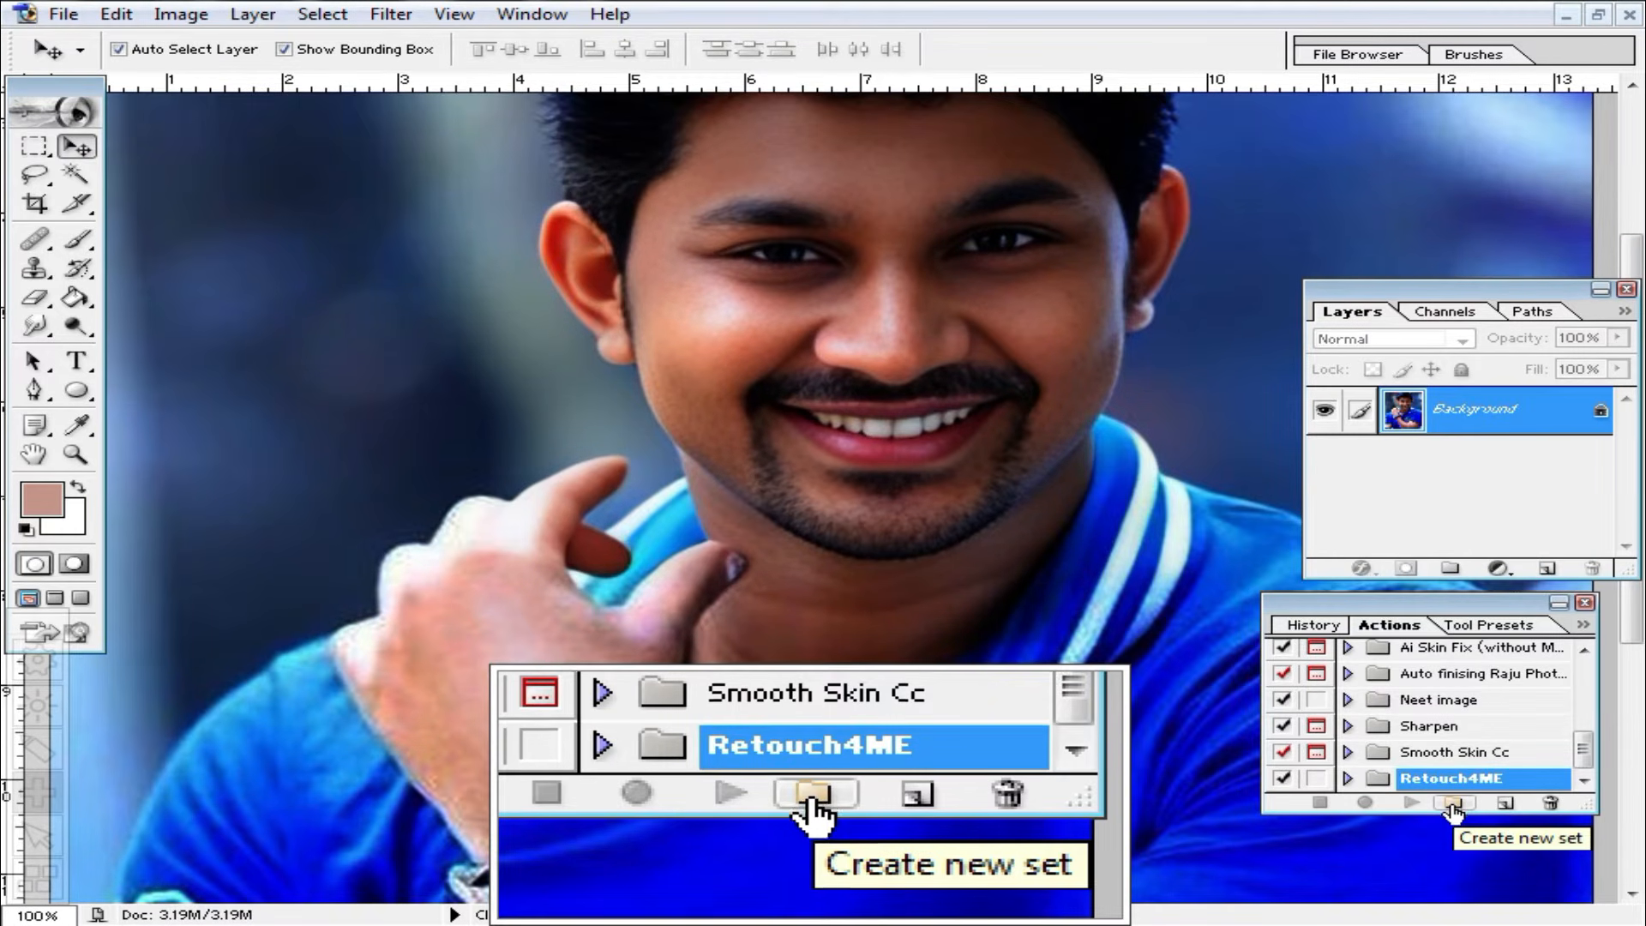
Create a new action set with its default name and start recording a new action in it, assigned to function key F12.
click(1452, 804)
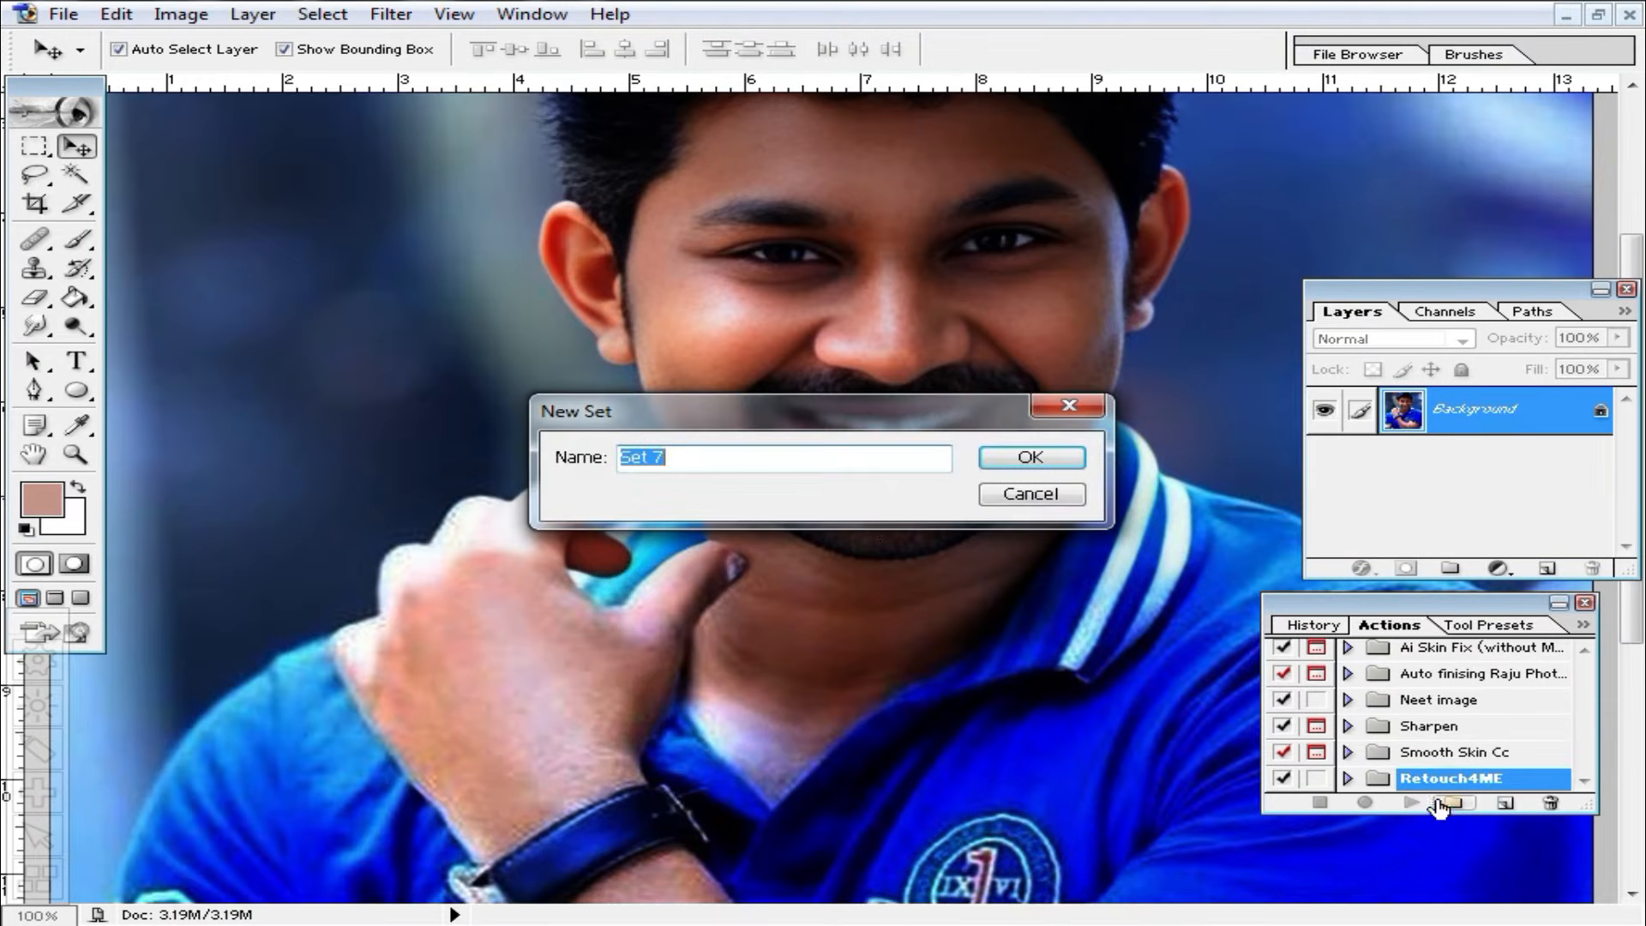
click(1033, 459)
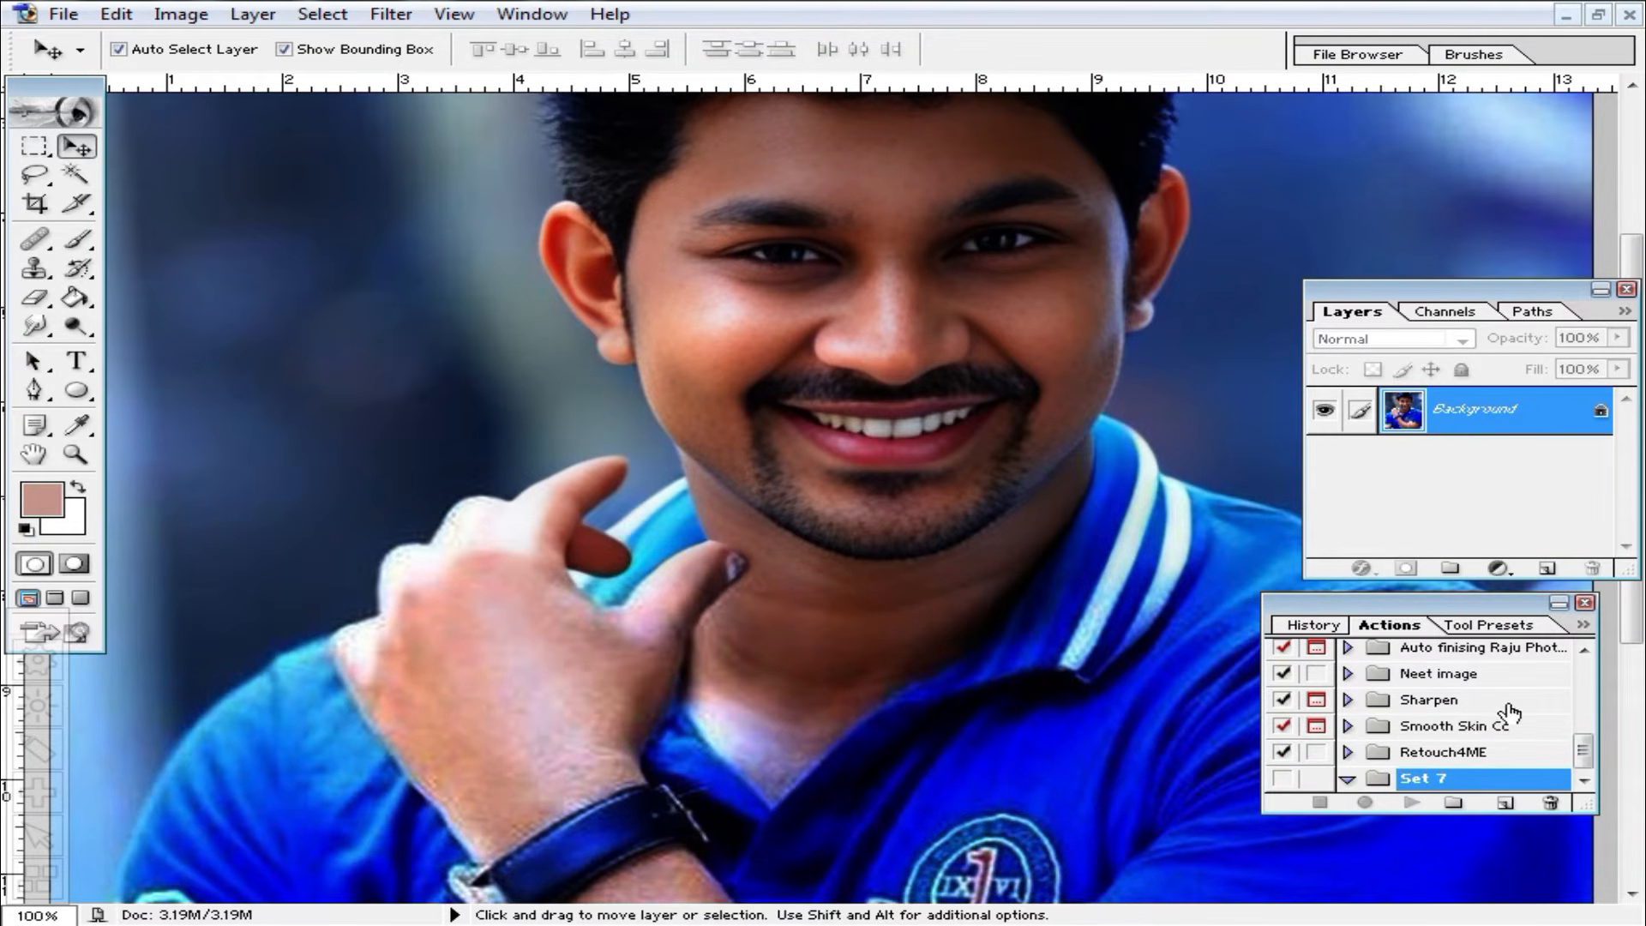
click(1506, 804)
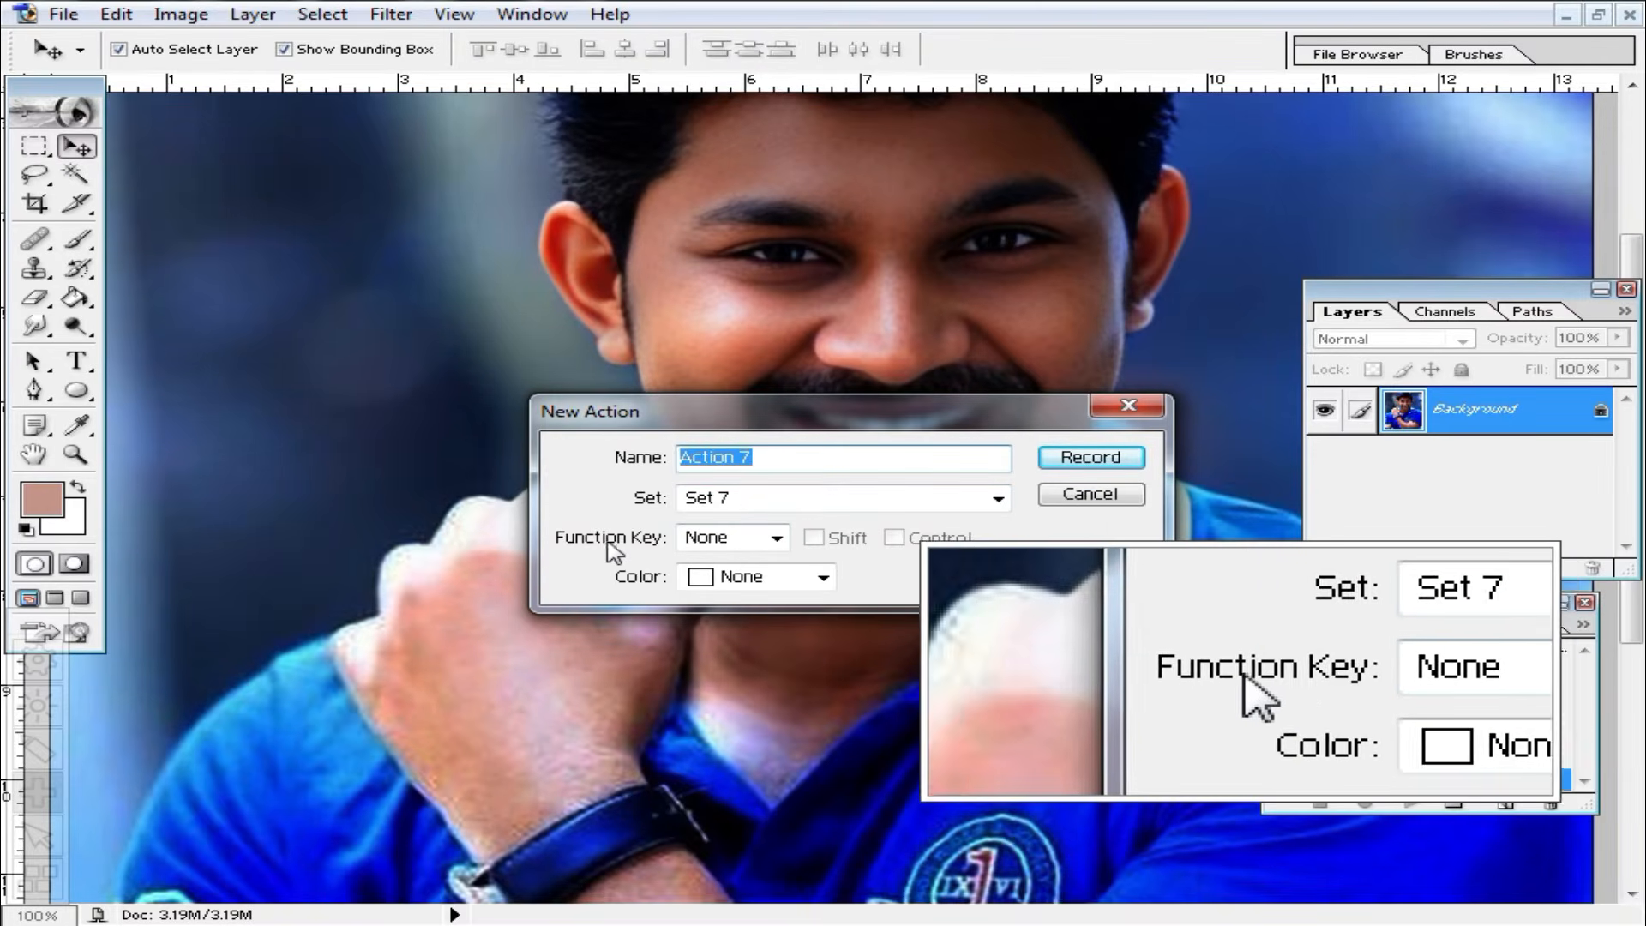
click(777, 539)
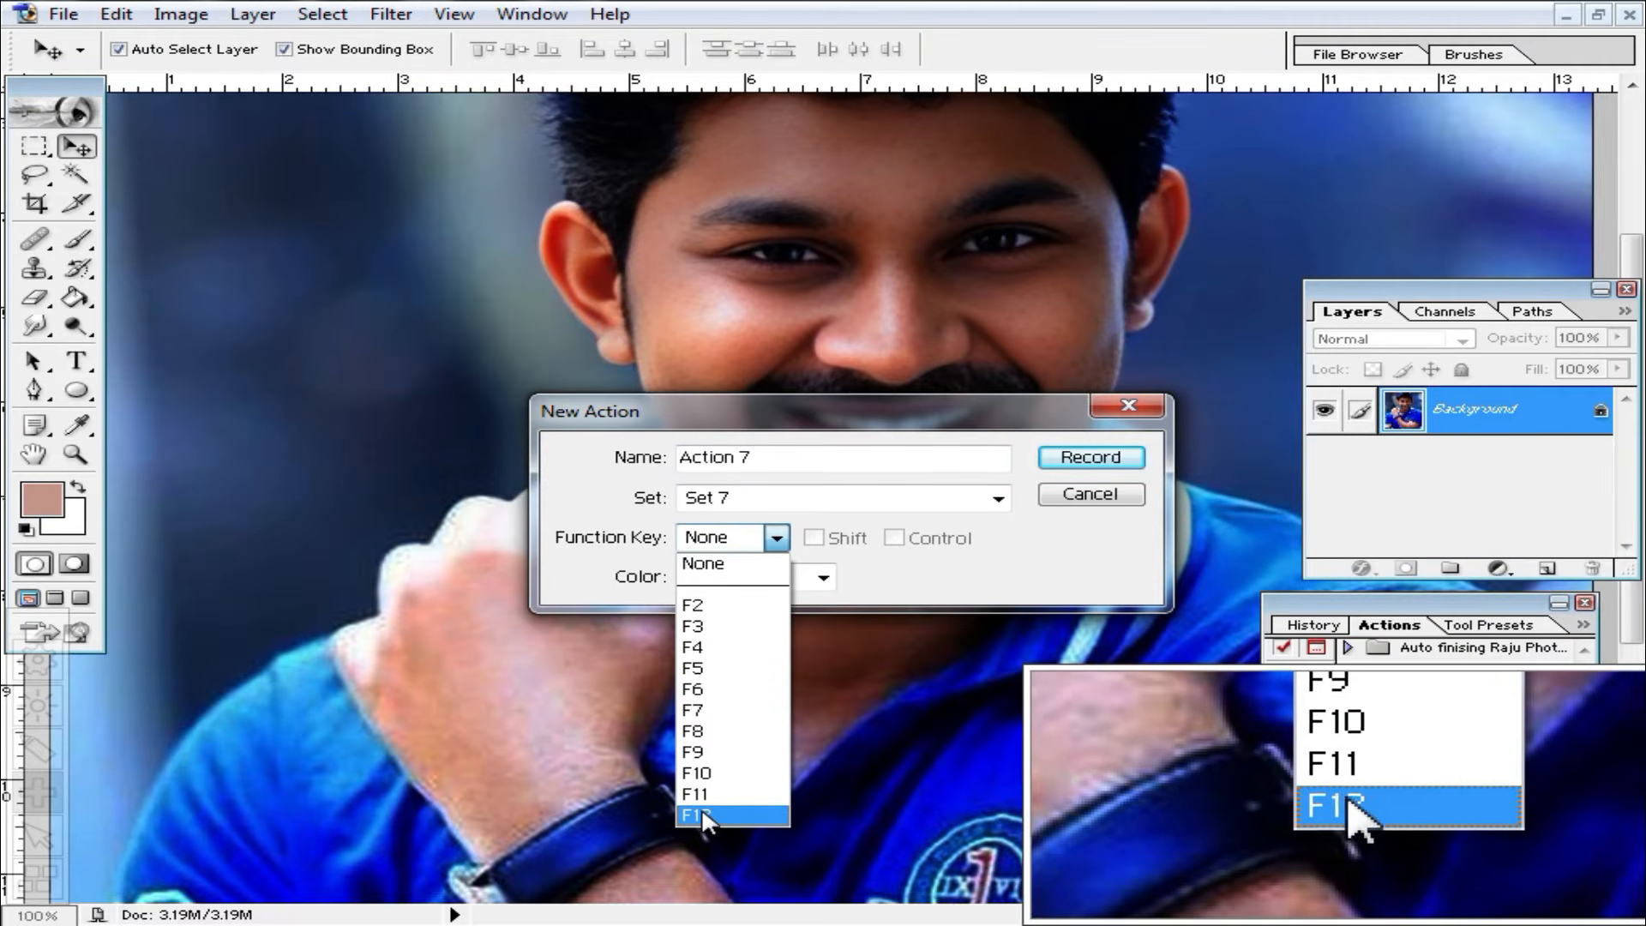
click(716, 810)
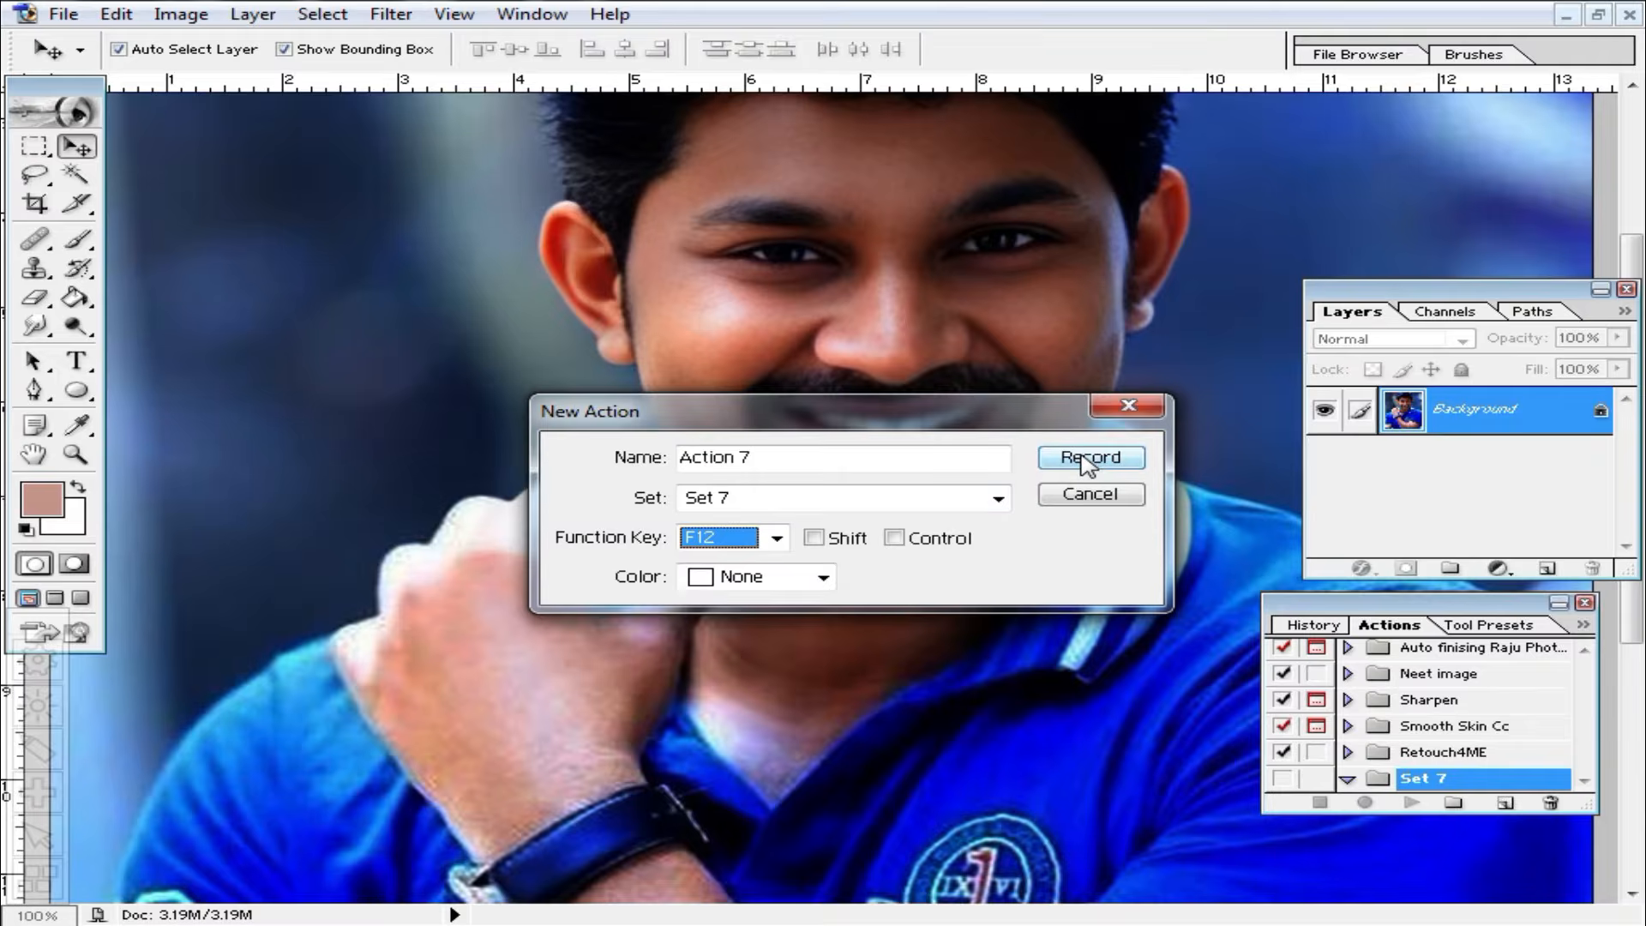
click(1087, 463)
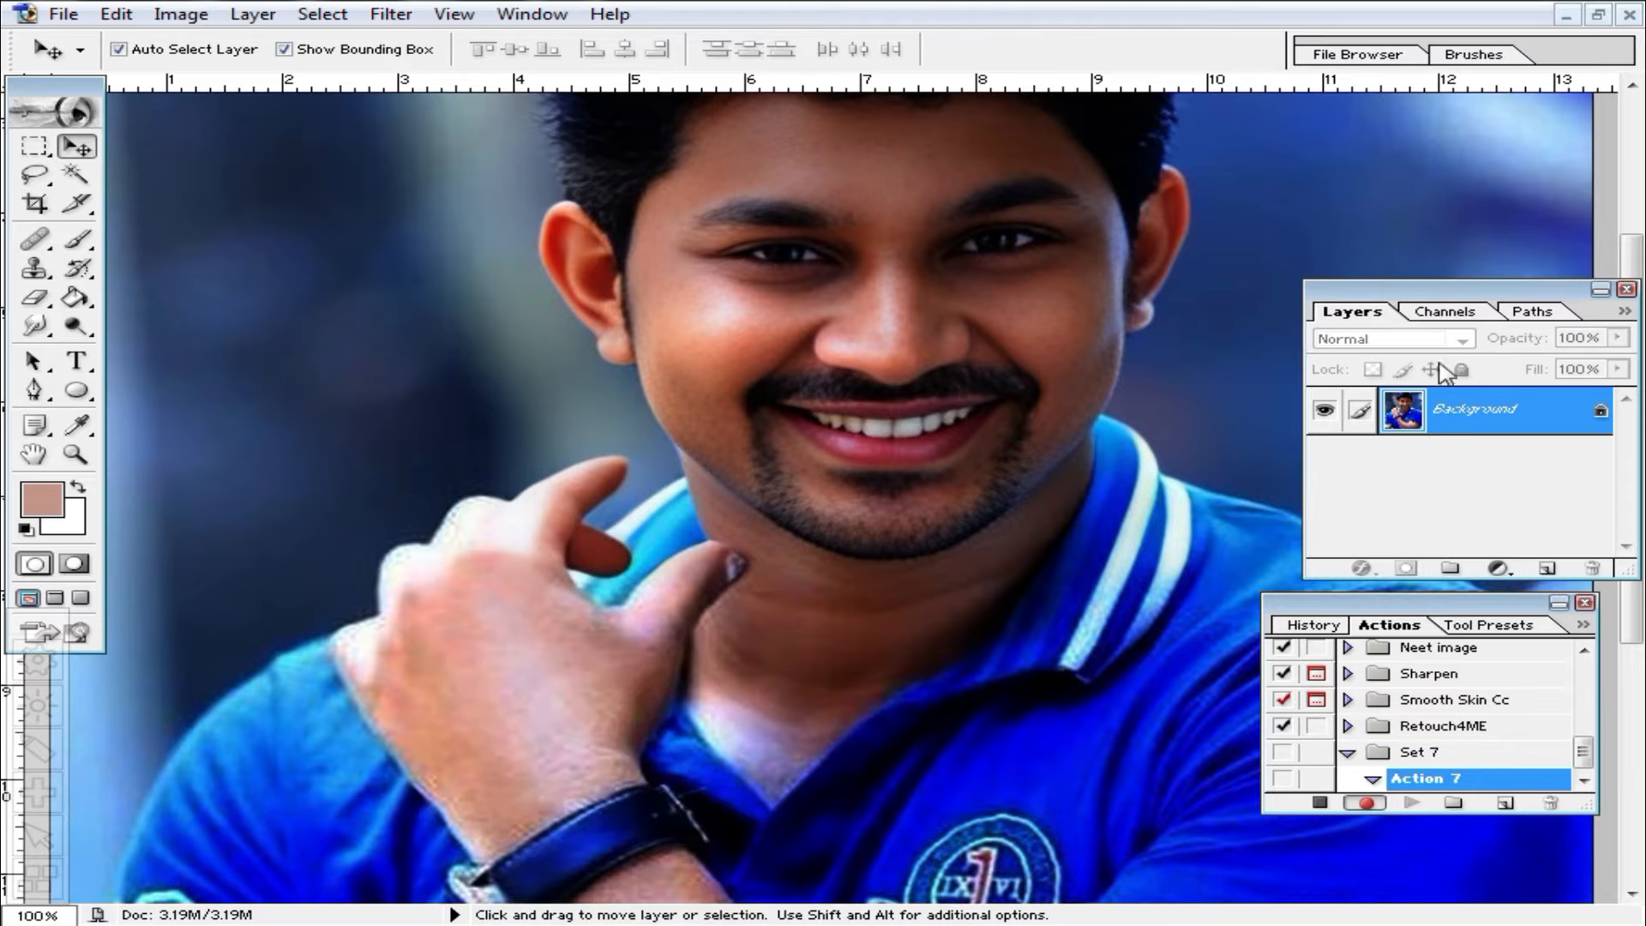
Add a solid color fill layer in white (FFFFFF) above the Background layer.
drag(1430, 291, 1429, 268)
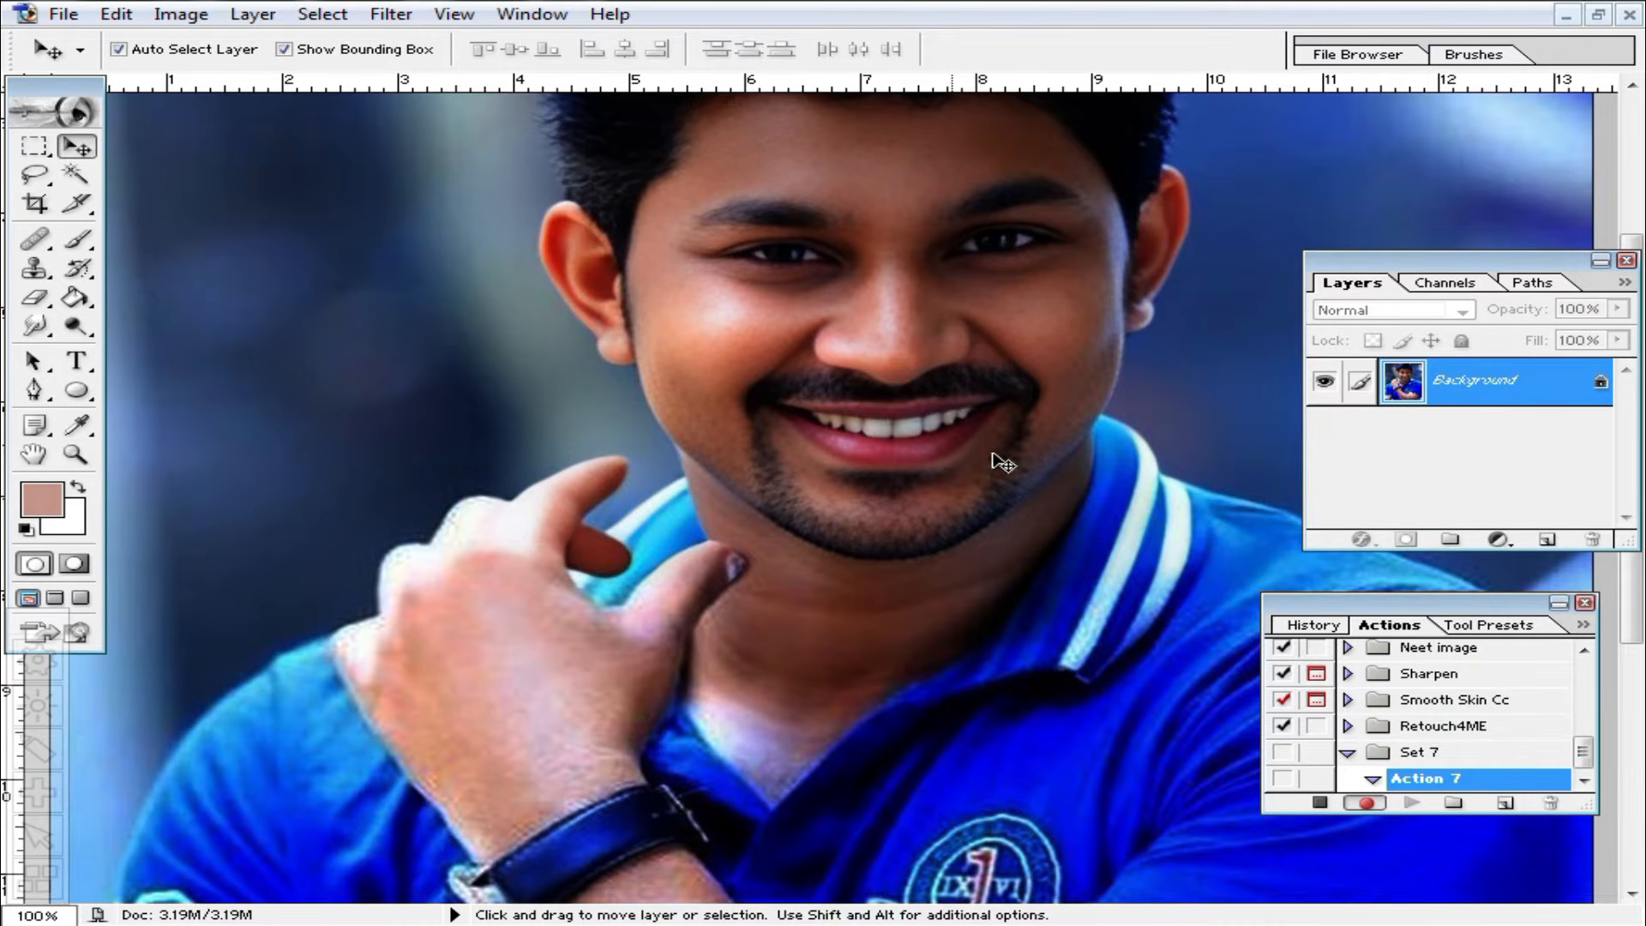
click(1497, 540)
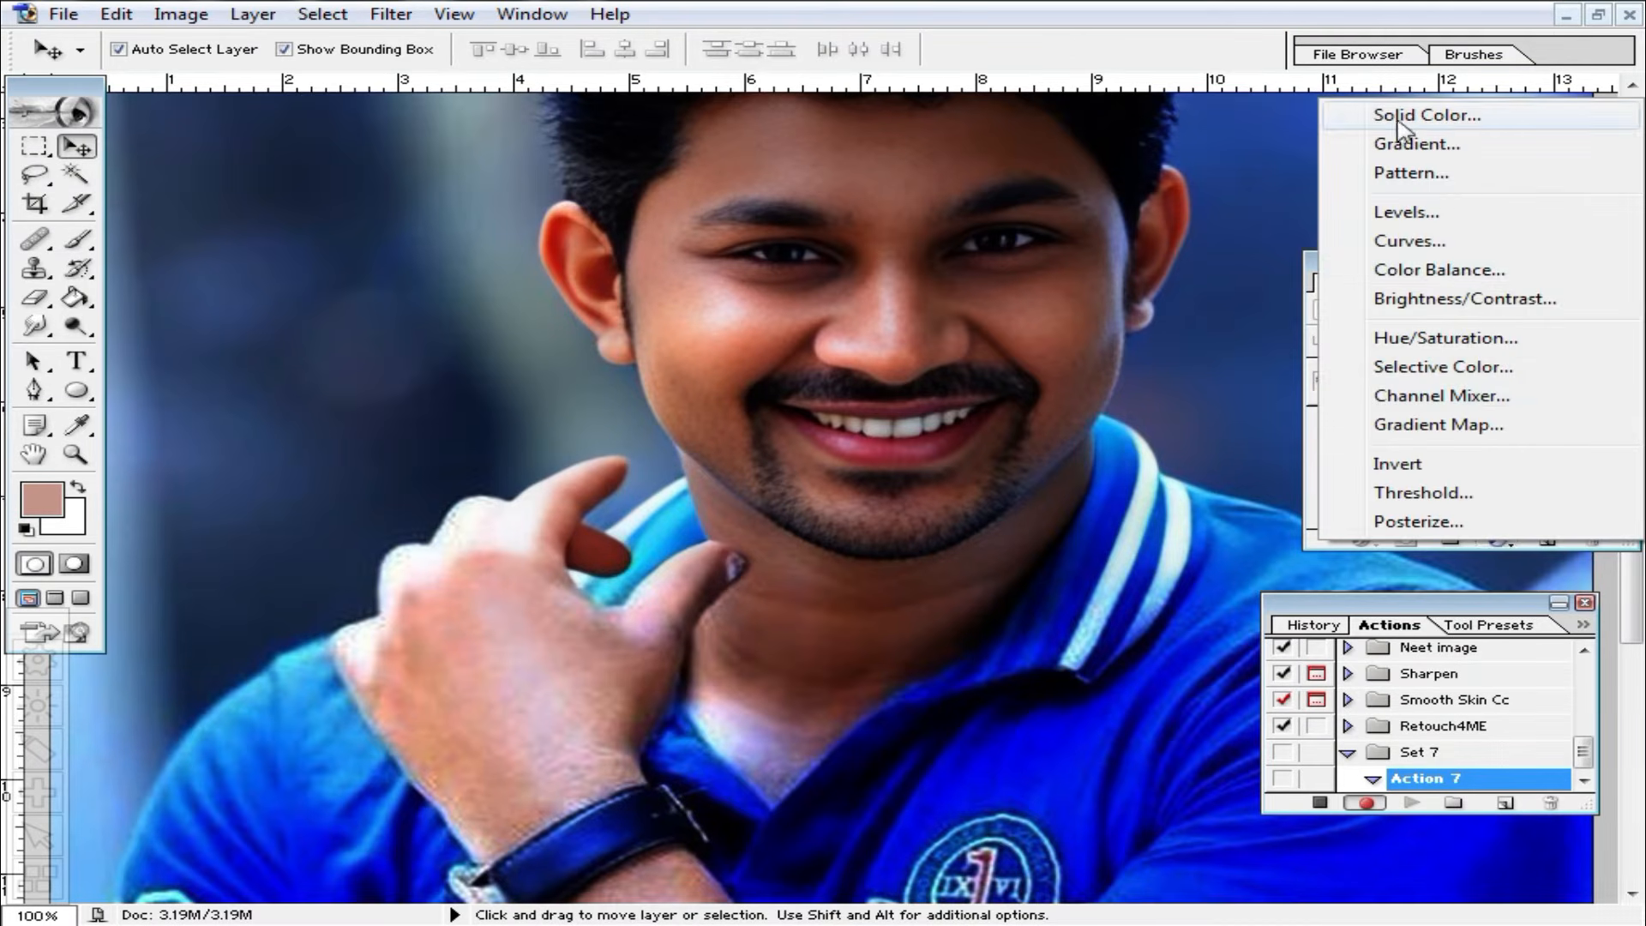
click(1430, 120)
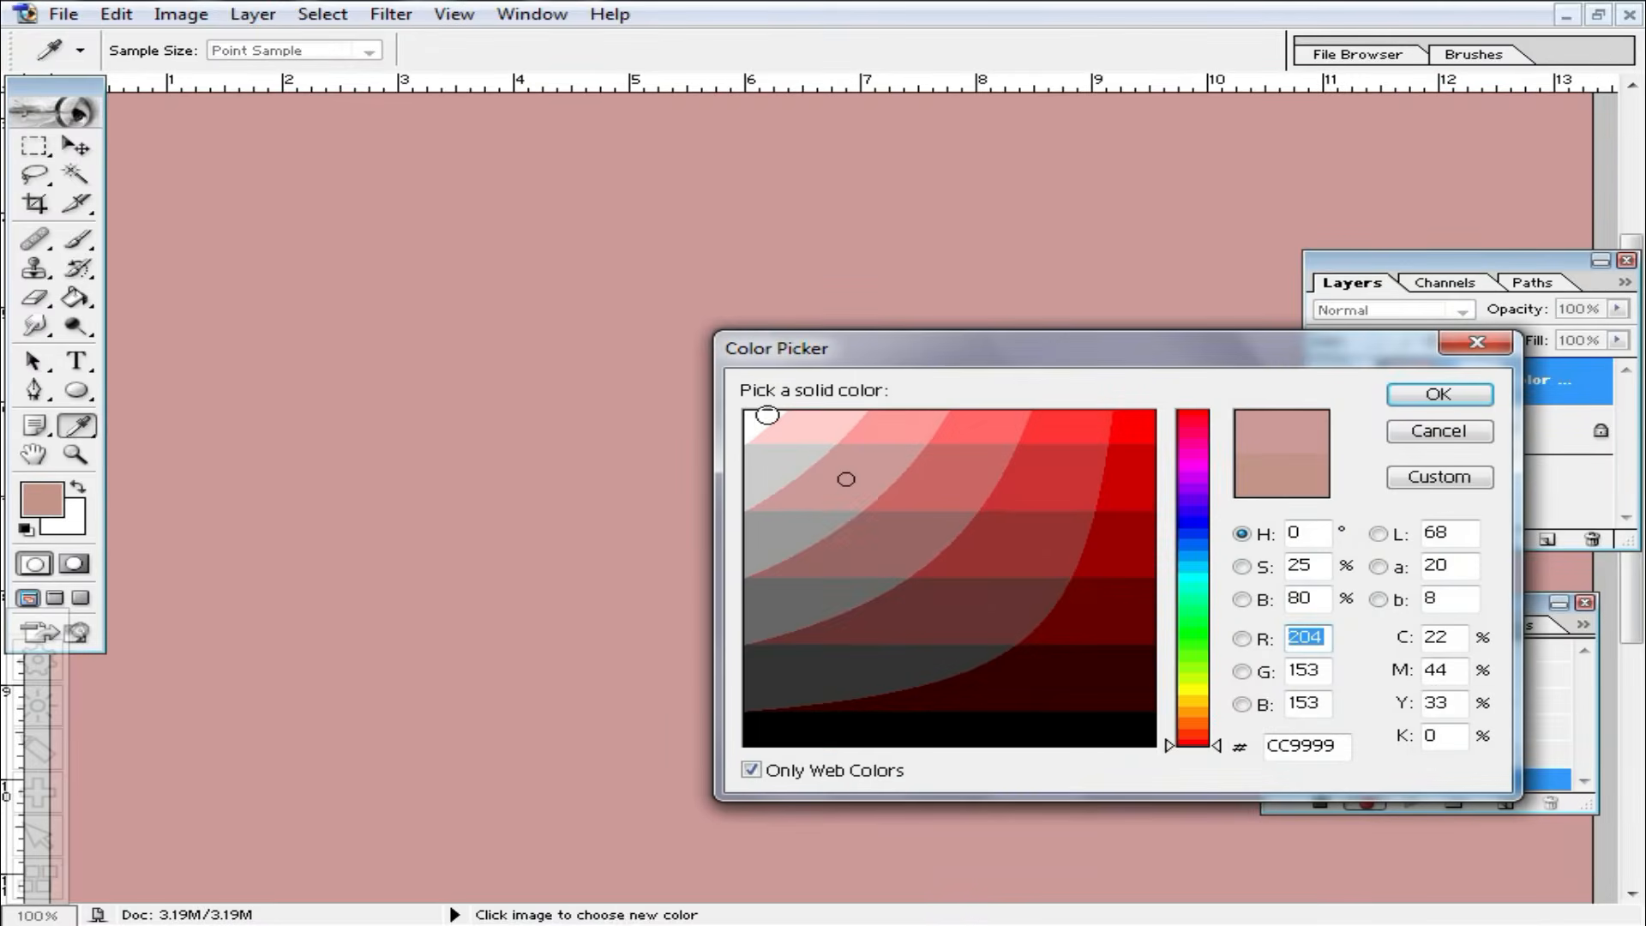
click(757, 422)
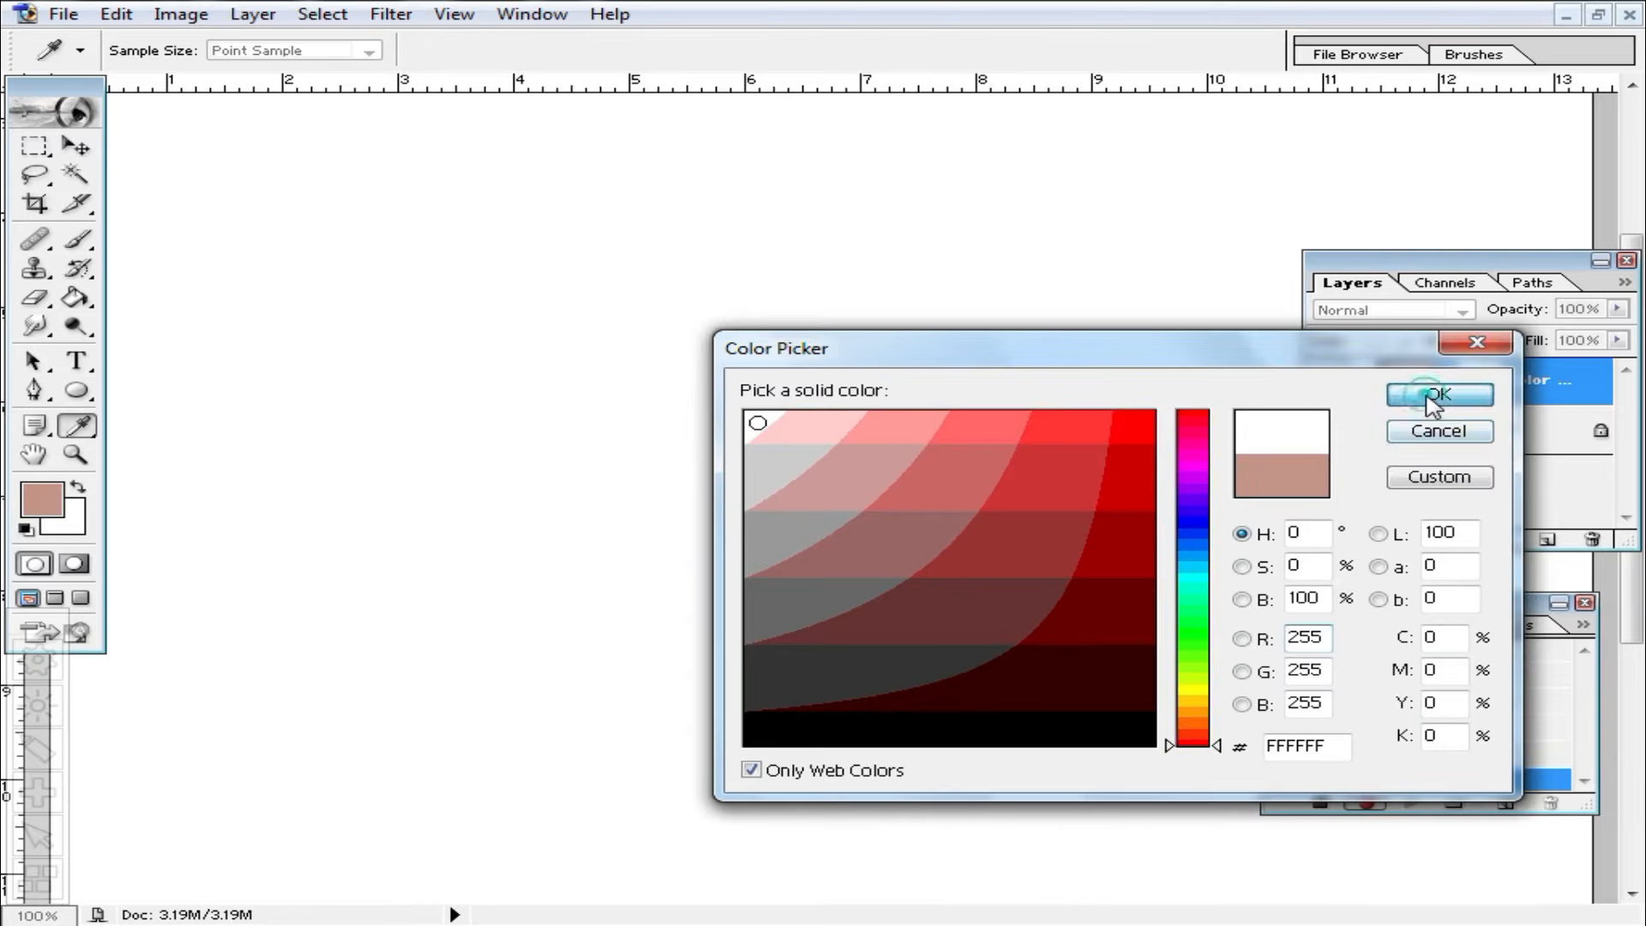
click(1422, 396)
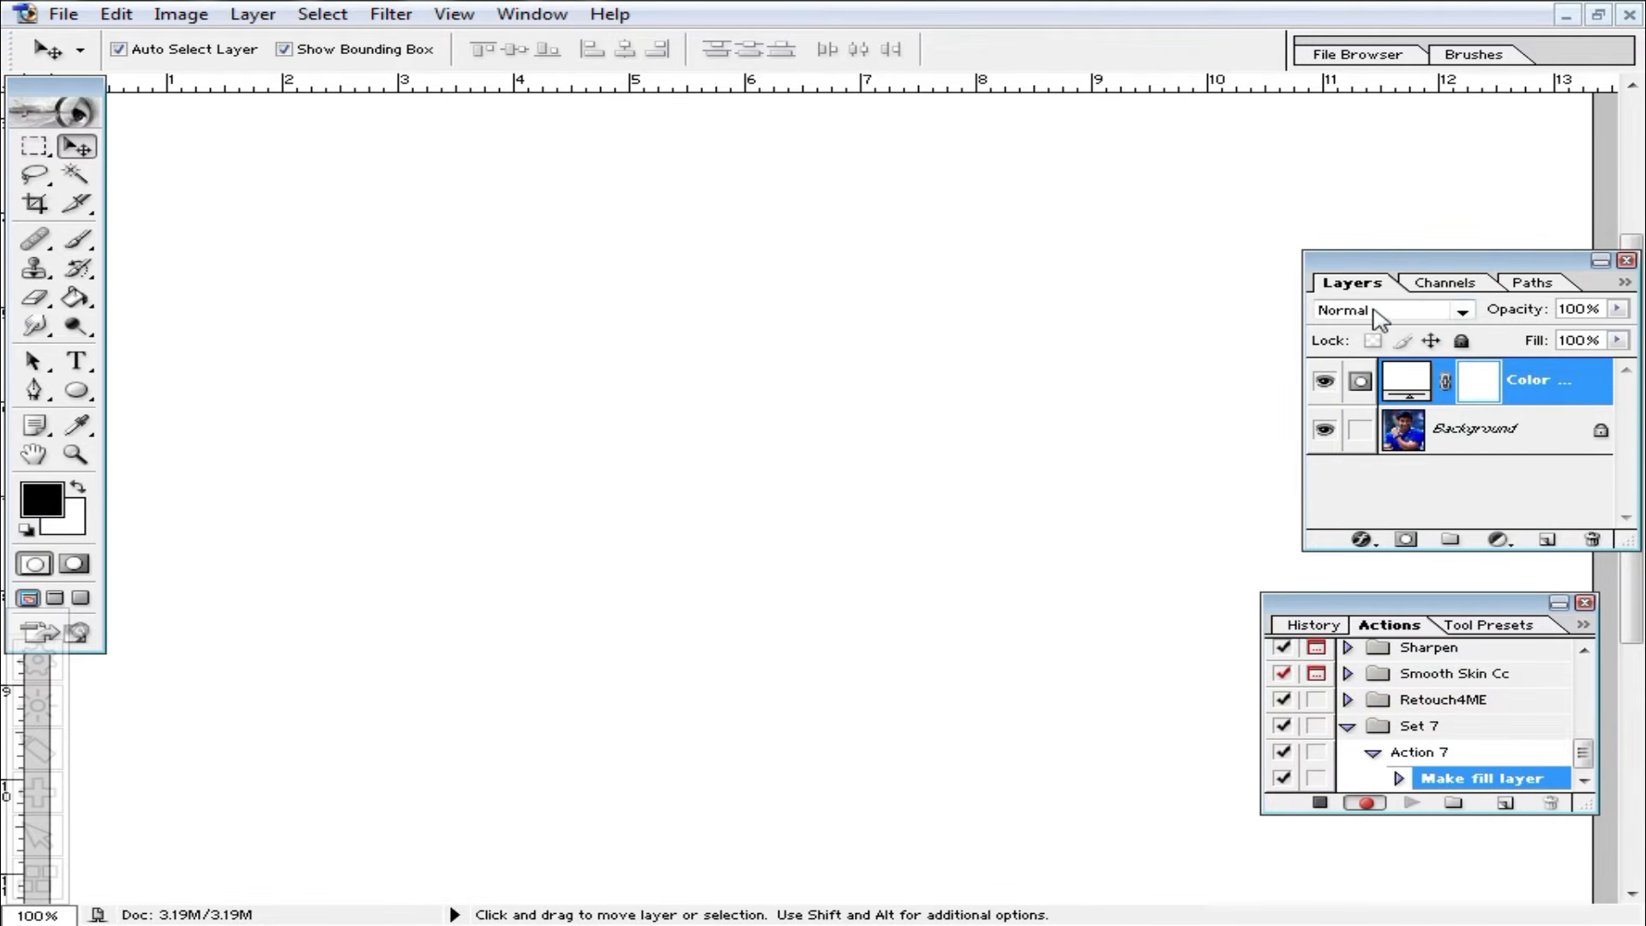
Set the white fill layer's blend mode to Soft Light, stop recording the action and close the list of actions.
click(1462, 314)
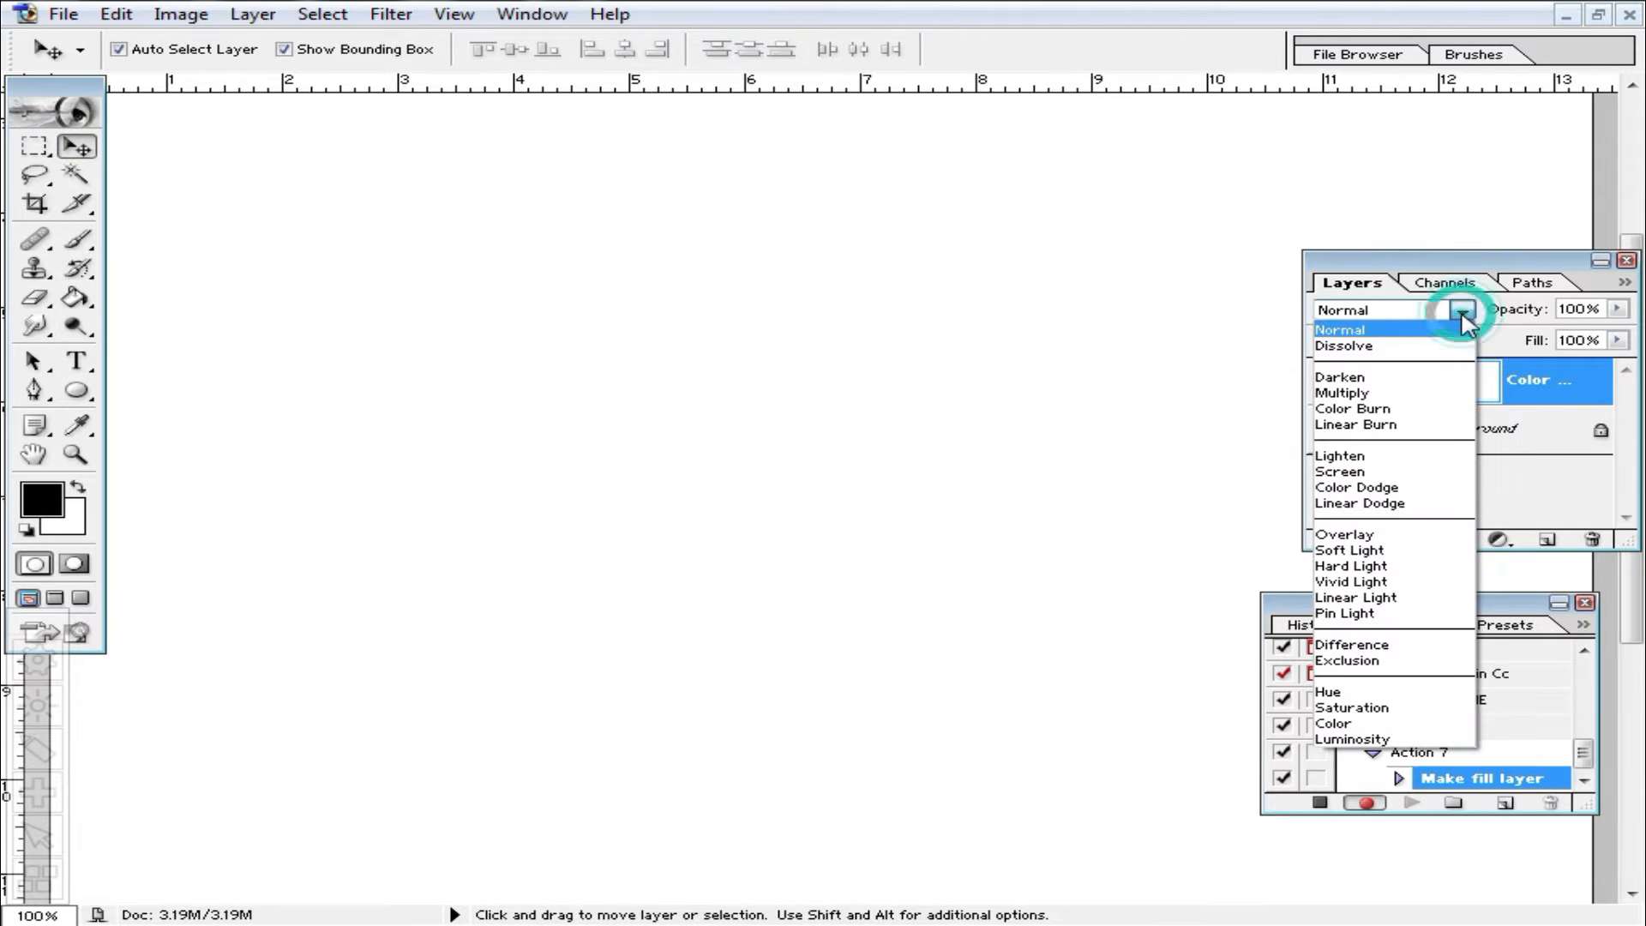
click(1389, 551)
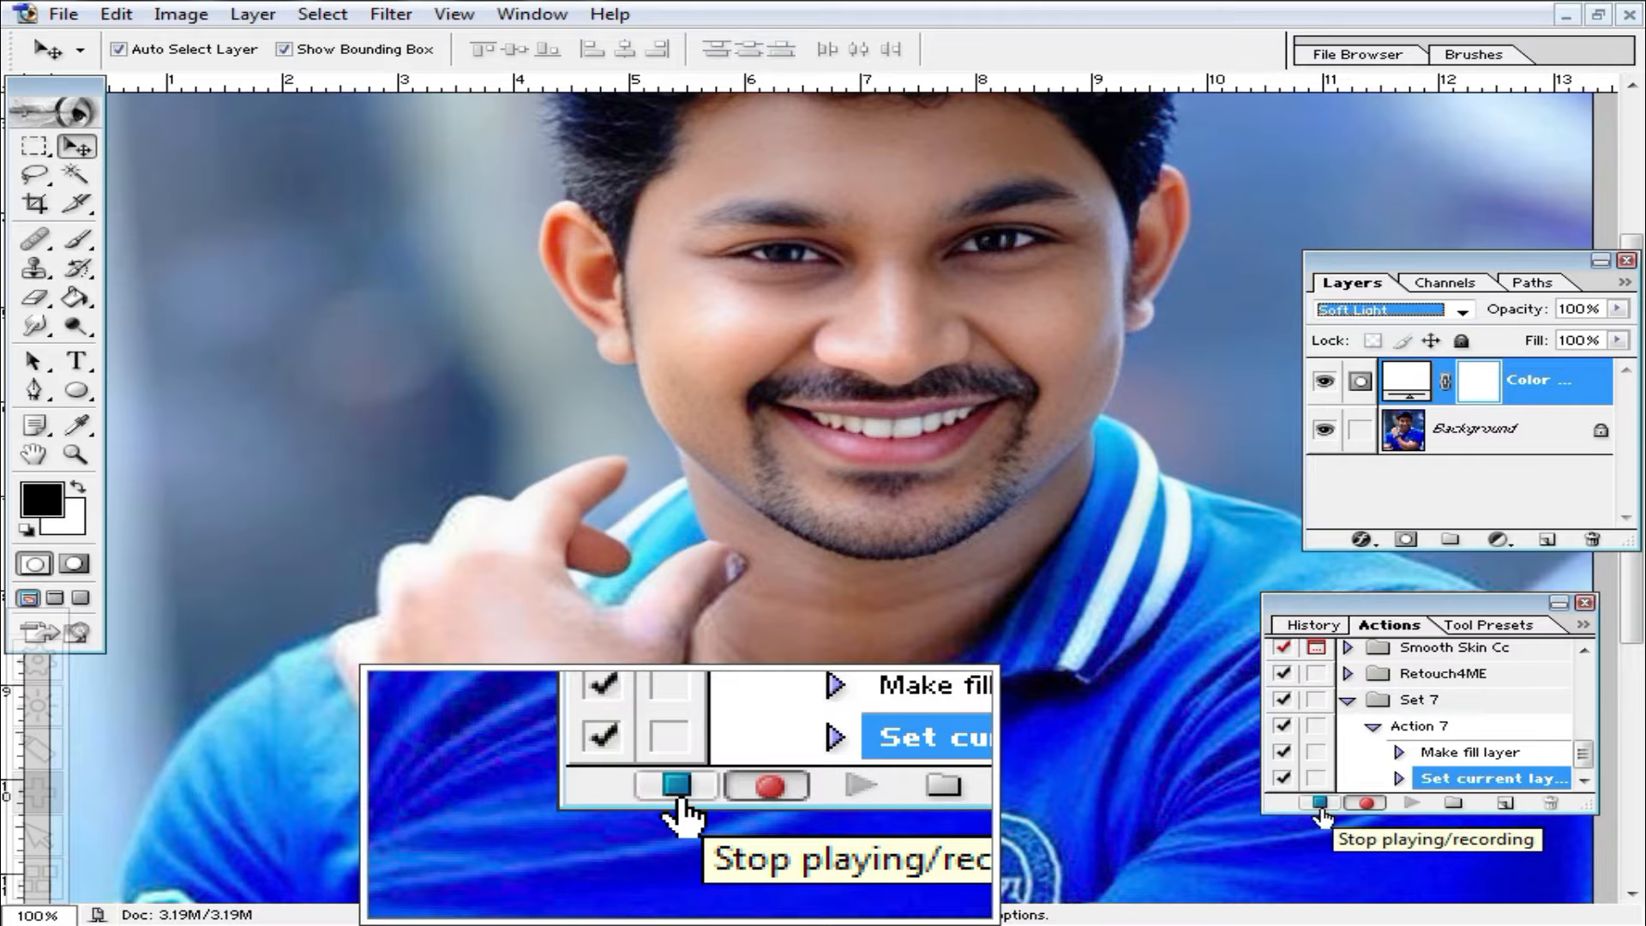
click(1319, 804)
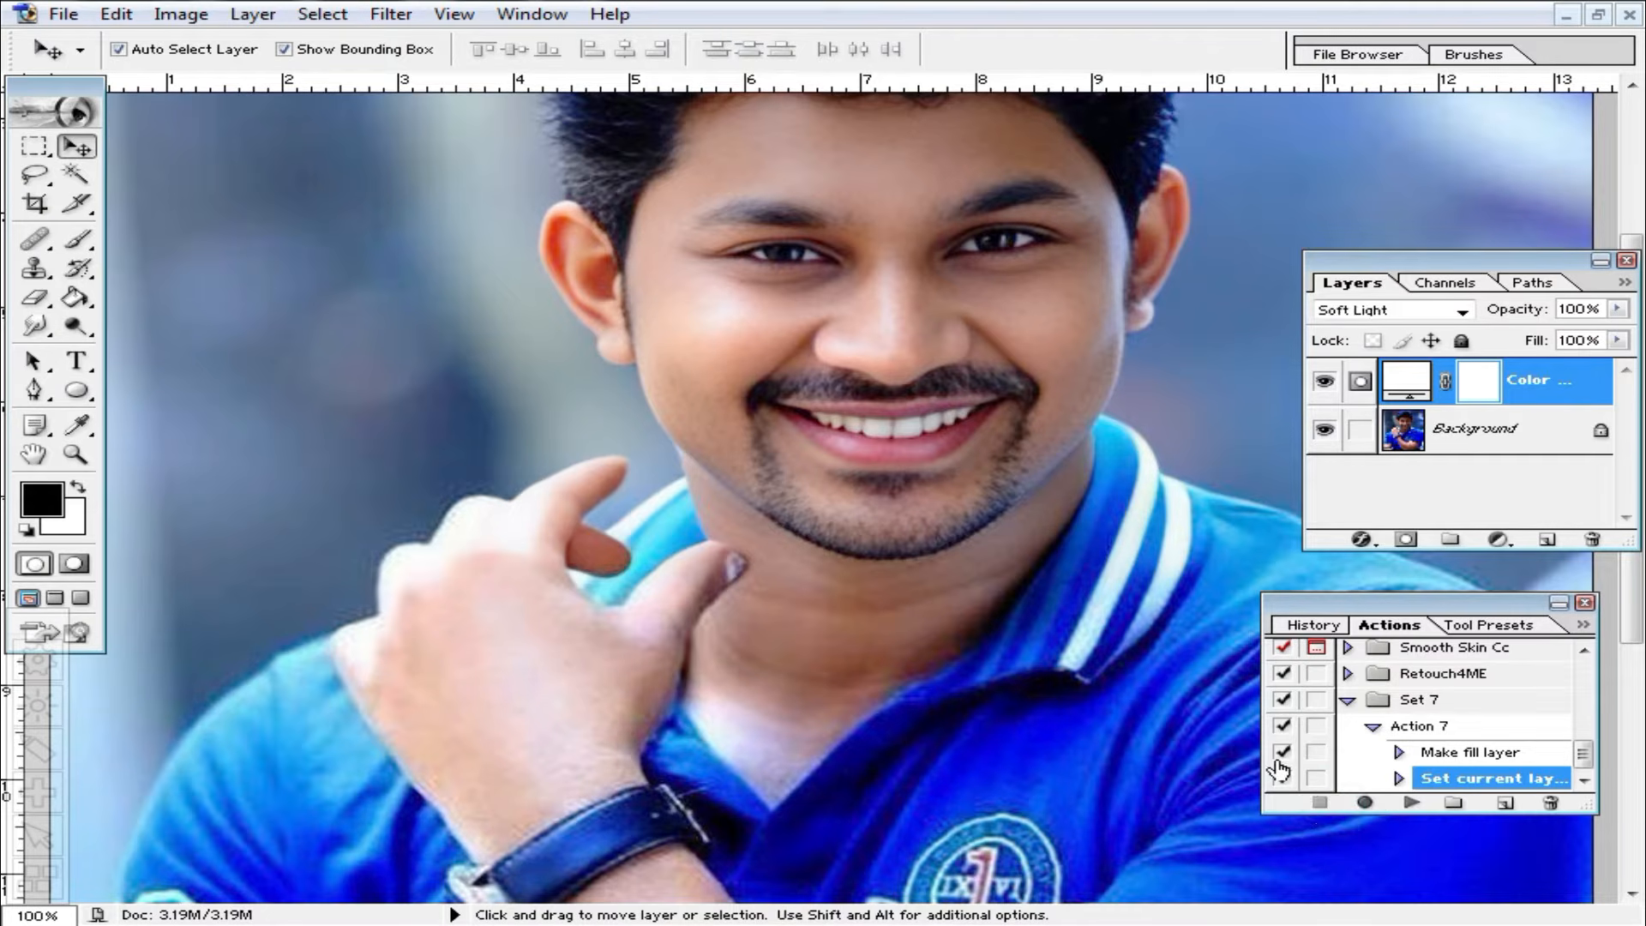
click(1585, 604)
Undo the Soft Light blend mode and the white fill layer to return to the dark original portrait.
key(ctrl+alt+z)
key(ctrl+alt+z)
scroll(1179, 637, up, 3)
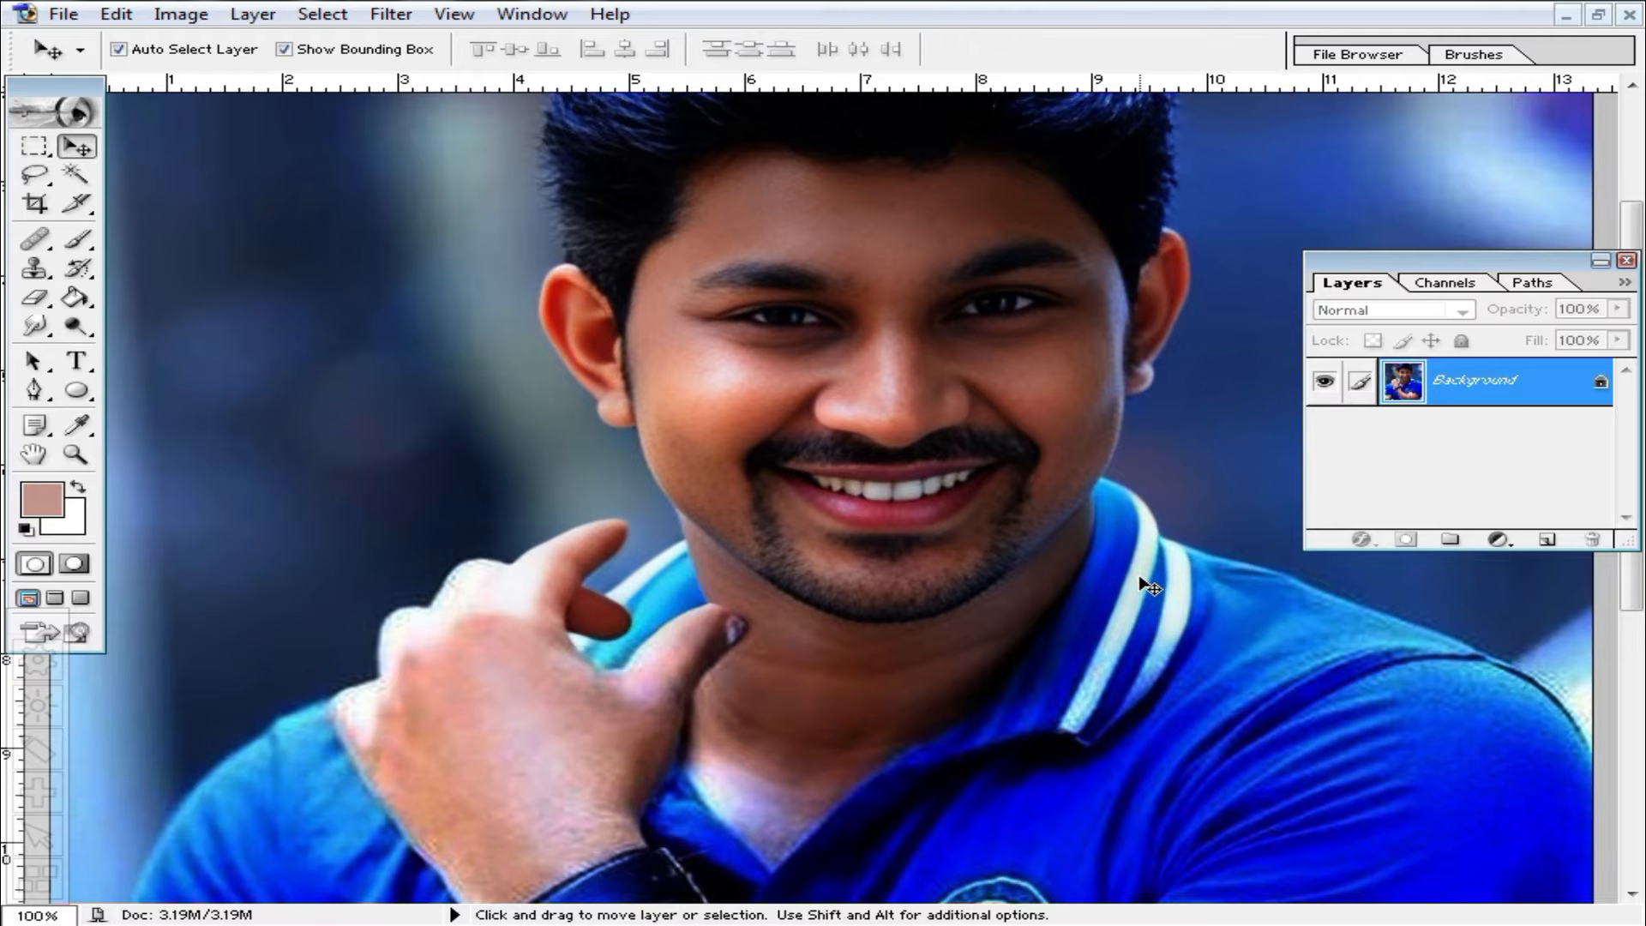
Run the recorded action twice to stack two white Soft Light fill layers above the Background layer.
key(ctrl+shift+z)
key(ctrl+shift+z)
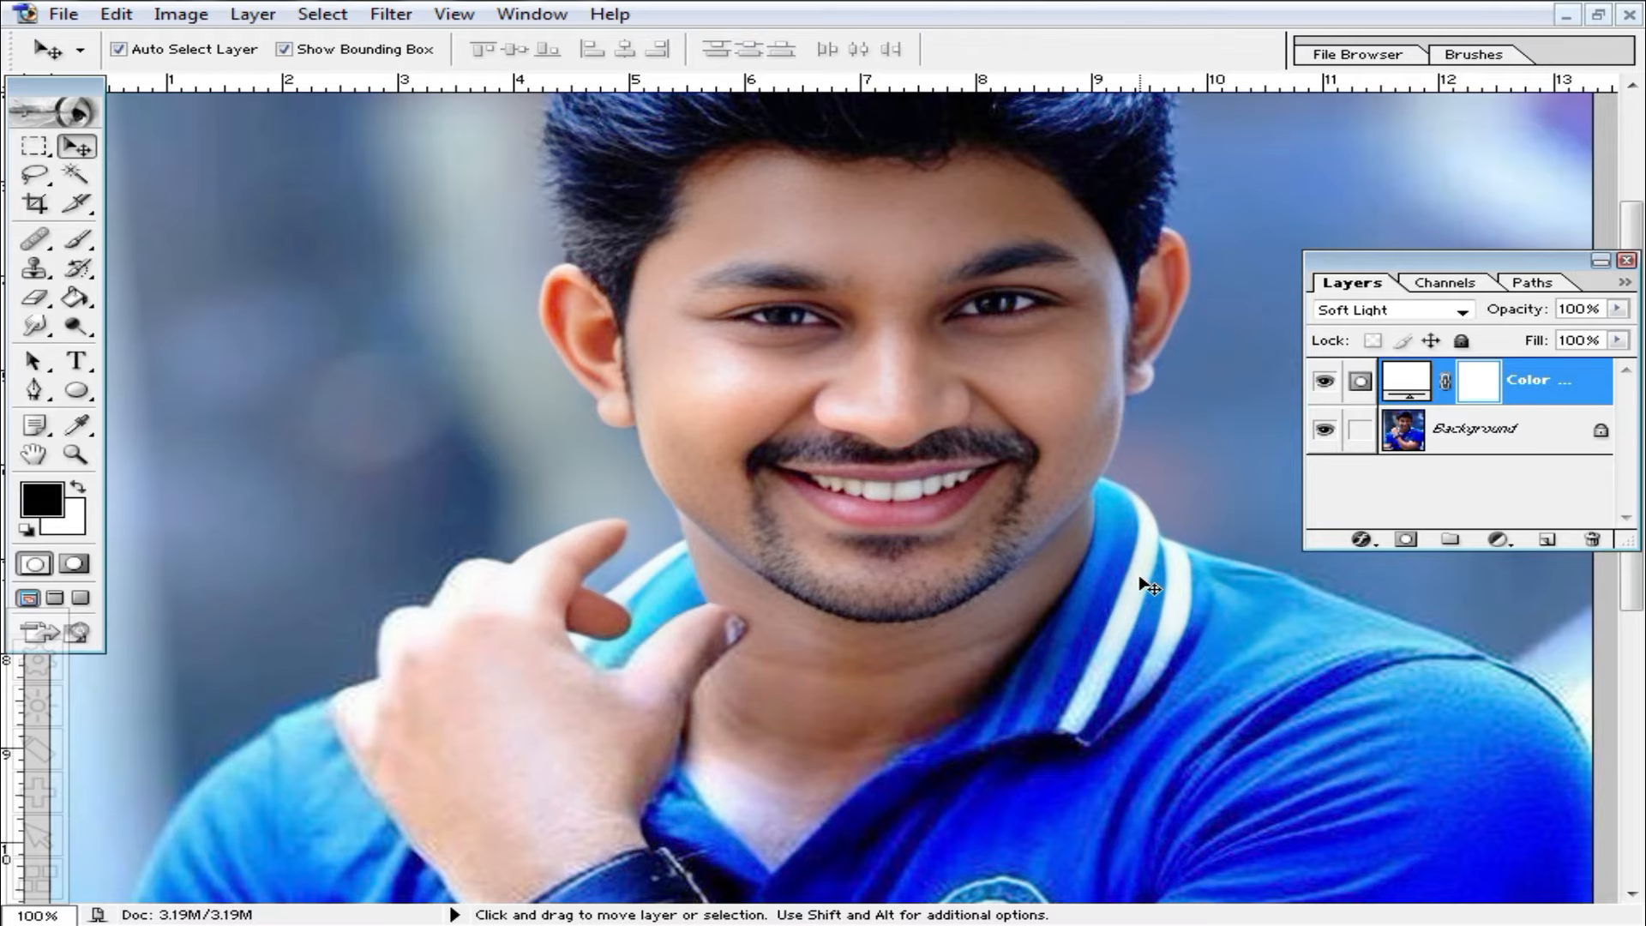
key(ctrl+shift+z)
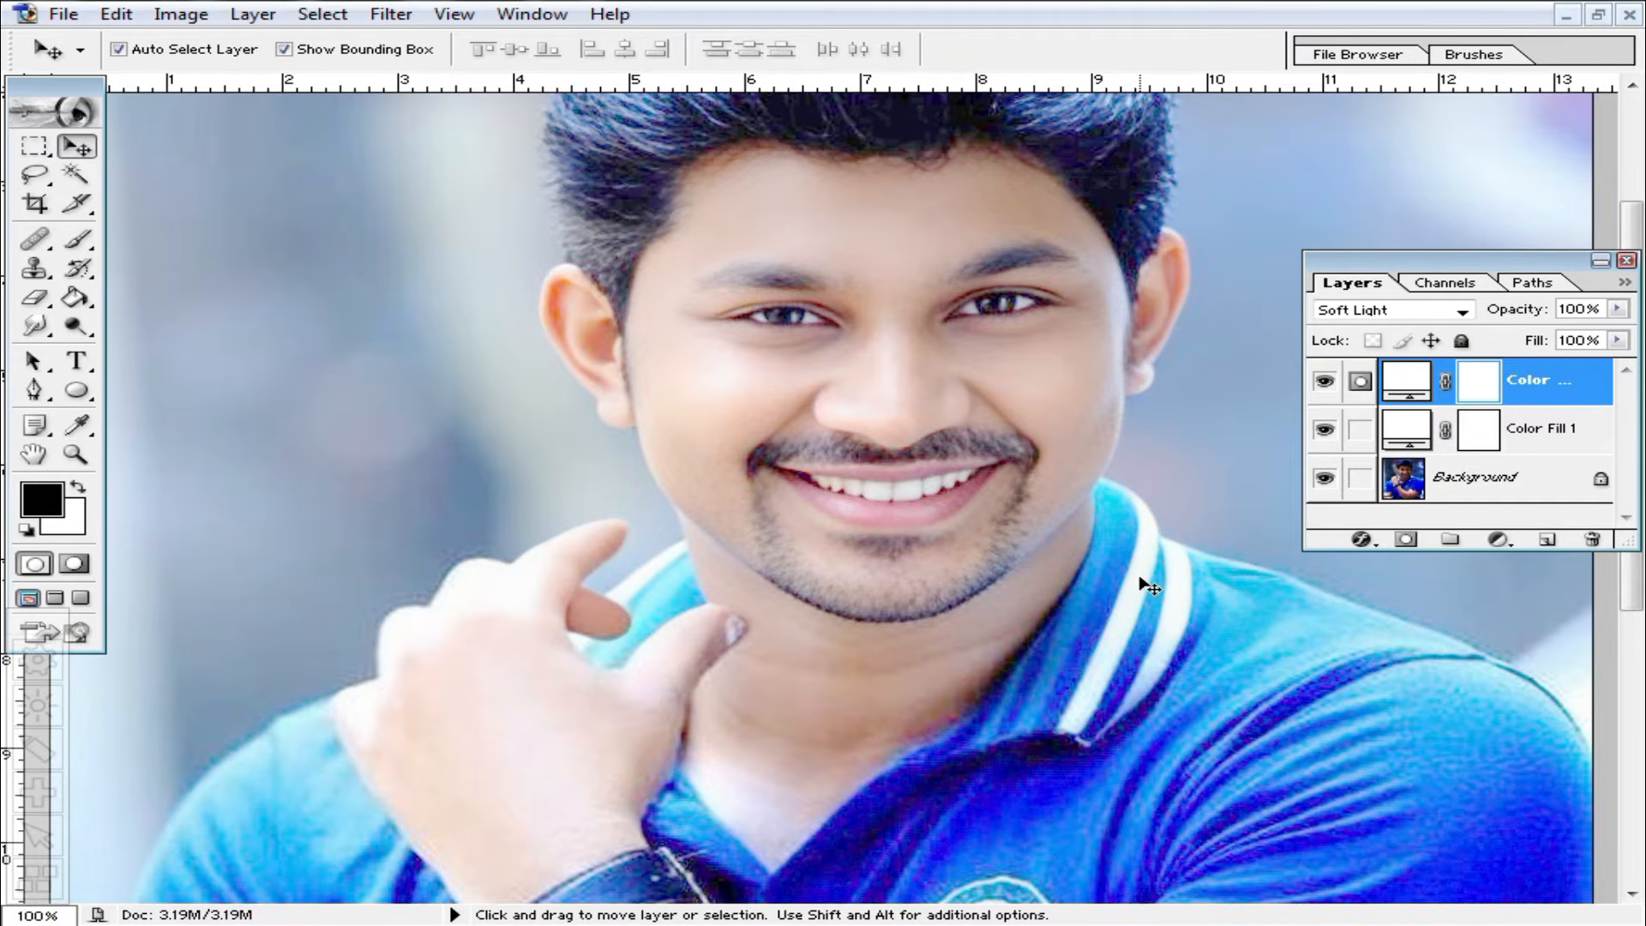
Reduce the top fill layer's opacity to 57%.
click(1617, 340)
drag(1610, 368, 1552, 341)
click(1617, 308)
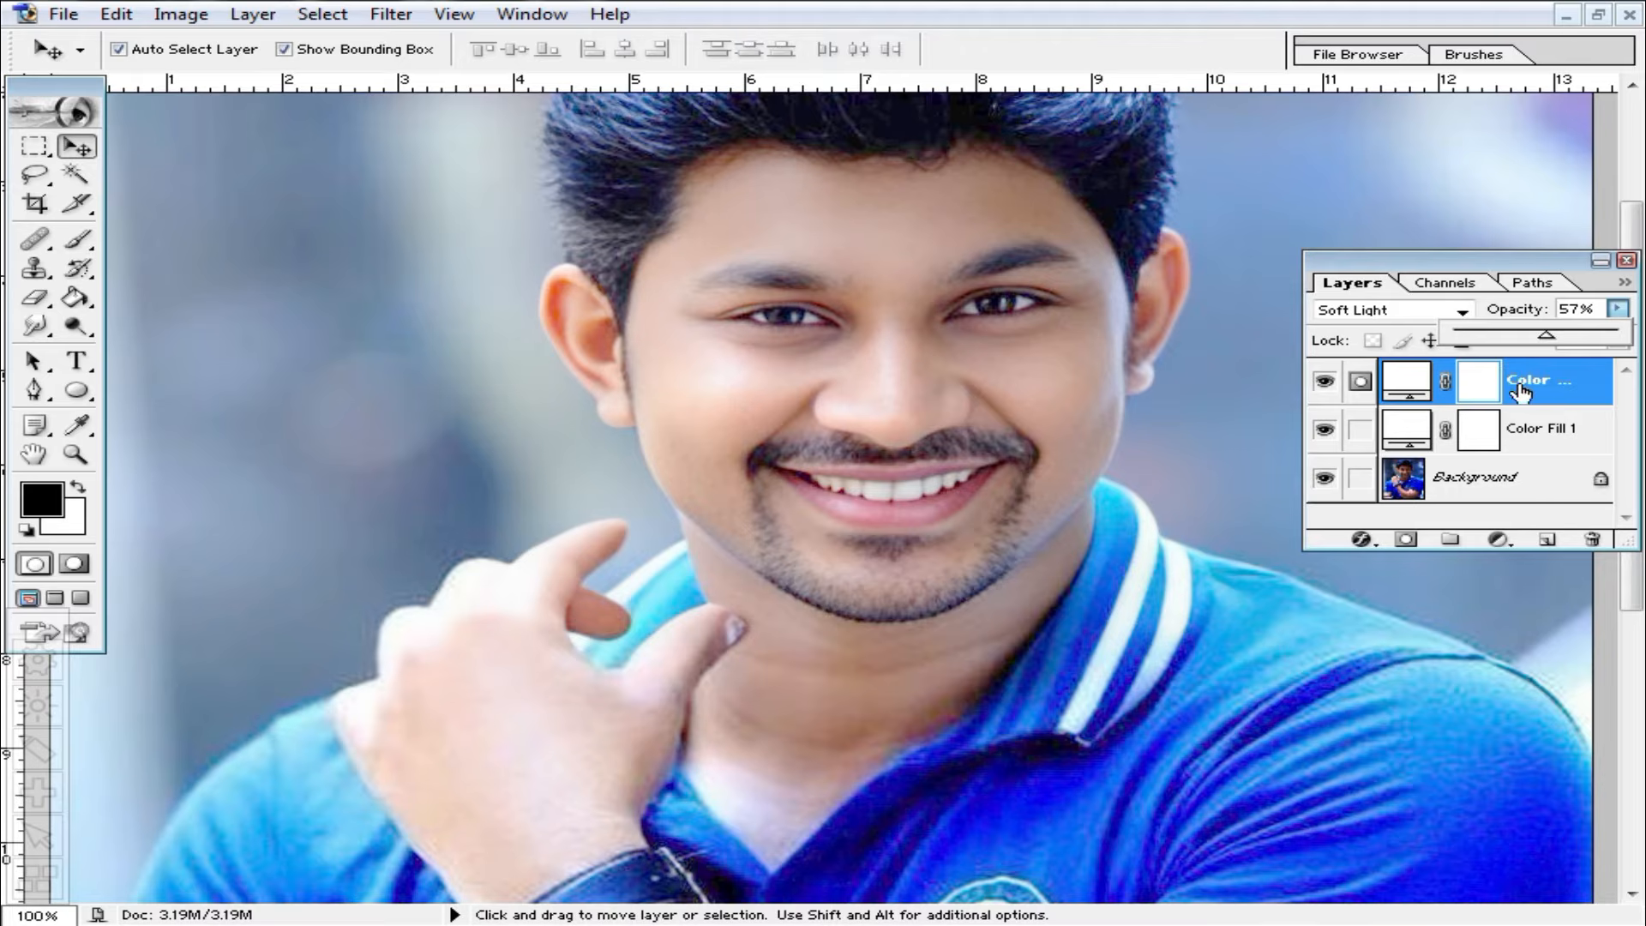
Change the top fill layer's color to pale yellow (FFFFCC).
double_click(1406, 386)
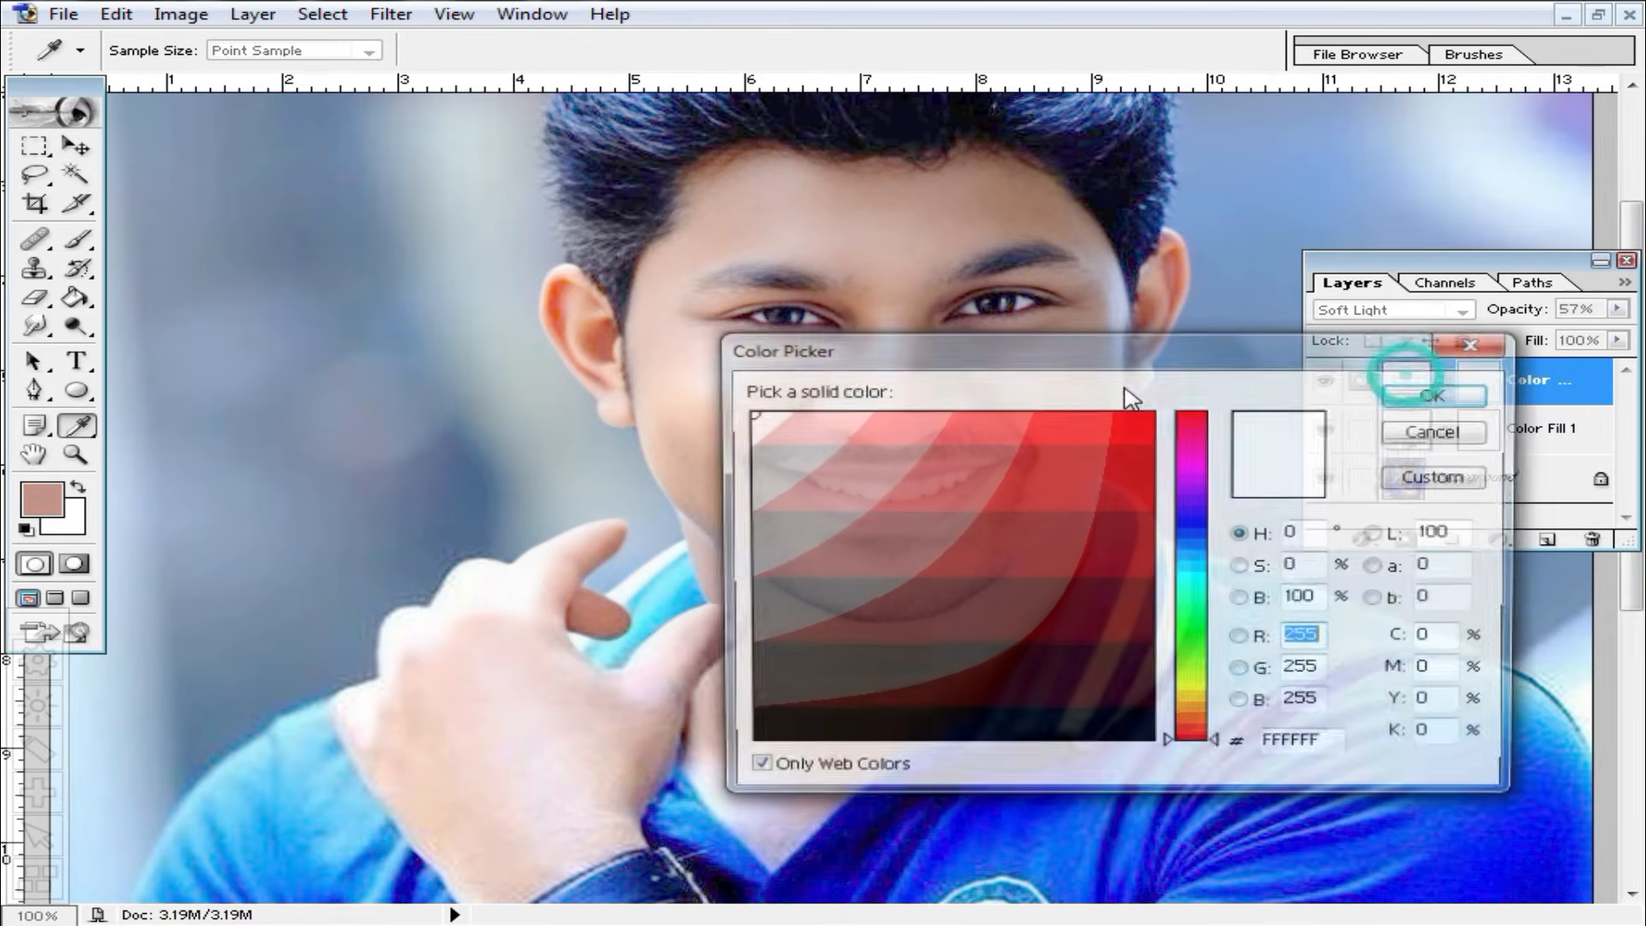
drag(1062, 372, 1169, 518)
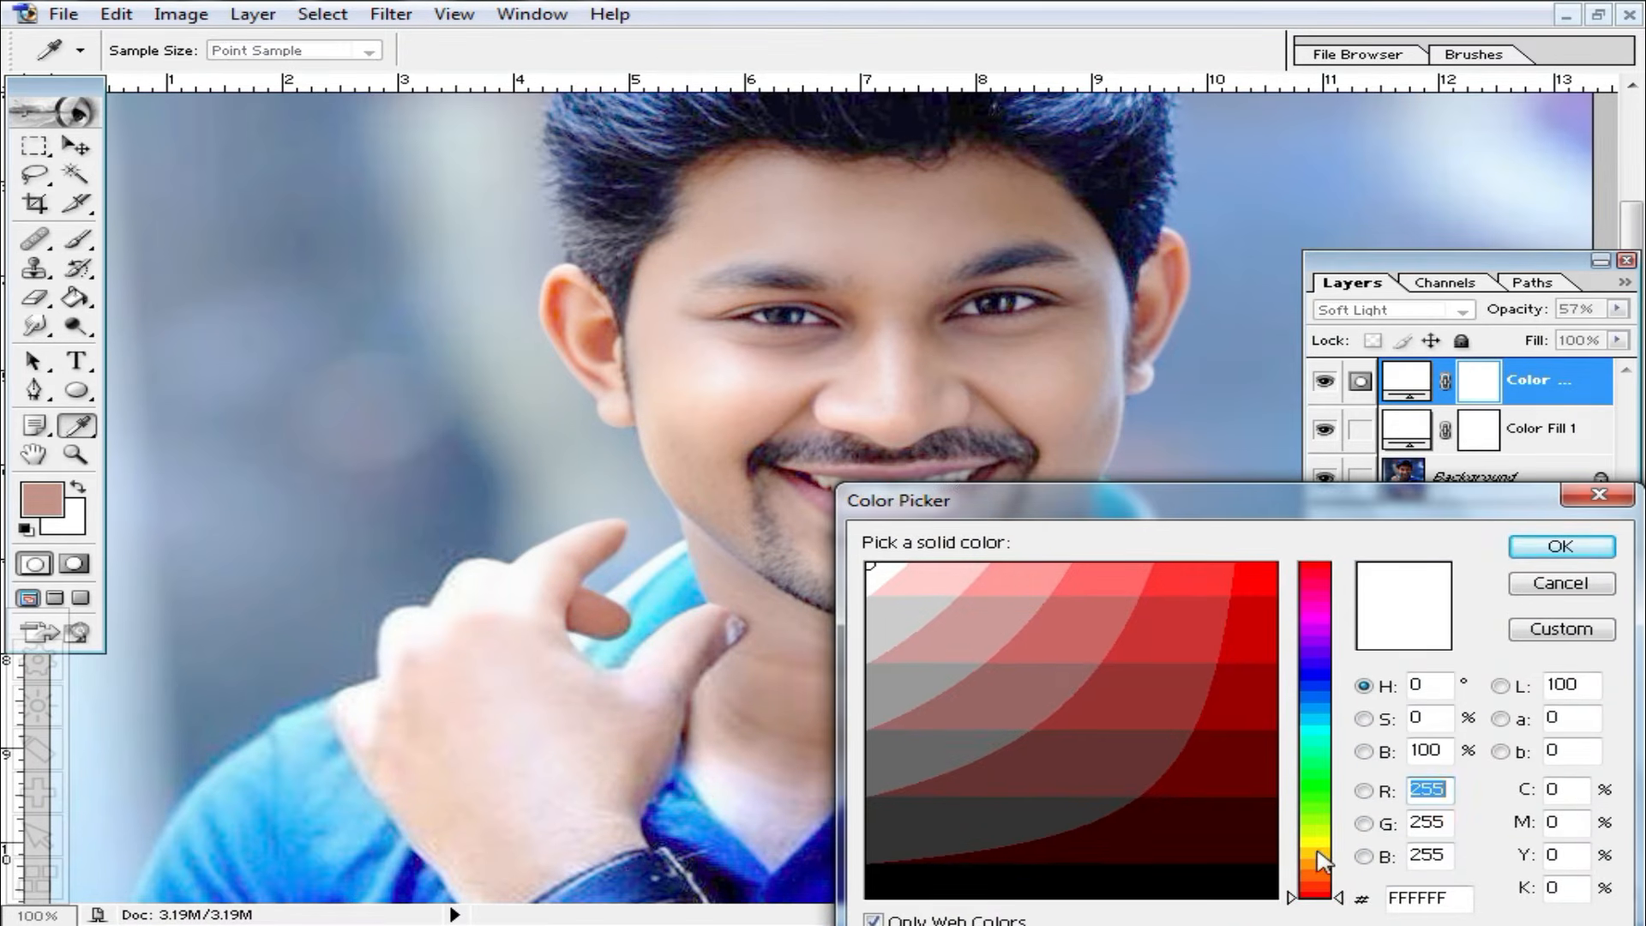
click(1318, 851)
click(935, 579)
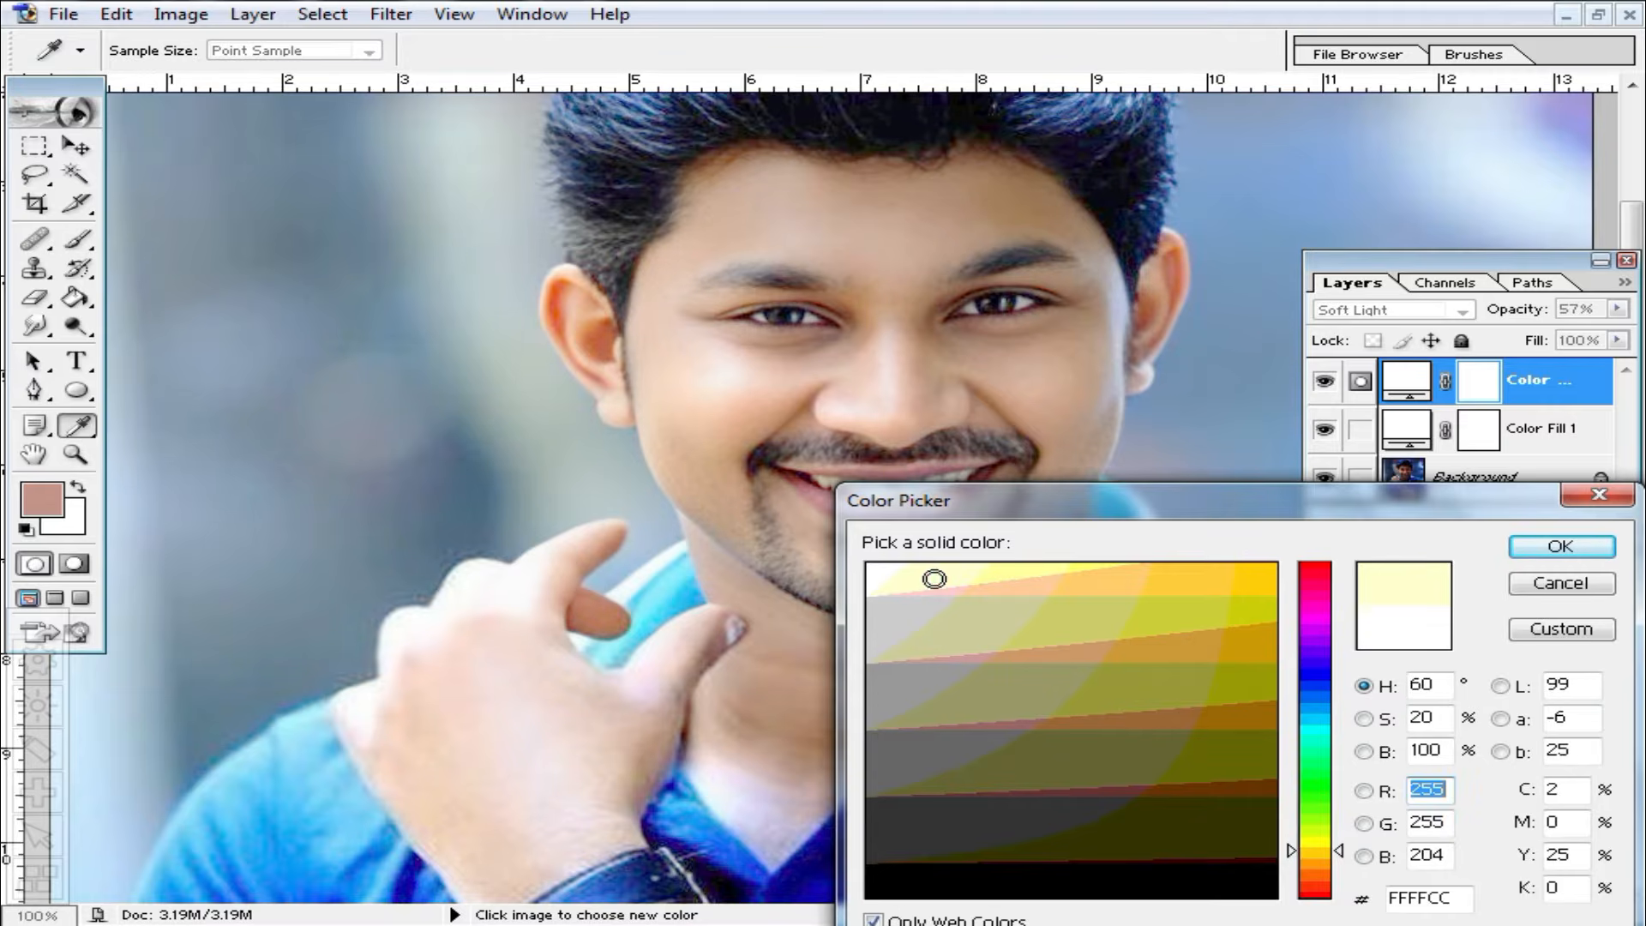
click(997, 578)
drag(1195, 499, 1234, 494)
click(968, 569)
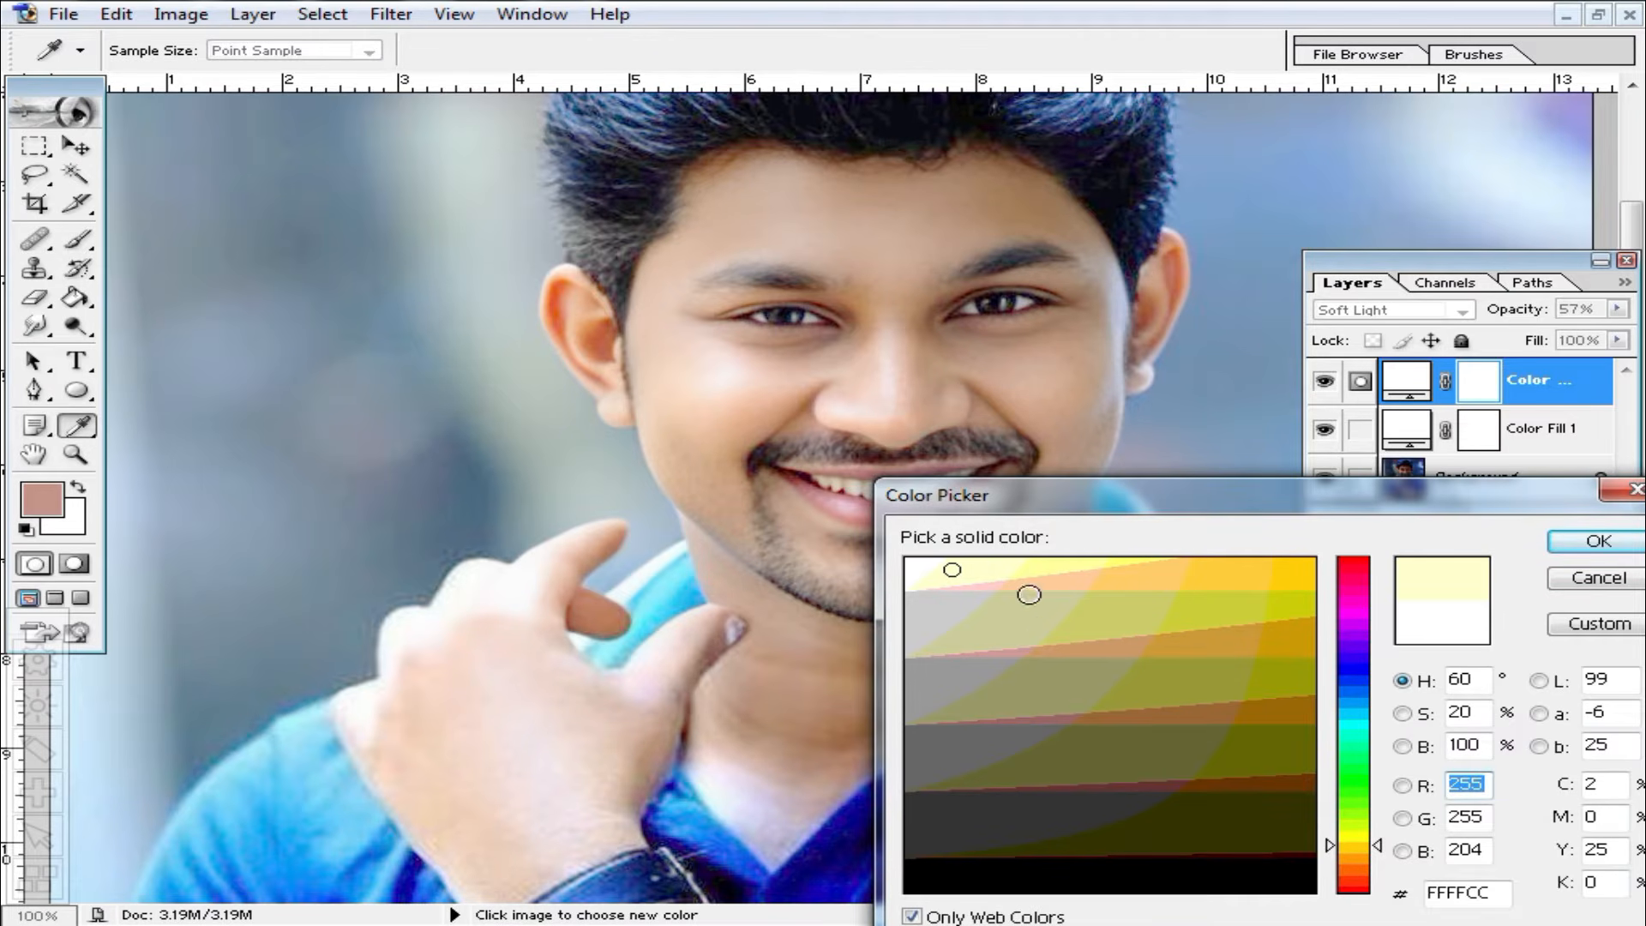
drag(1239, 504, 1110, 507)
click(1470, 540)
key(v)
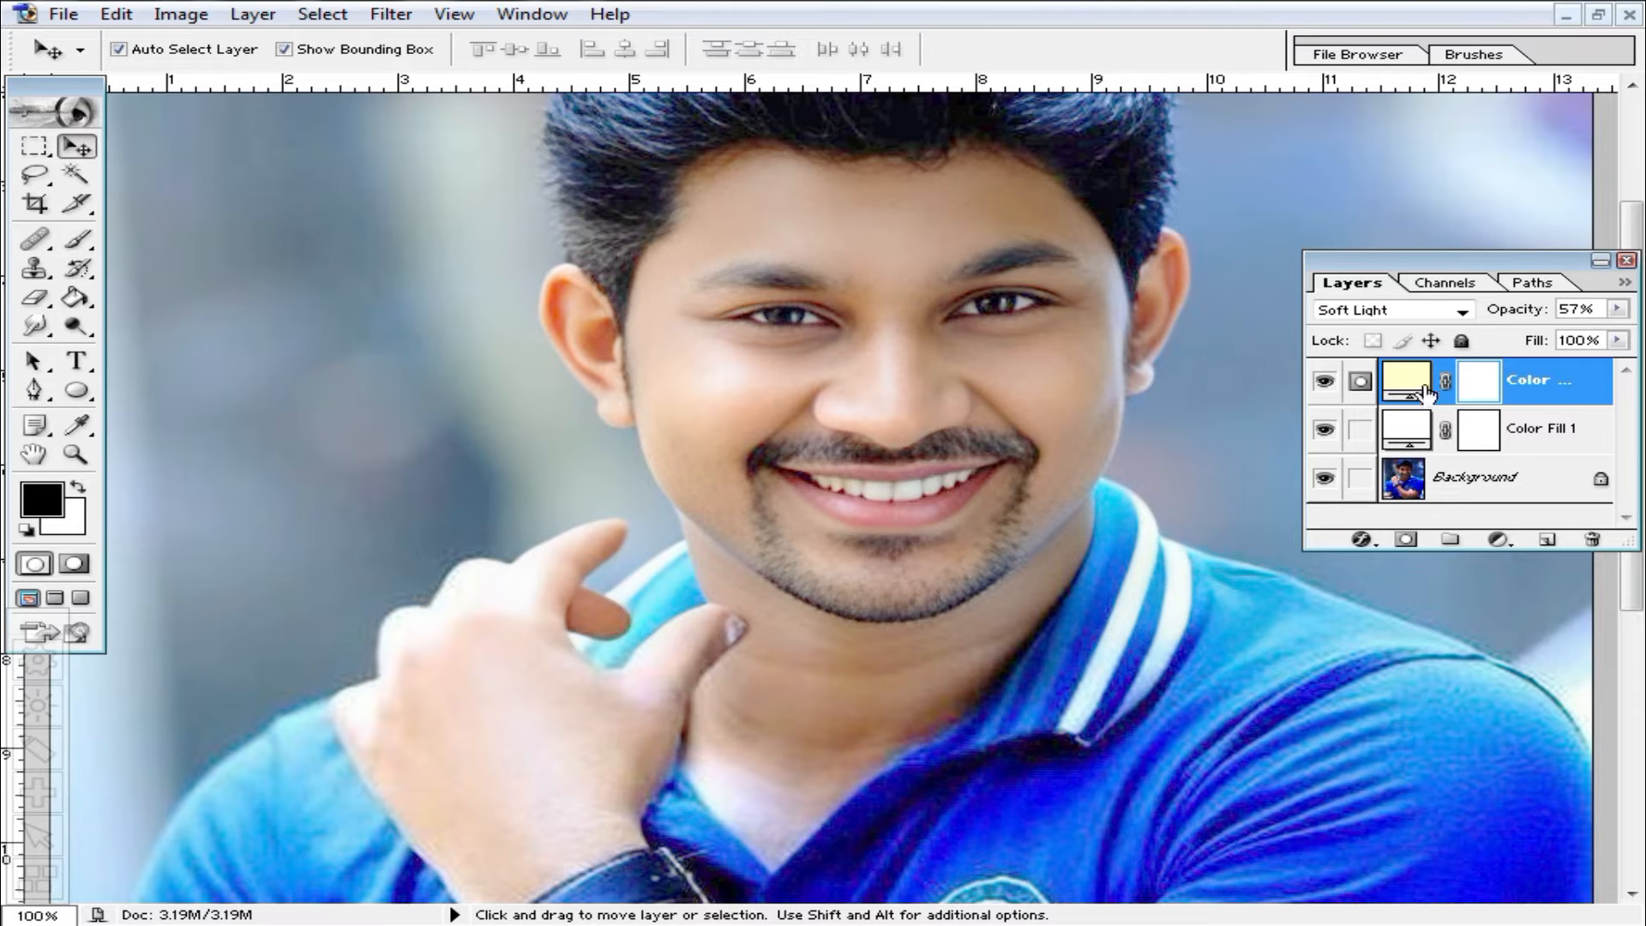
Fine-tune the top fill layer's opacity and merge both fill layers into the Background layer.
click(1617, 308)
mouse_move(1549, 336)
mouse_down()
mouse_move(1619, 335)
mouse_move(1546, 335)
mouse_up()
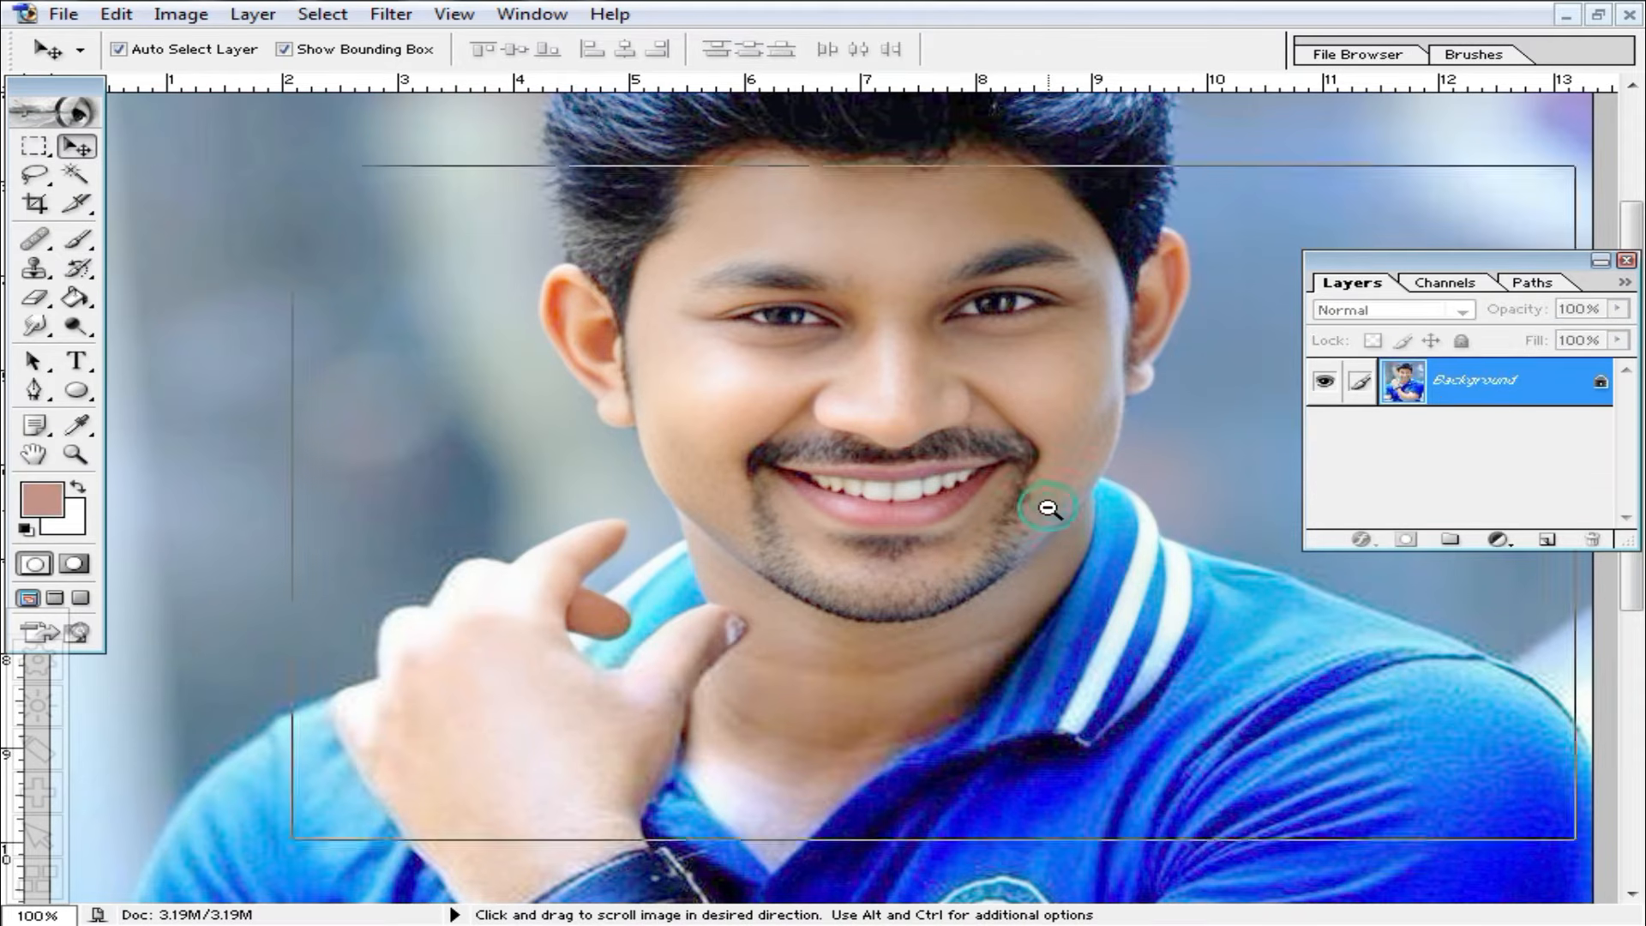
Examine the brightened portrait at different zoom levels, checking the face, beard, hair and shirt.
key(ctrl+minus)
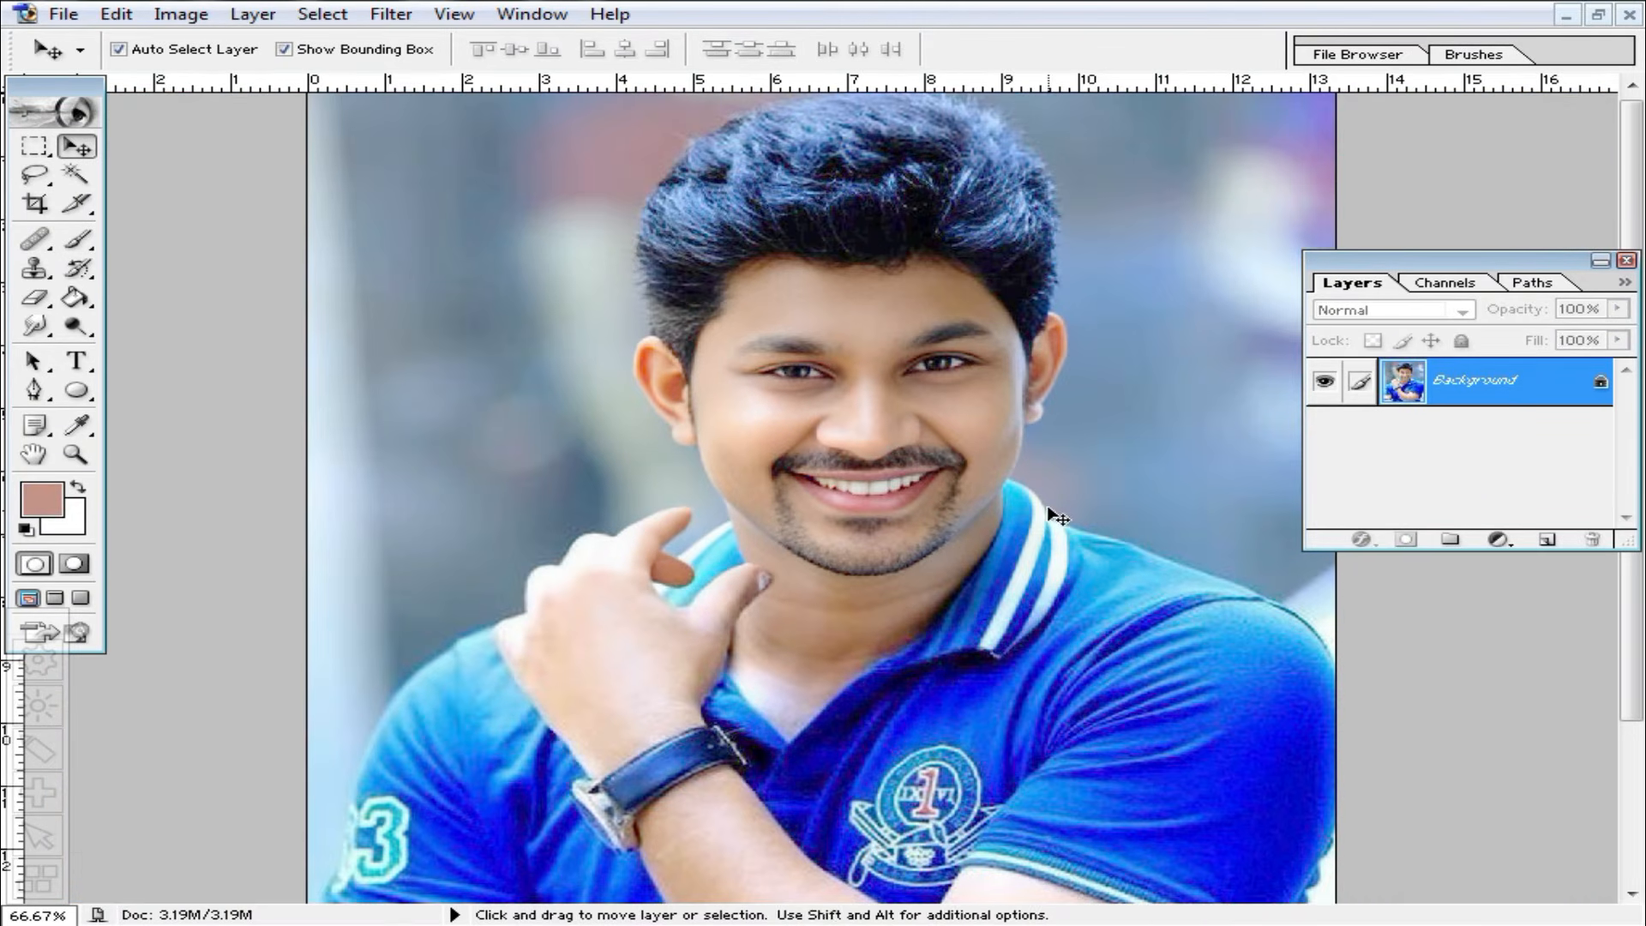
ctrl+click(948, 466)
ctrl+click(933, 489)
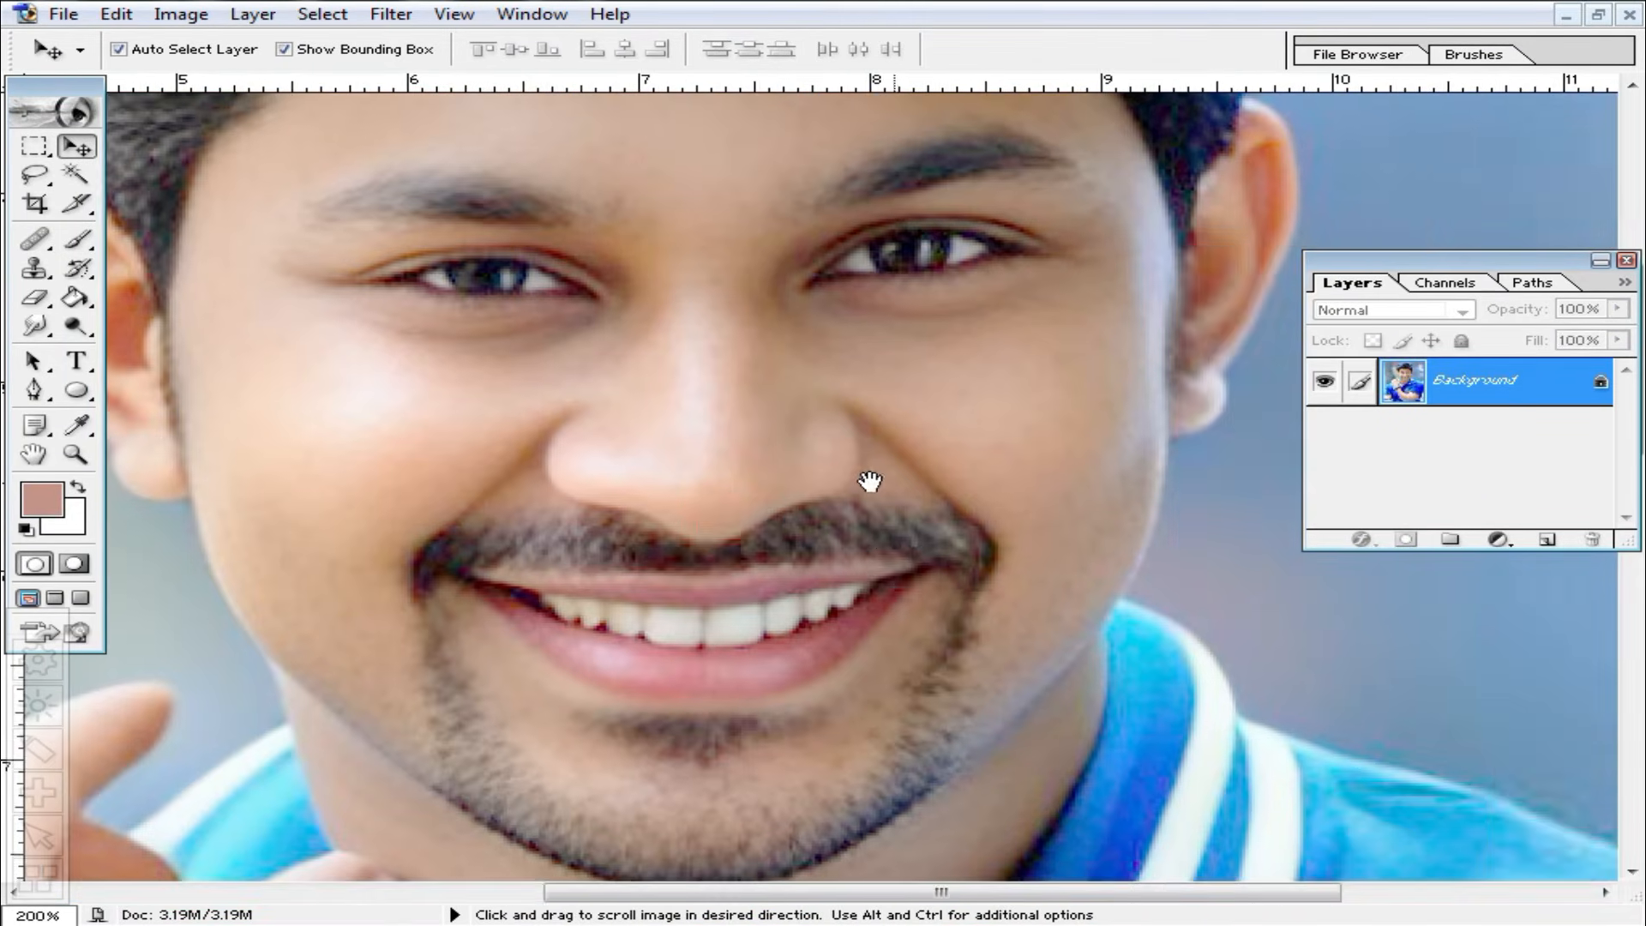
drag(857, 523, 970, 526)
drag(1010, 588, 1032, 437)
drag(986, 537, 1044, 371)
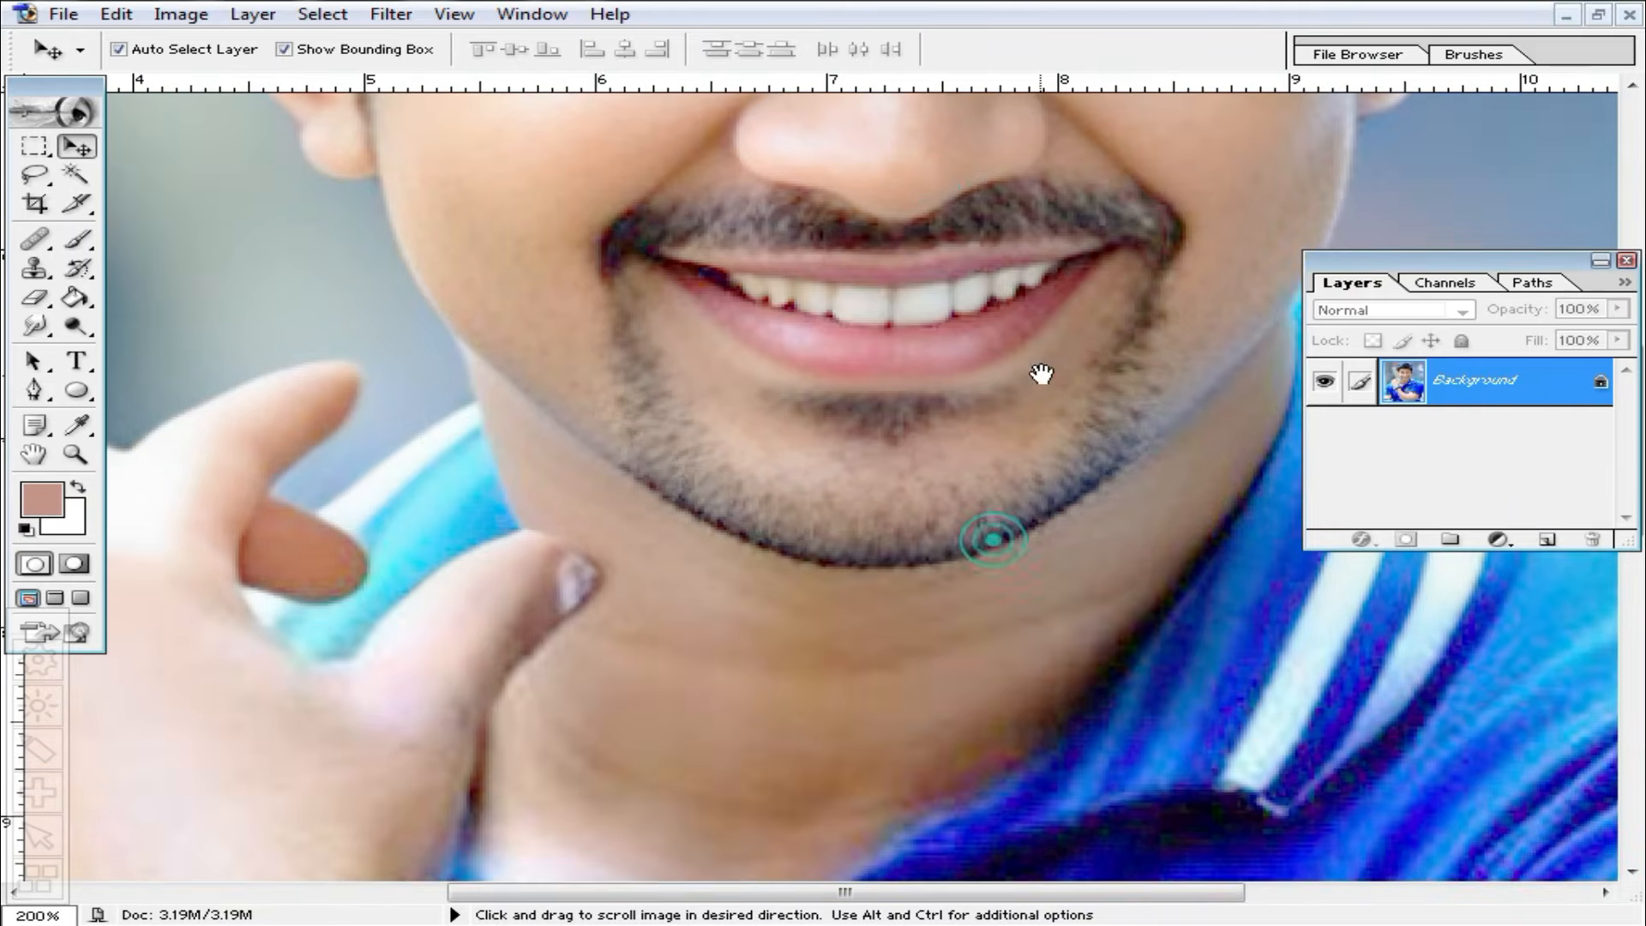
alt+click(956, 472)
alt+click(990, 468)
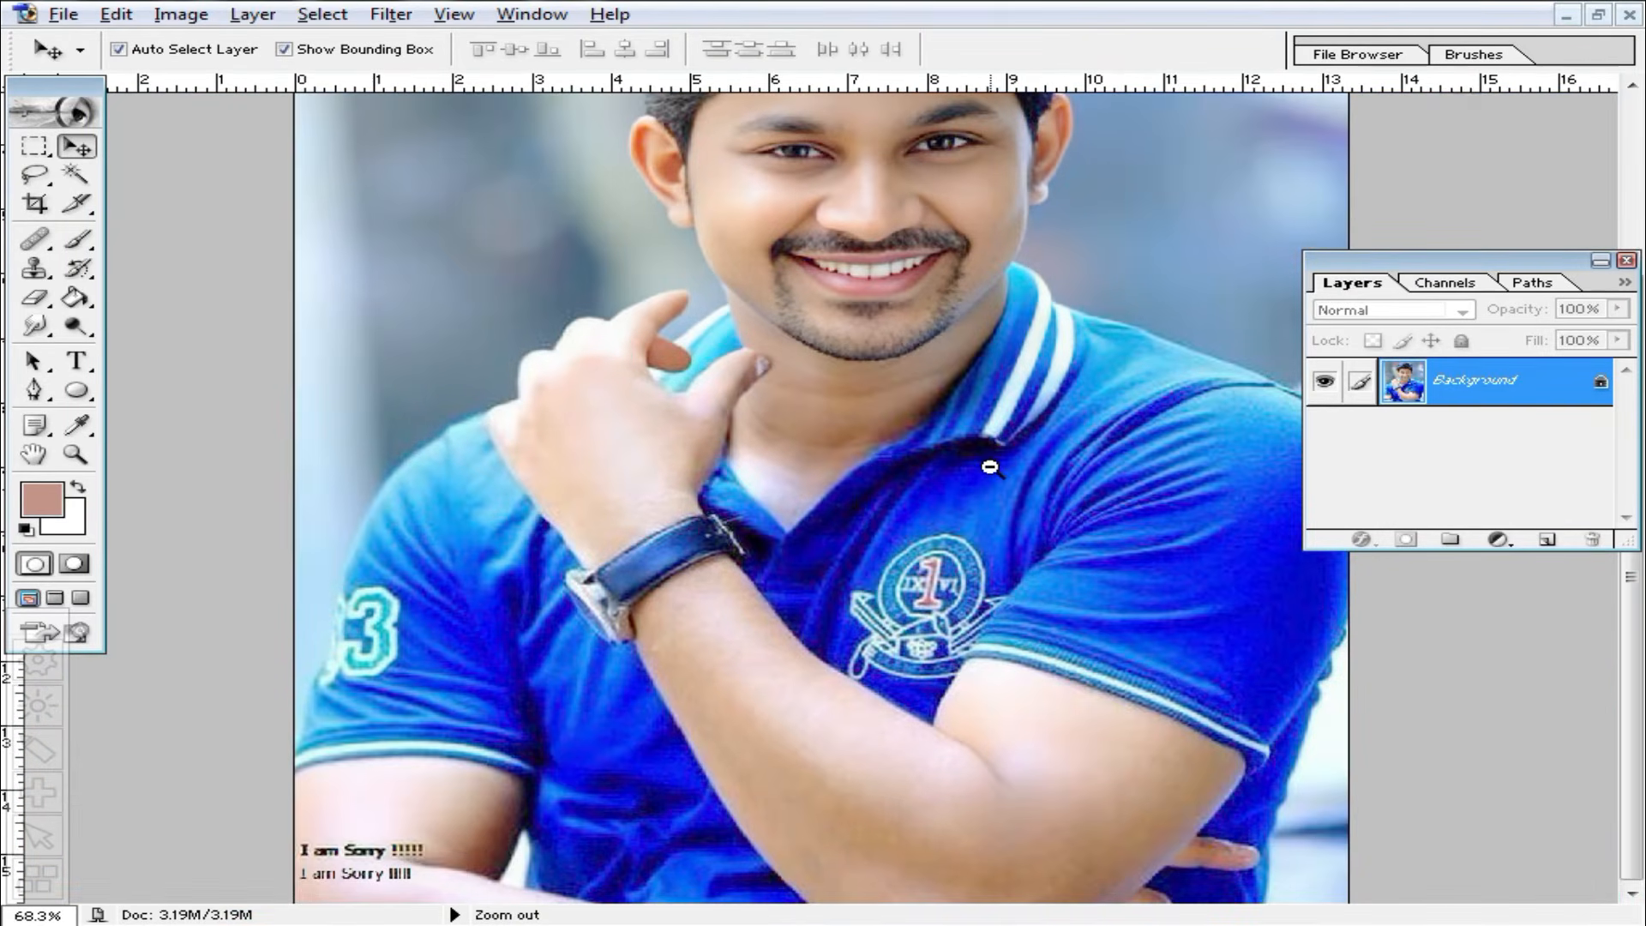
drag(963, 392, 956, 626)
click(934, 457)
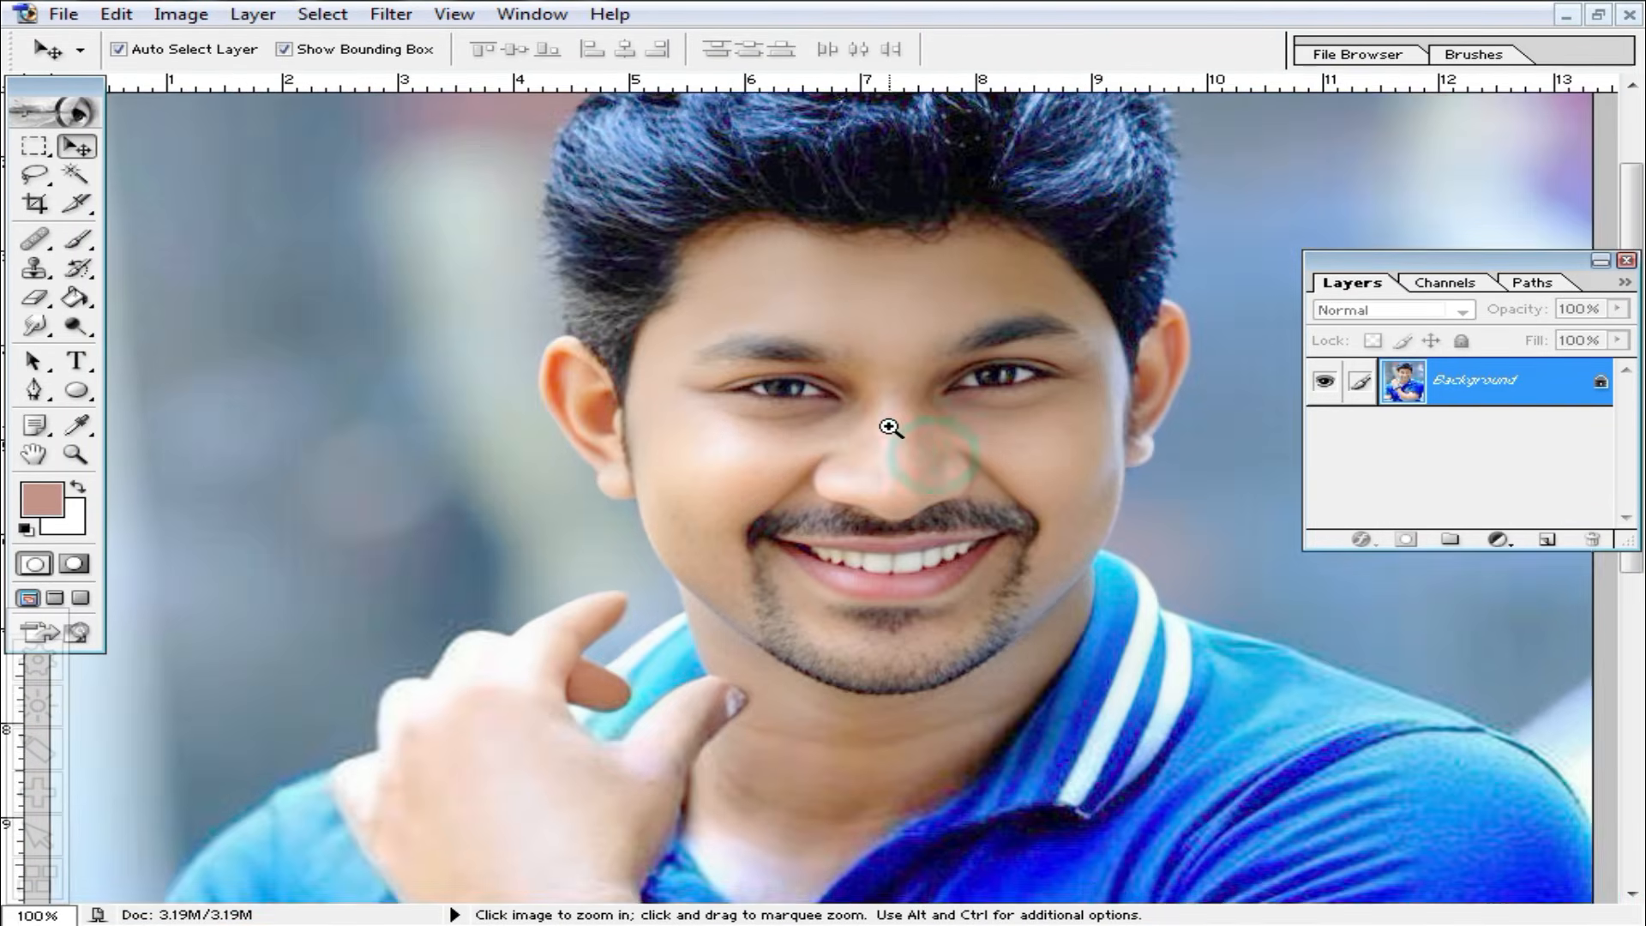
click(889, 430)
alt+click(988, 507)
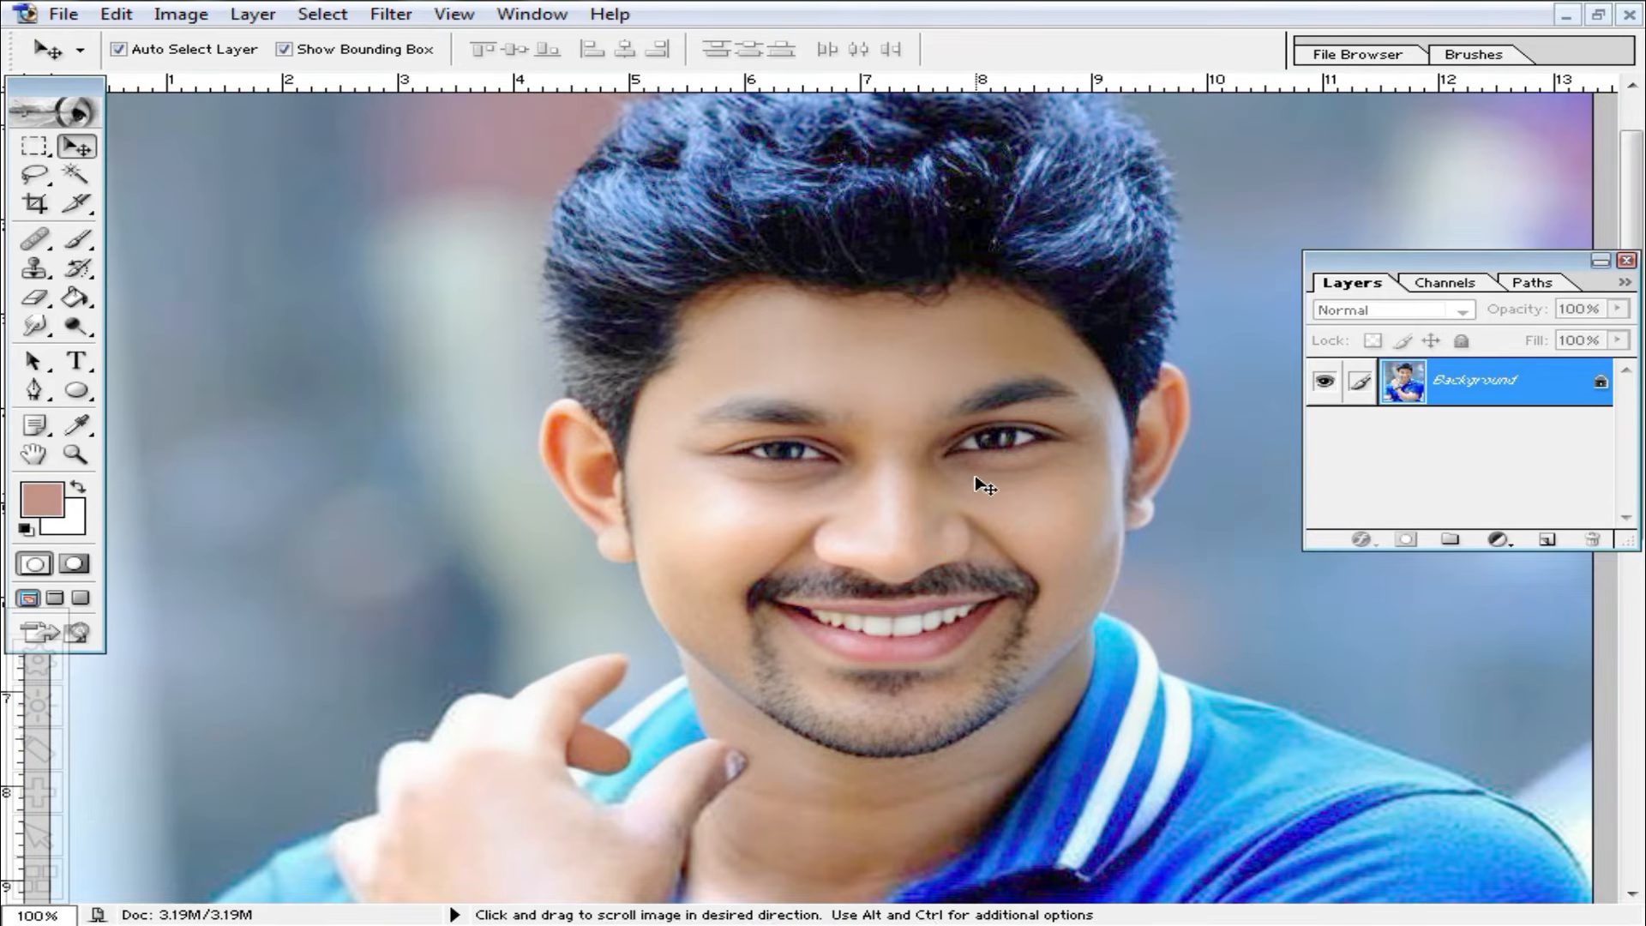
drag(974, 532, 924, 444)
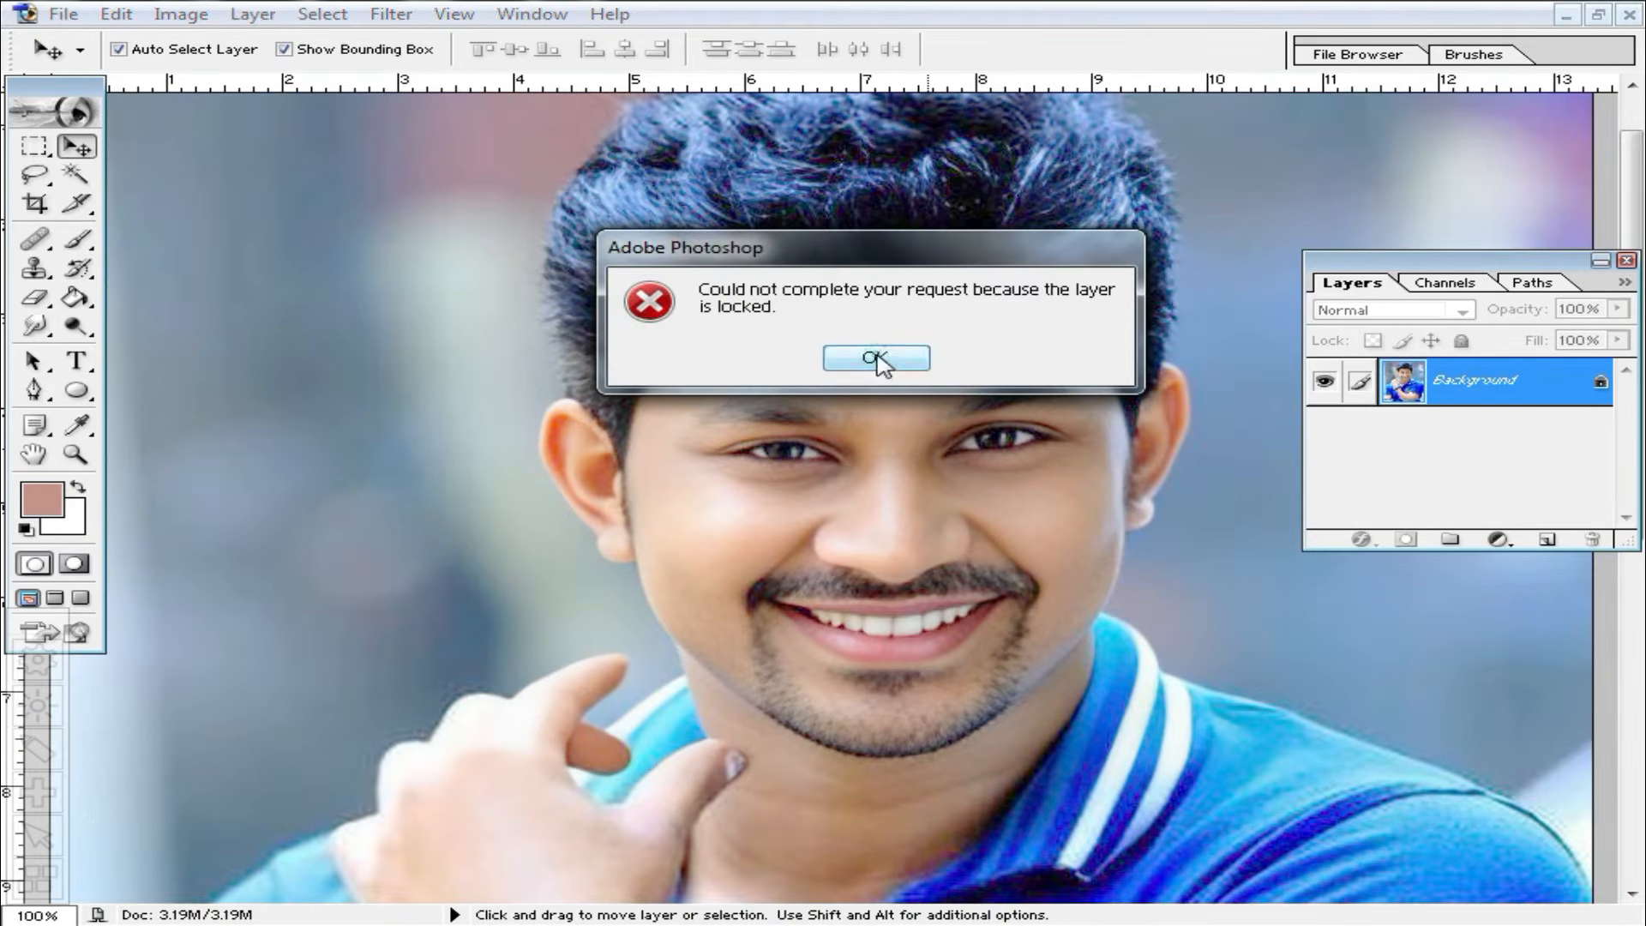
click(874, 356)
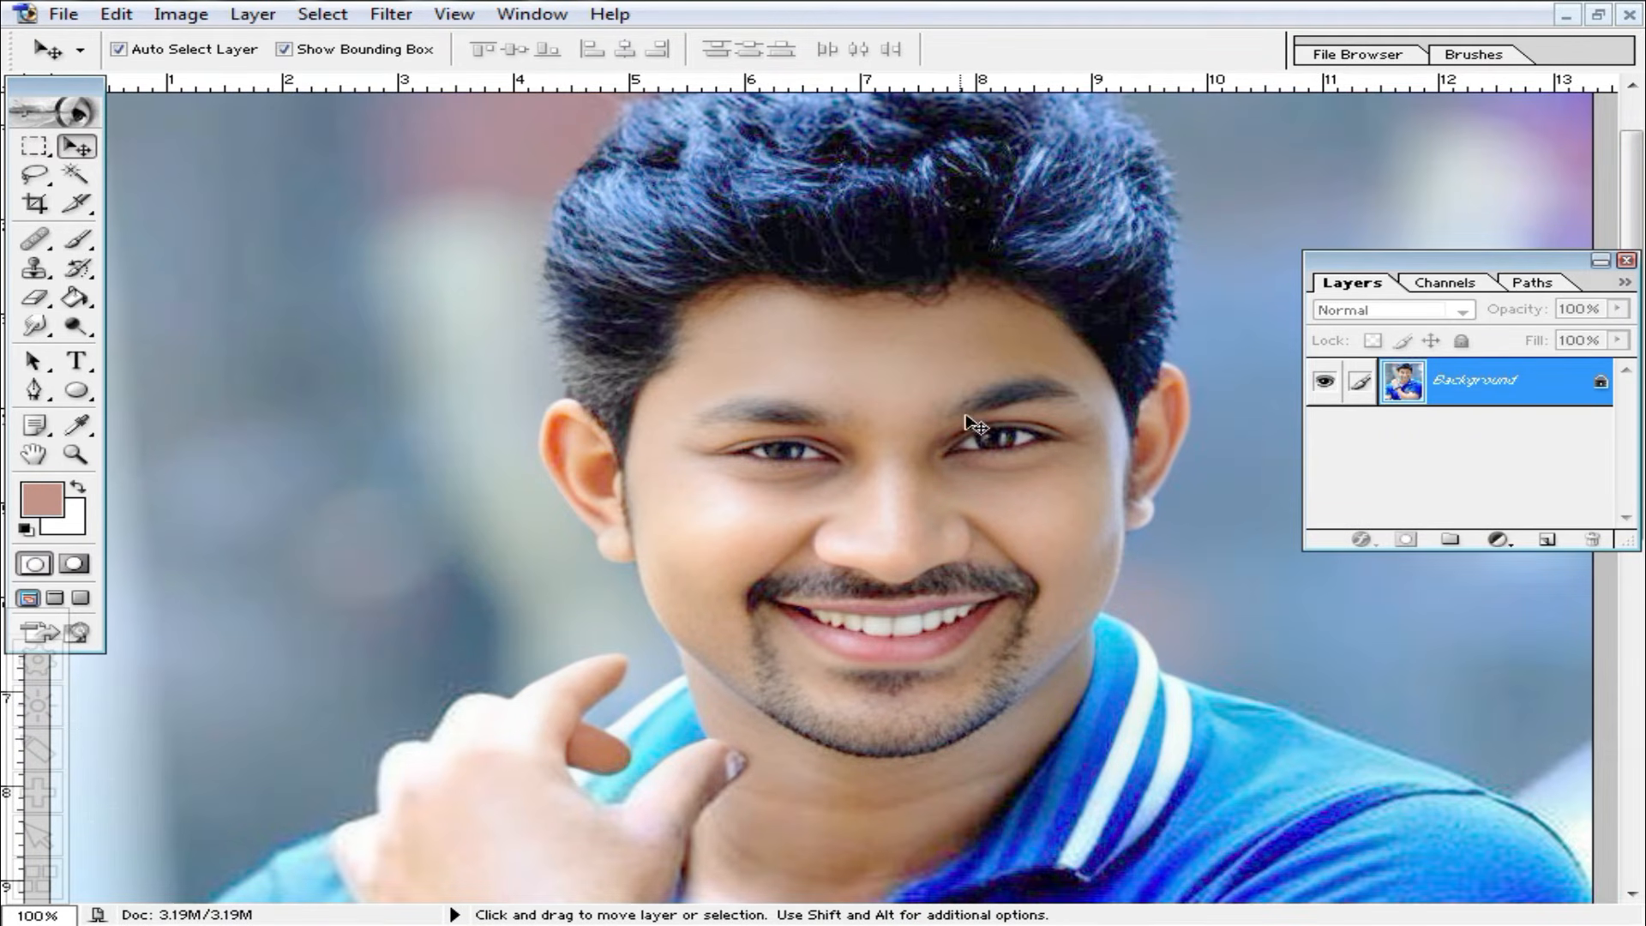
Start a Selective Color adjustment on the Background layer and set the Black amount of the Reds to -3%.
click(176, 17)
mouse_move(240, 94)
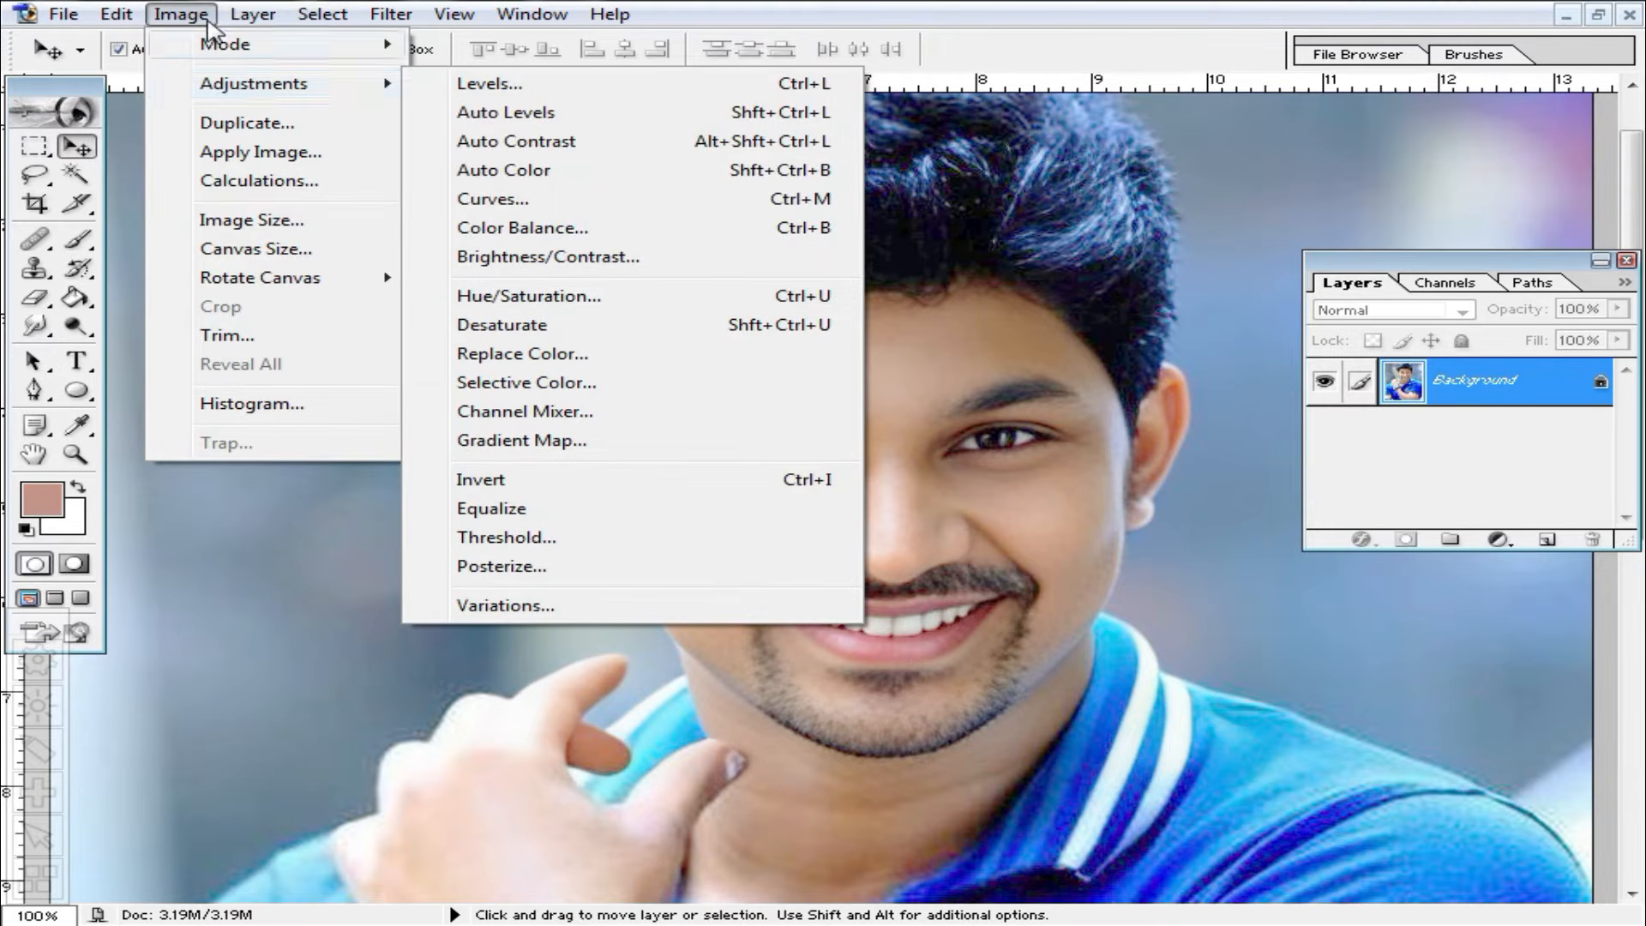
click(182, 19)
click(182, 20)
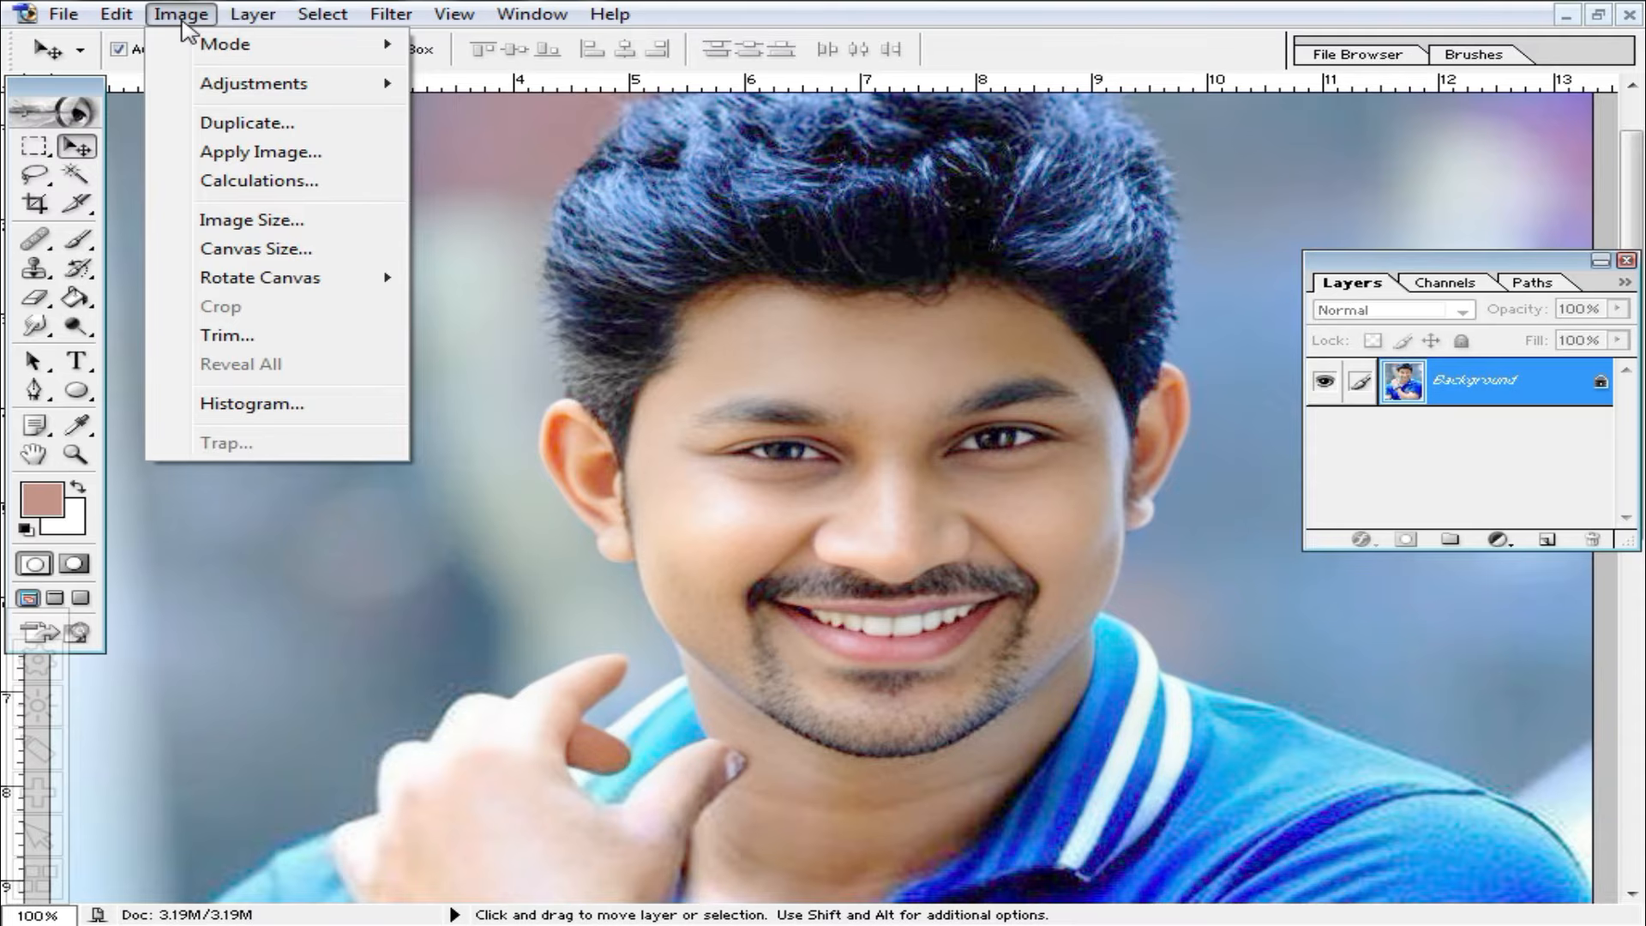
mouse_move(249, 96)
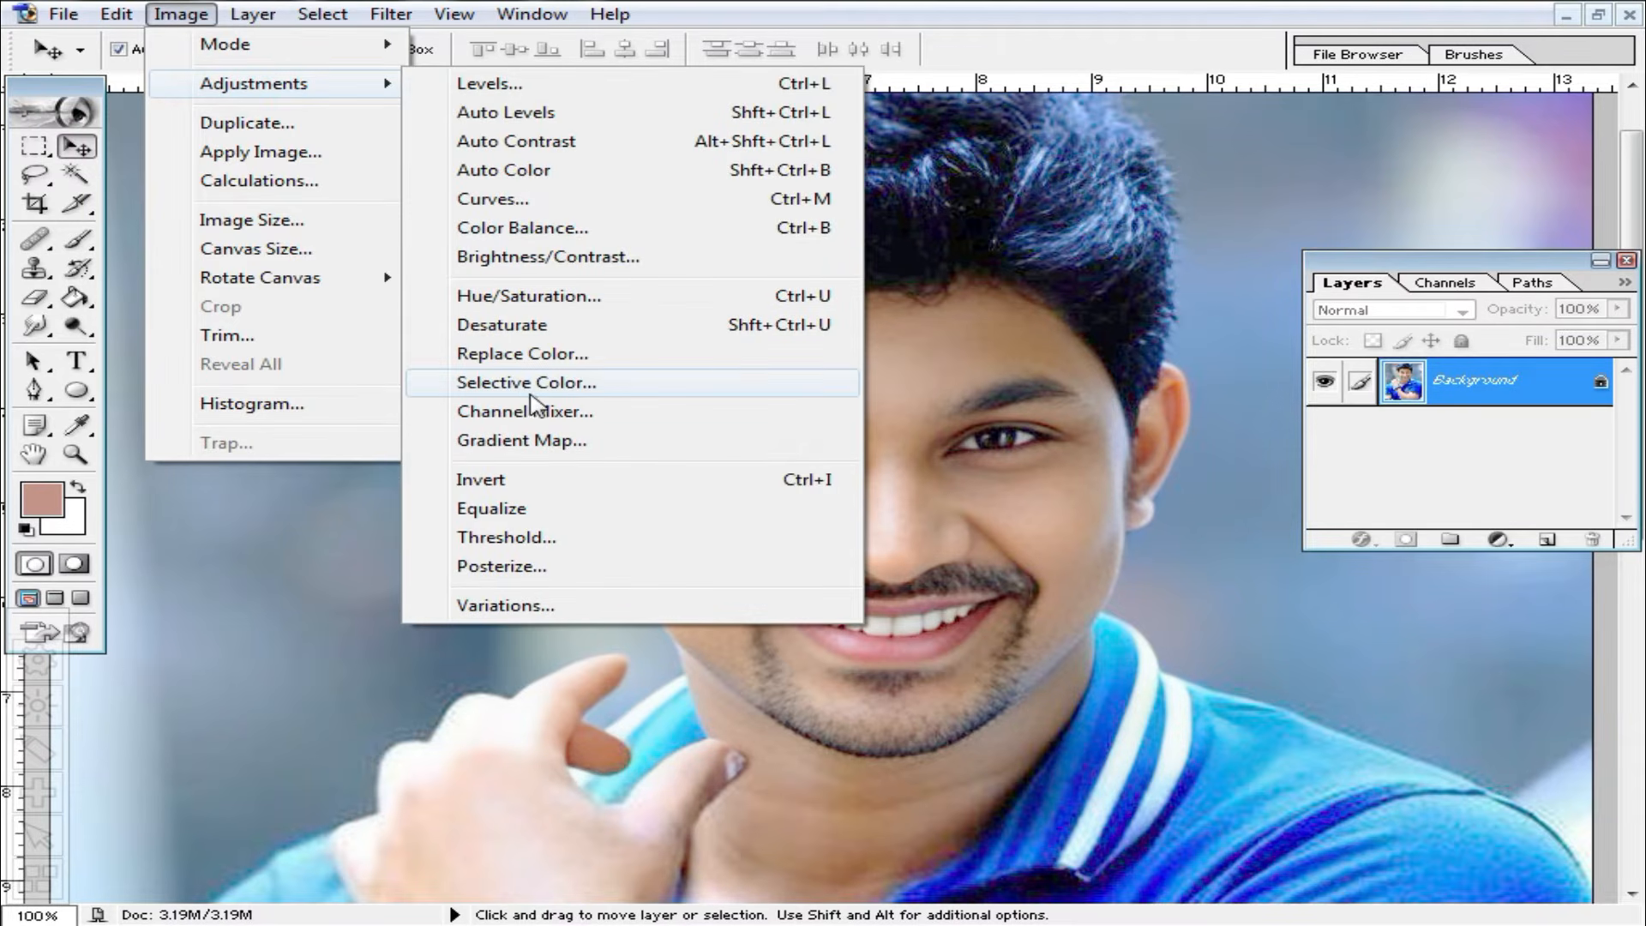
click(561, 397)
drag(1251, 270, 1339, 390)
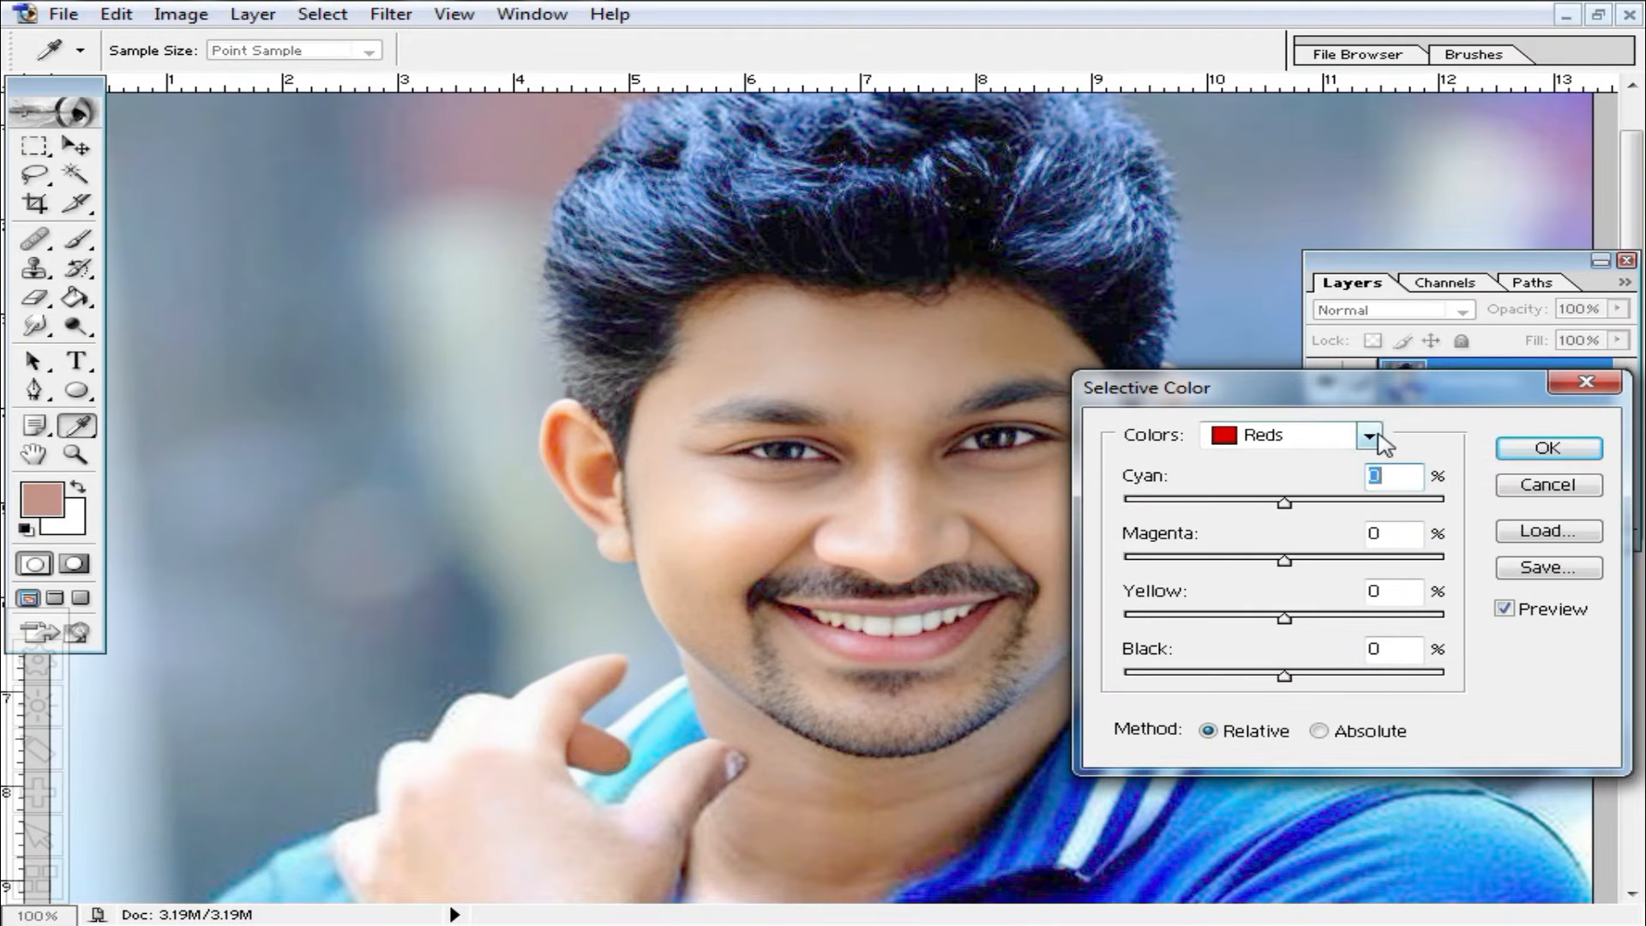
drag(1284, 675, 1449, 676)
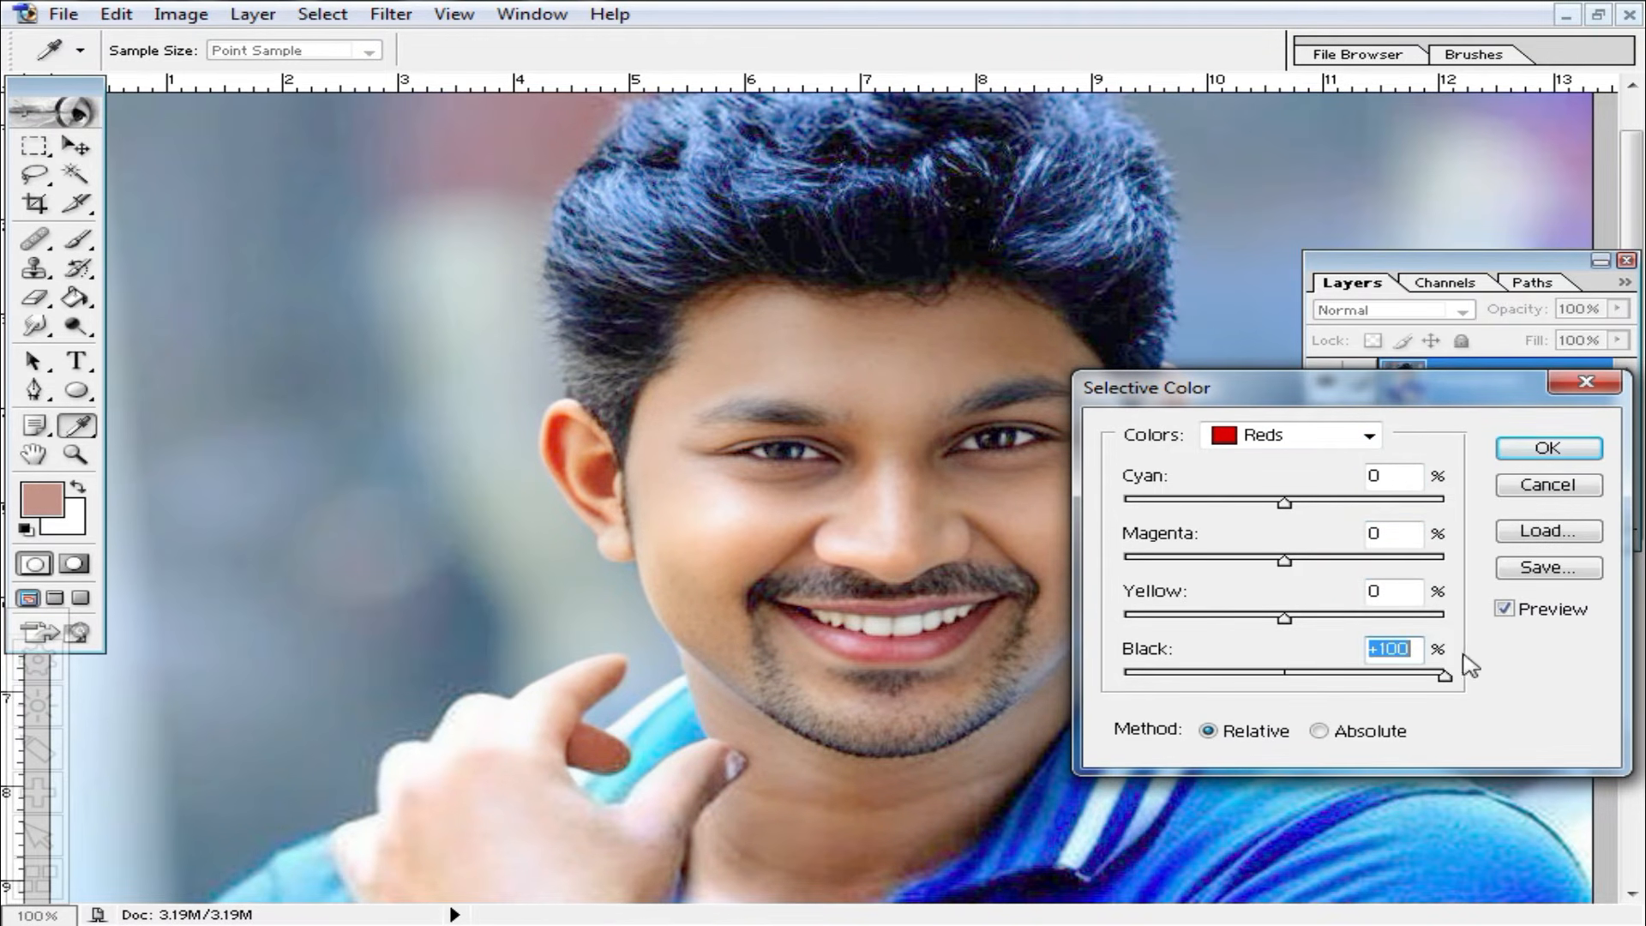
drag(1448, 676, 1124, 677)
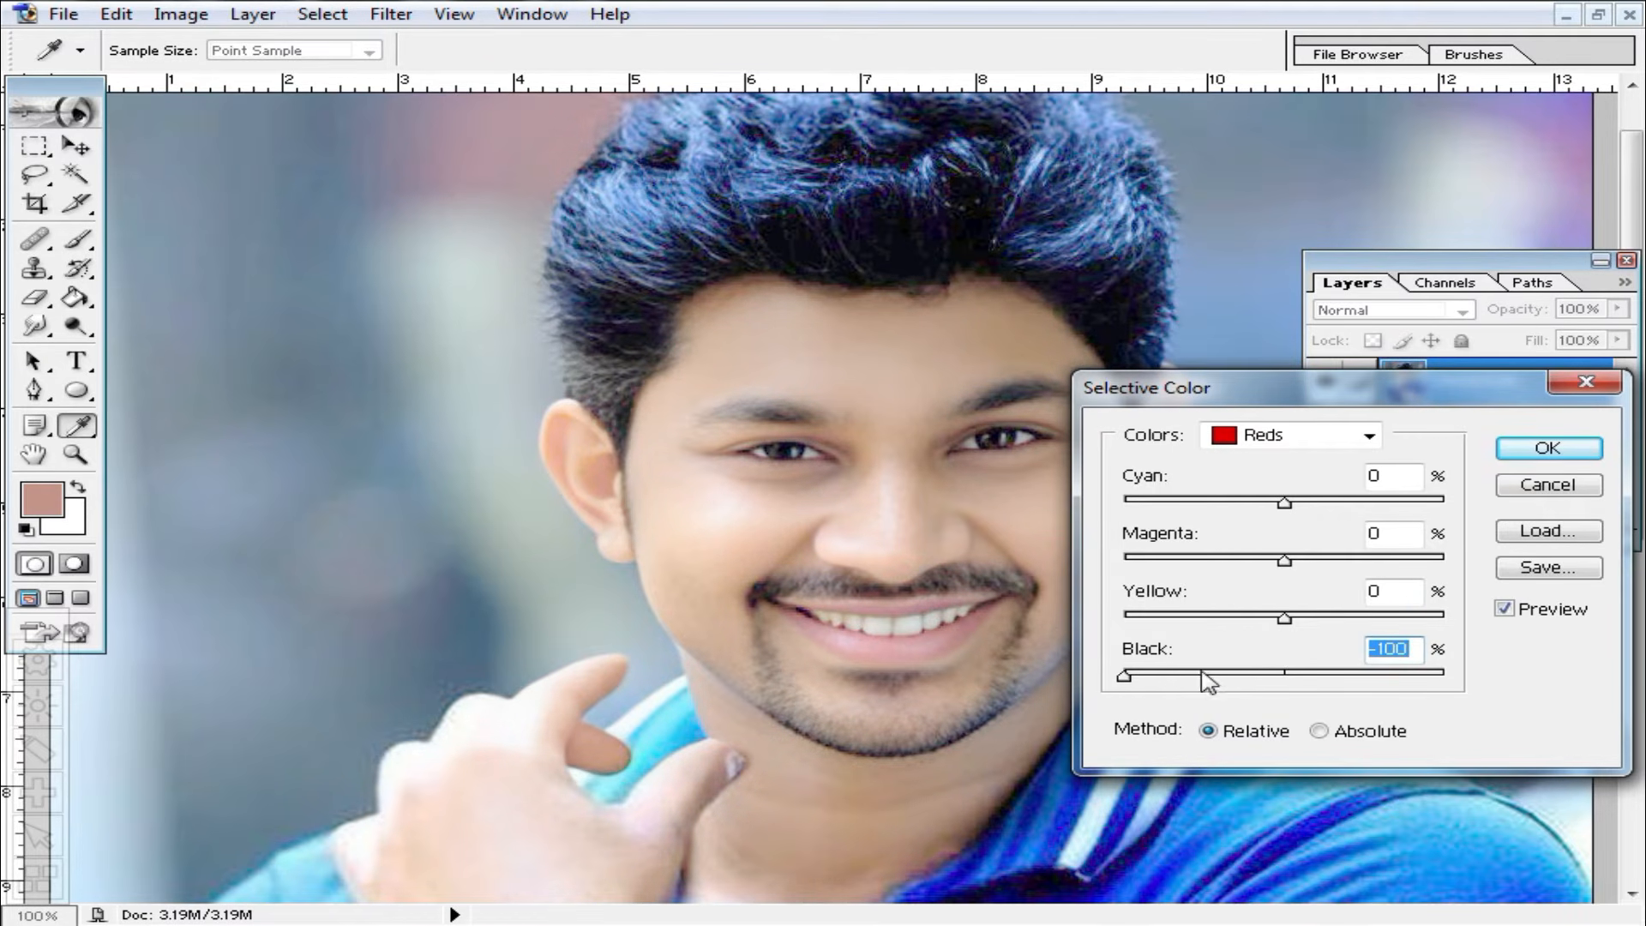
drag(1124, 677, 1282, 680)
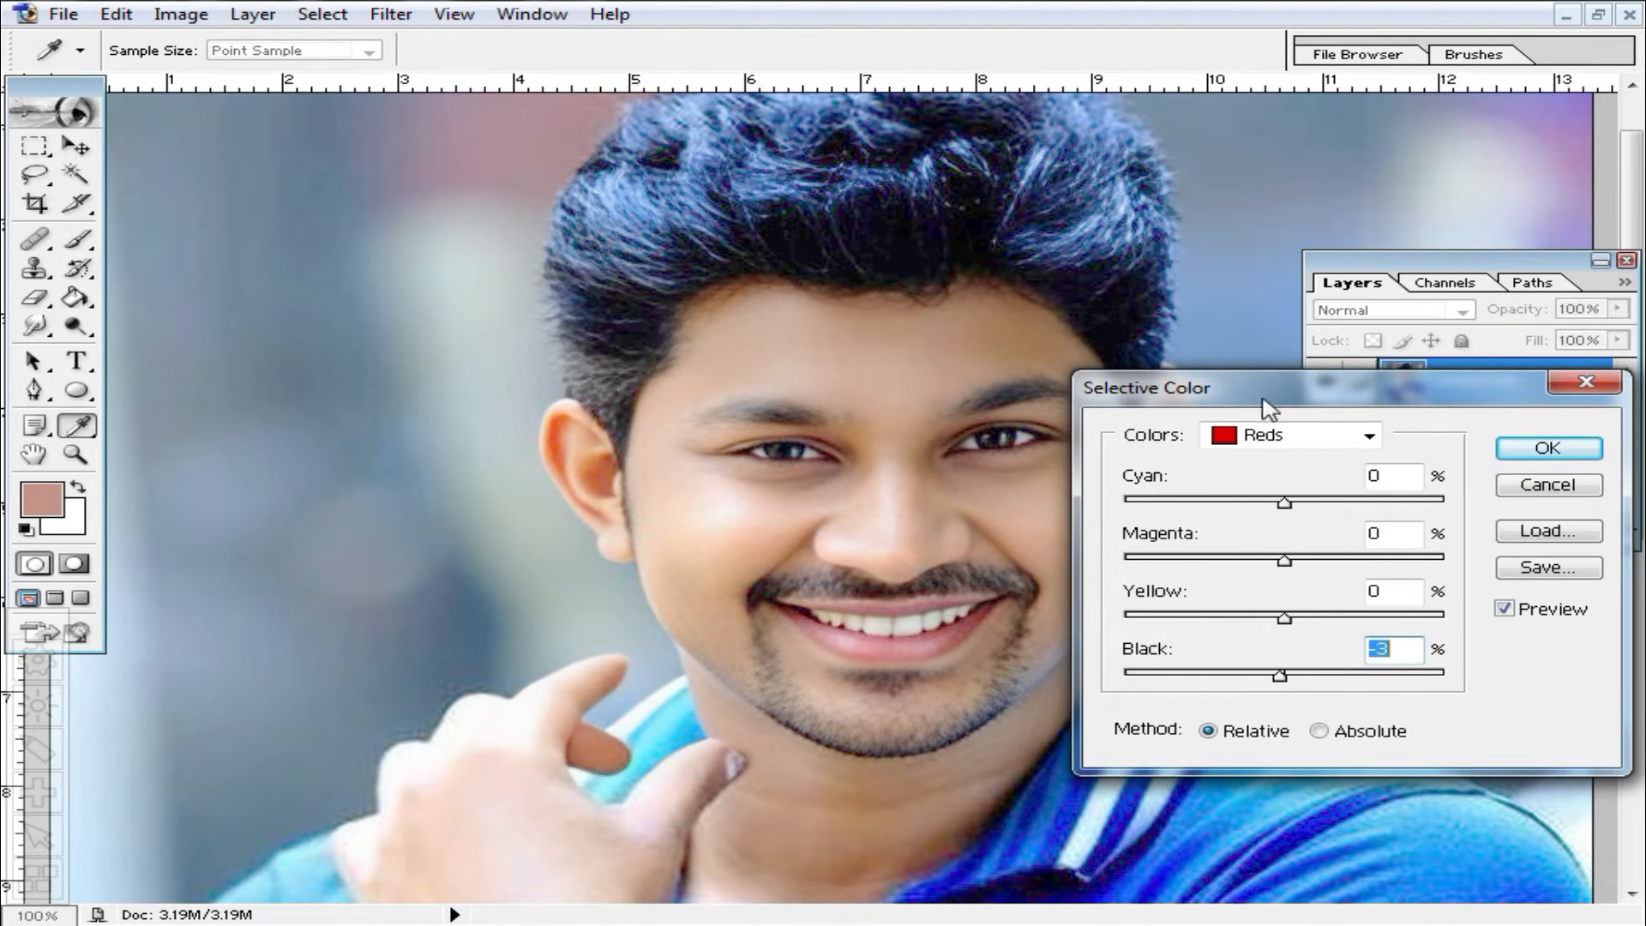
Set the Black amount of the Blacks to +100% and check the effect on the whole portrait.
click(1369, 436)
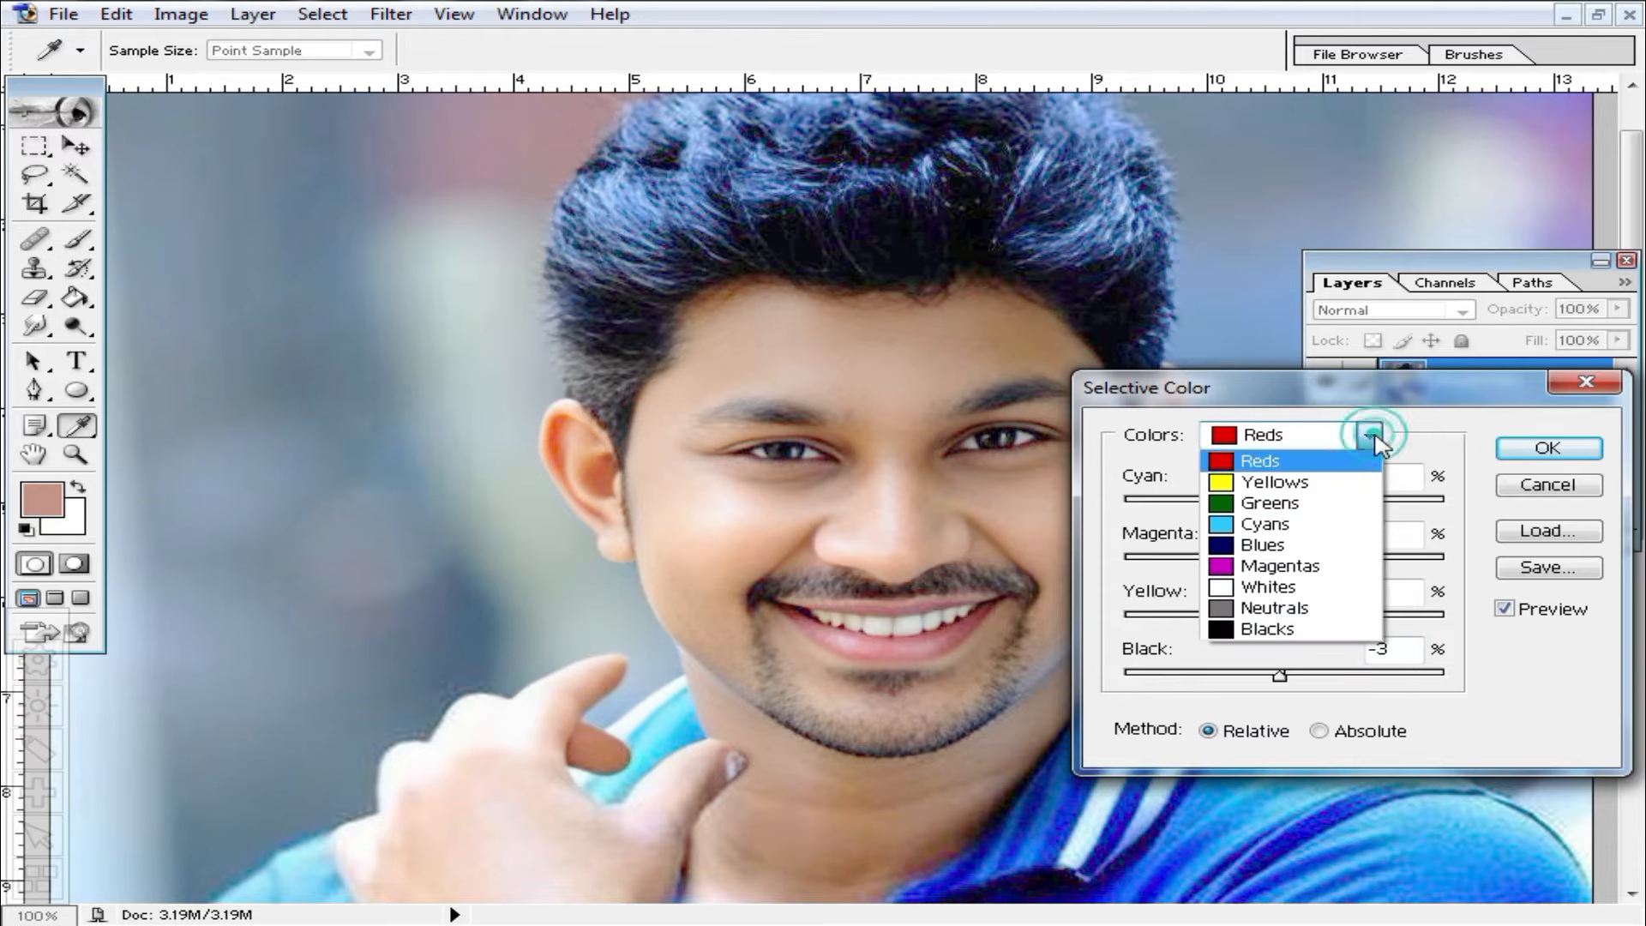
click(1288, 630)
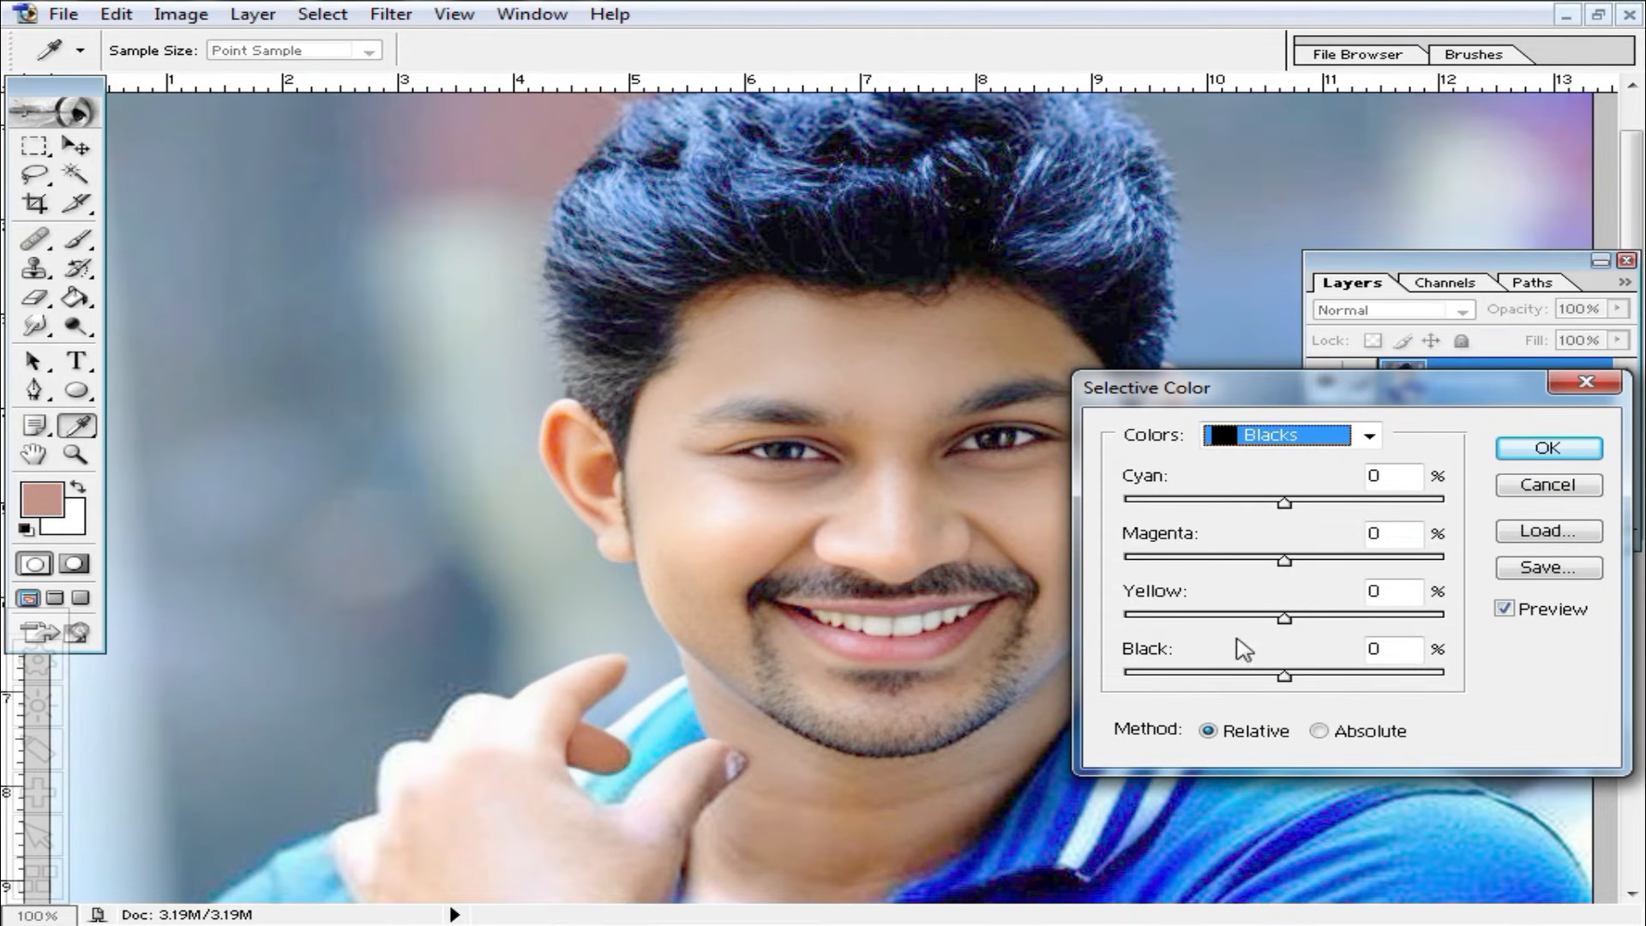
drag(1286, 677, 1096, 696)
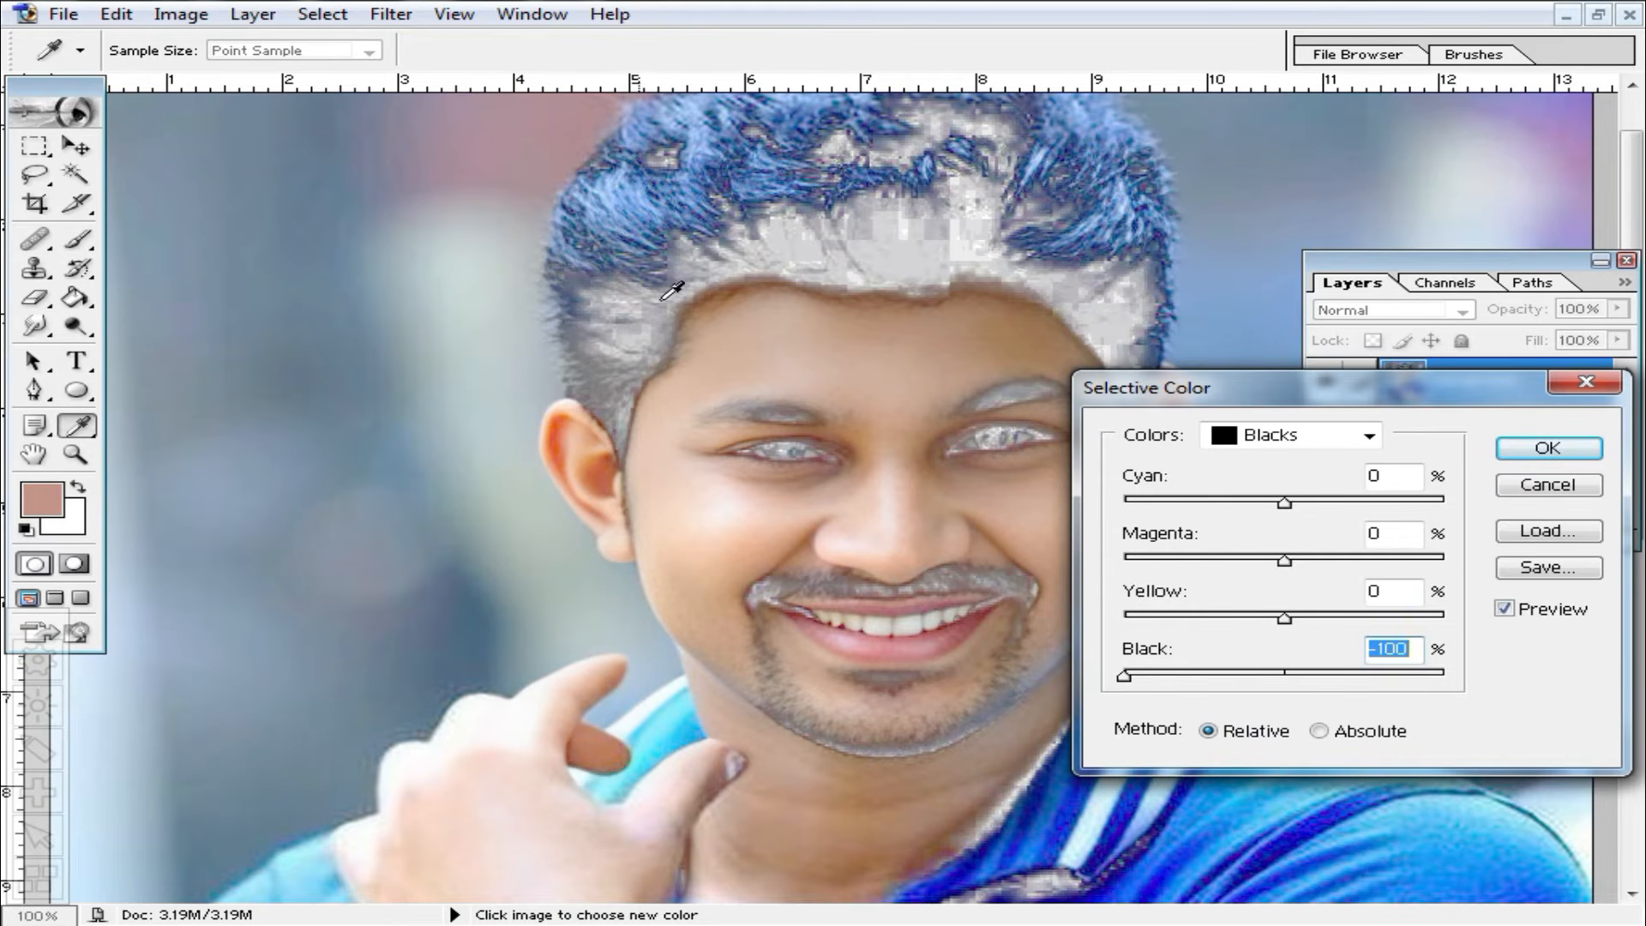
drag(1124, 676, 1483, 690)
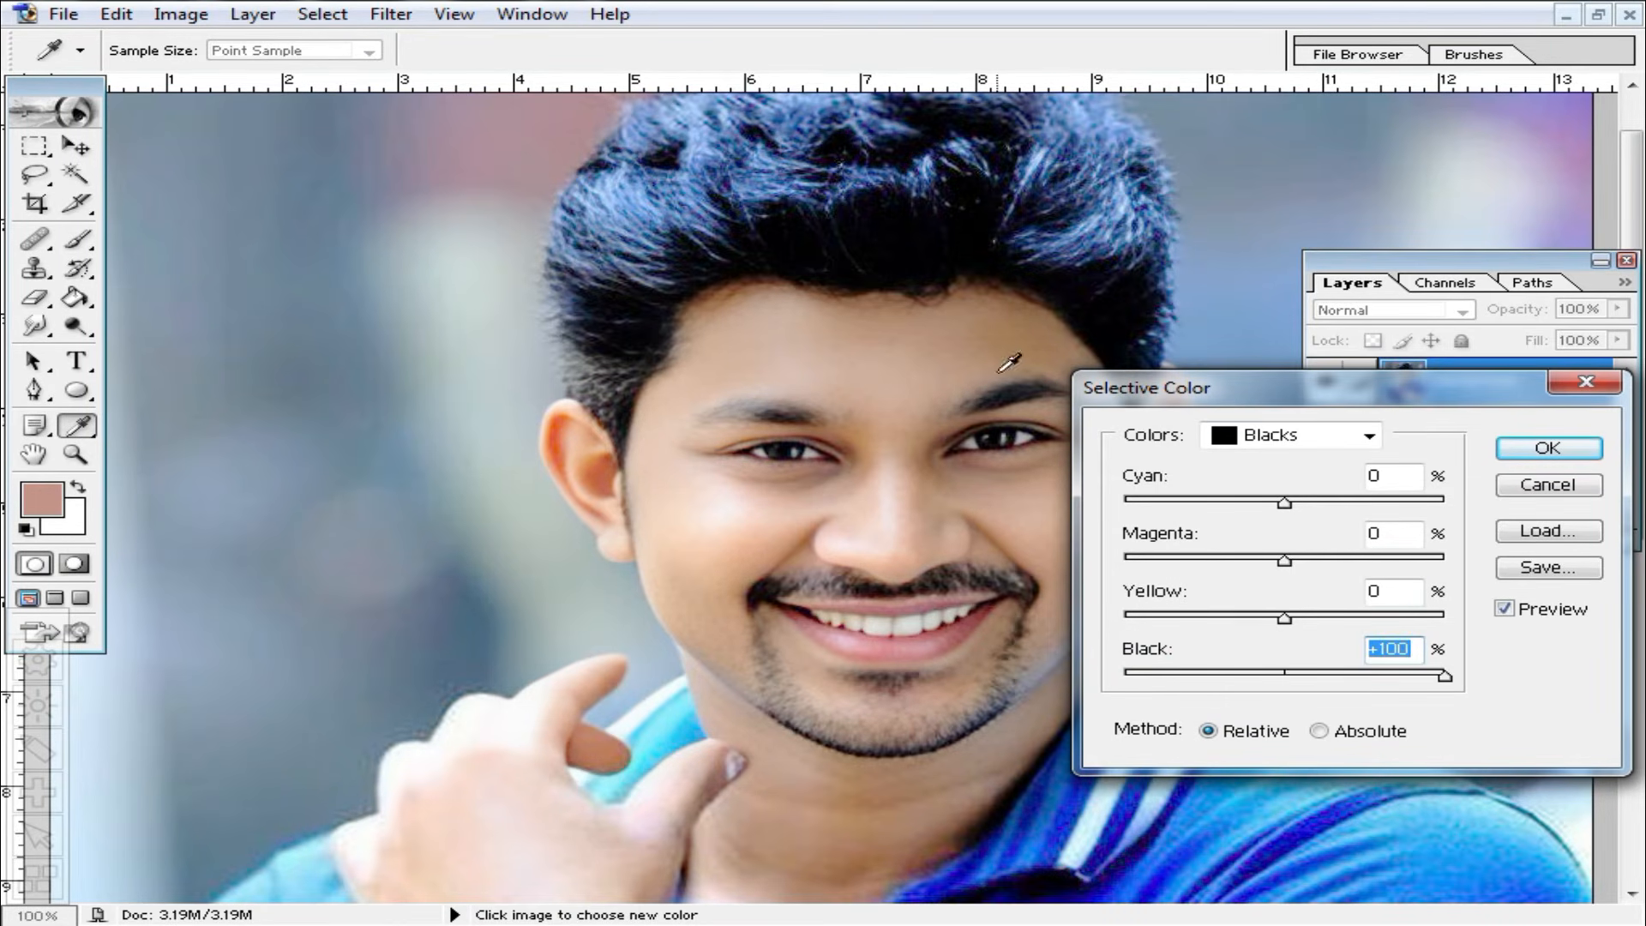
click(1370, 437)
click(946, 434)
key(alt+space)
click(922, 488)
scroll(926, 484, down, 3)
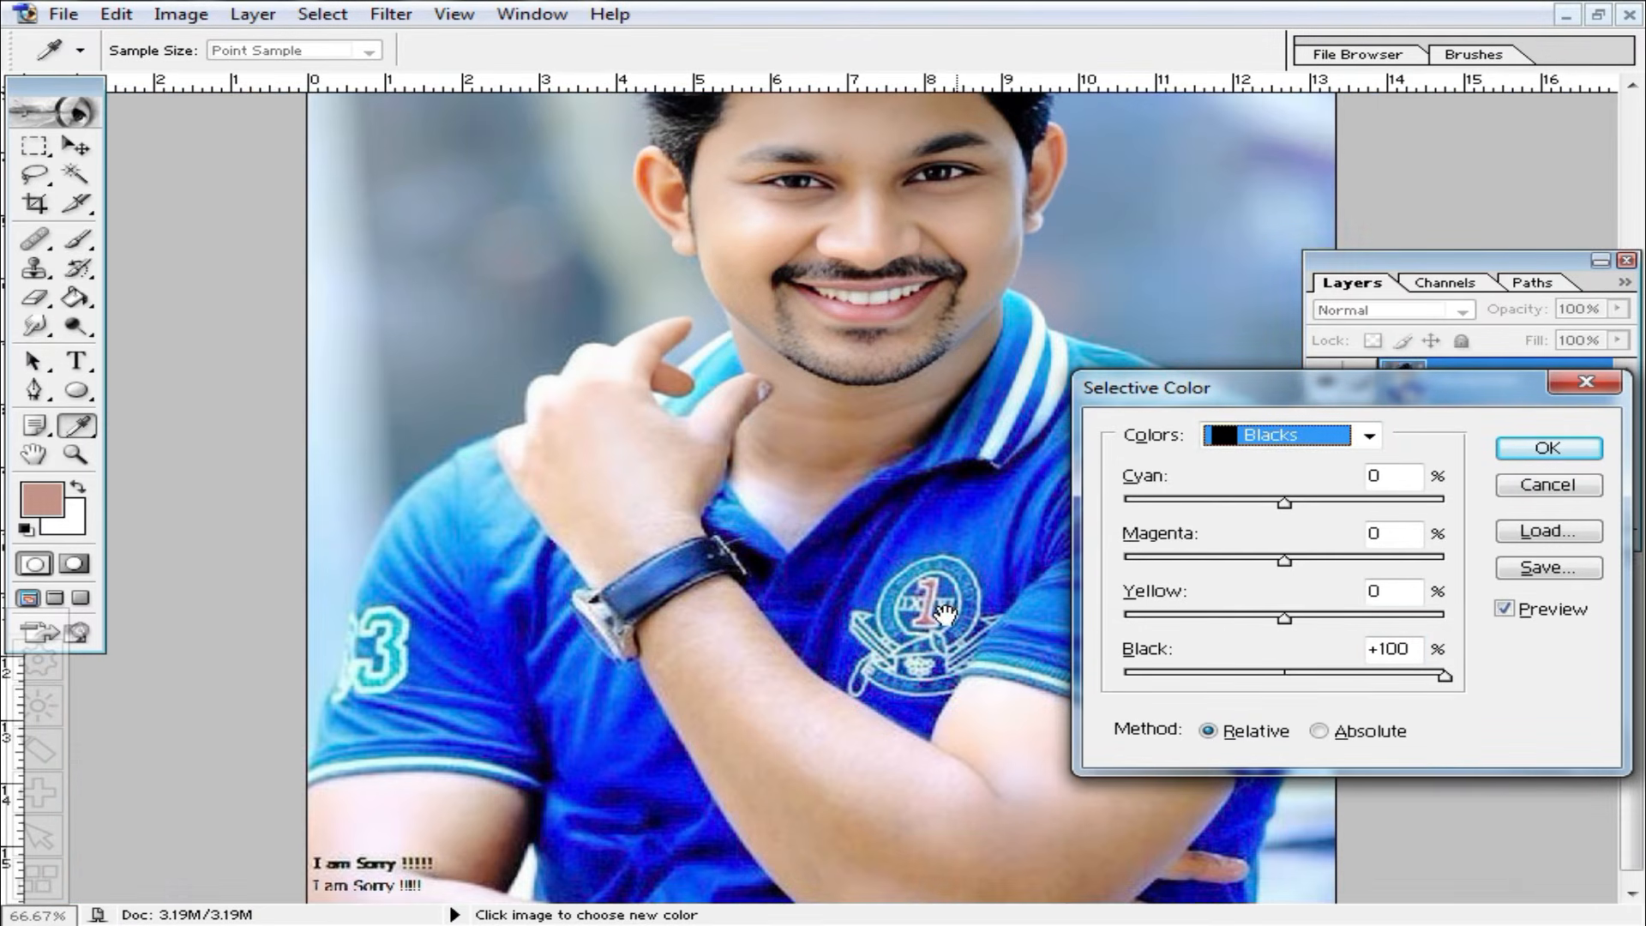
Set the Black amount of the Cyans to +100% and open the choice of color ranges again.
click(1370, 436)
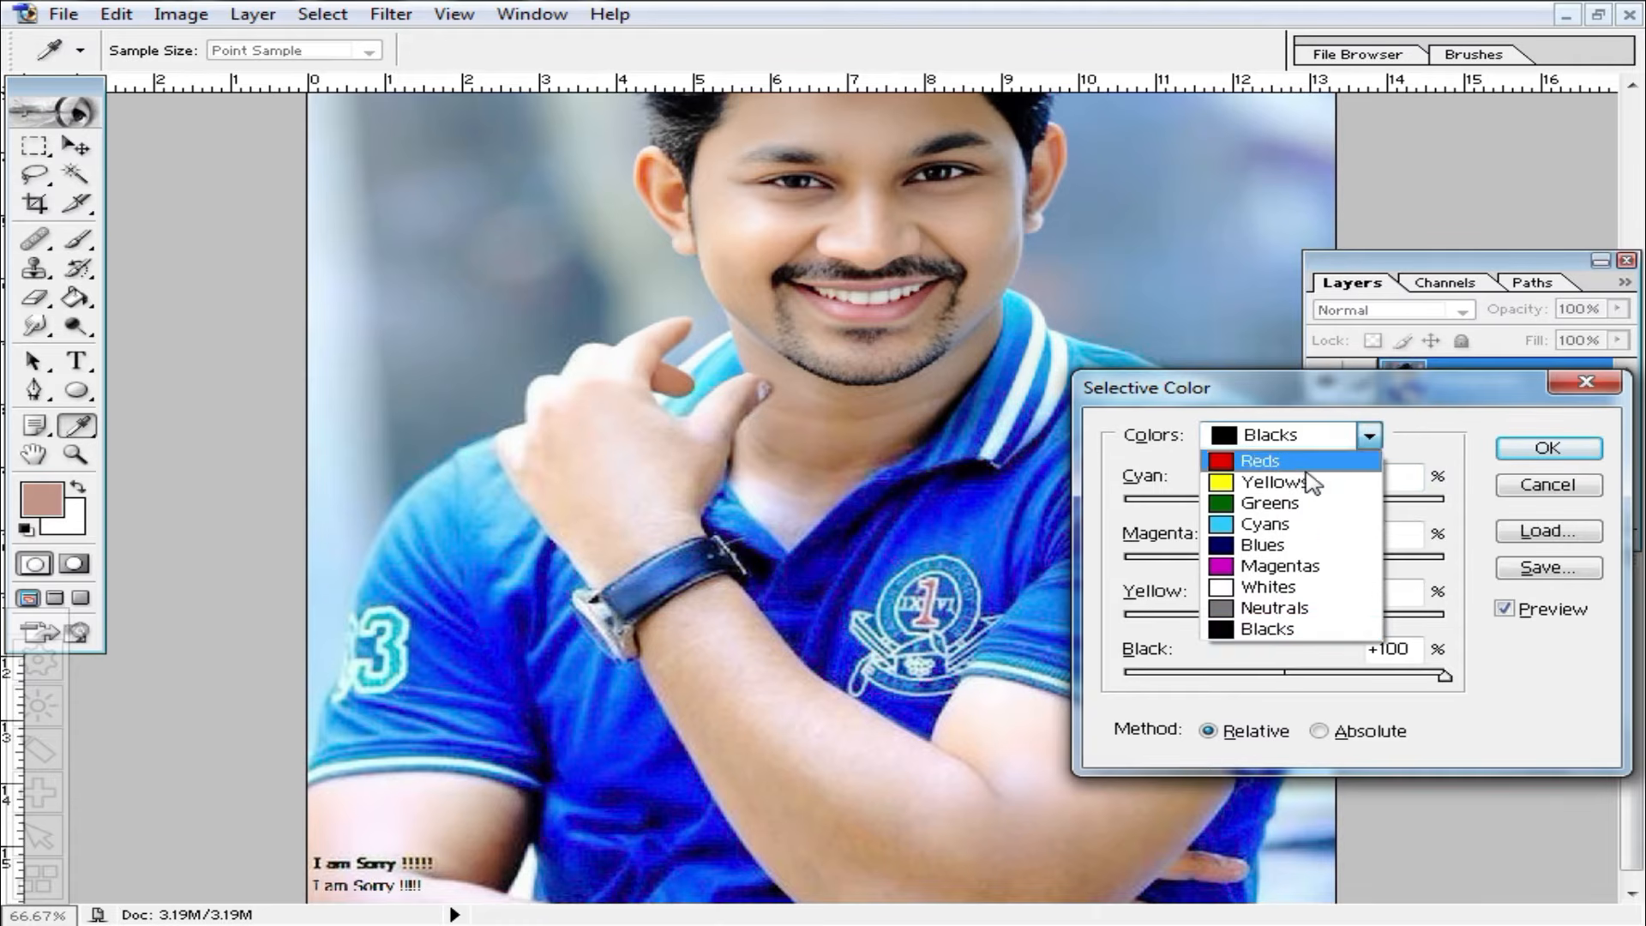
click(1297, 525)
drag(1286, 678, 1495, 680)
click(1370, 436)
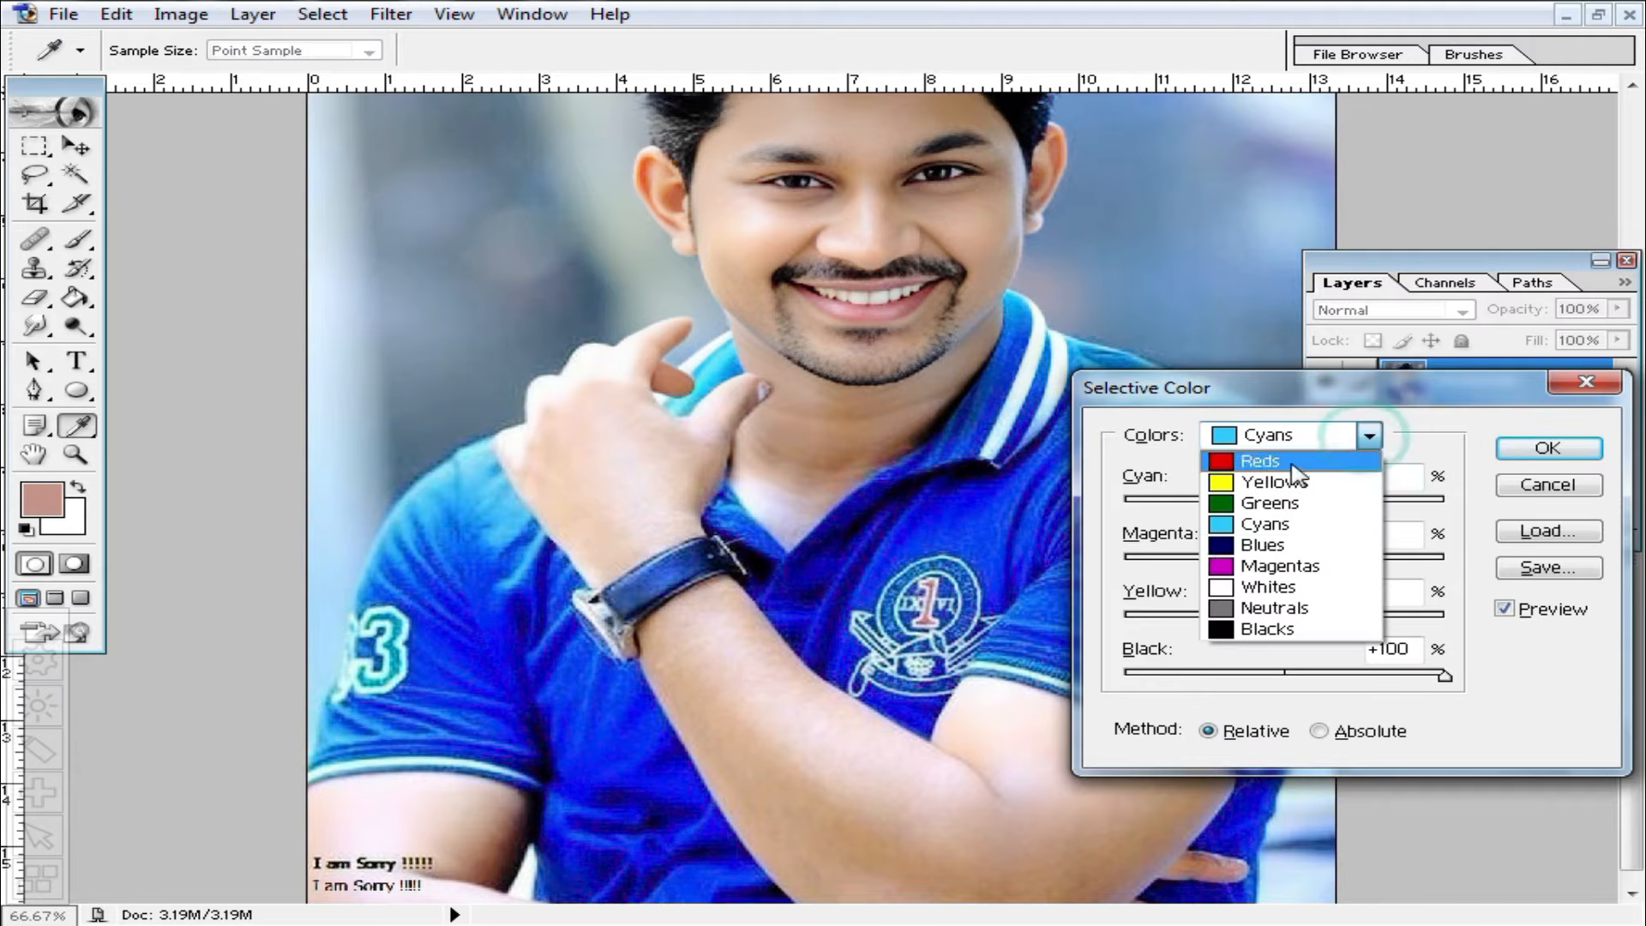
Try raising the Black amount of the Blues to the maximum and that of the Yellows to +100%.
click(1263, 546)
drag(1286, 675, 1530, 682)
click(1370, 436)
click(1280, 484)
drag(1284, 676, 1496, 673)
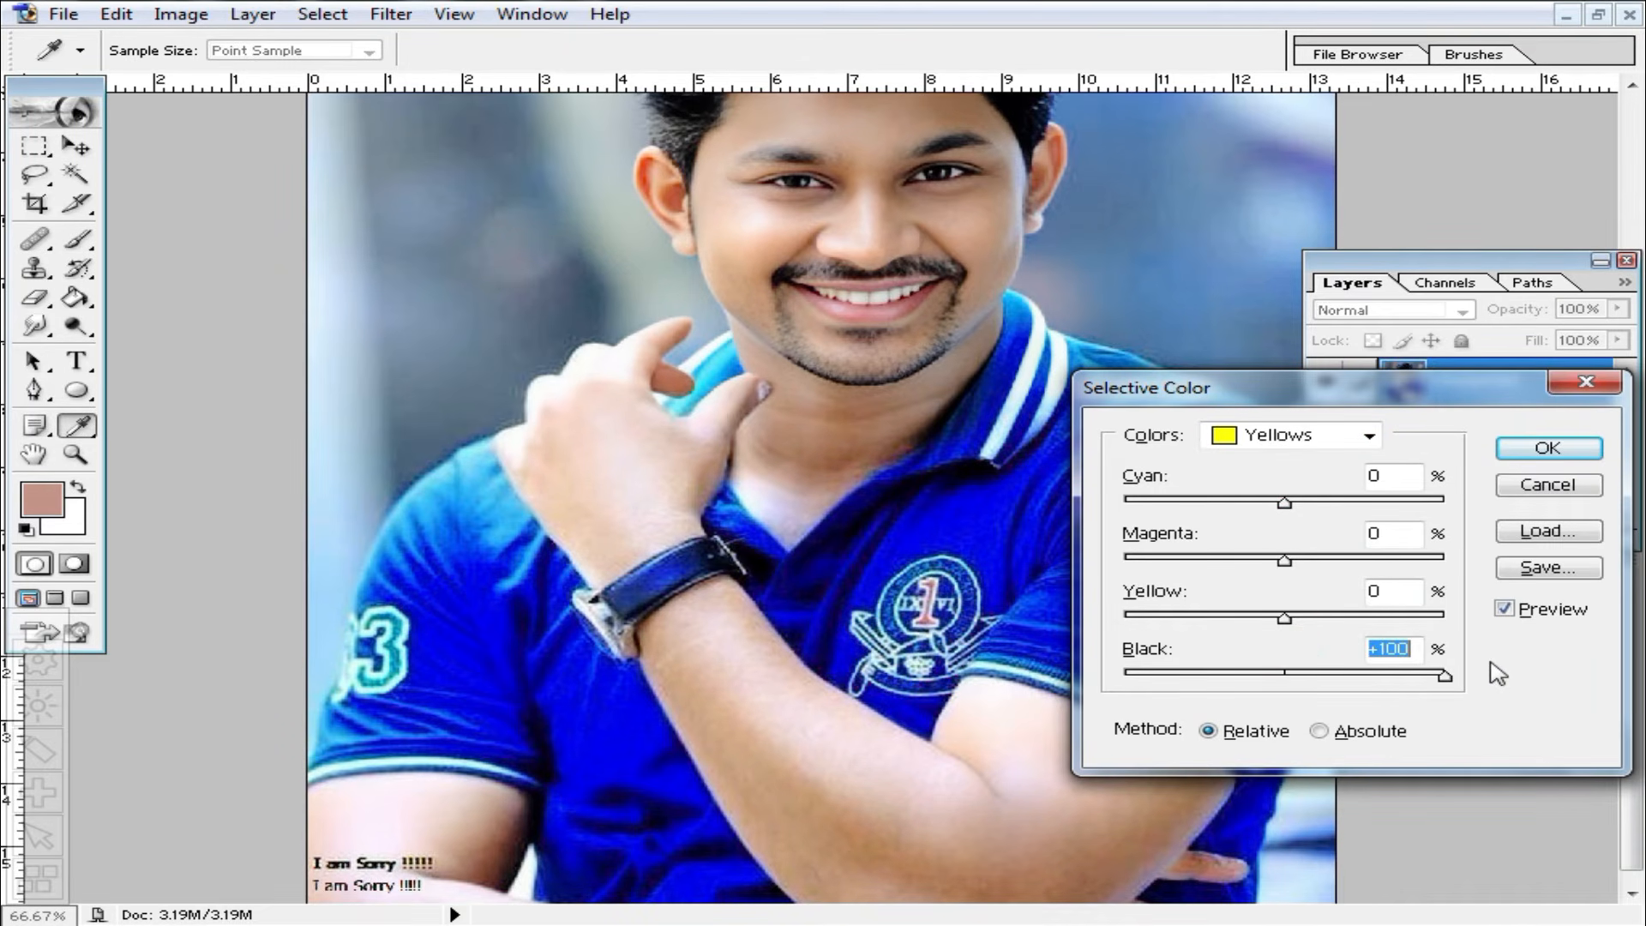
Try adjusting the Black amount of the Neutrals and cancel the Selective Color adjustment.
click(1370, 437)
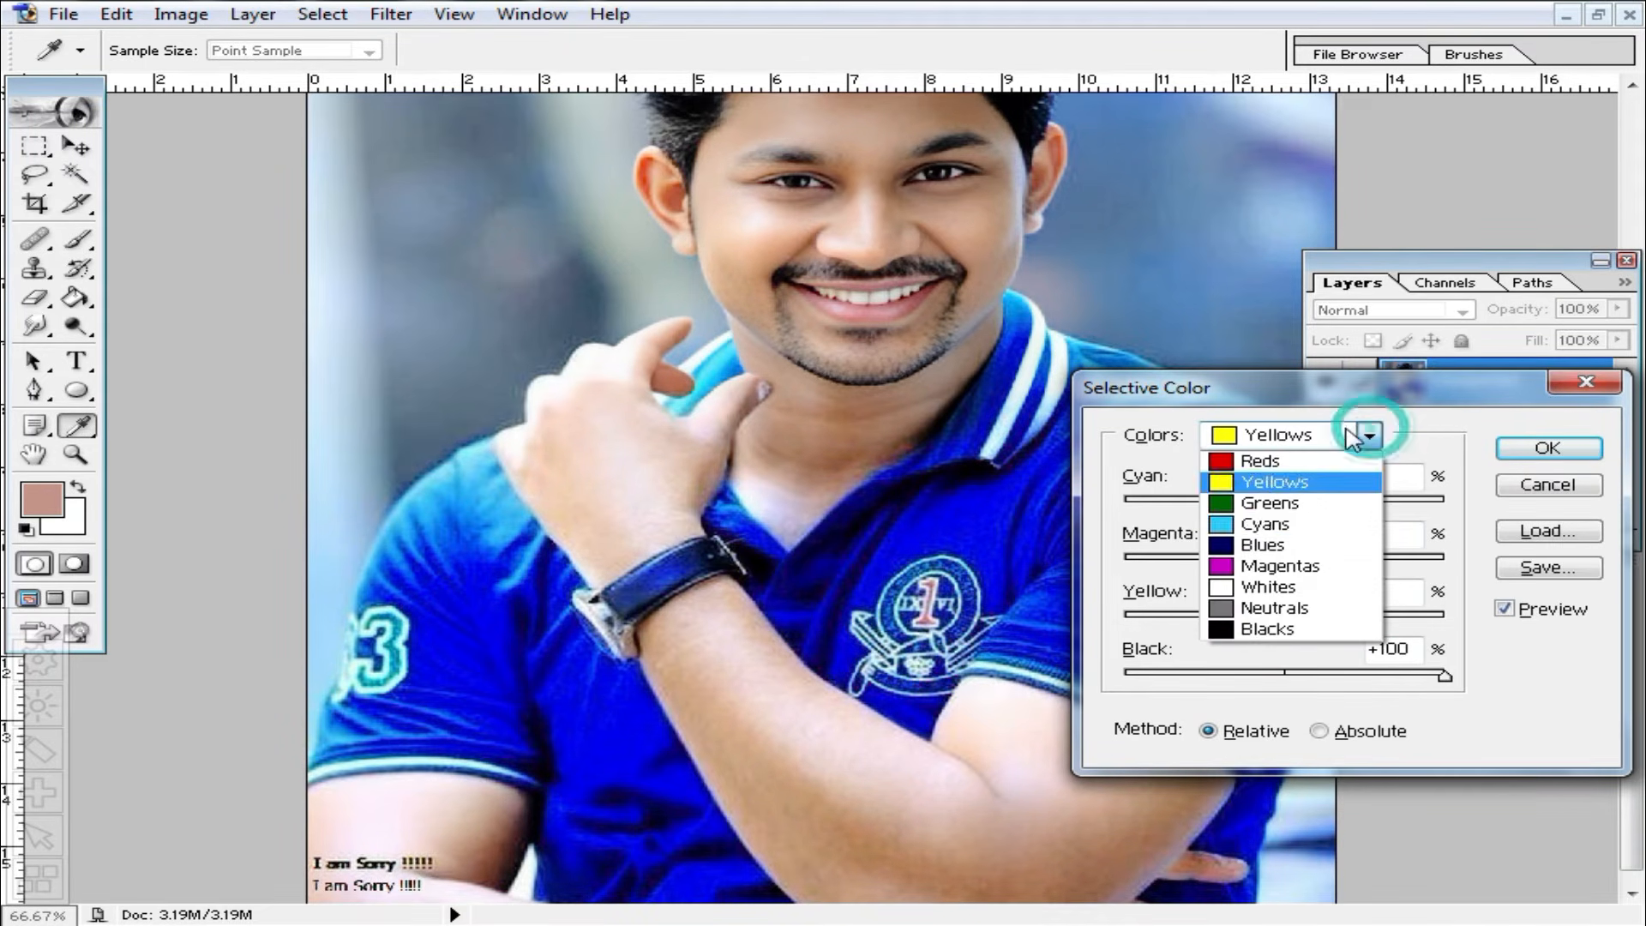
click(1277, 608)
mouse_move(1285, 675)
mouse_down()
mouse_move(1189, 677)
mouse_move(1455, 676)
mouse_move(1282, 677)
mouse_up()
click(1535, 489)
Apply the Imagenomic Noiseware Professional filter to the portrait with the Default settings but a lower Detail Enhancement Sharpening.
scroll(815, 467, up, 2)
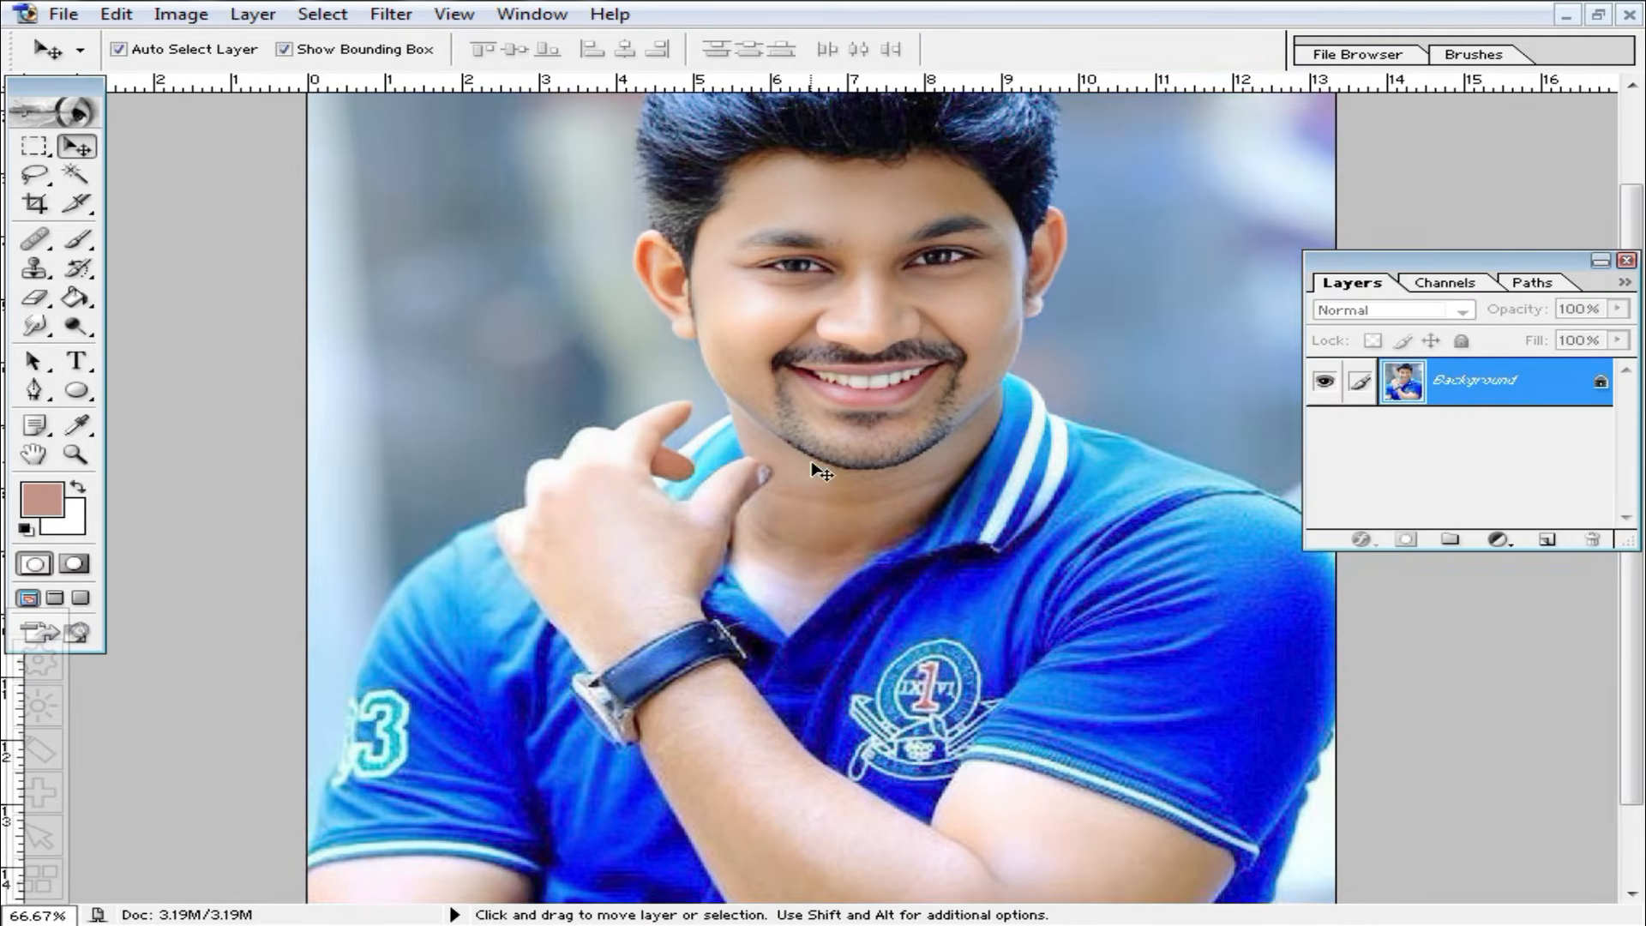
ctrl+click(924, 435)
ctrl+click(925, 435)
scroll(981, 490, down, 2)
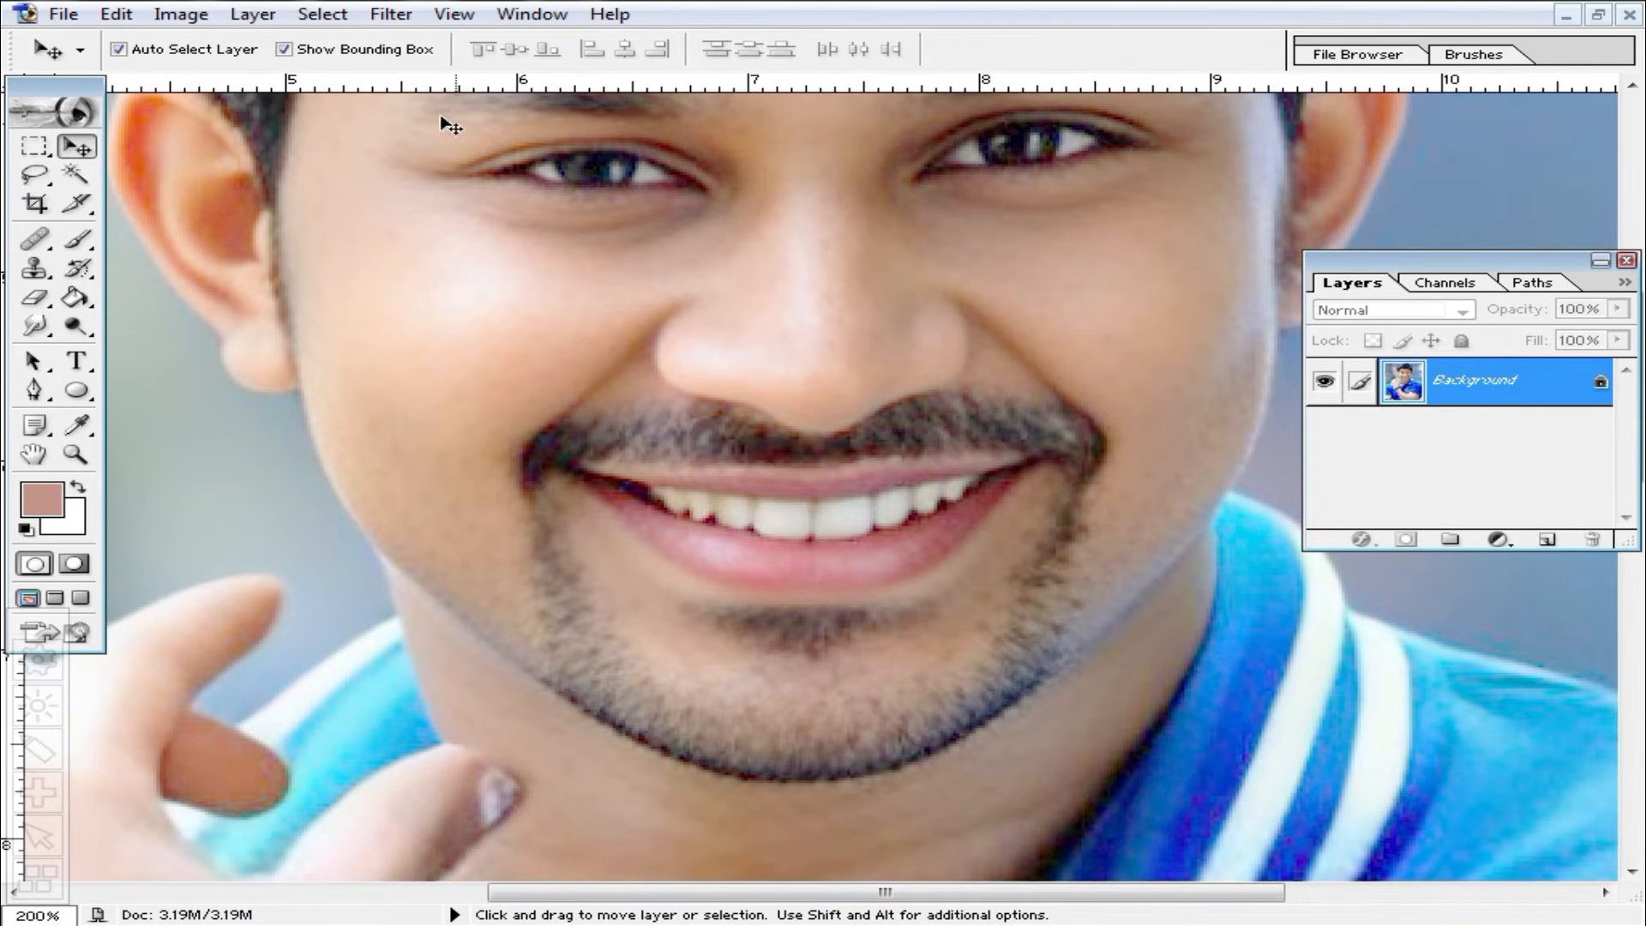
click(391, 14)
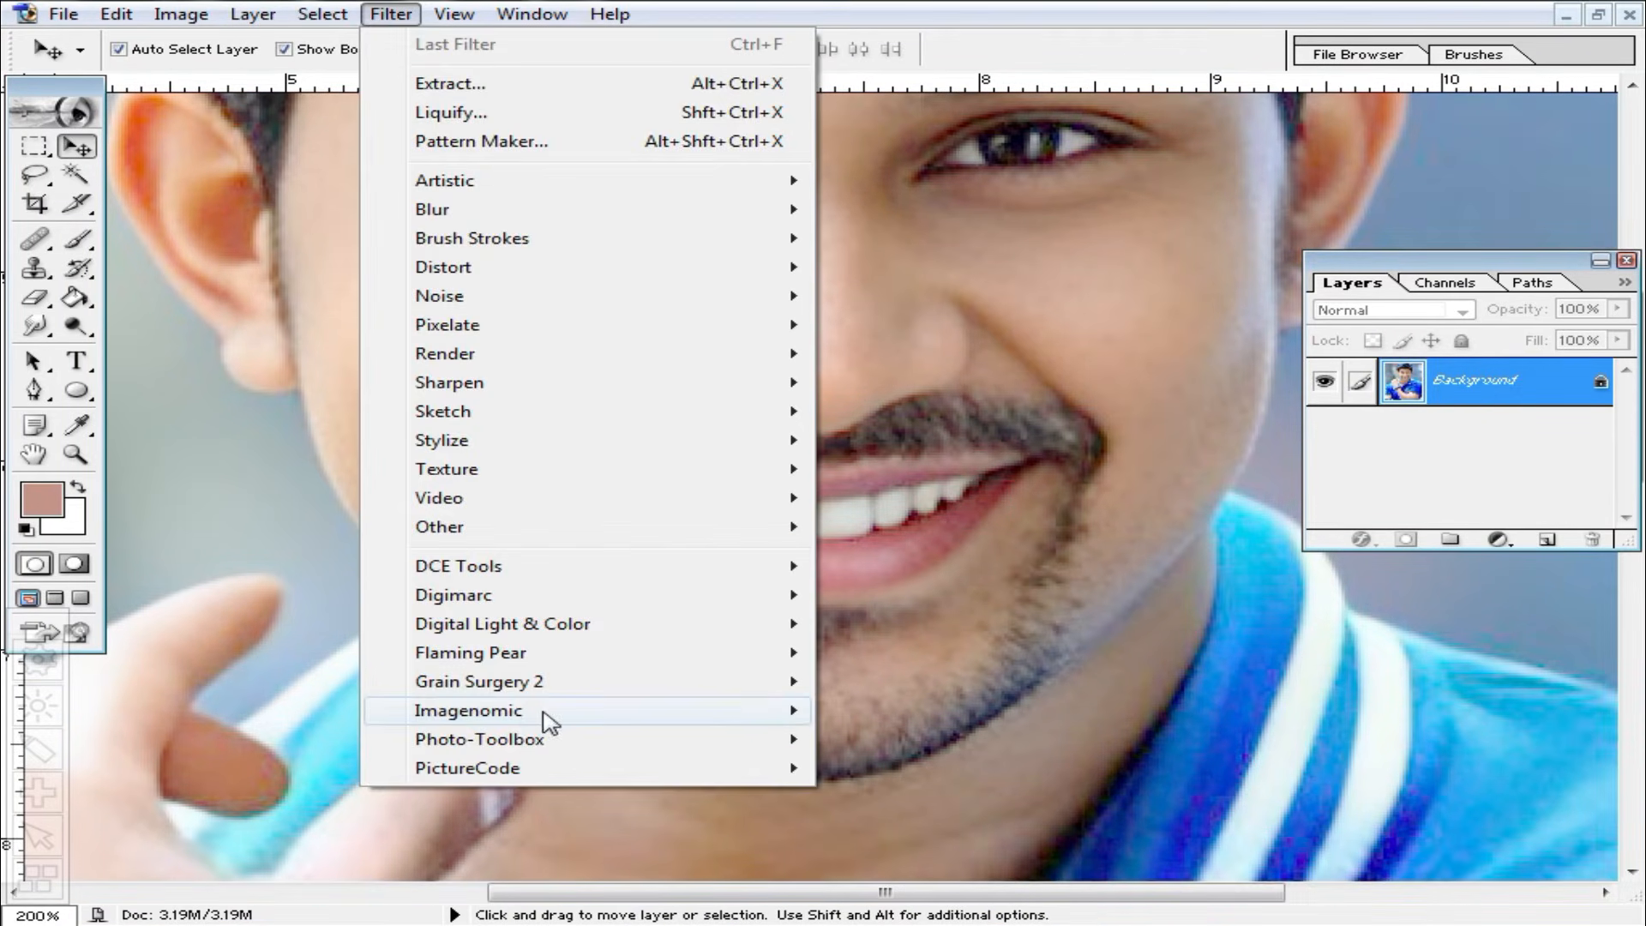
mouse_move(550, 722)
click(874, 716)
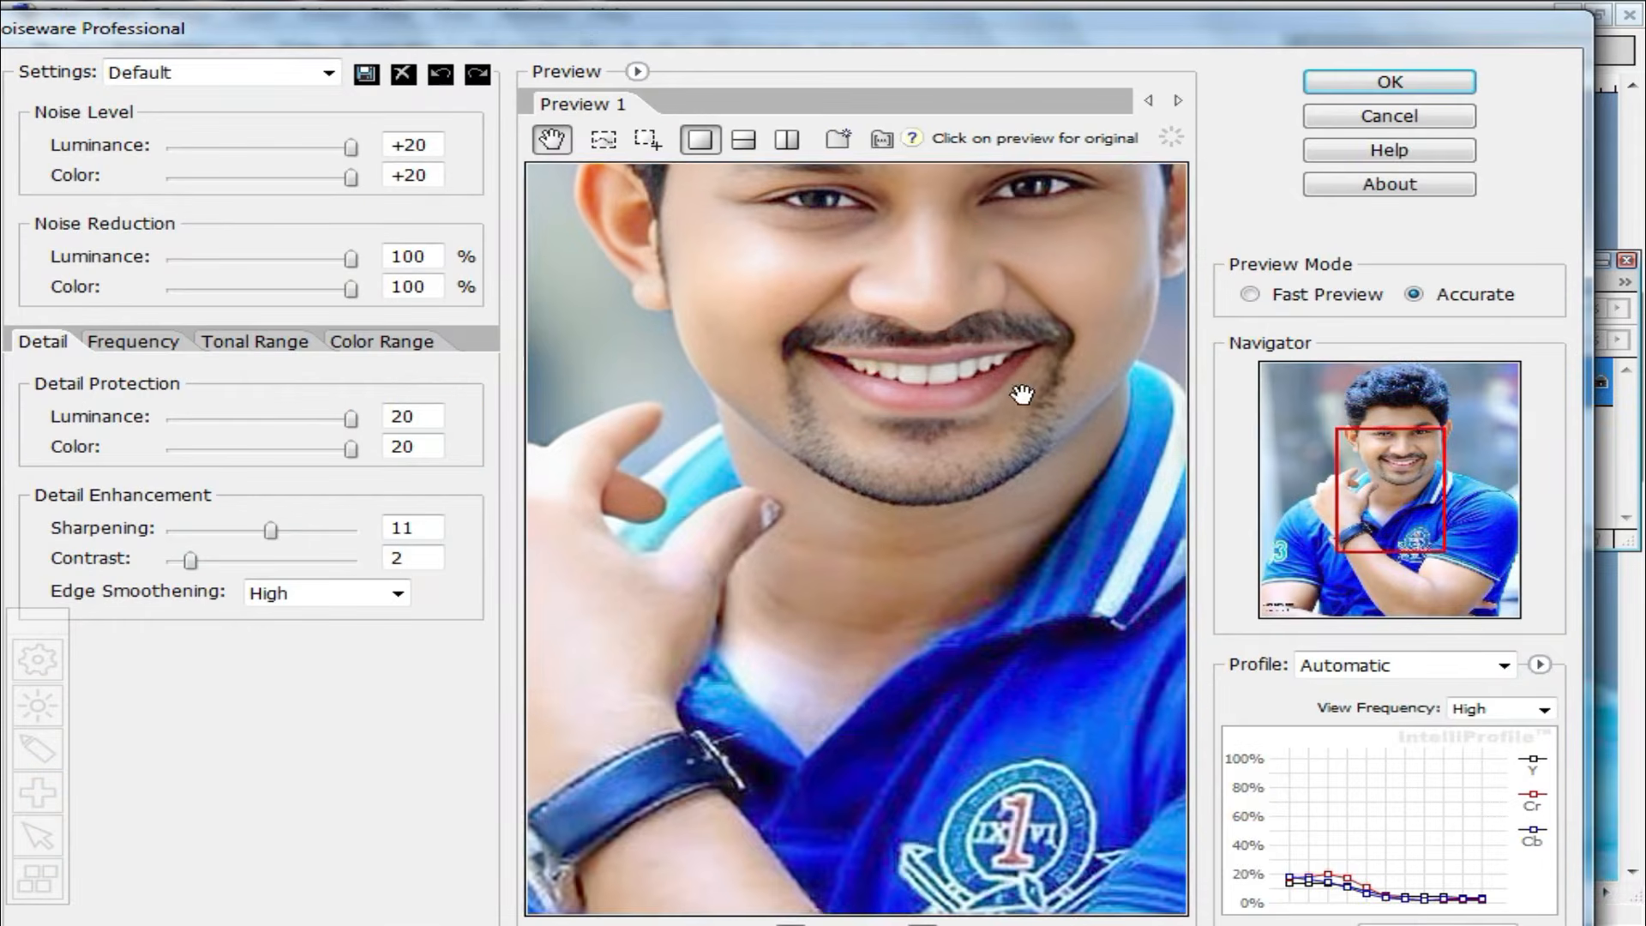
drag(1022, 395, 1029, 569)
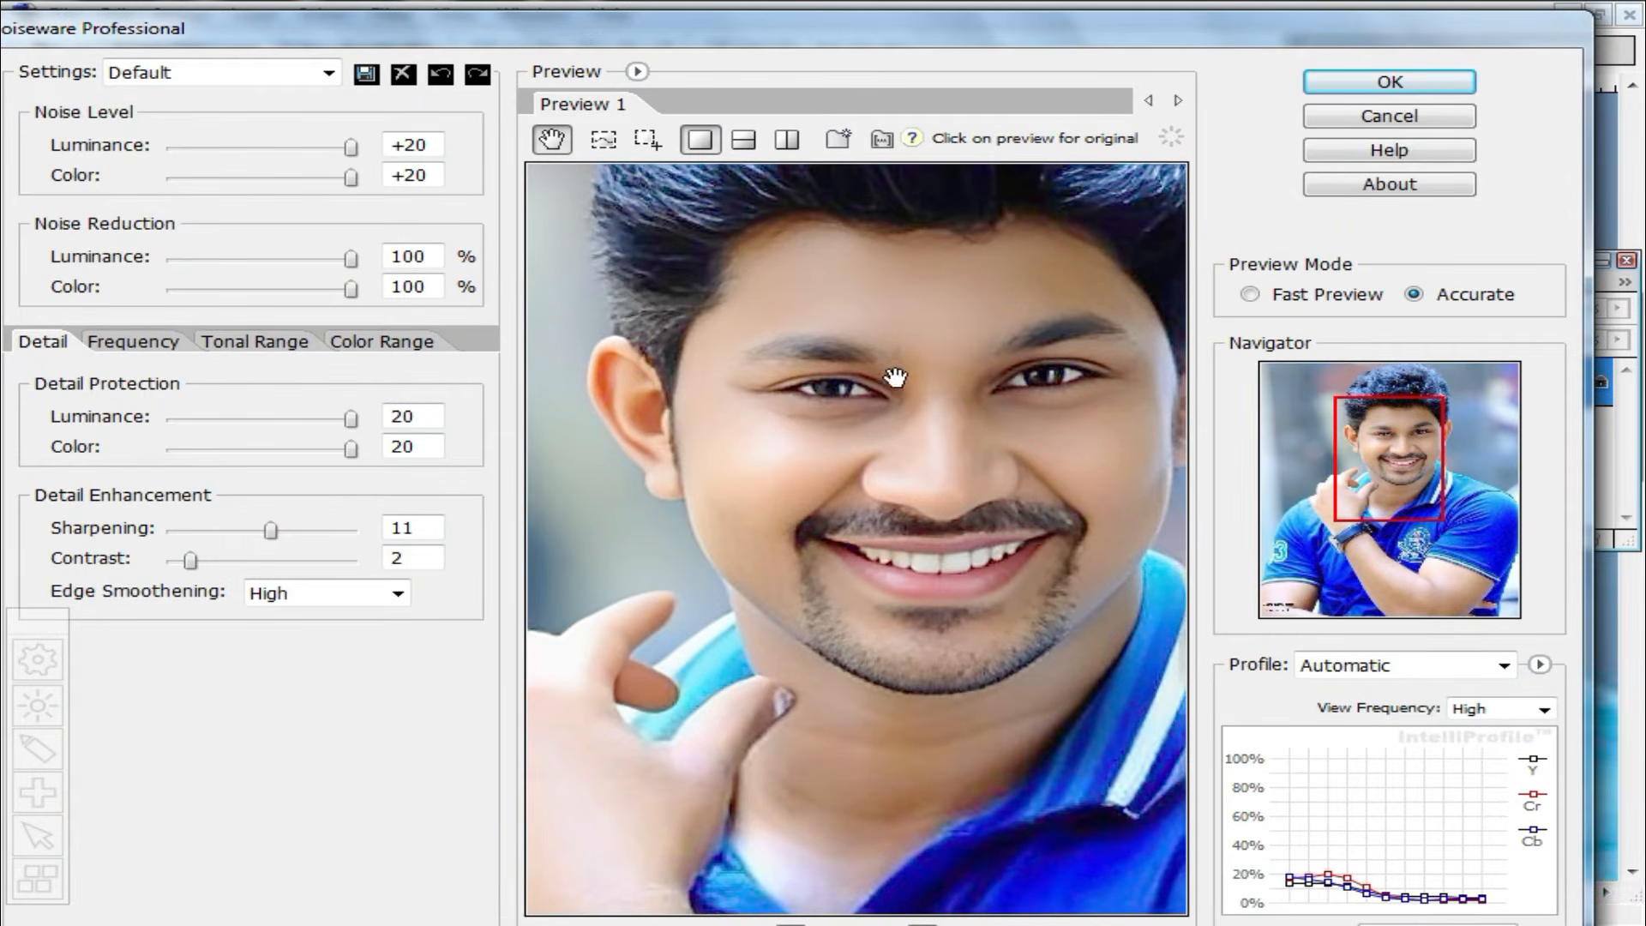
drag(274, 538, 238, 542)
click(1385, 81)
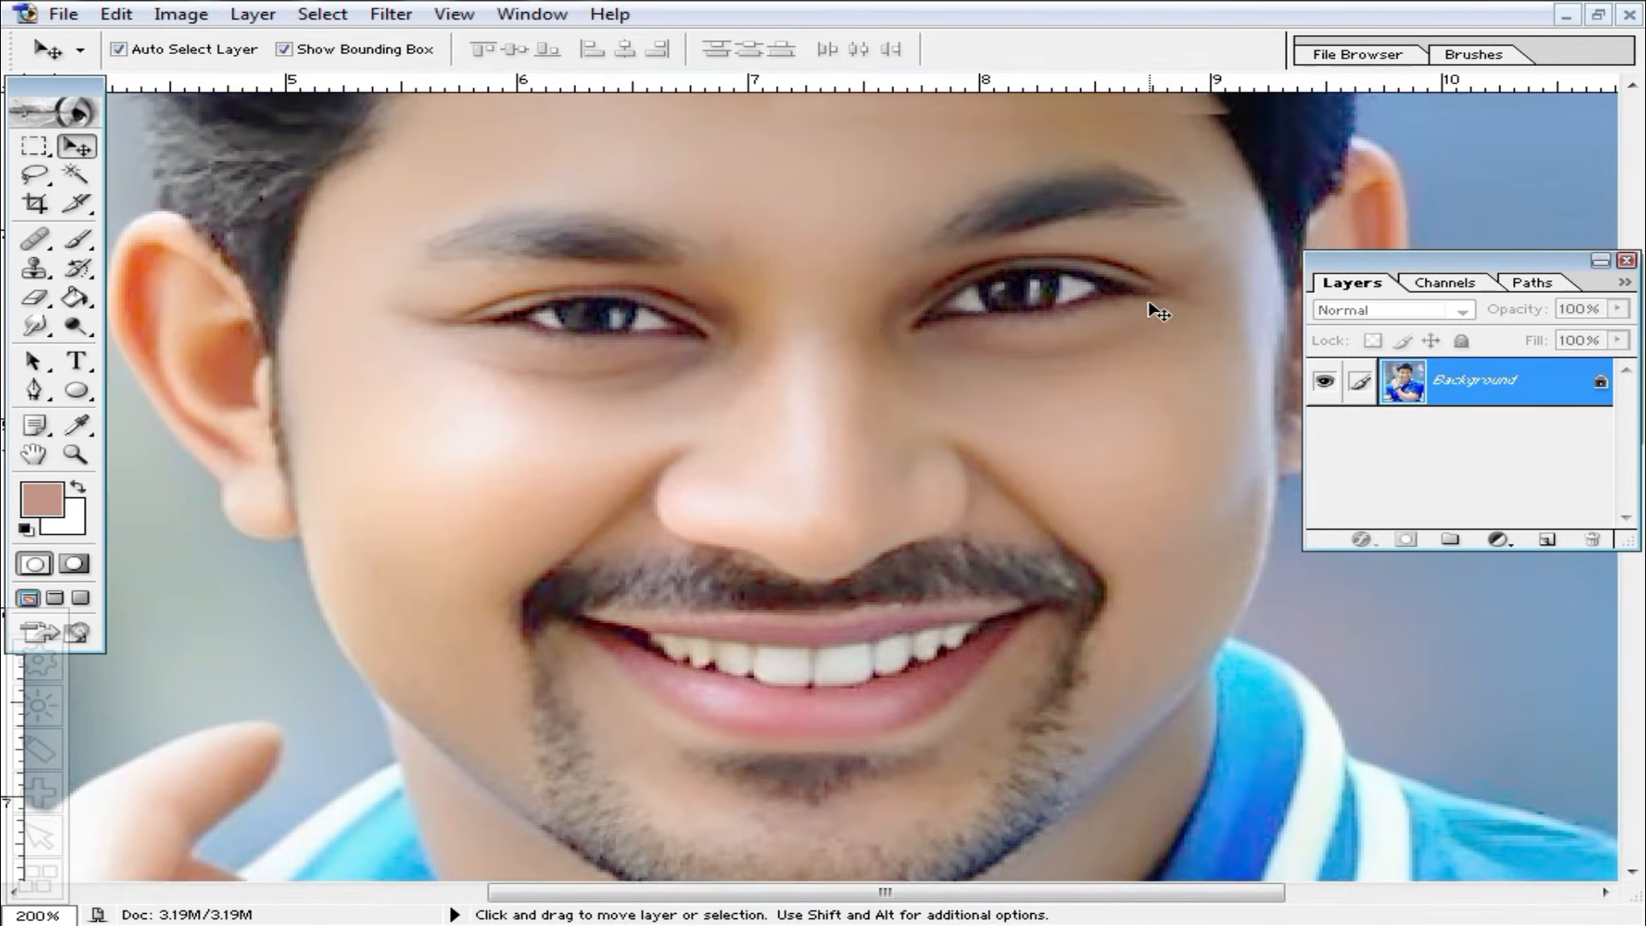
Look up the automatic image adjustments and apply Auto Contrast to the smoothed portrait.
key(ctrl+alt+minus)
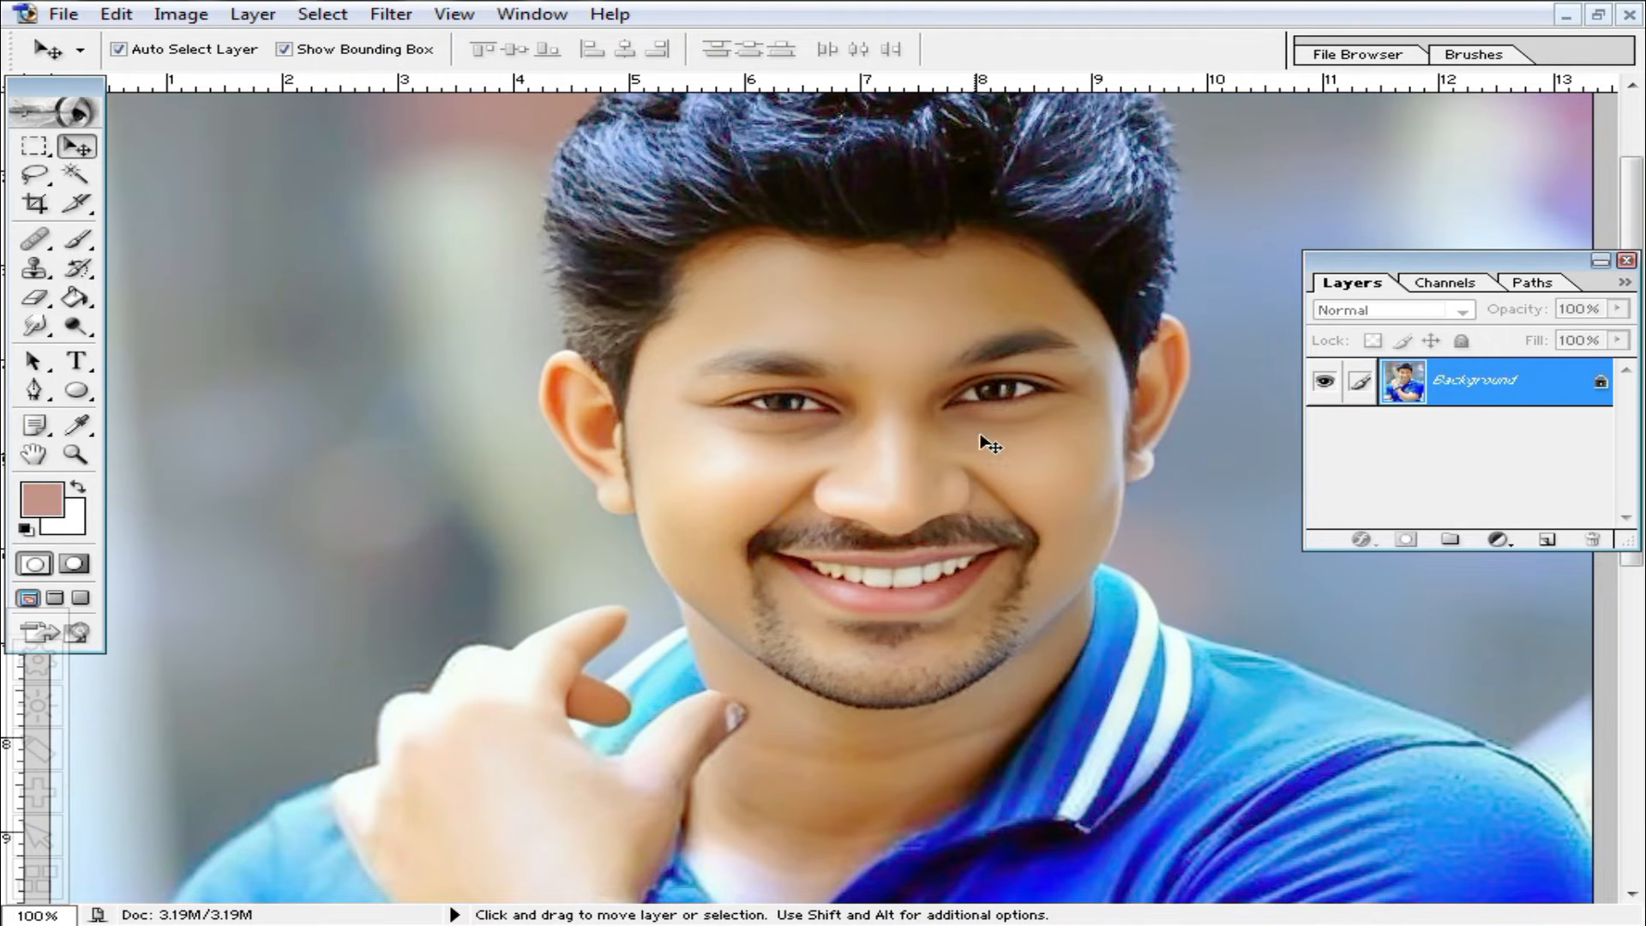
key(alt)
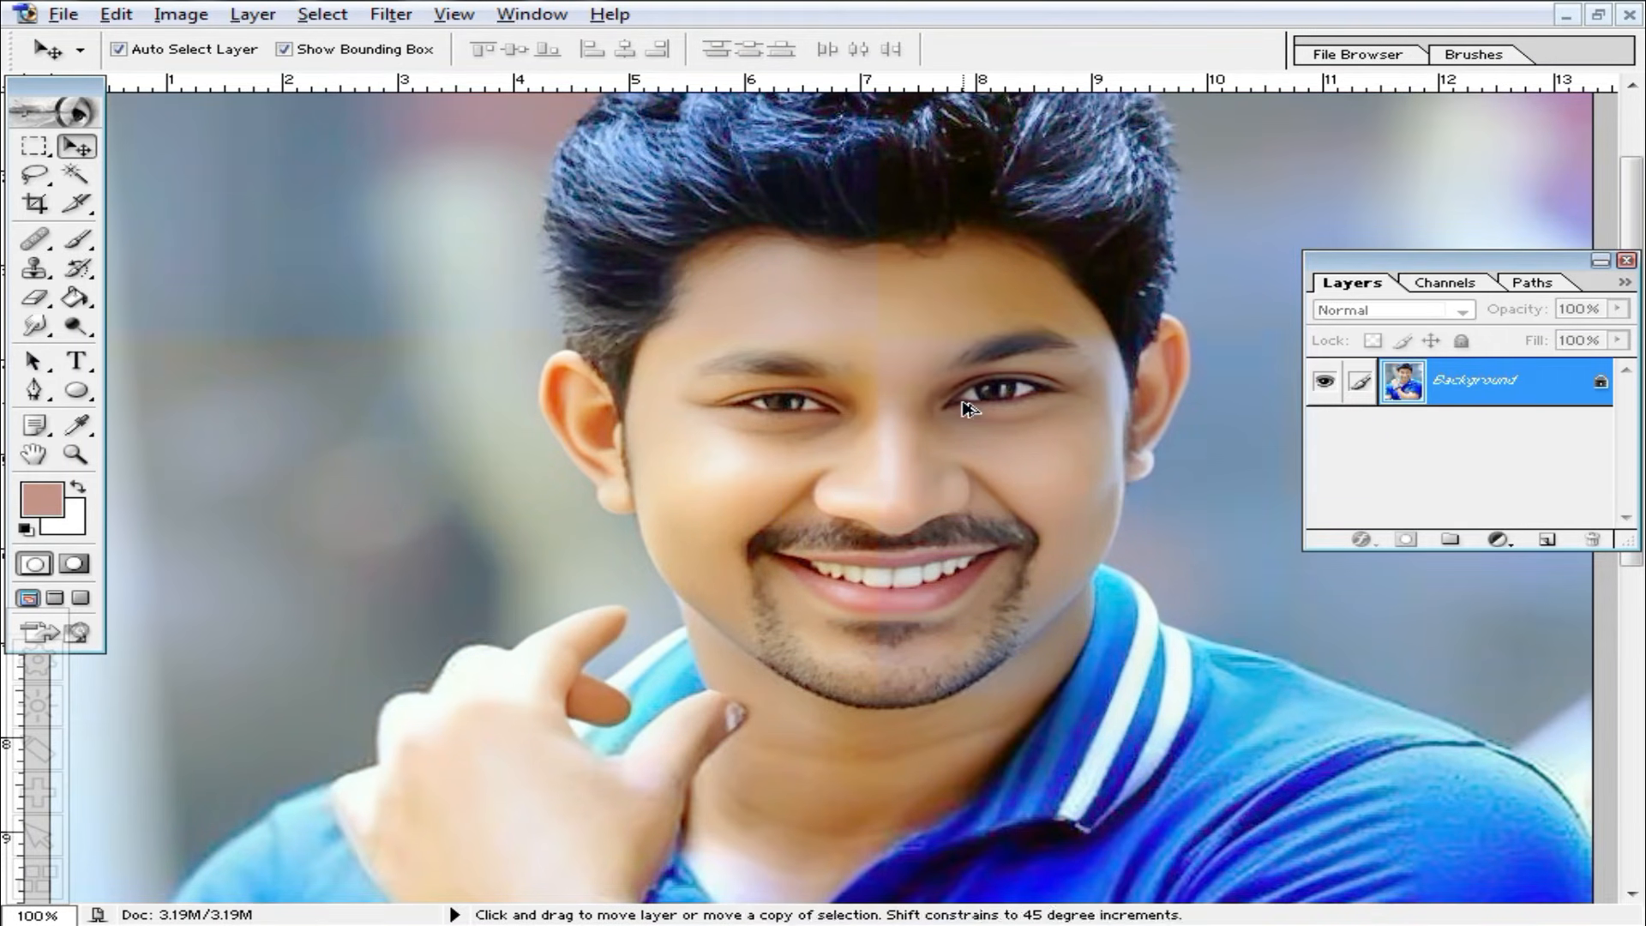
key(shift)
key(shift)
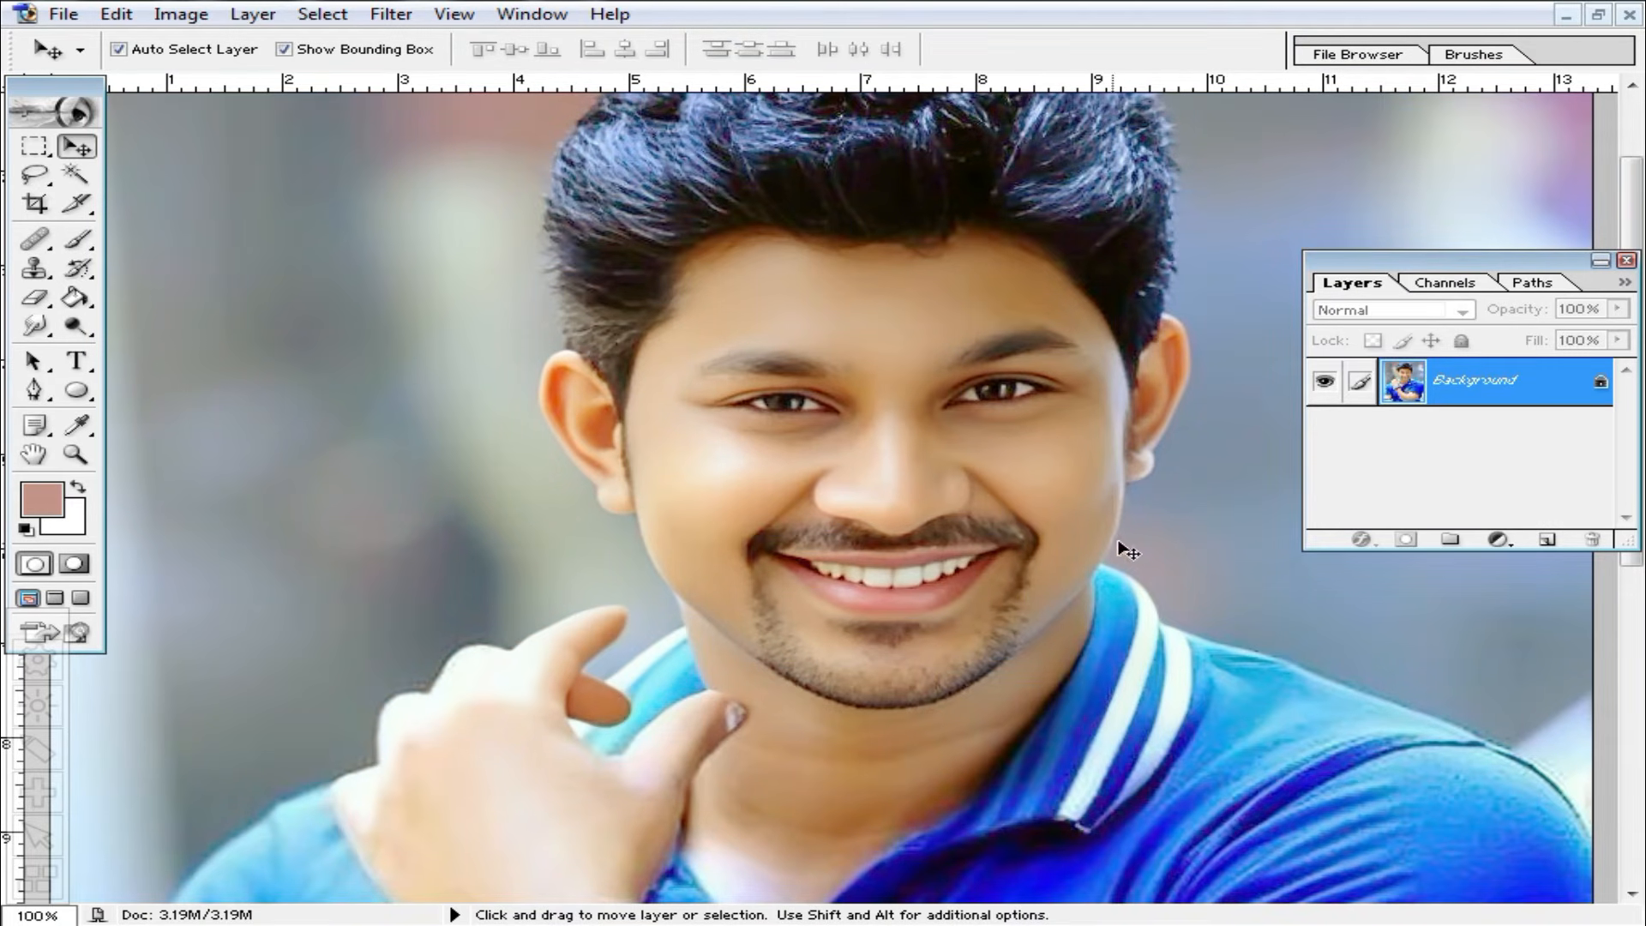
click(179, 19)
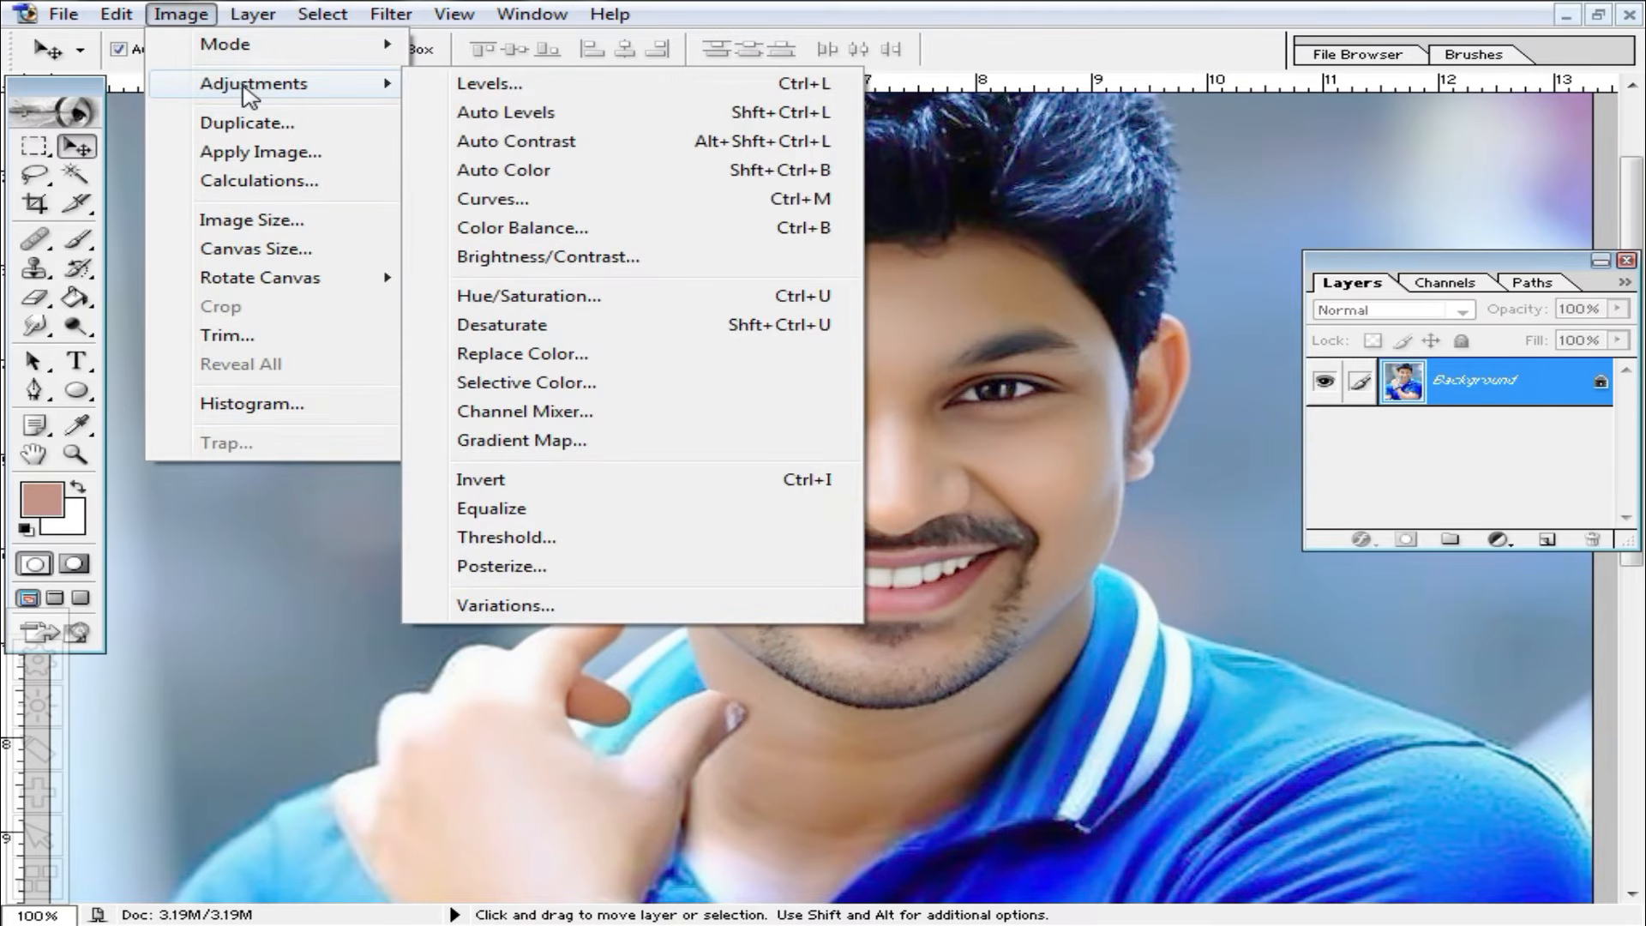
click(245, 88)
click(1103, 418)
key(ctrl+alt+shift+l)
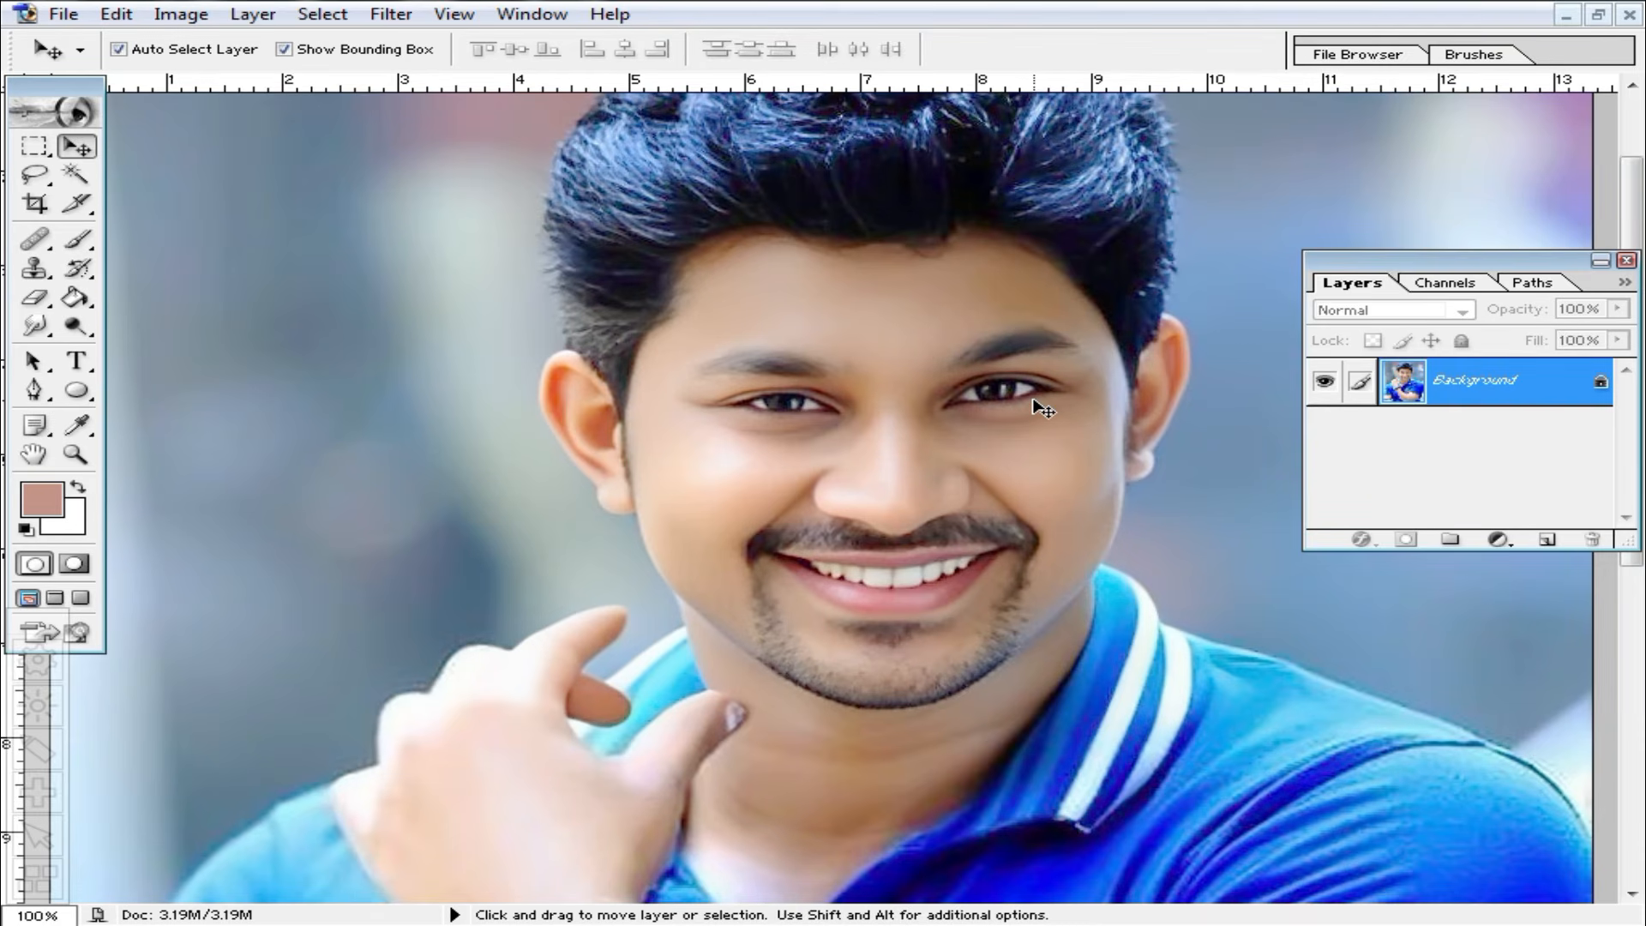
Reapply Auto Contrast to the Background layer and correct its tones with Auto Color.
ctrl+click(1025, 437)
alt+click(904, 477)
click(158, 12)
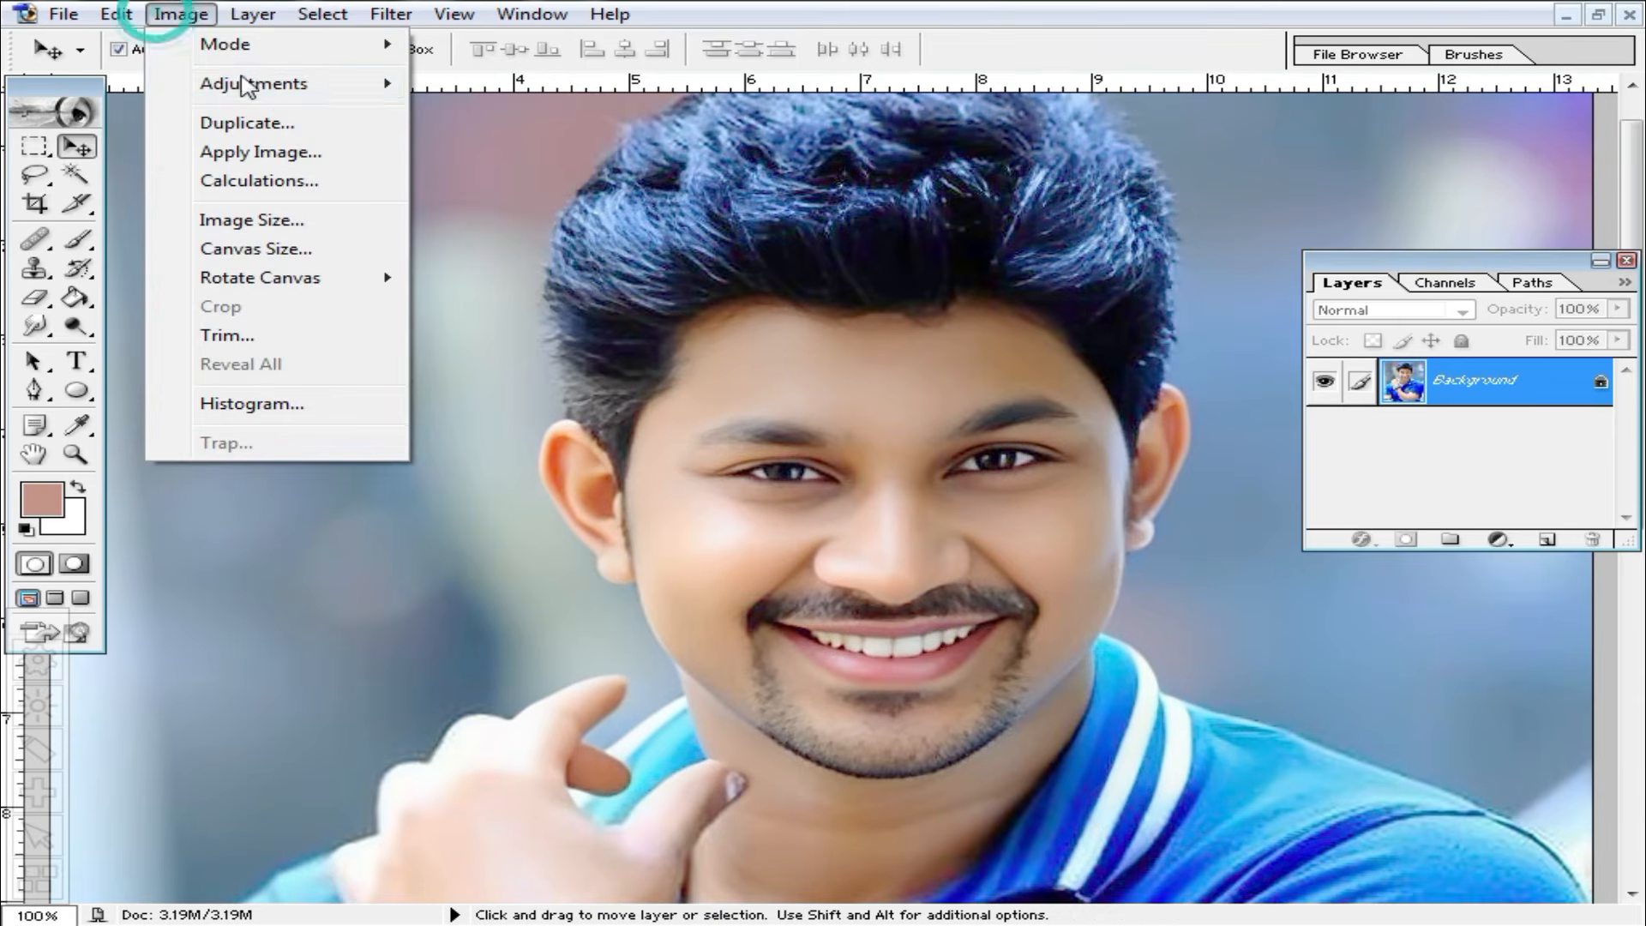
mouse_move(247, 86)
click(579, 141)
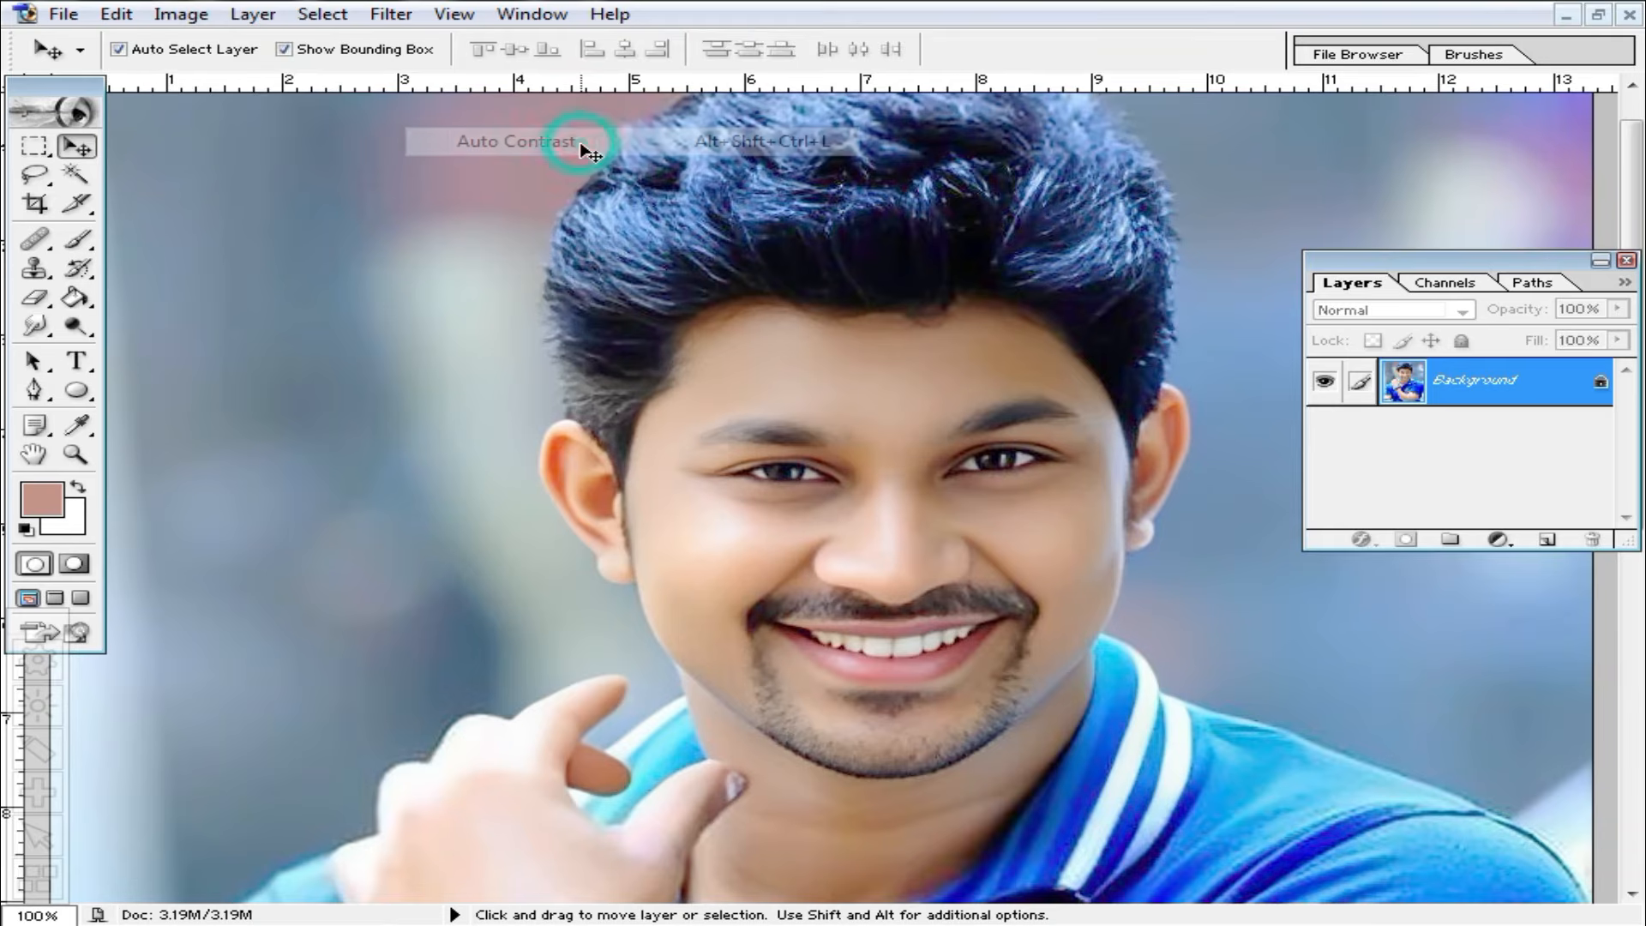
click(181, 14)
mouse_move(307, 86)
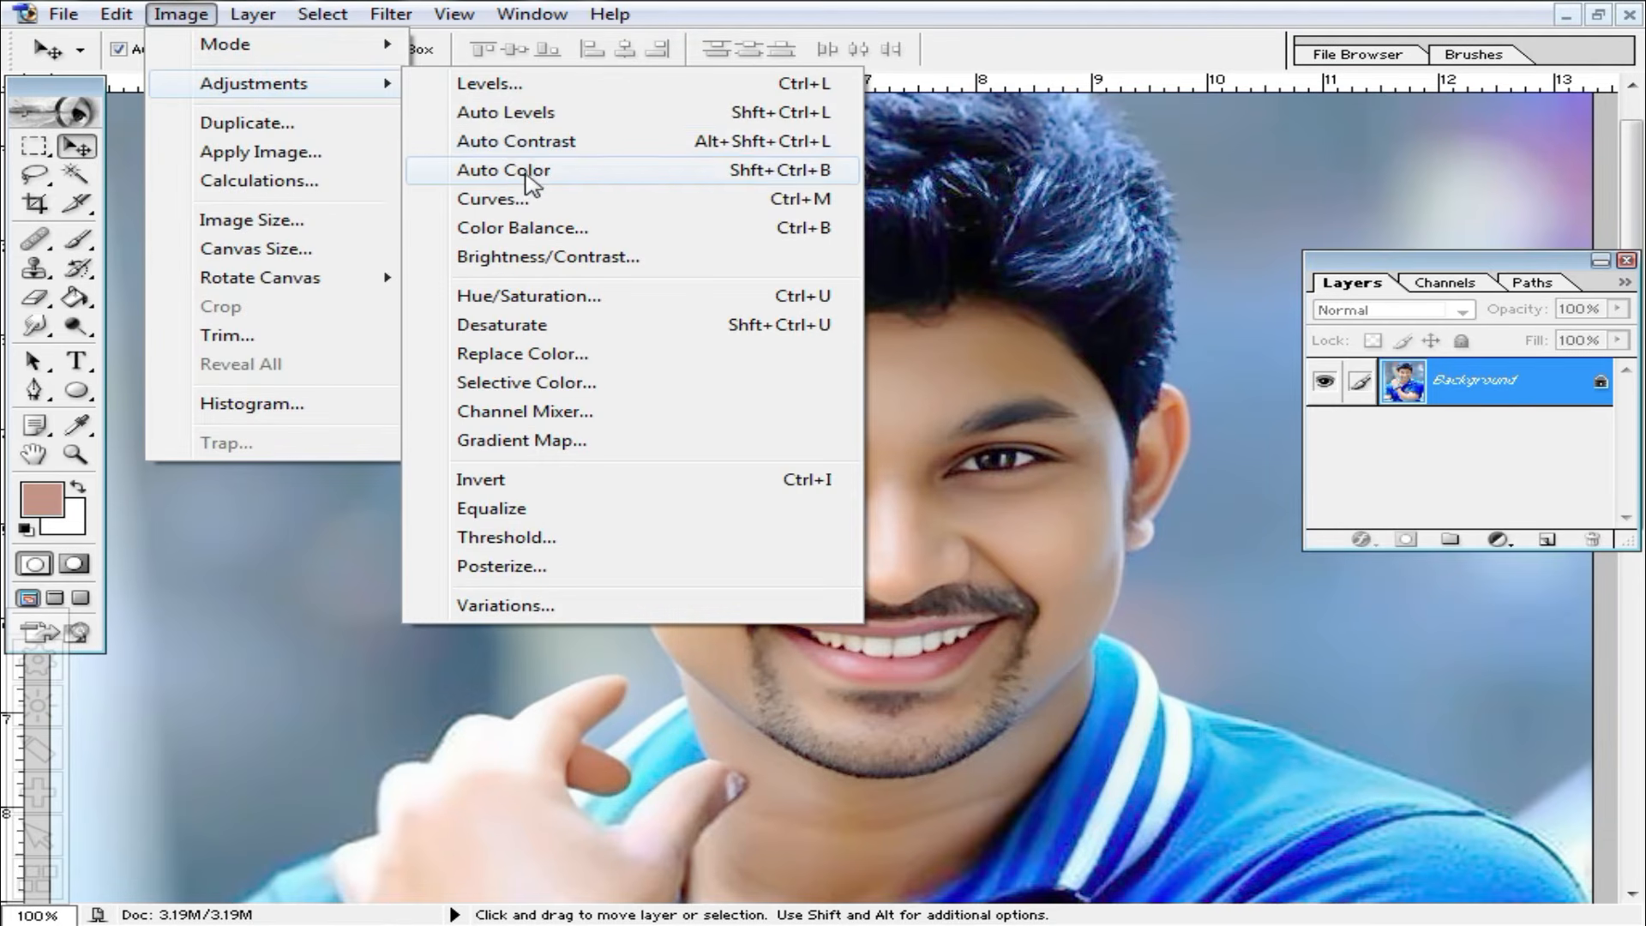
click(611, 180)
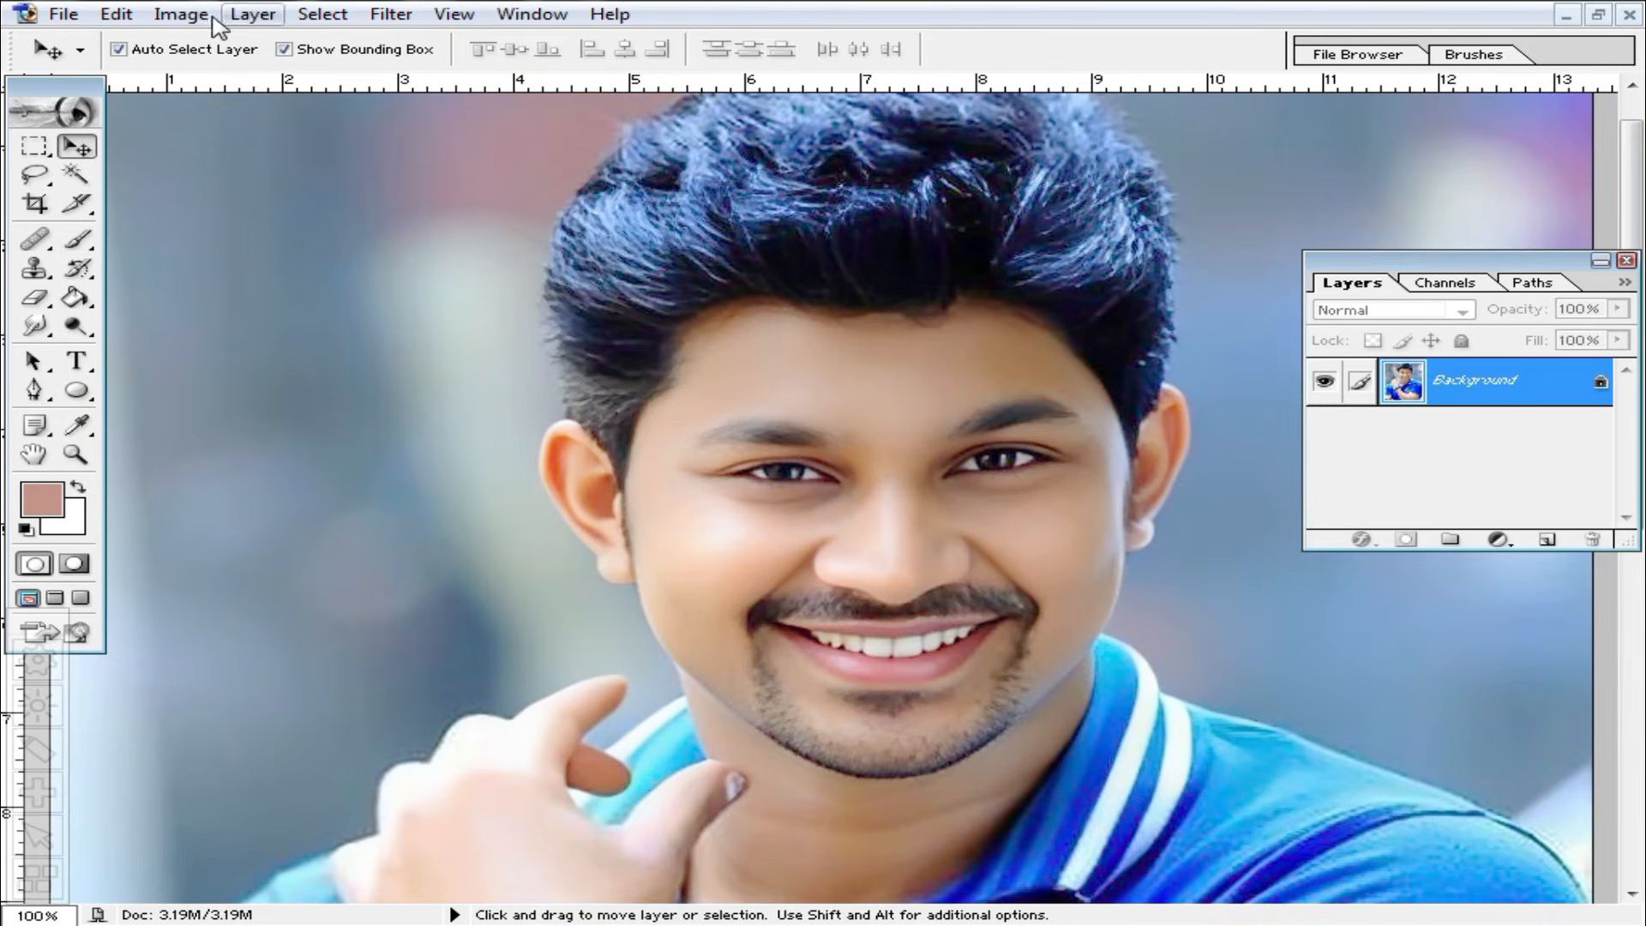
Examine the whole color-corrected portrait at reduced zoom levels.
click(181, 15)
click(275, 75)
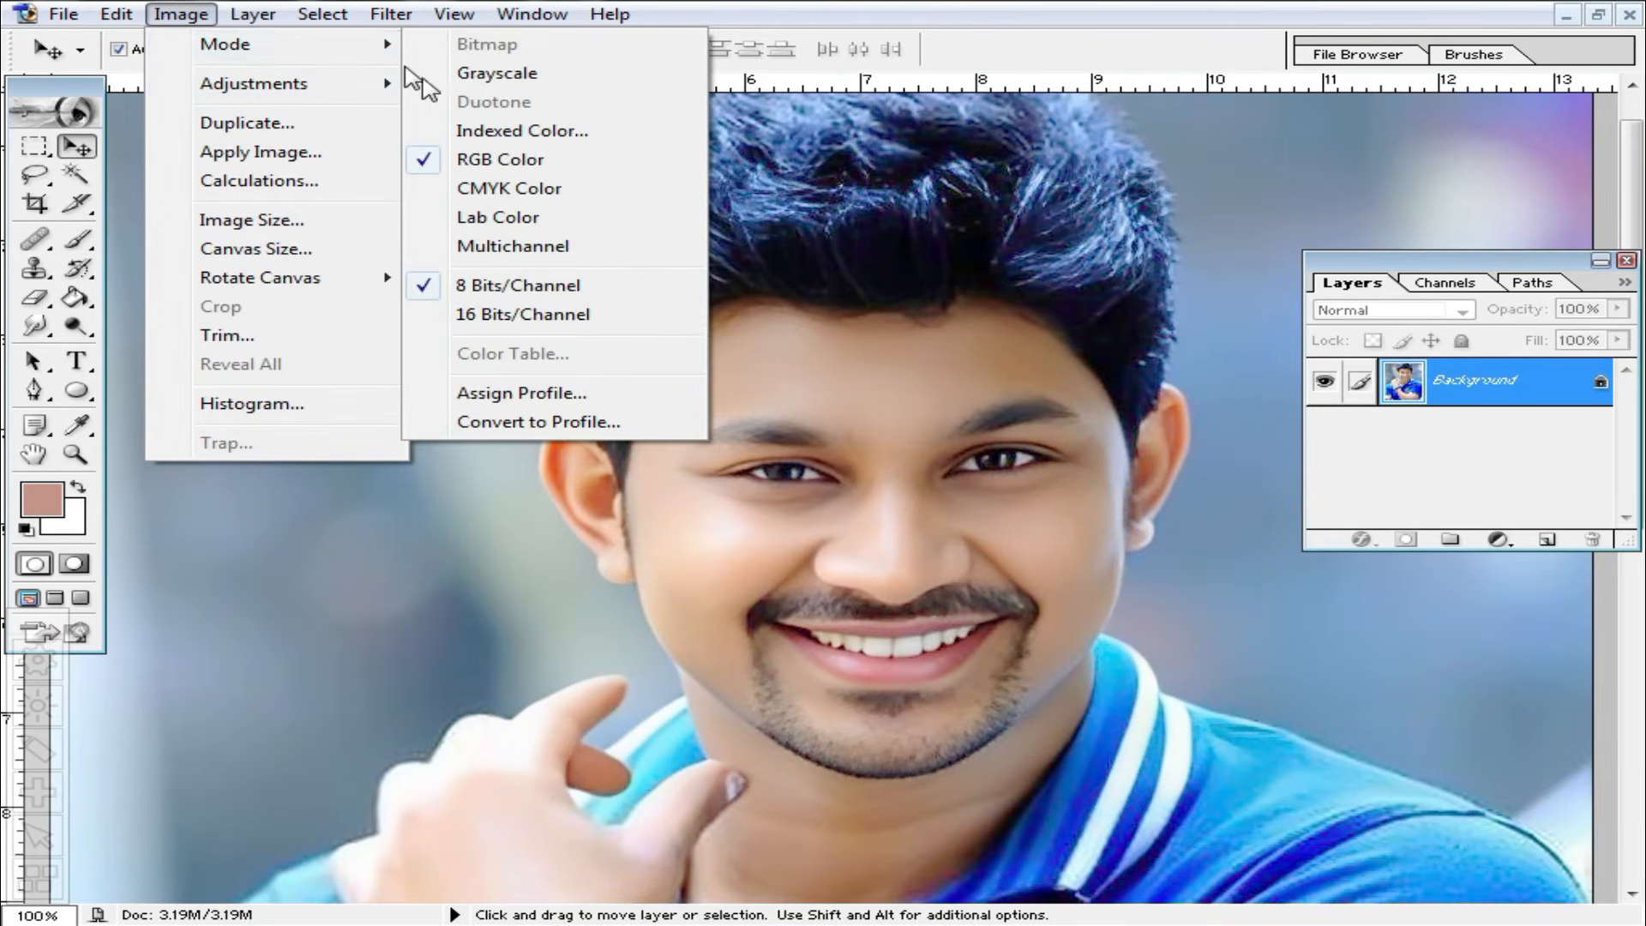
click(1031, 366)
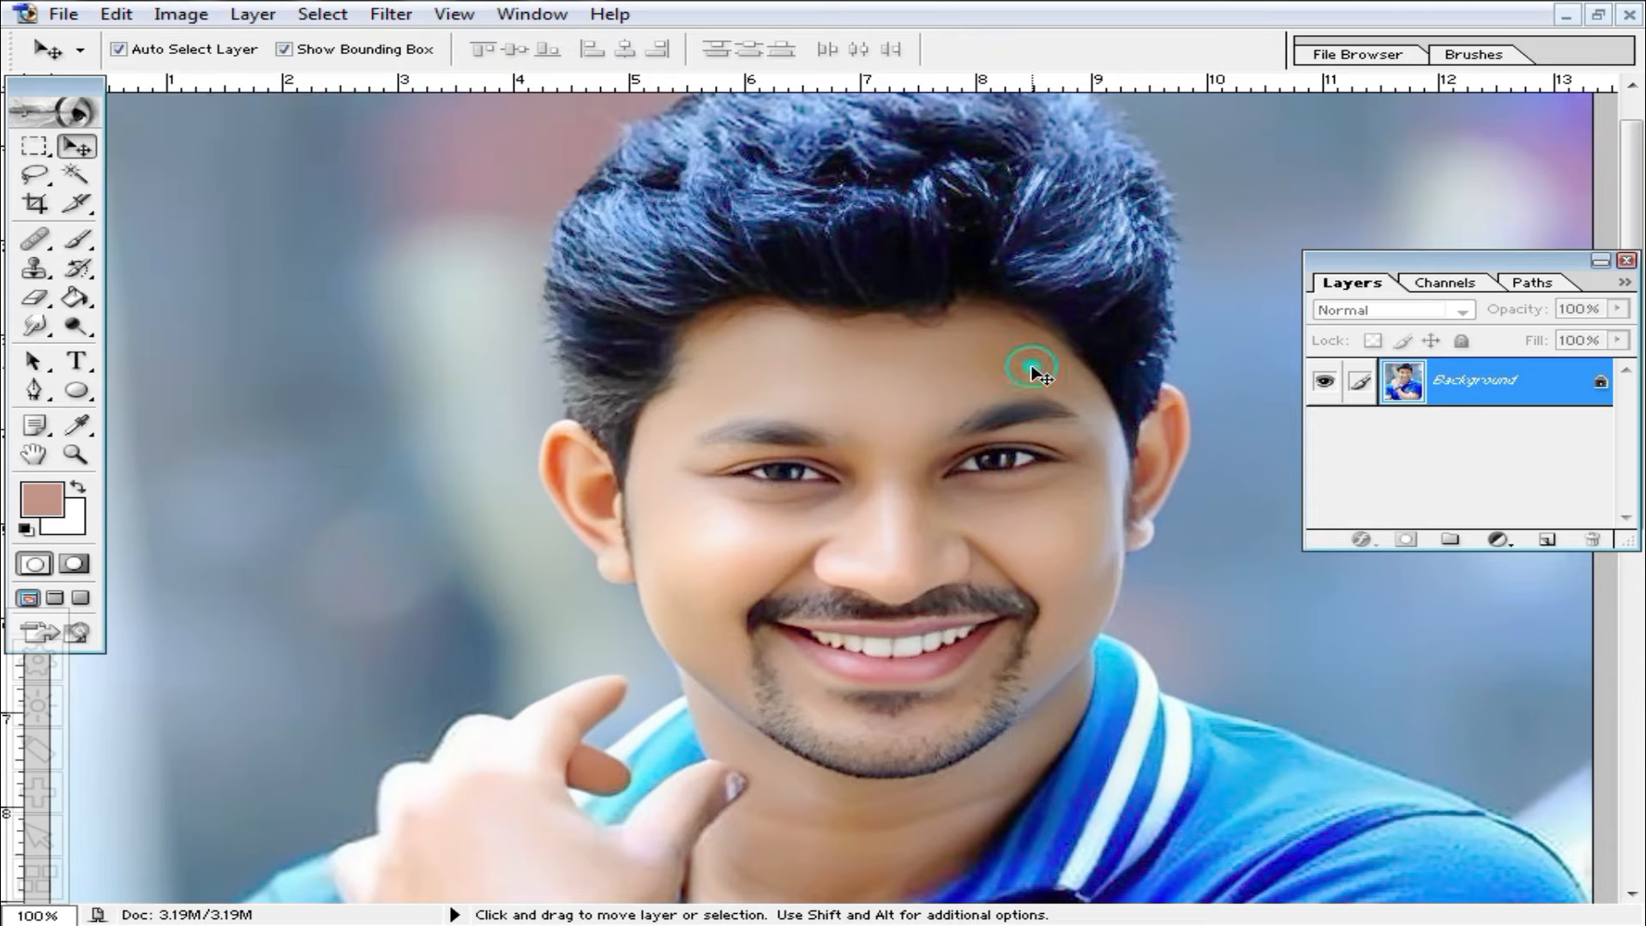
alt+click(999, 527)
alt+click(1052, 493)
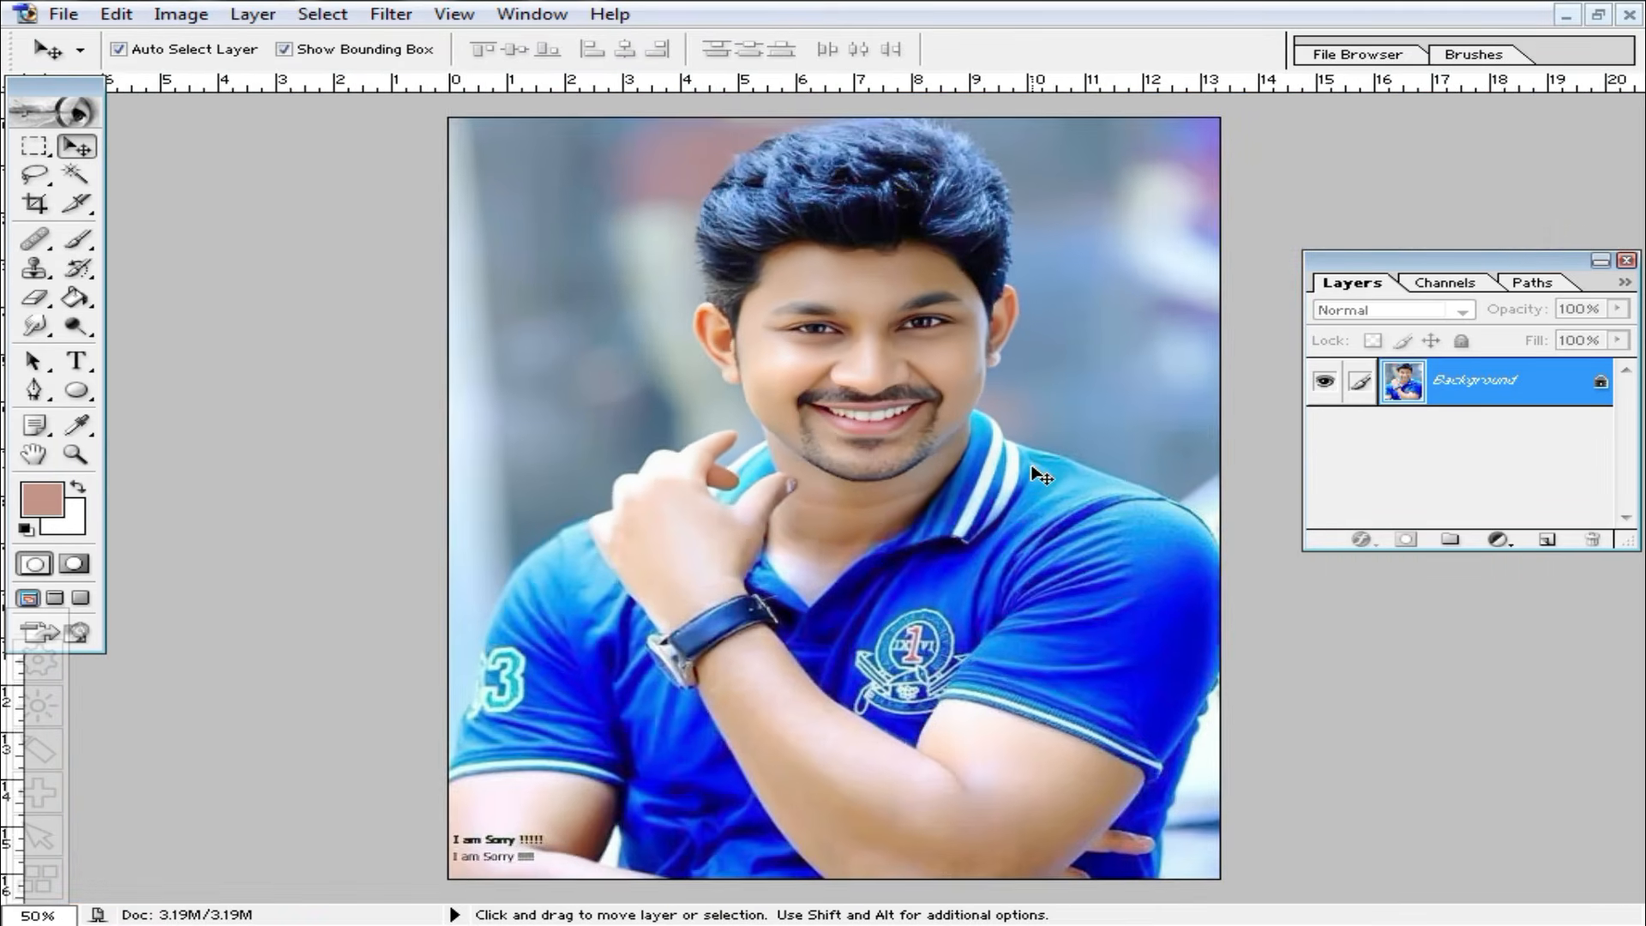
scroll(1032, 466, down, 1)
scroll(995, 422, up, 2)
scroll(920, 254, up, 1)
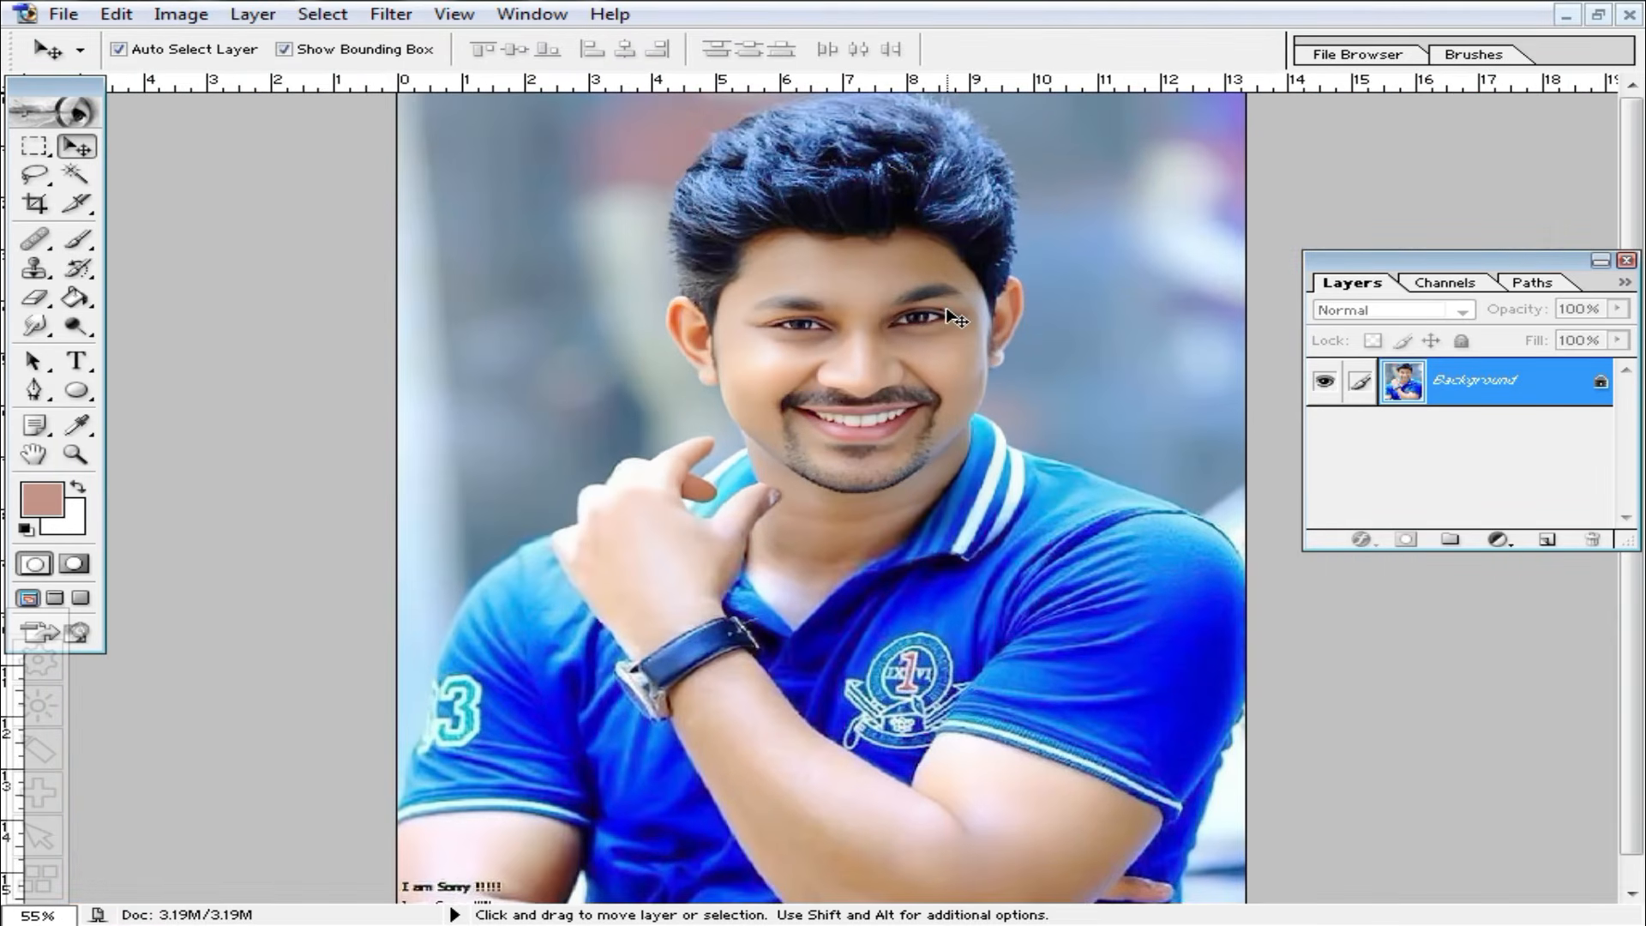
Crop the portrait to 1.6 in by 2 in at 300 pixels/inch, framing the head and upper body.
click(38, 206)
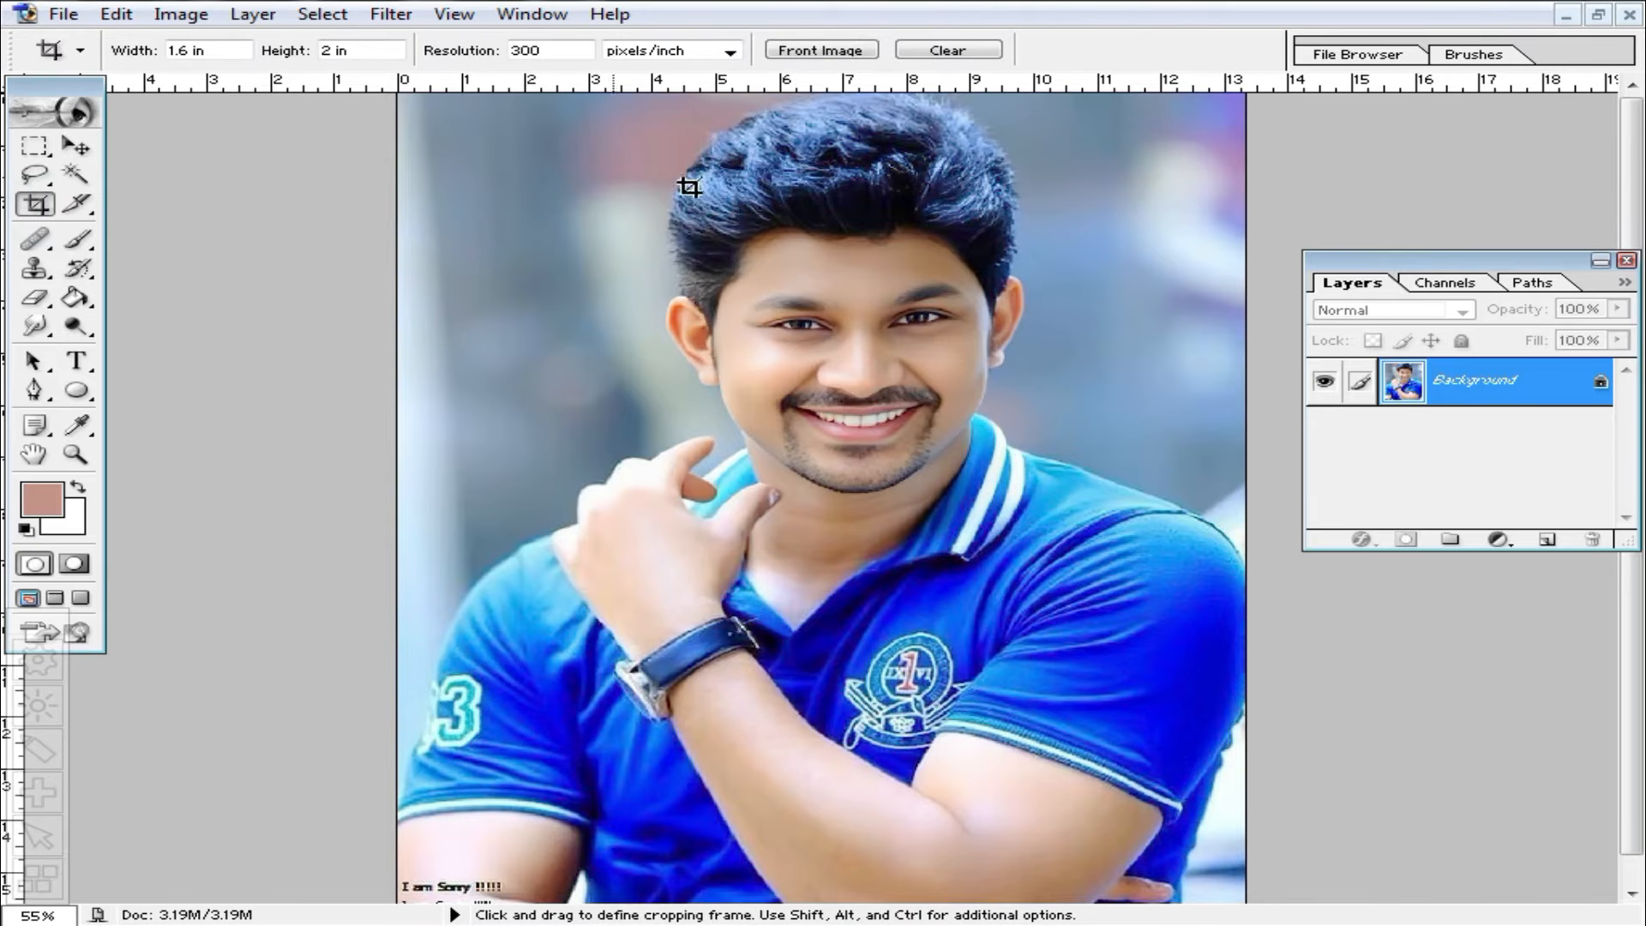
scroll(1047, 426, down, 1)
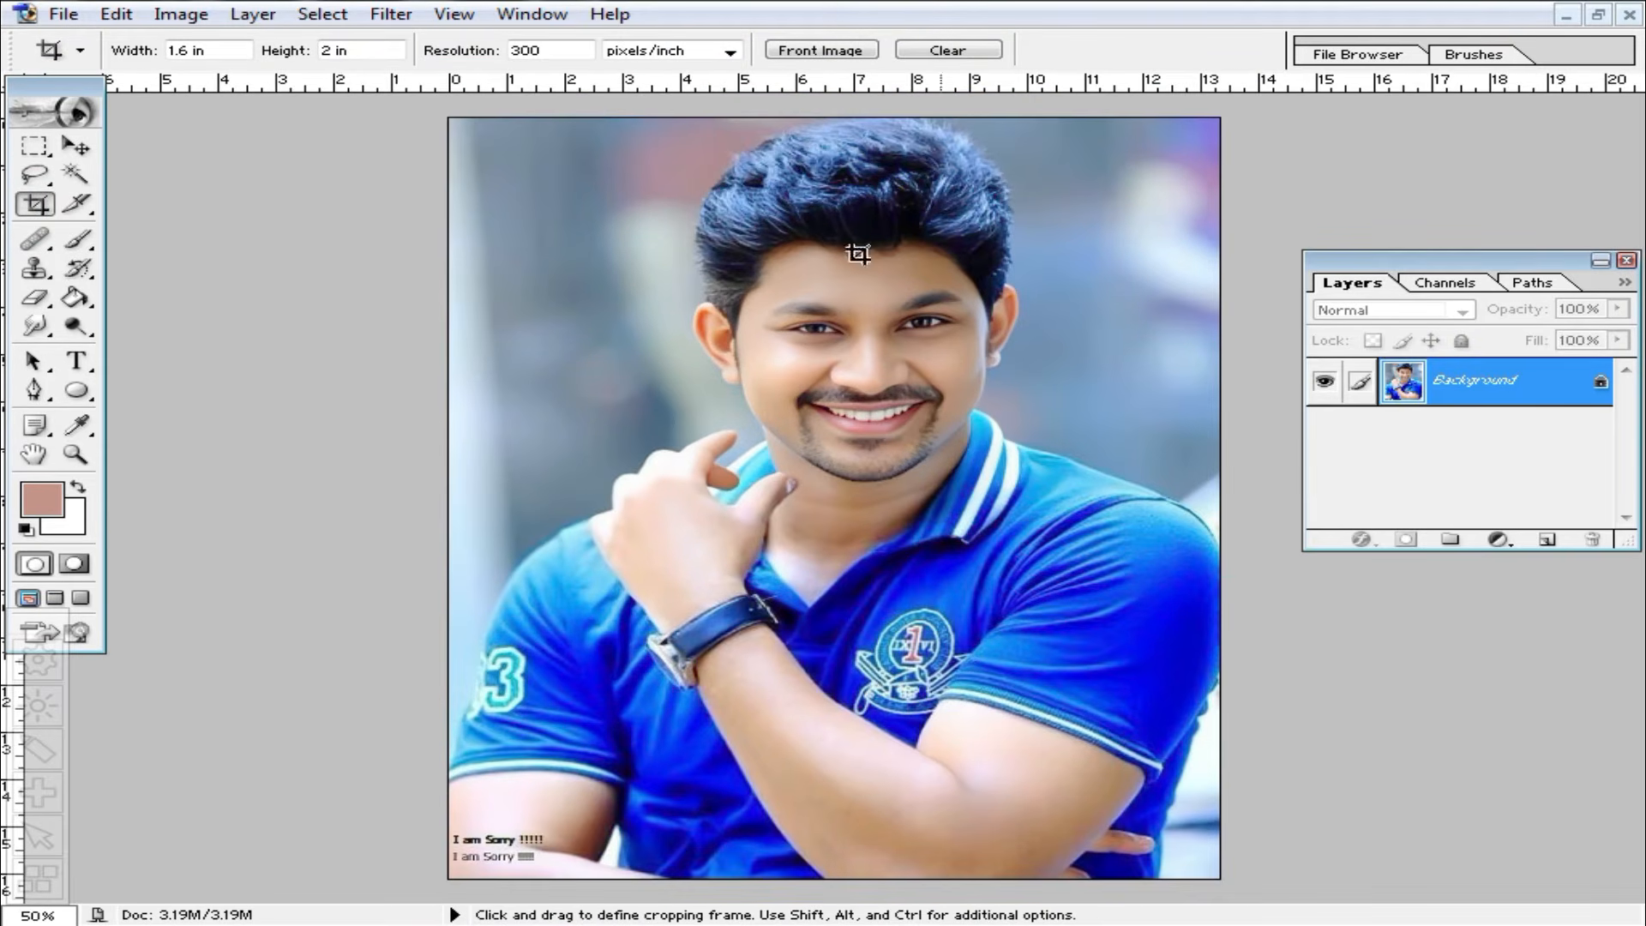
drag(589, 110, 1173, 719)
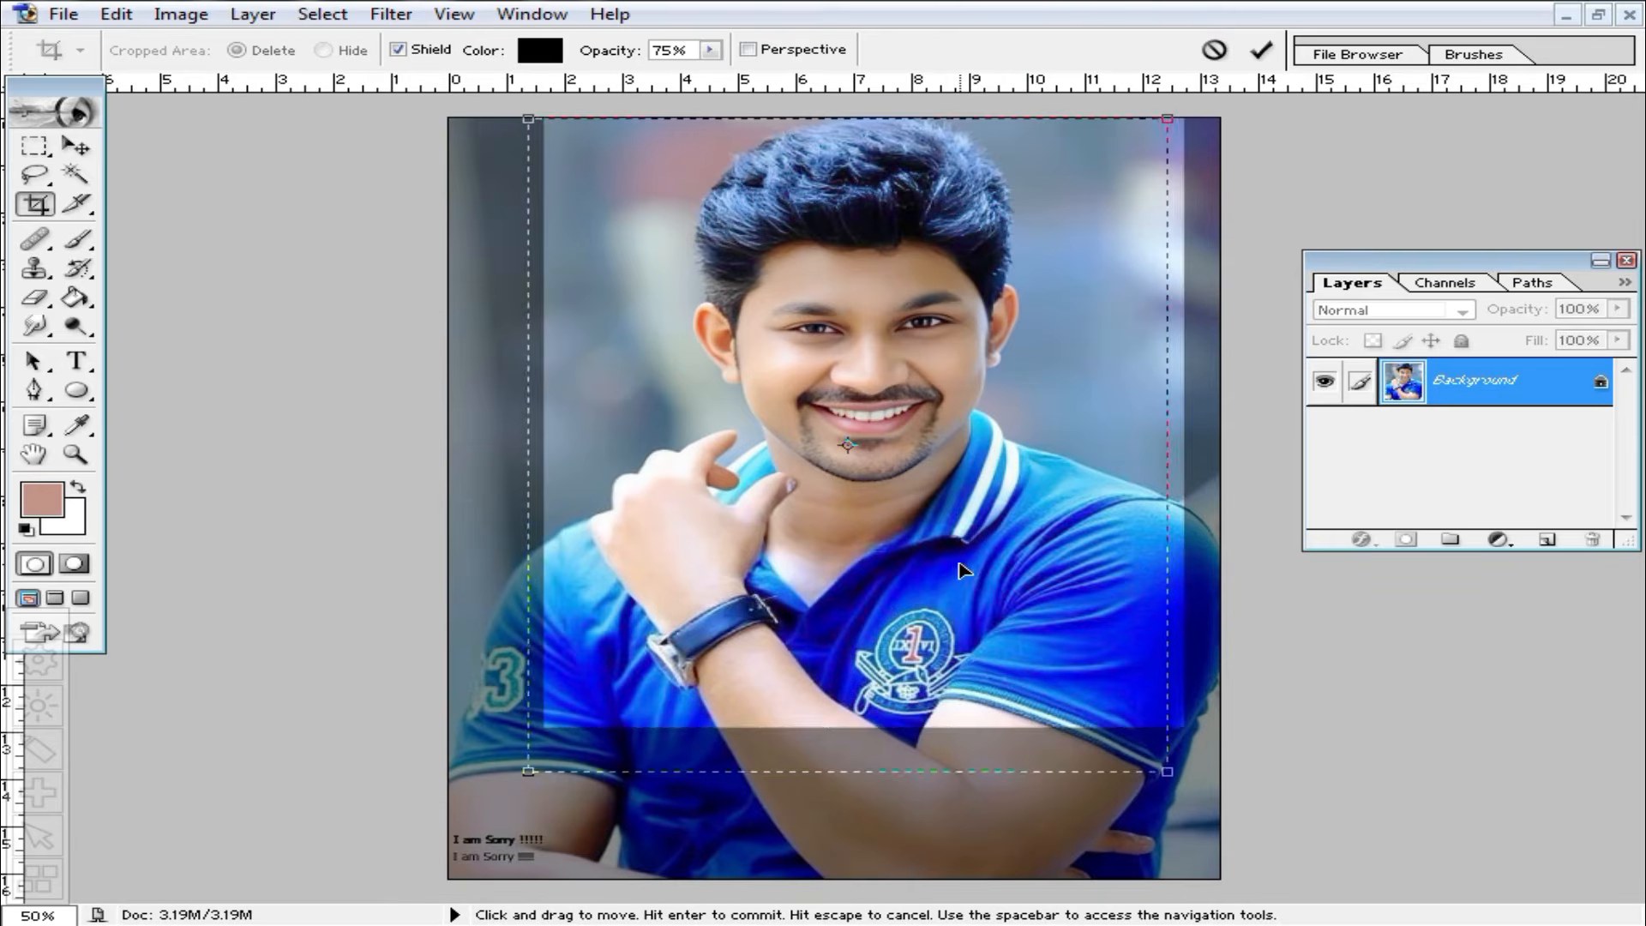
double_click(960, 562)
scroll(1255, 505, up, 4)
Lay out four upright copies of the cropped portrait in a row on a new page and inspect them enlarged.
scroll(996, 524, down, 8)
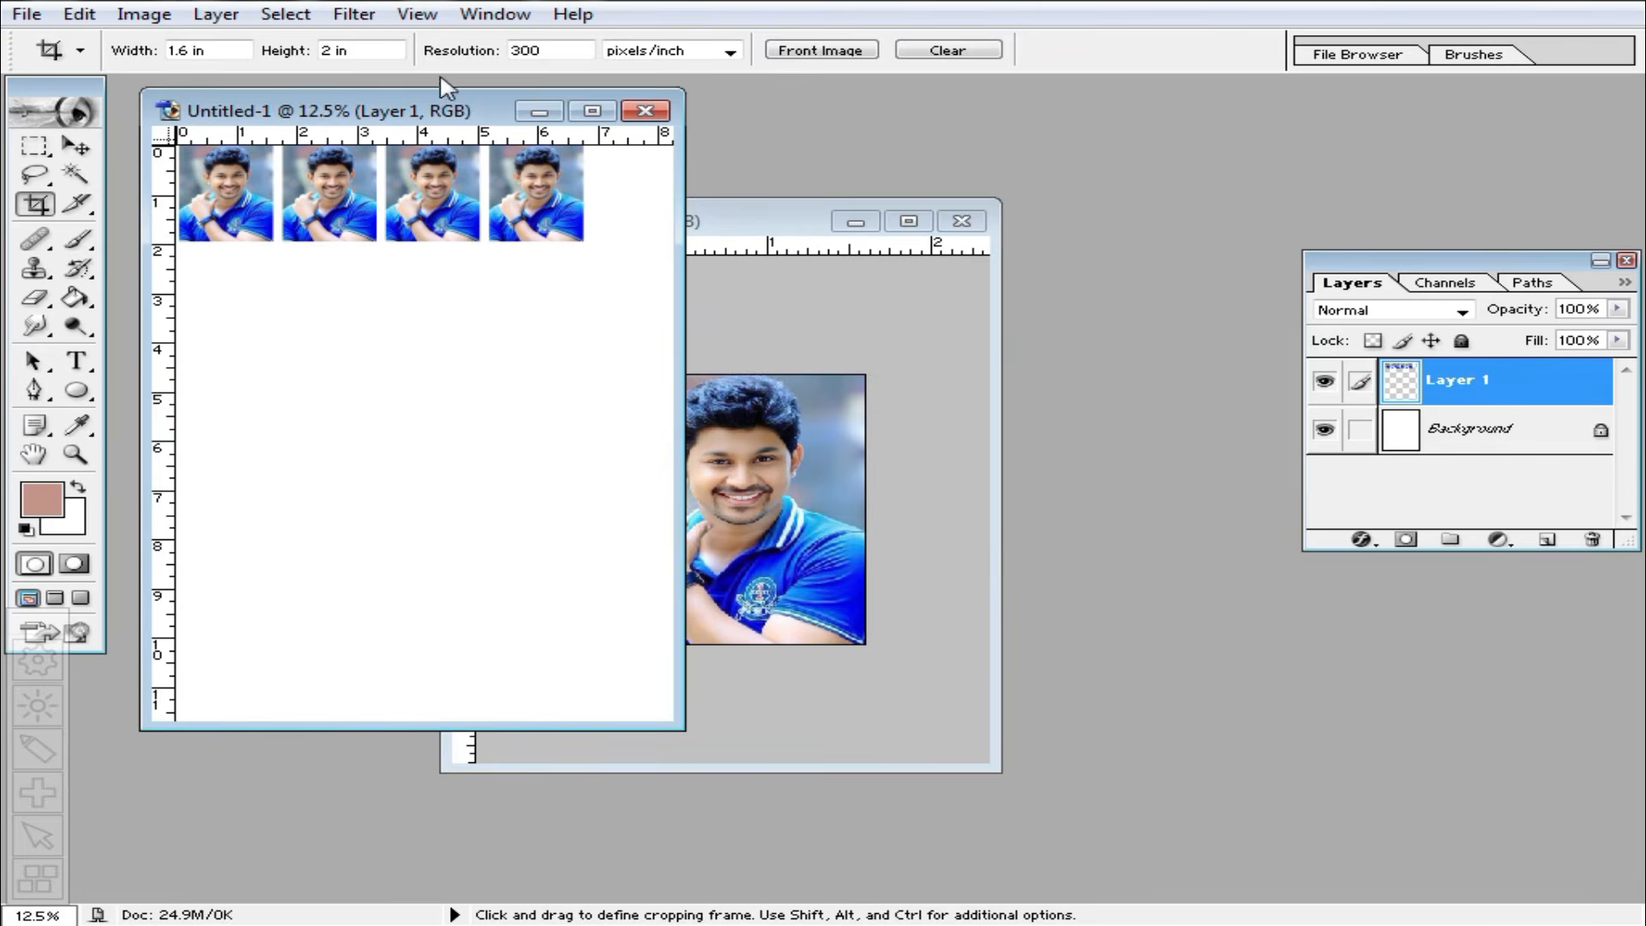
double_click(434, 112)
ctrl+click(875, 224)
ctrl+click(873, 225)
ctrl+click(821, 233)
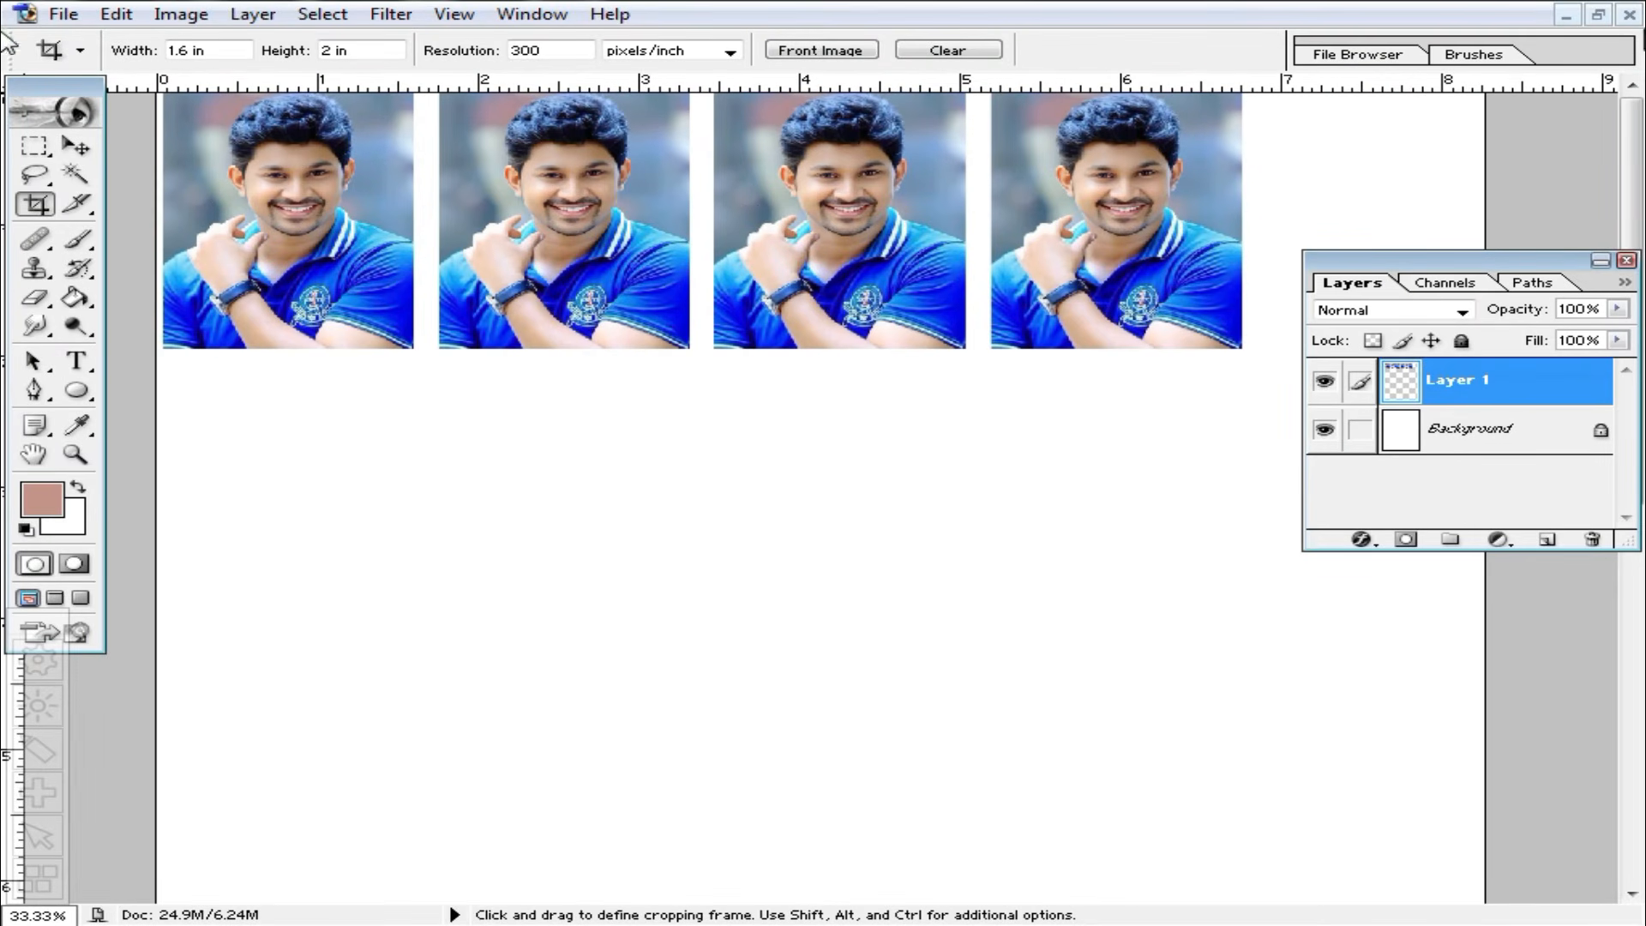
Close the sheet with four portrait copies without saving it.
click(1599, 15)
click(631, 107)
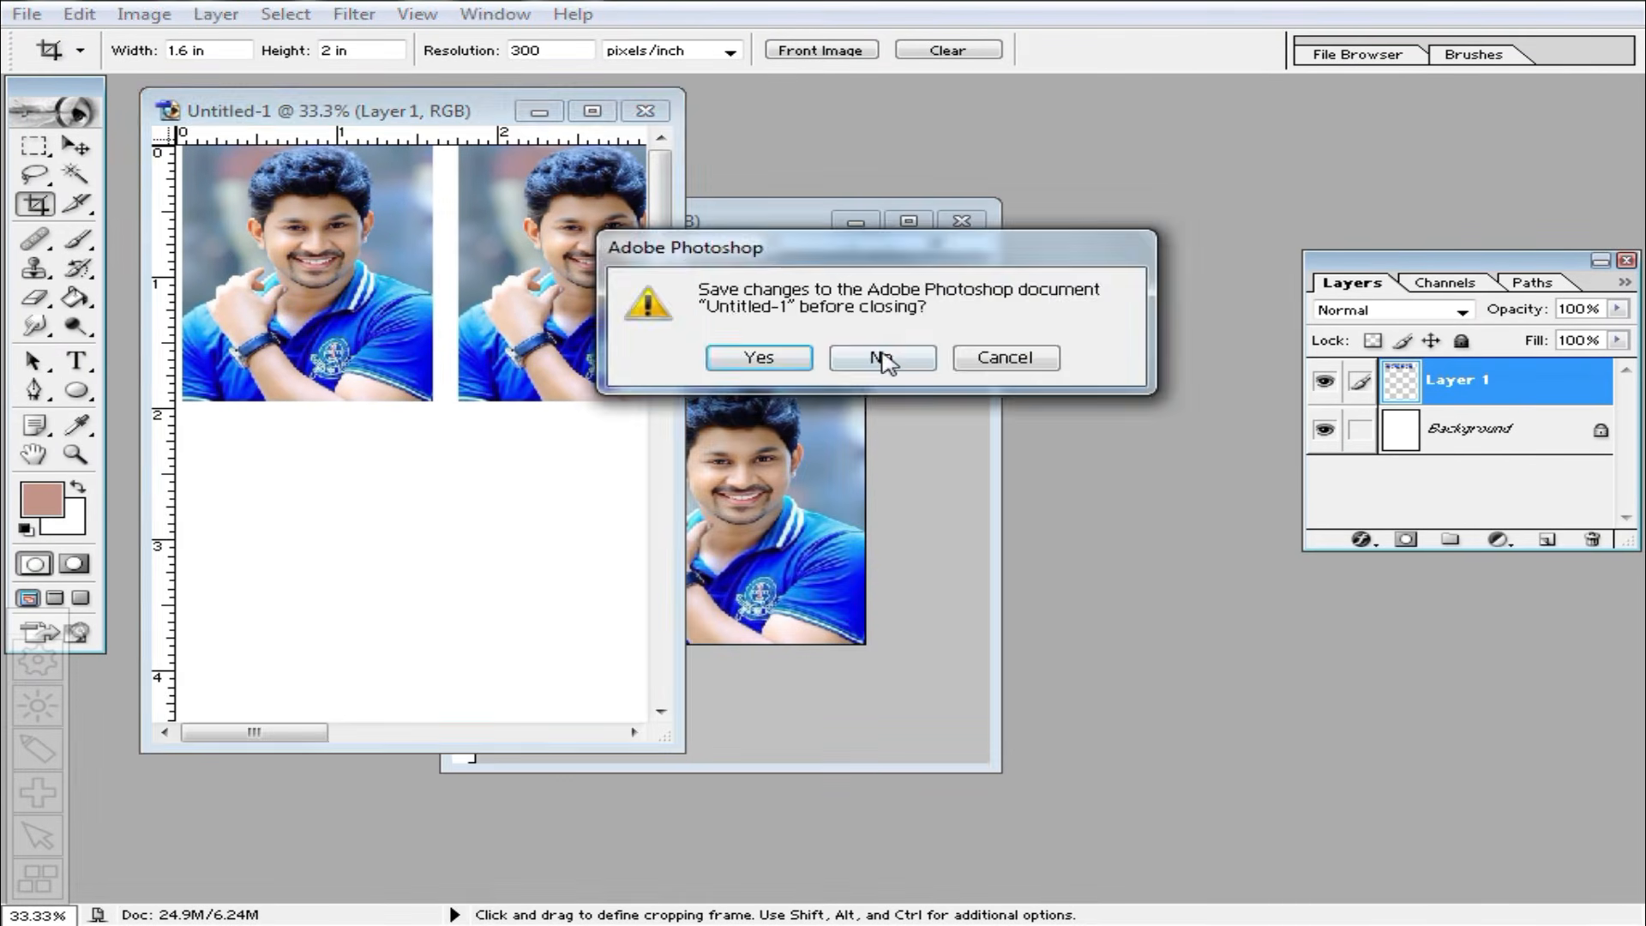
click(914, 357)
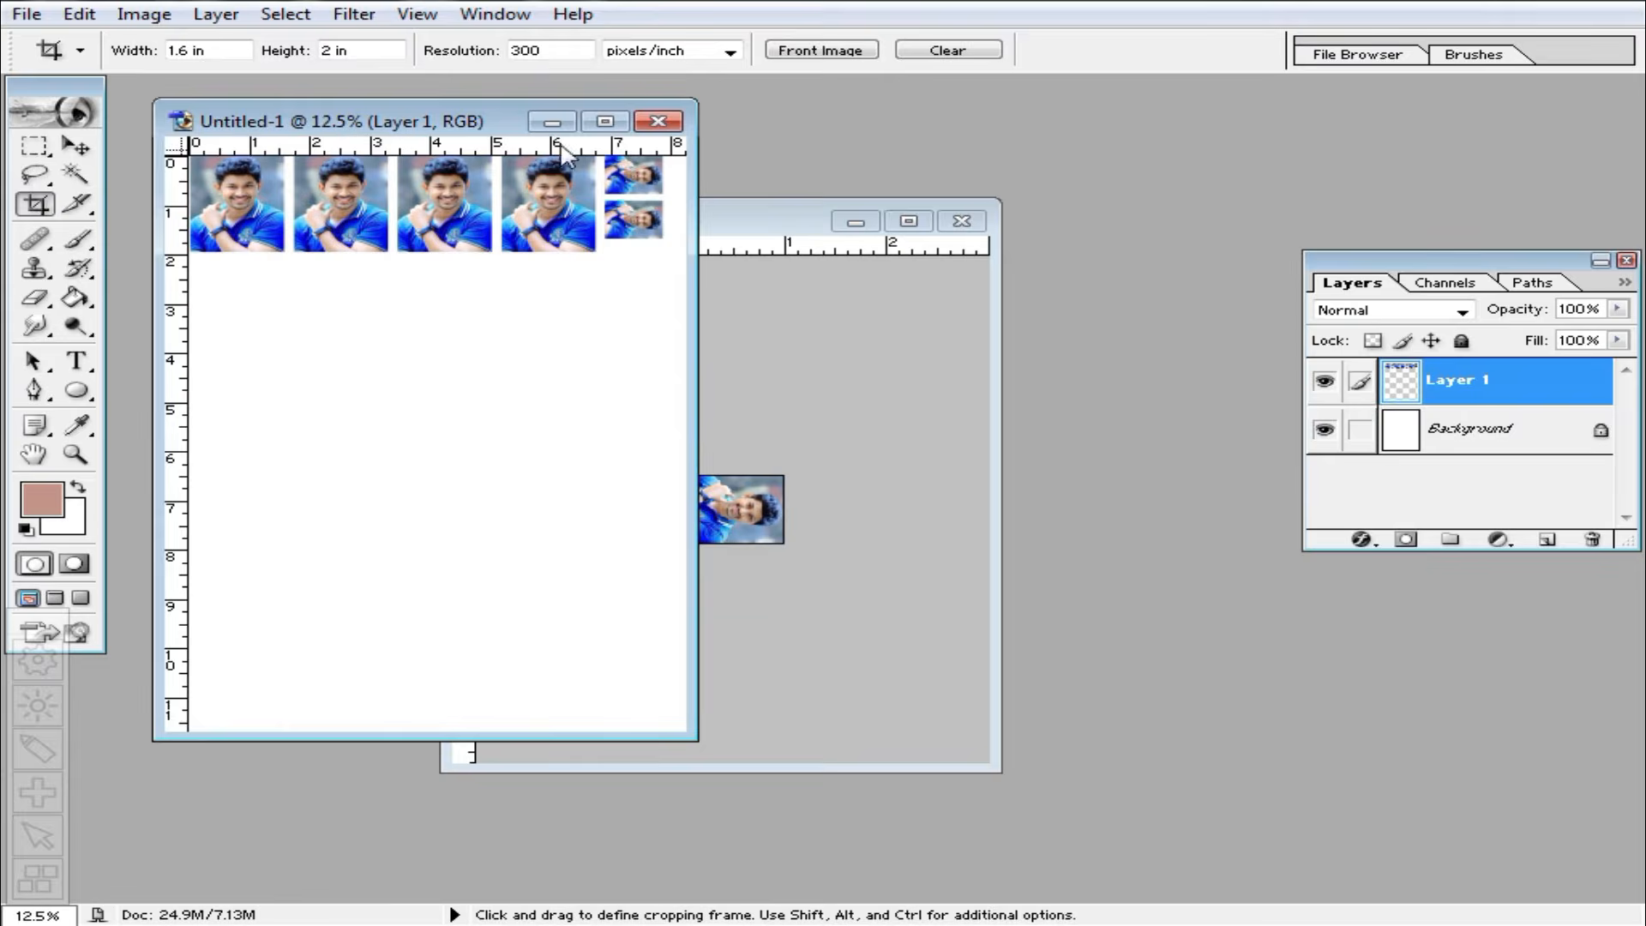
Create a sheet with four upright portraits plus two small rotated ones in the same row, and inspect it enlarged.
double_click(478, 129)
key(ctrl+space)
ctrl+click(1053, 230)
ctrl+click(1077, 229)
ctrl+click(1106, 237)
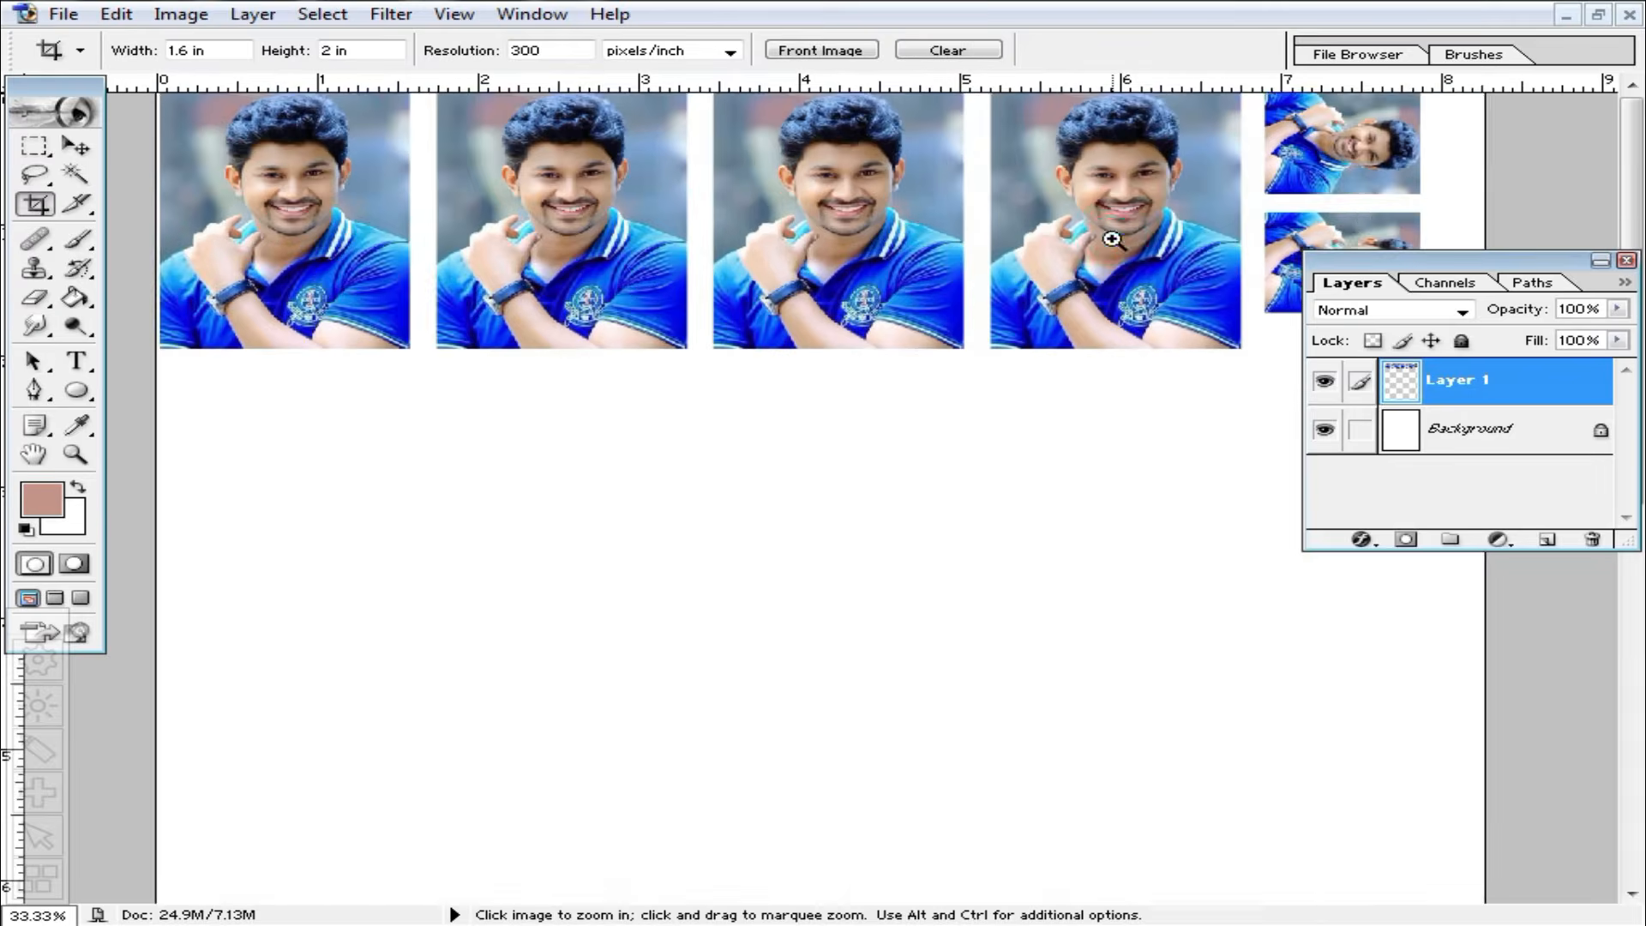
ctrl+click(1411, 176)
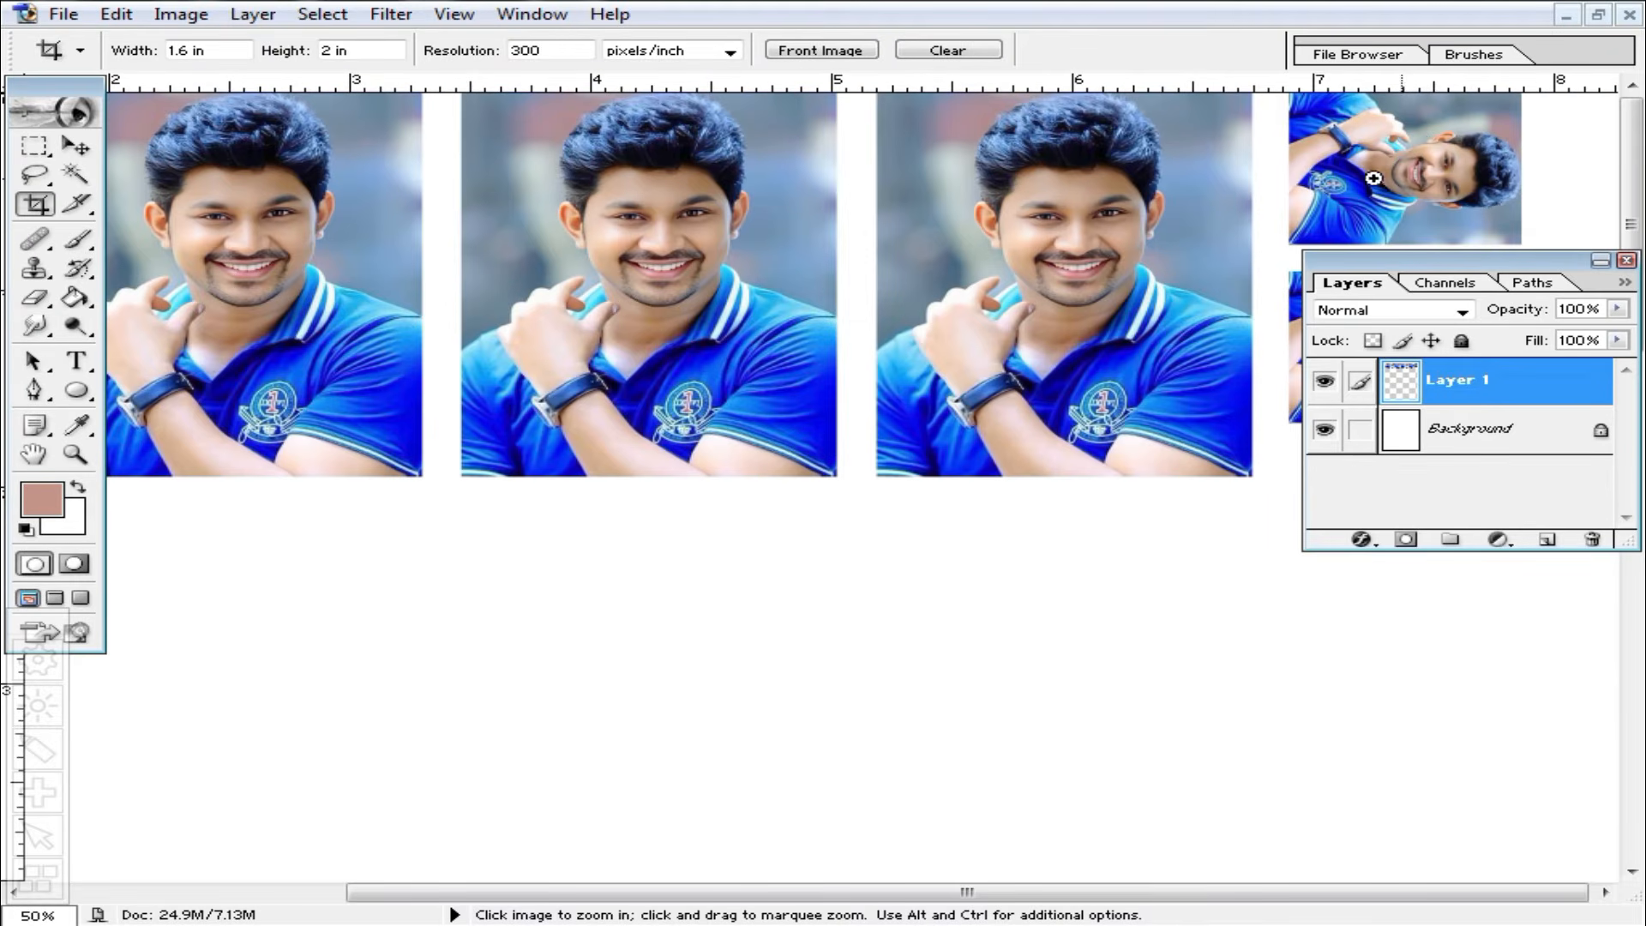
ctrl+alt+click(1249, 177)
Close the sheet with the mixed-size portraits without saving changes.
click(1598, 15)
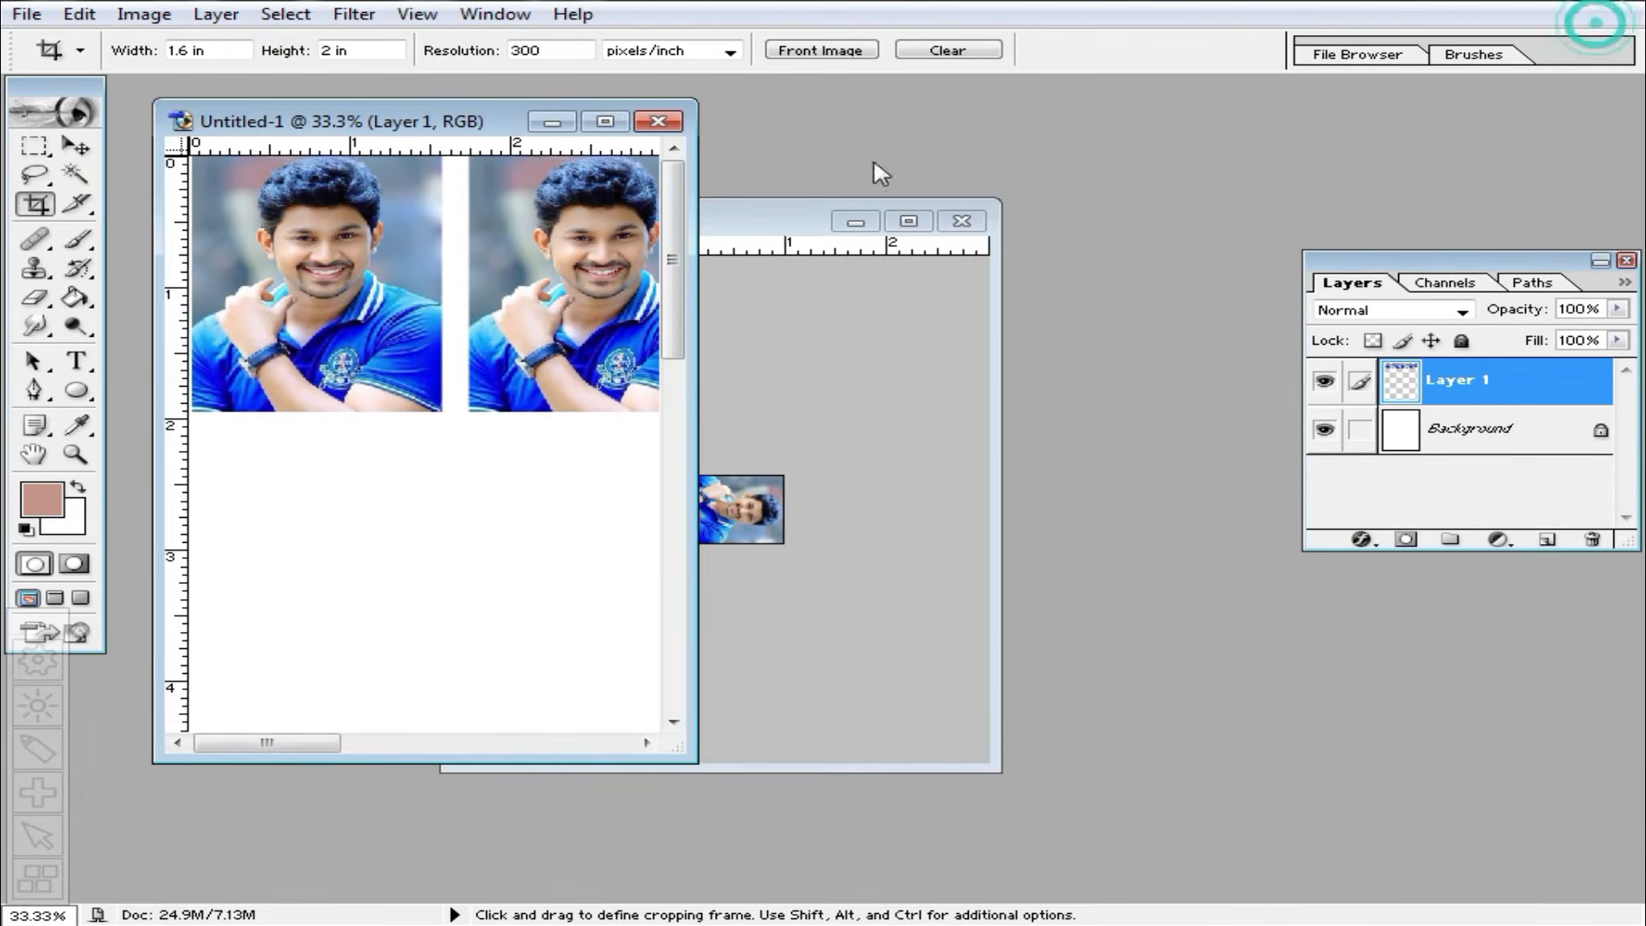
click(658, 120)
click(876, 358)
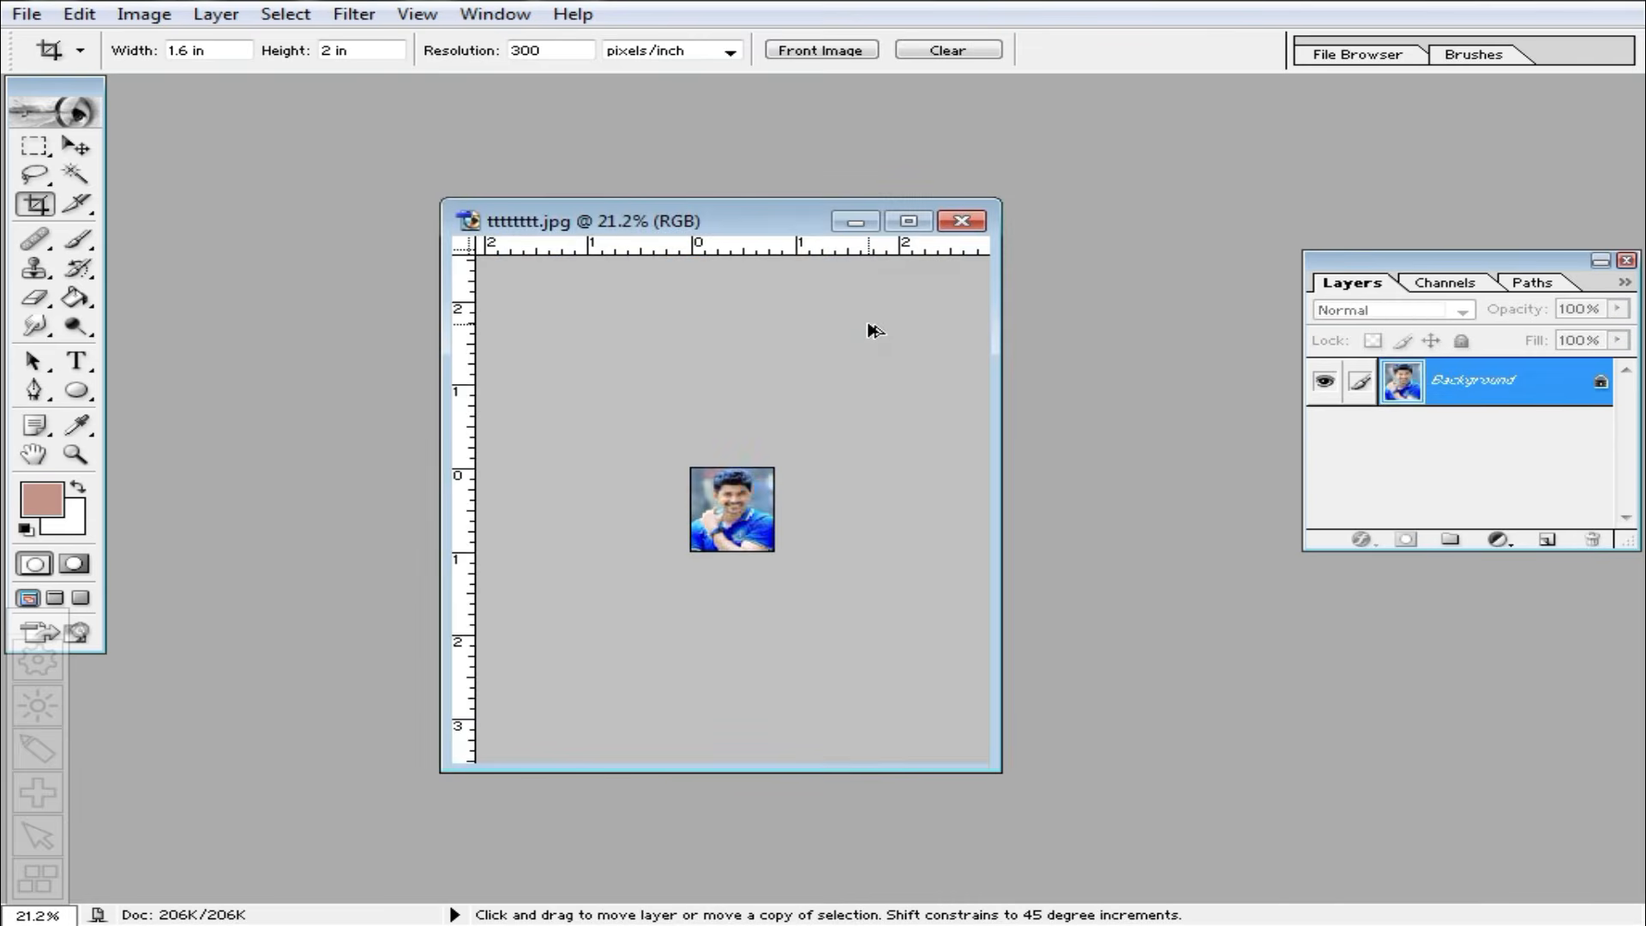
Generate a sheet with five portraits in one row, view the whole page, and close it without saving.
key(ctrl+alt+z)
scroll(924, 394, up, 4)
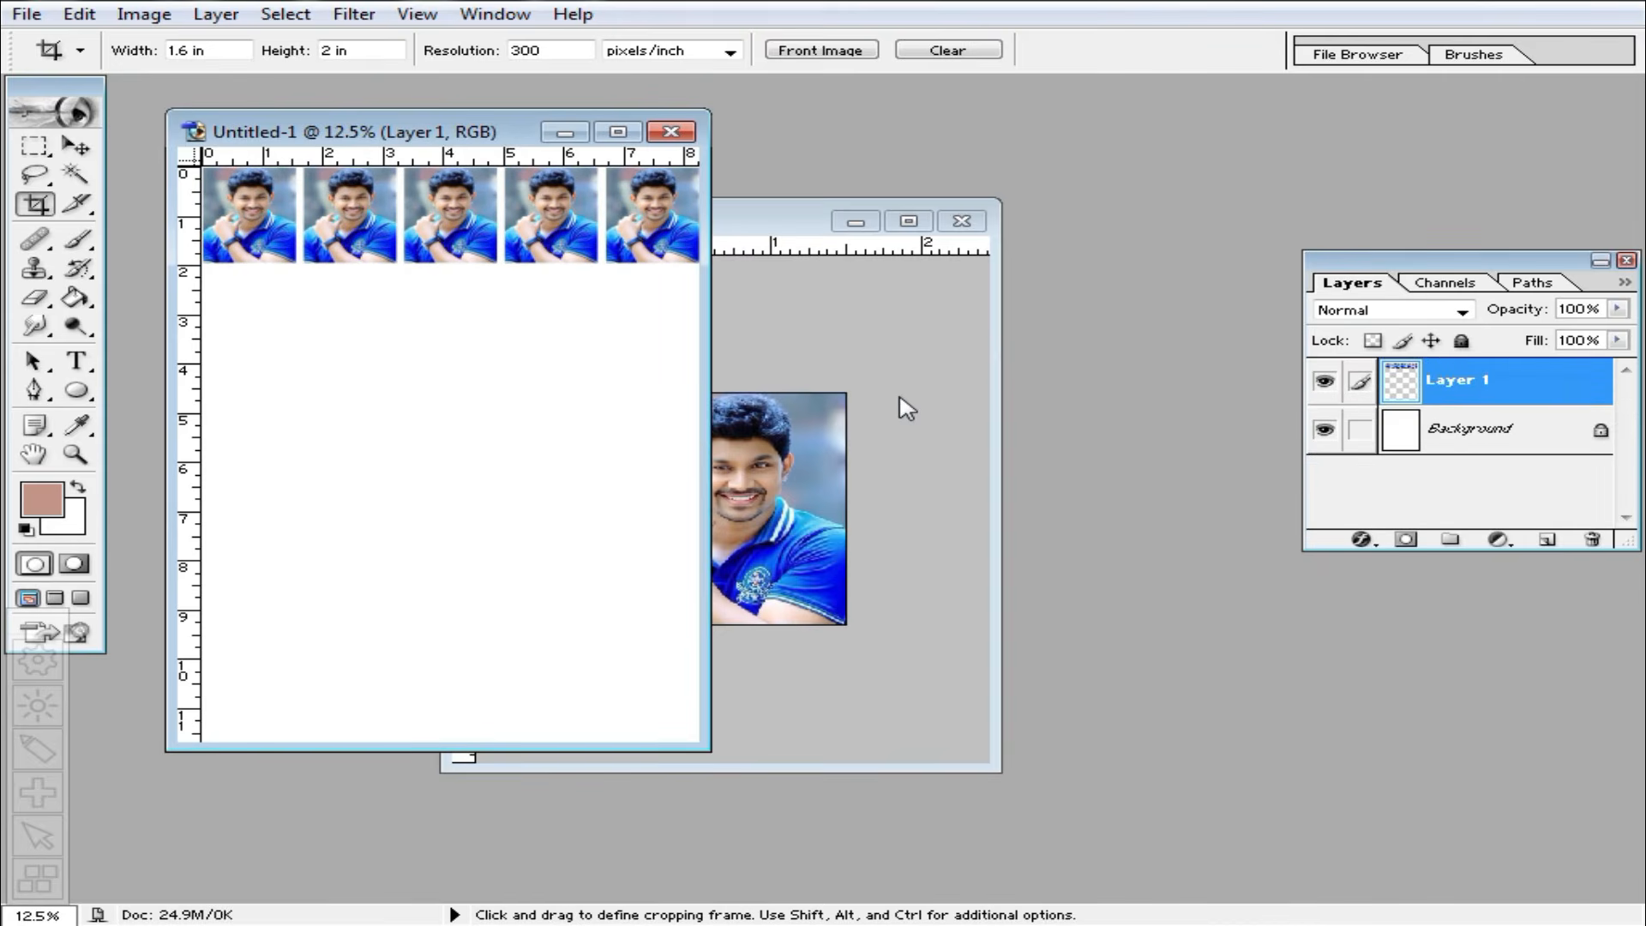
ctrl+alt+click(569, 283)
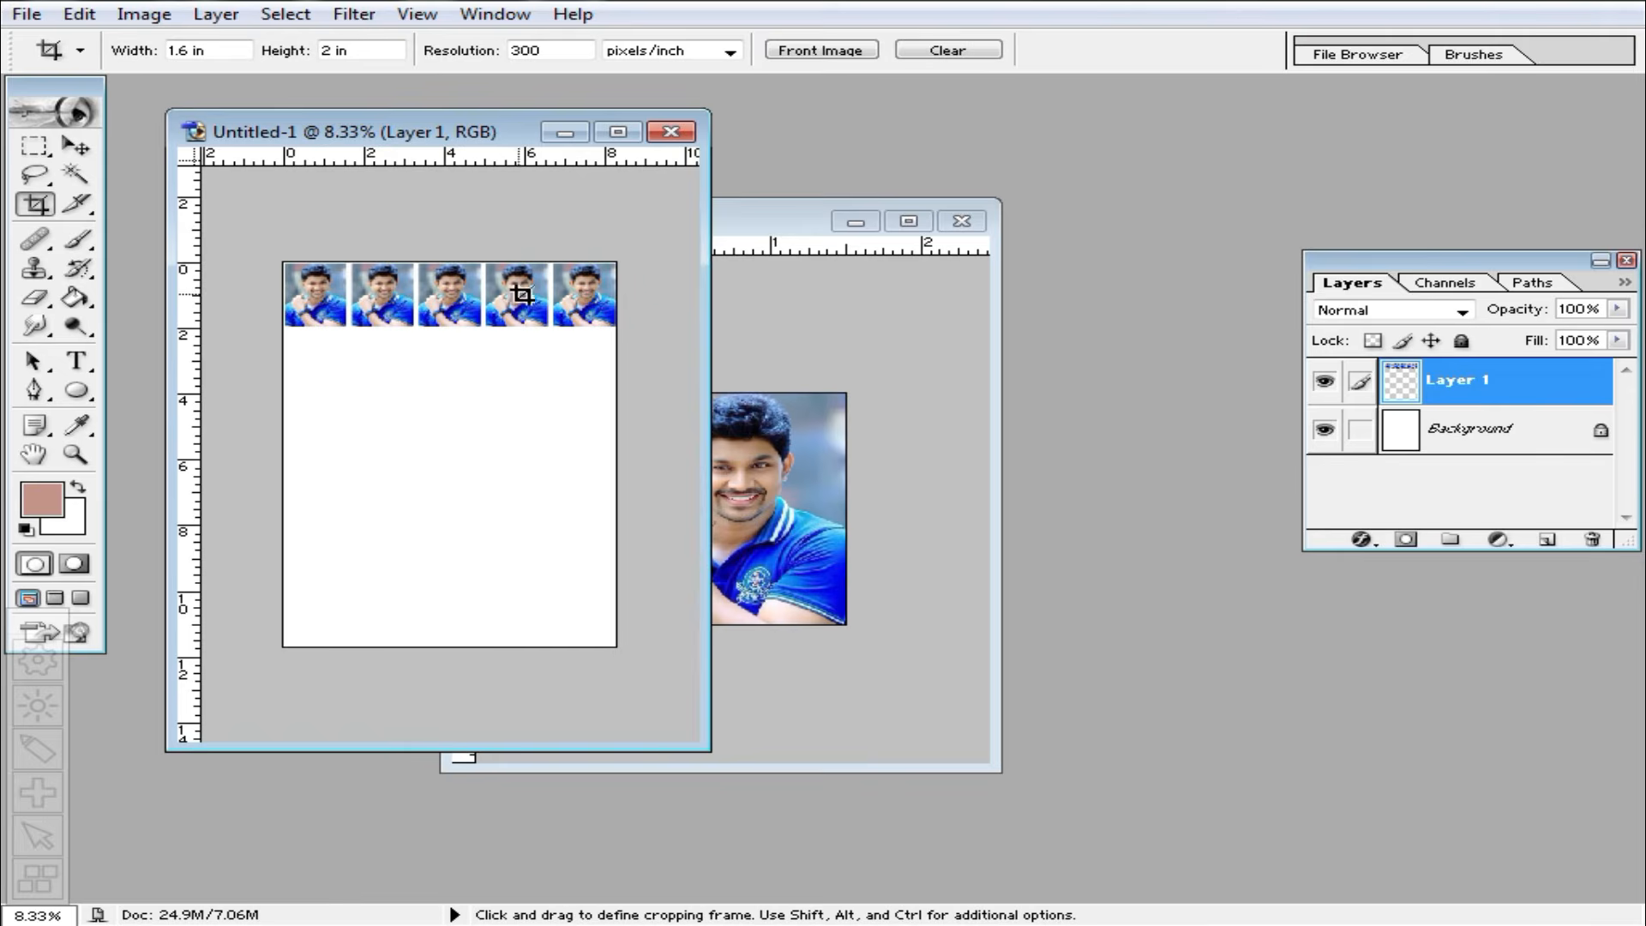
click(672, 131)
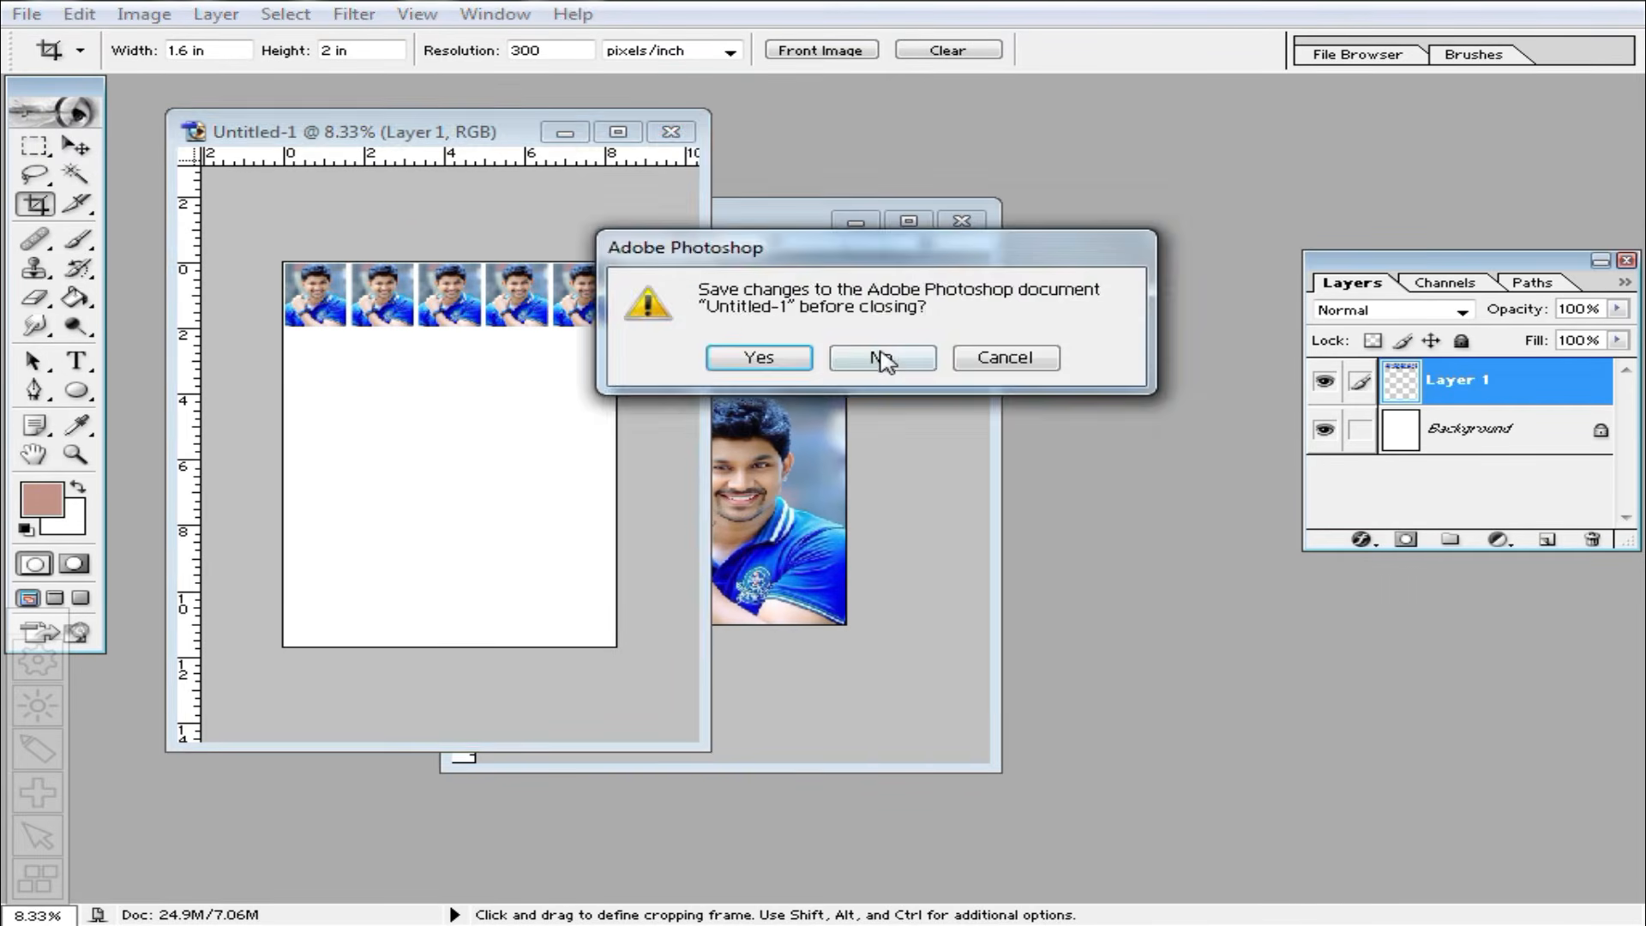
click(893, 357)
drag(753, 231, 780, 205)
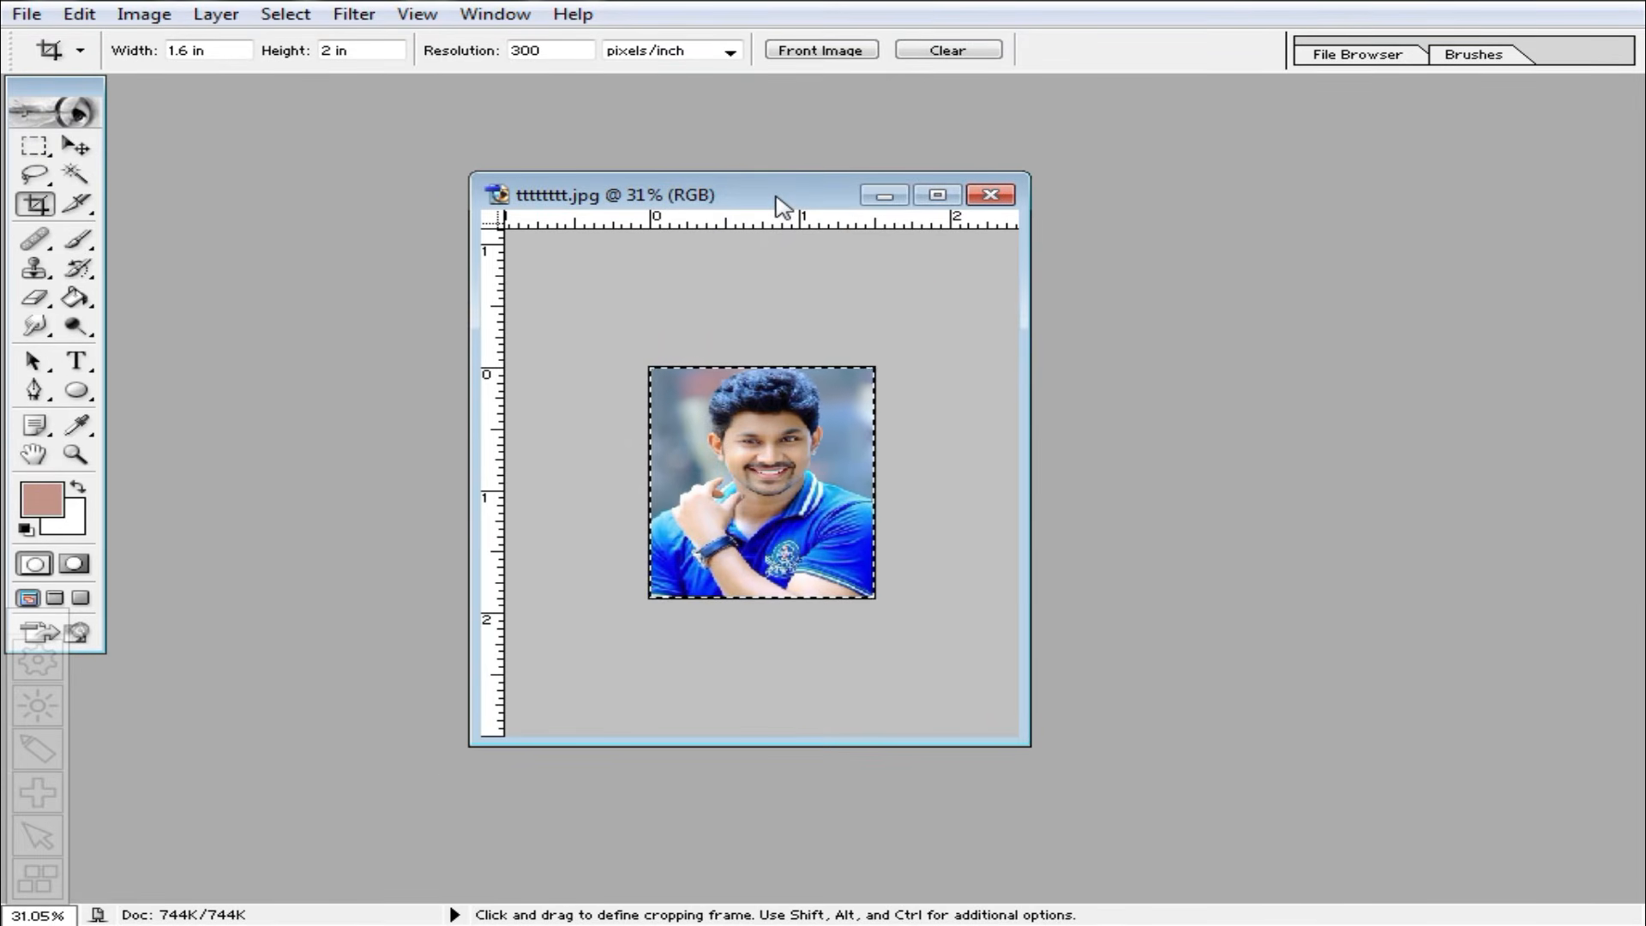
Generate a sheet with two rows of four portraits, inspect it enlarged, and close it without saving.
key(F7)
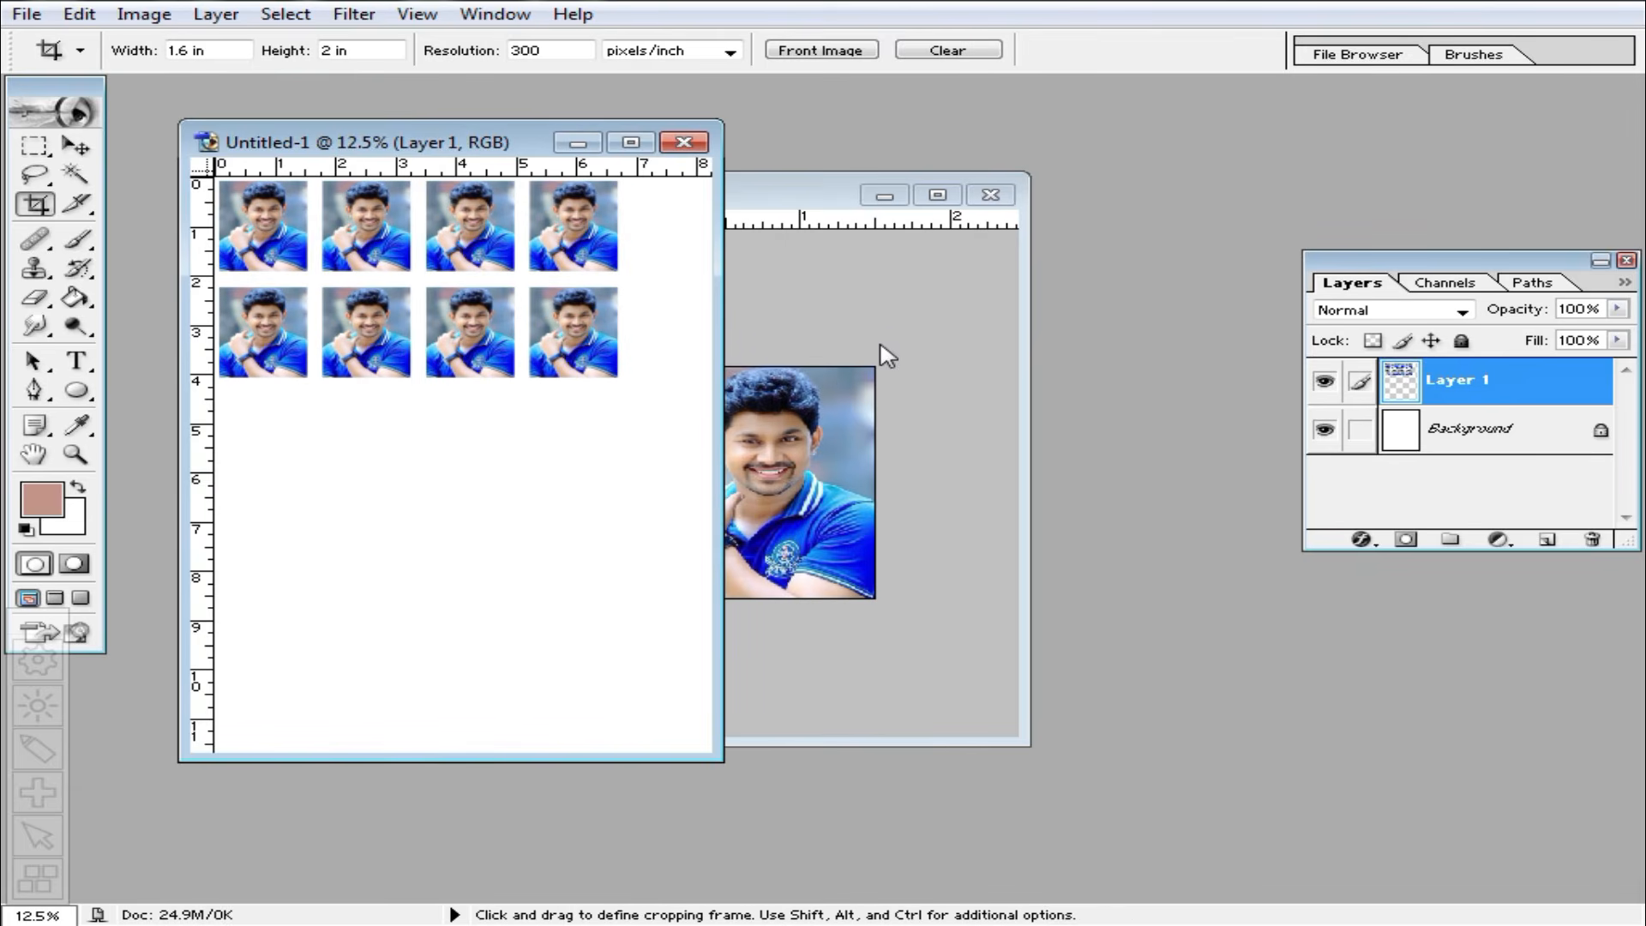
double_click(506, 144)
ctrl+click(747, 262)
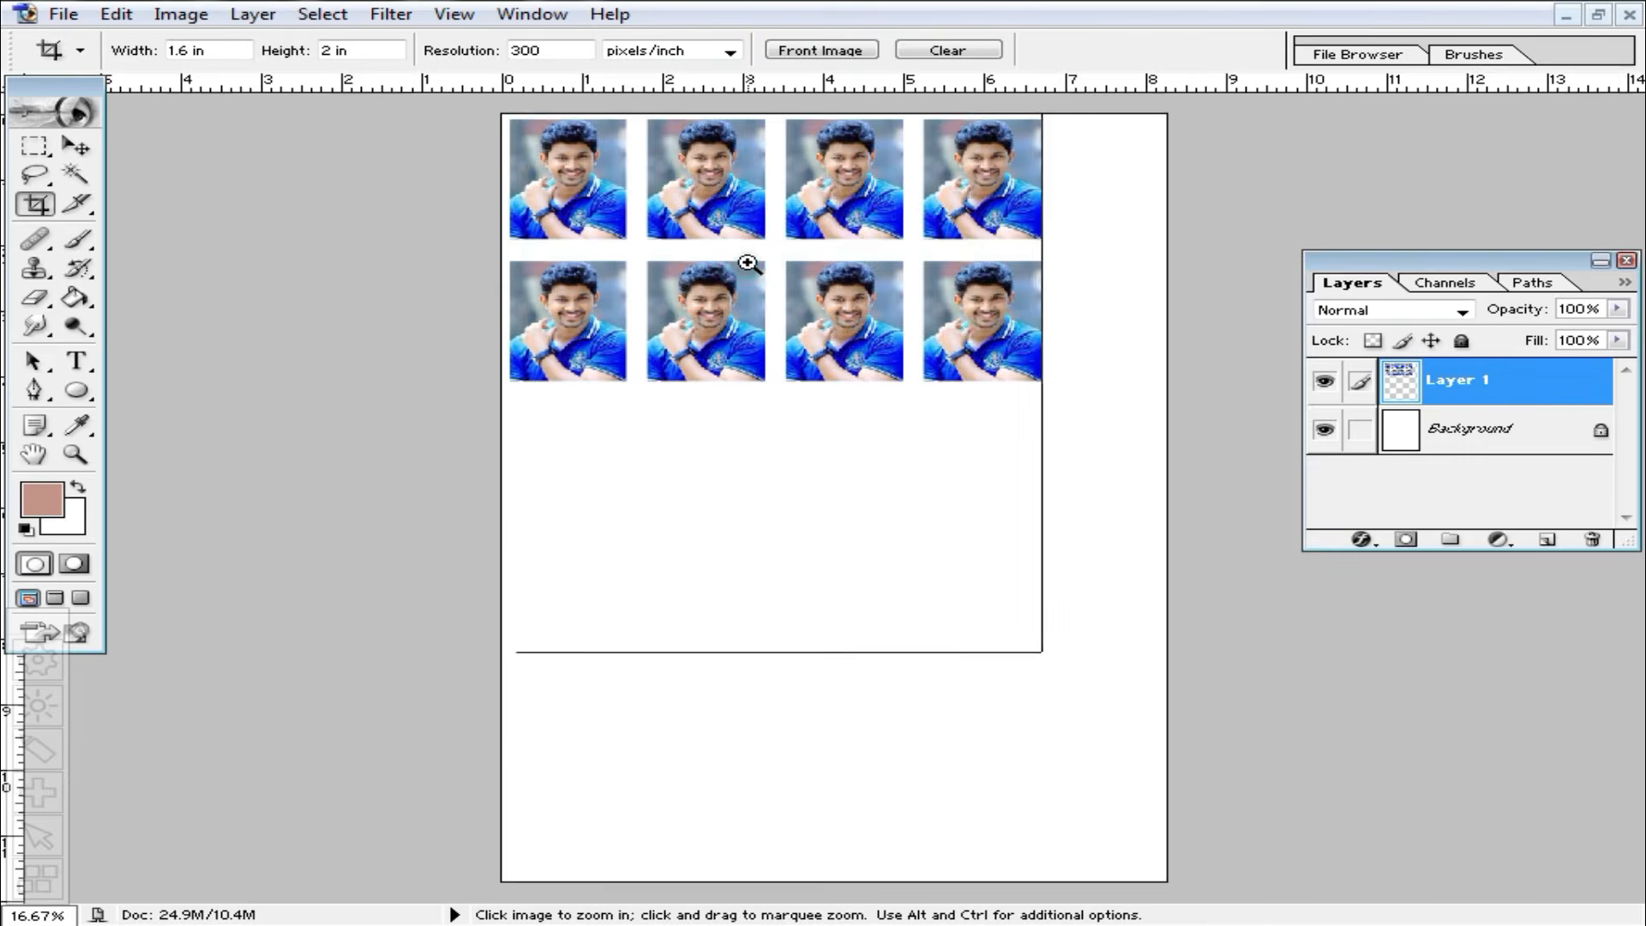
ctrl+click(749, 263)
ctrl+click(754, 271)
click(1598, 13)
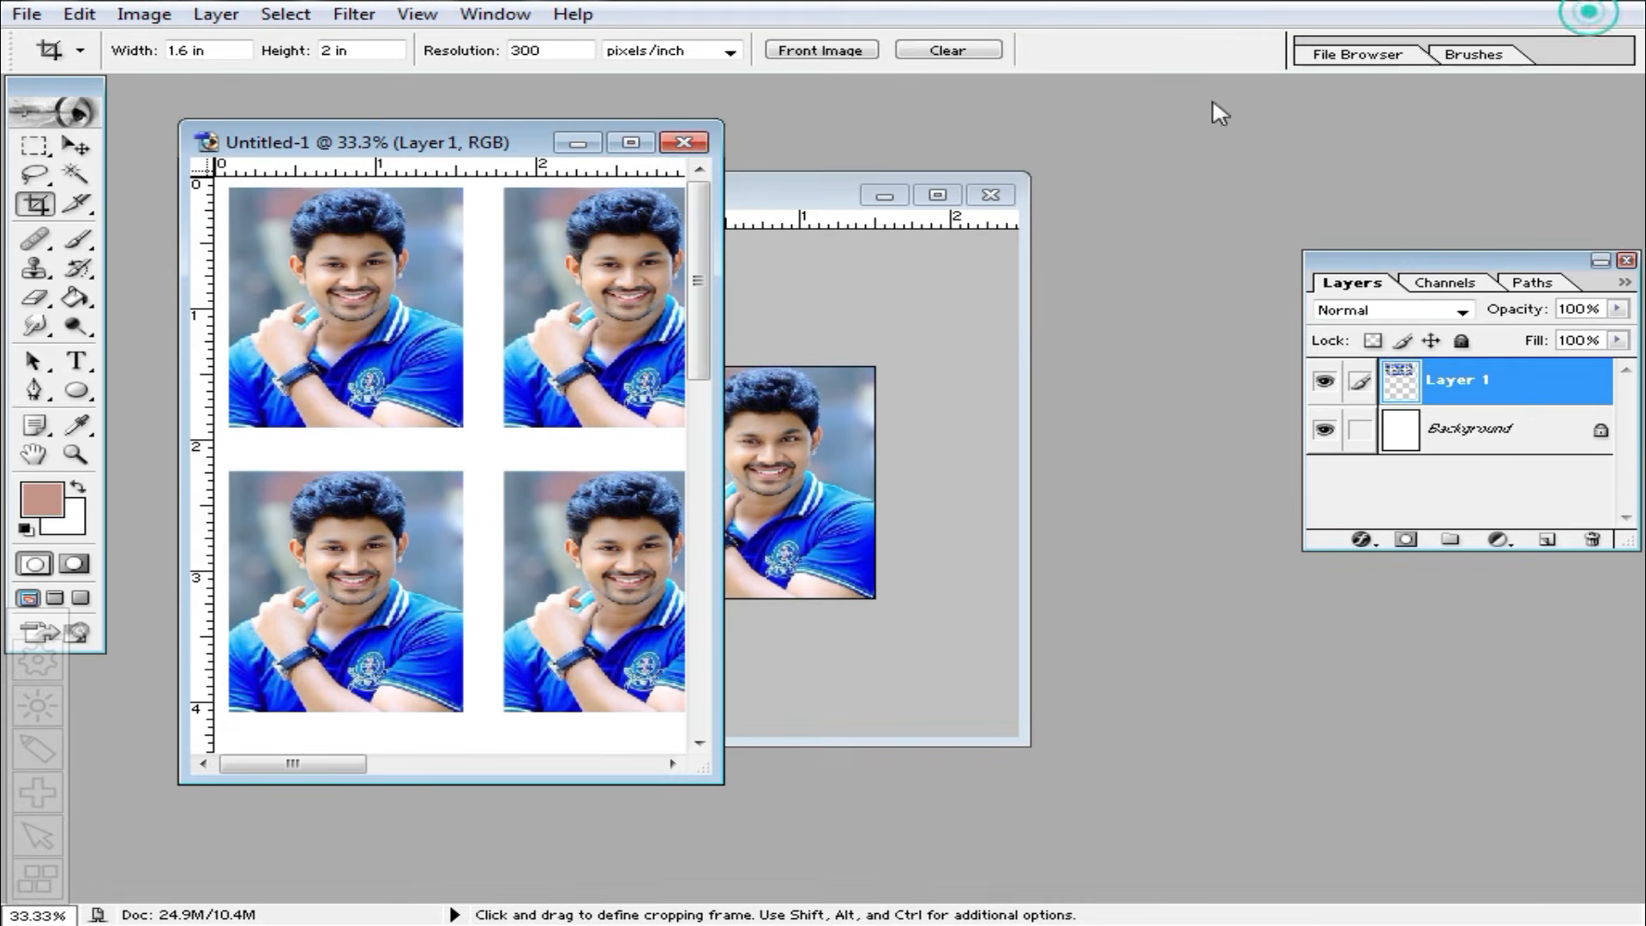
click(684, 141)
click(882, 356)
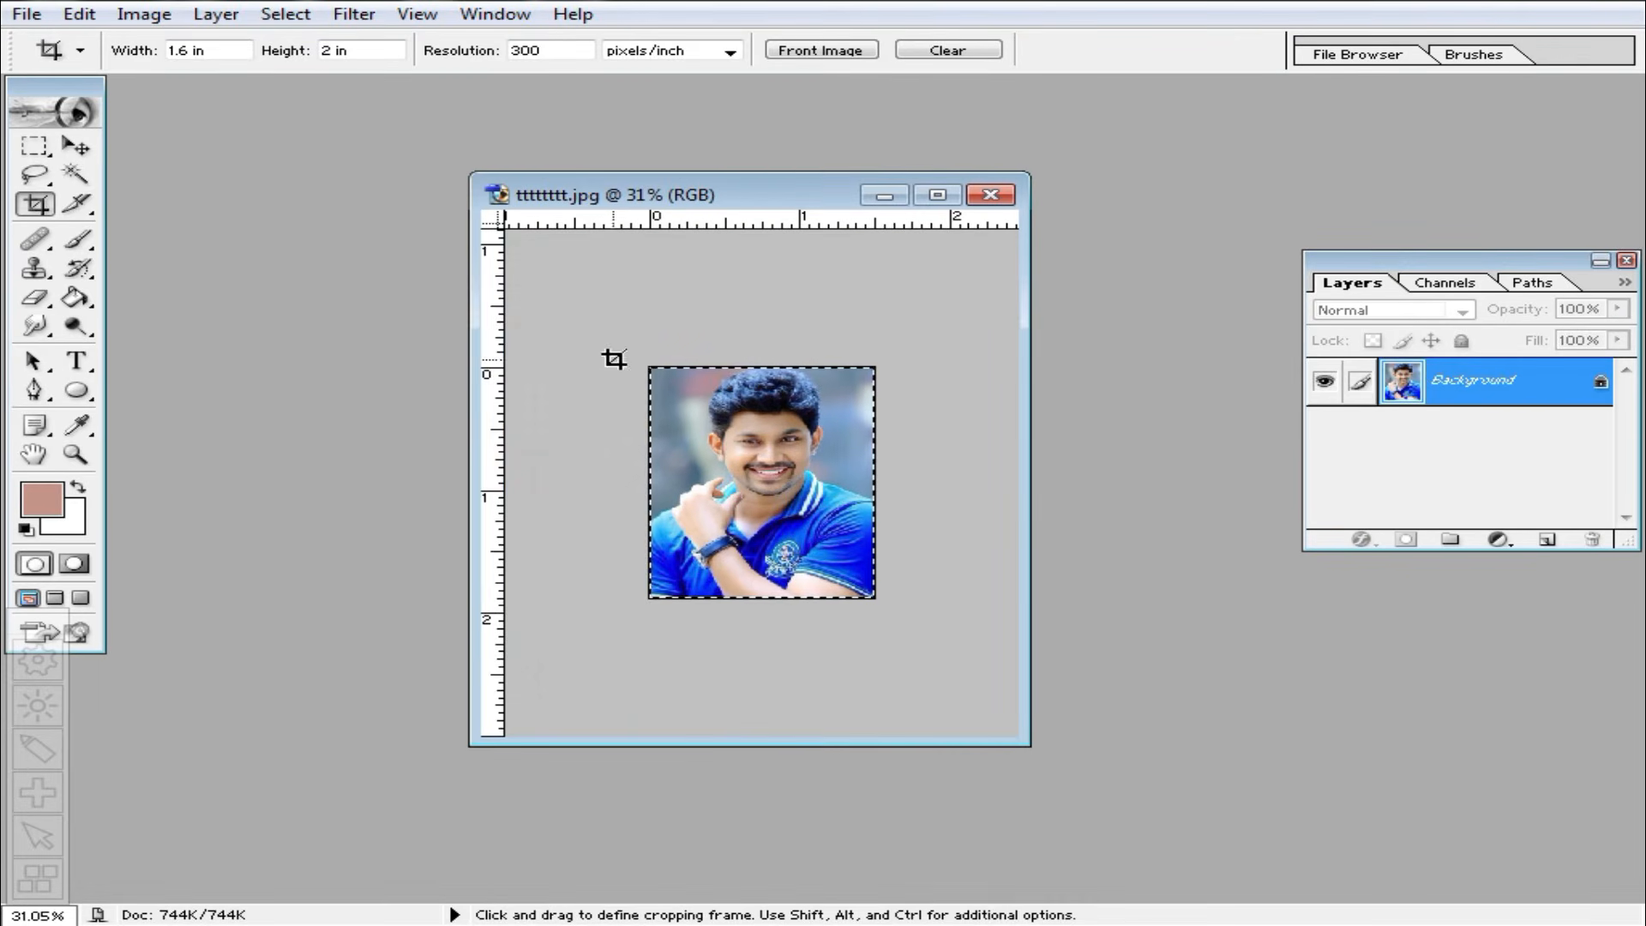
Create a new blank A4 page and copy the cropped portrait onto it.
key(ctrl+n)
click(972, 364)
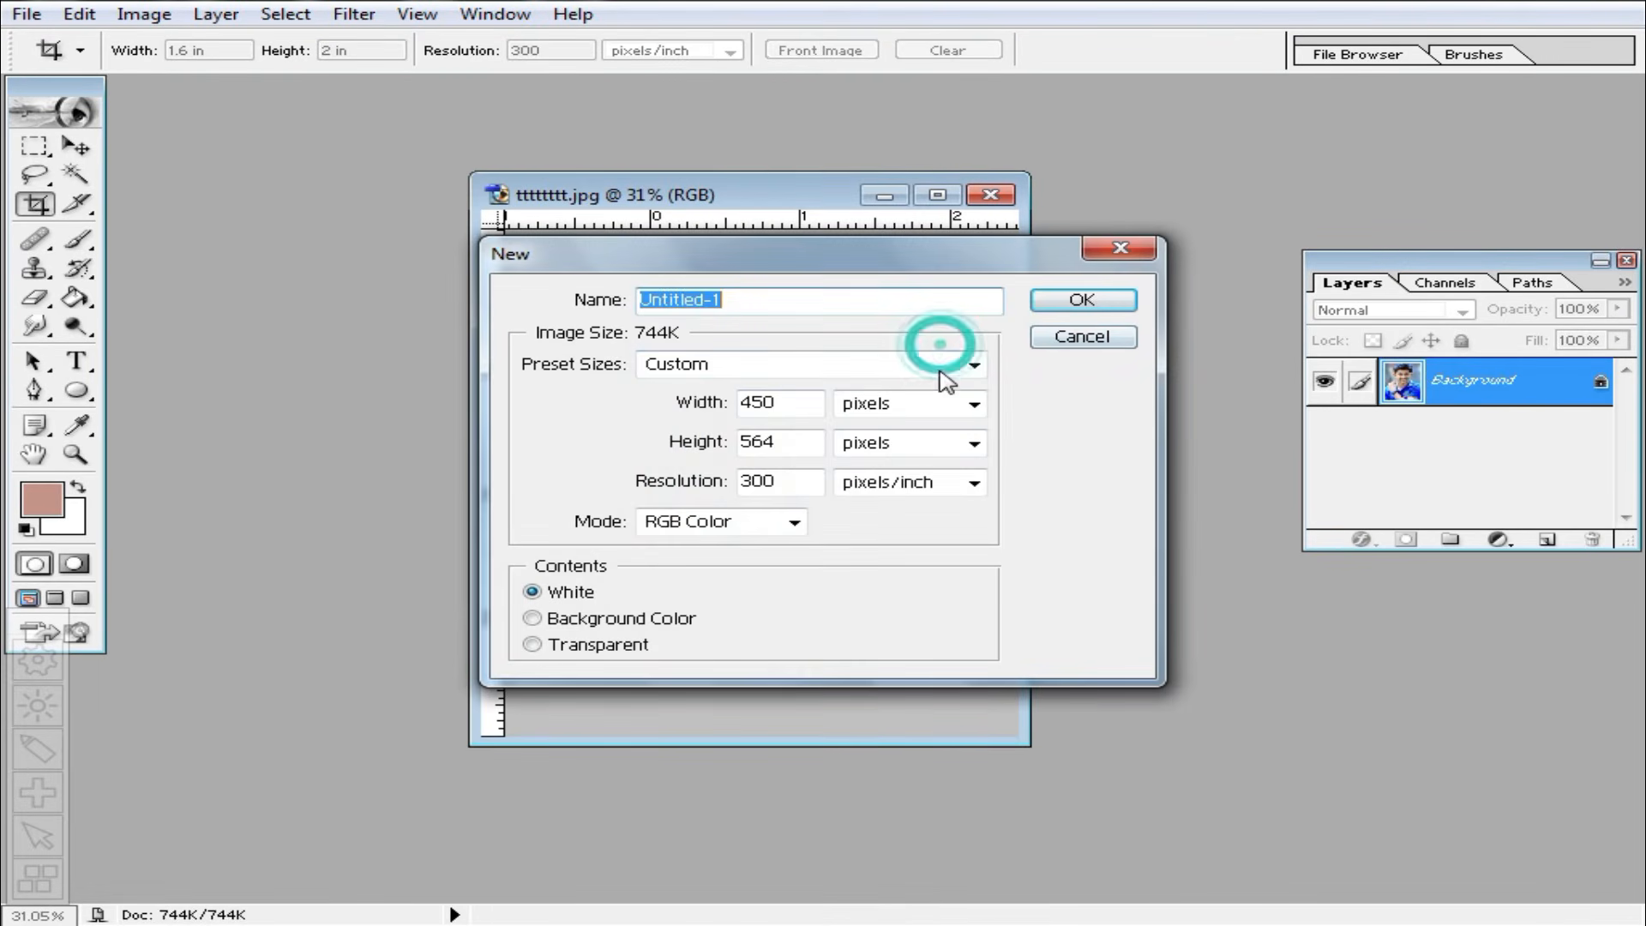
click(709, 550)
click(1124, 305)
drag(779, 194, 1115, 178)
drag(1111, 414, 446, 377)
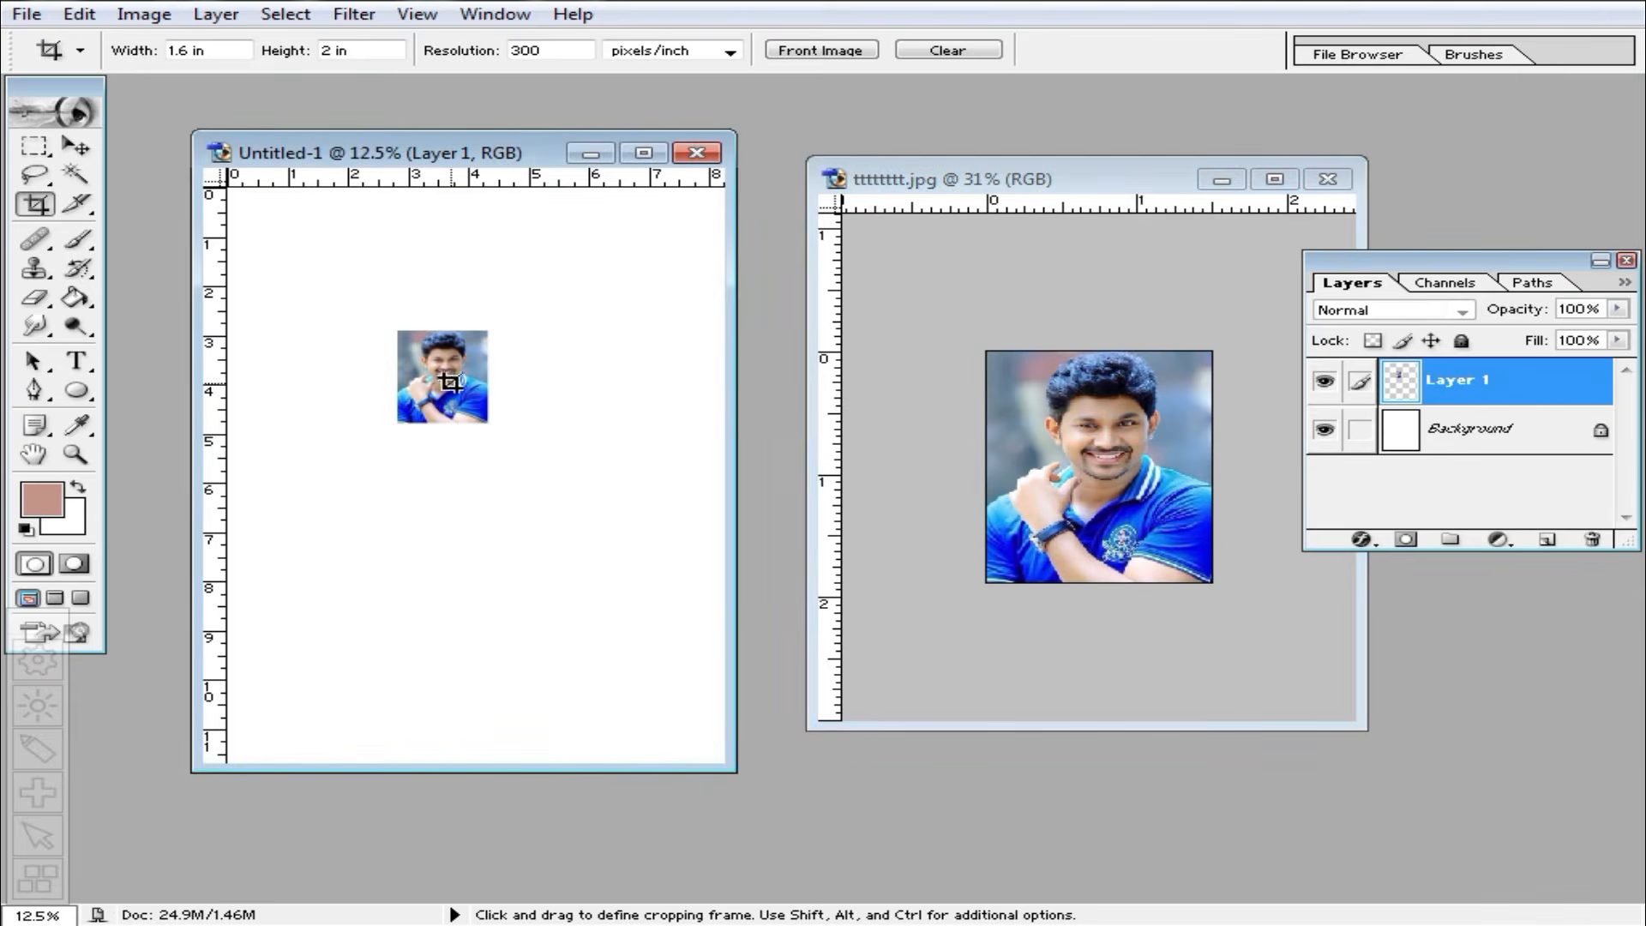
Place the portrait at the page's upper left corner and duplicate it into an evenly spaced row of four.
double_click(493, 153)
click(75, 148)
drag(815, 430, 950, 287)
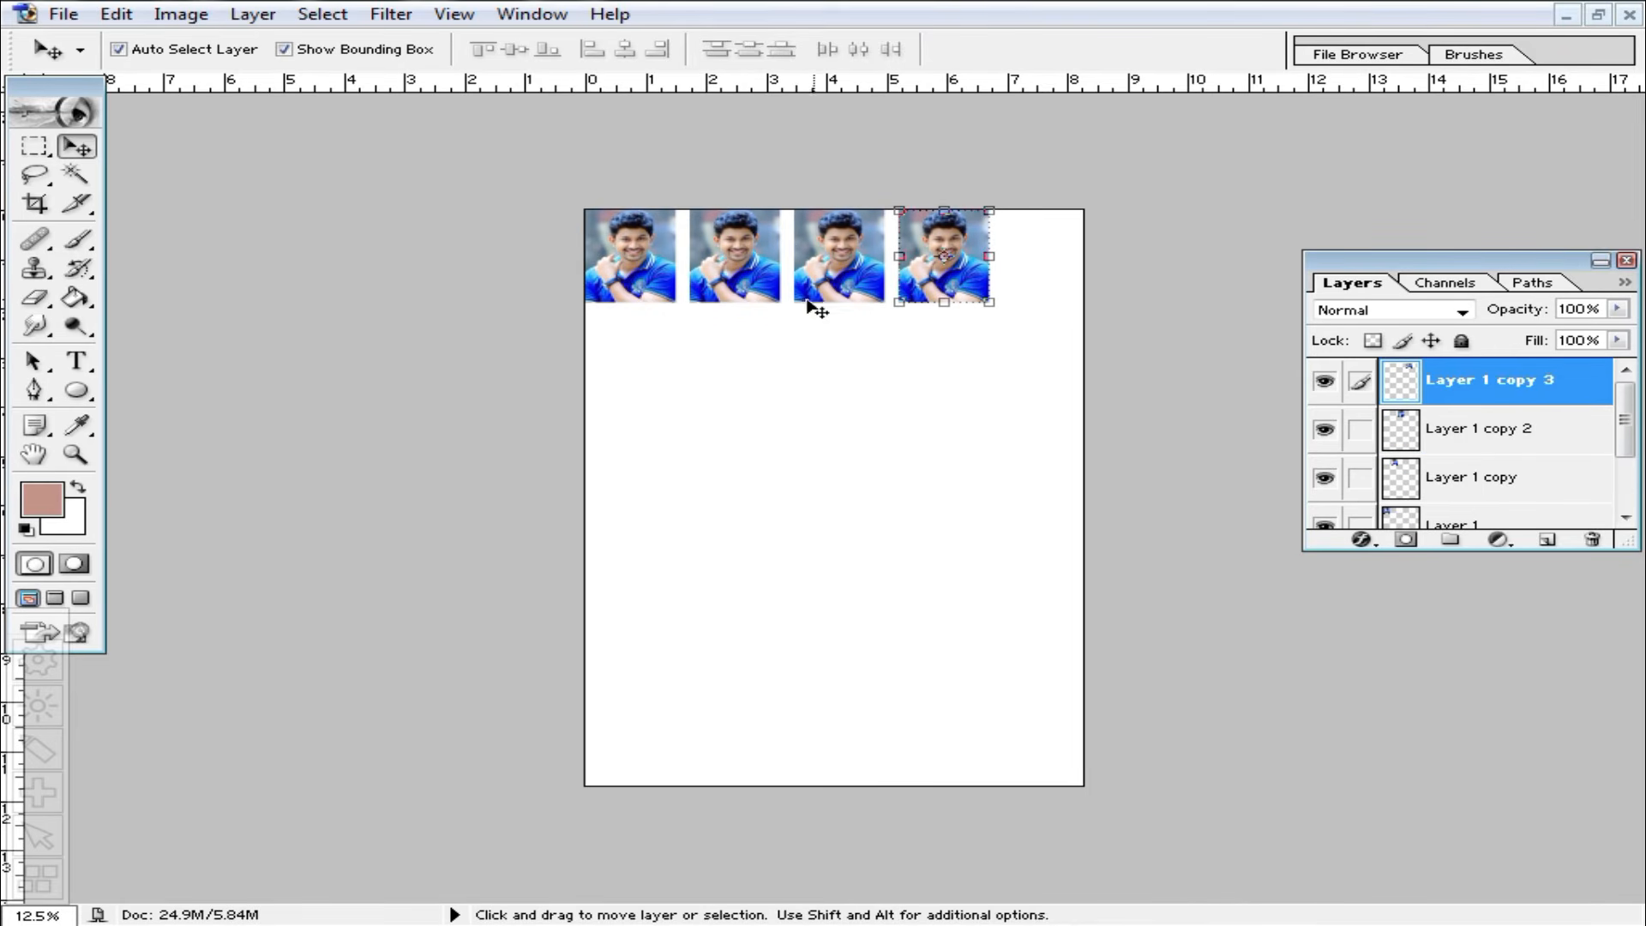
Merge the four portraits into one layer, duplicate the row directly below, and inspect both rows enlarged.
key(ctrl+e)
key(ctrl+e)
key(ctrl+e)
drag(798, 317, 768, 377)
drag(615, 206, 1034, 611)
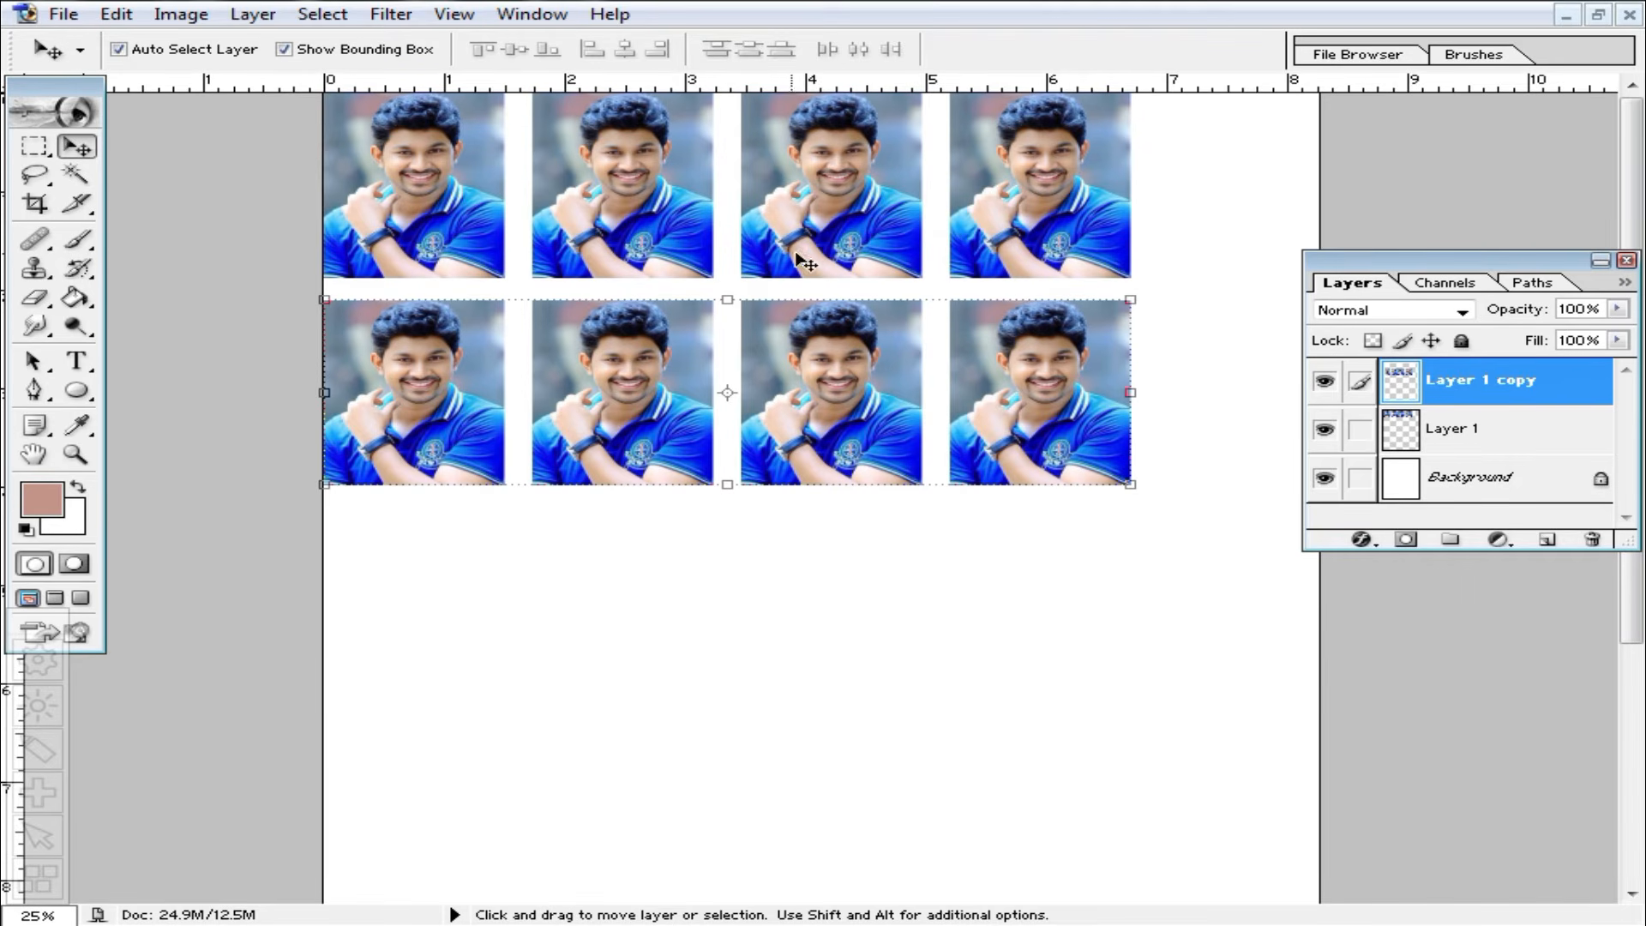
Close the manually arranged sheet without saving and reposition the portrait's window in the workspace.
click(1599, 15)
click(699, 154)
click(882, 357)
drag(1359, 163, 1120, 166)
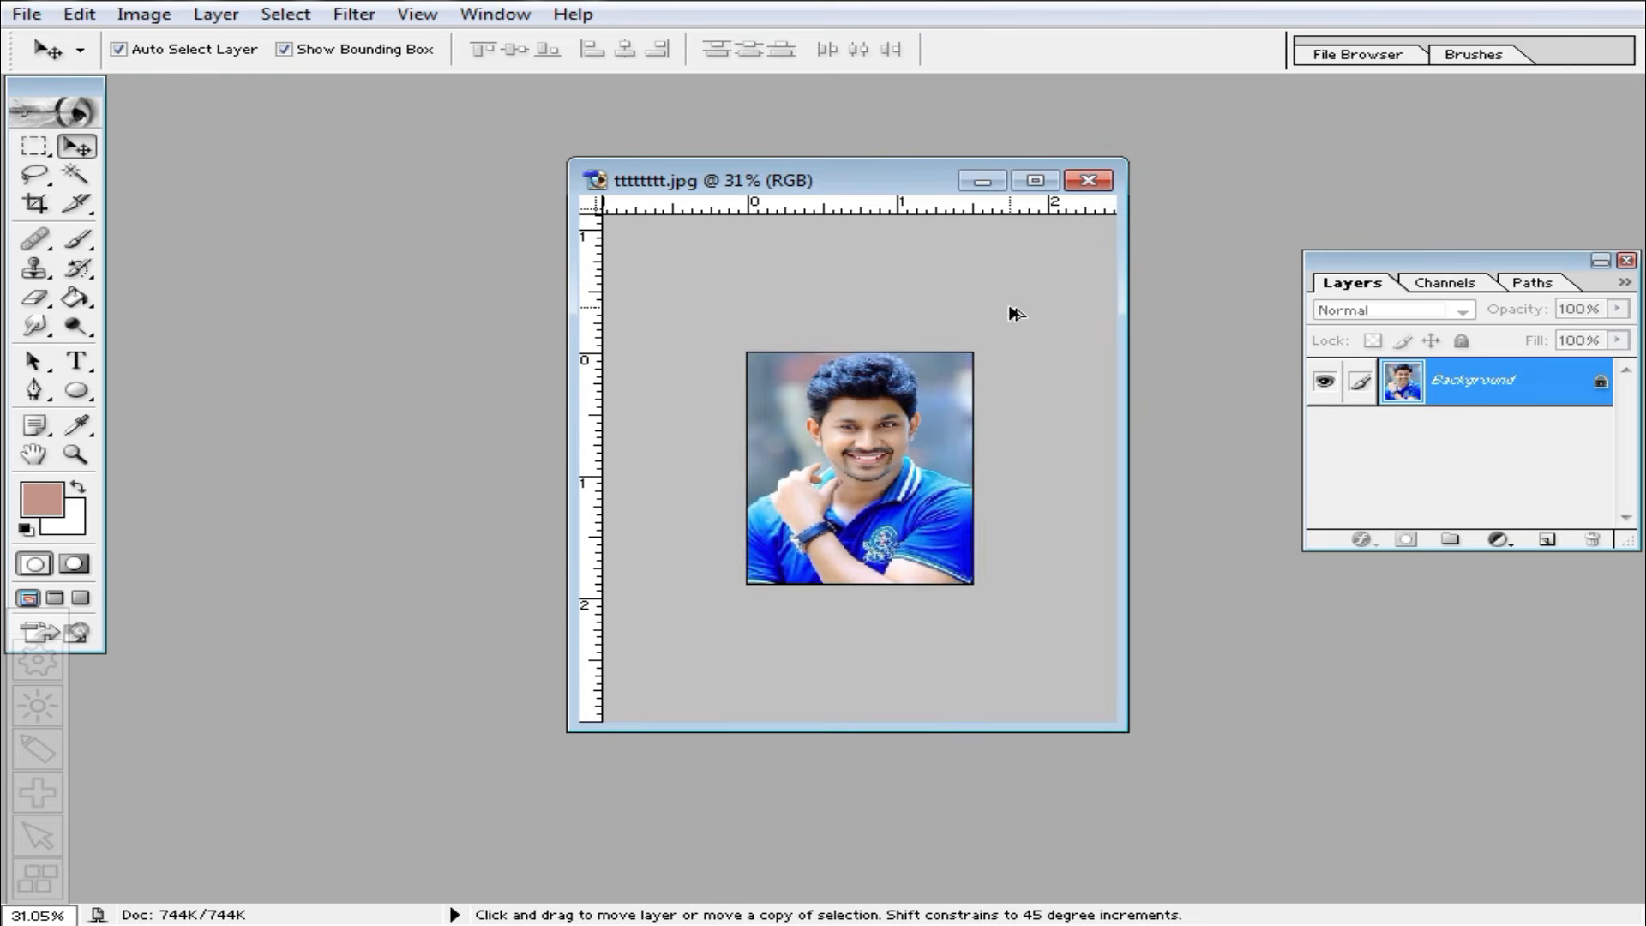
drag(940, 177, 878, 159)
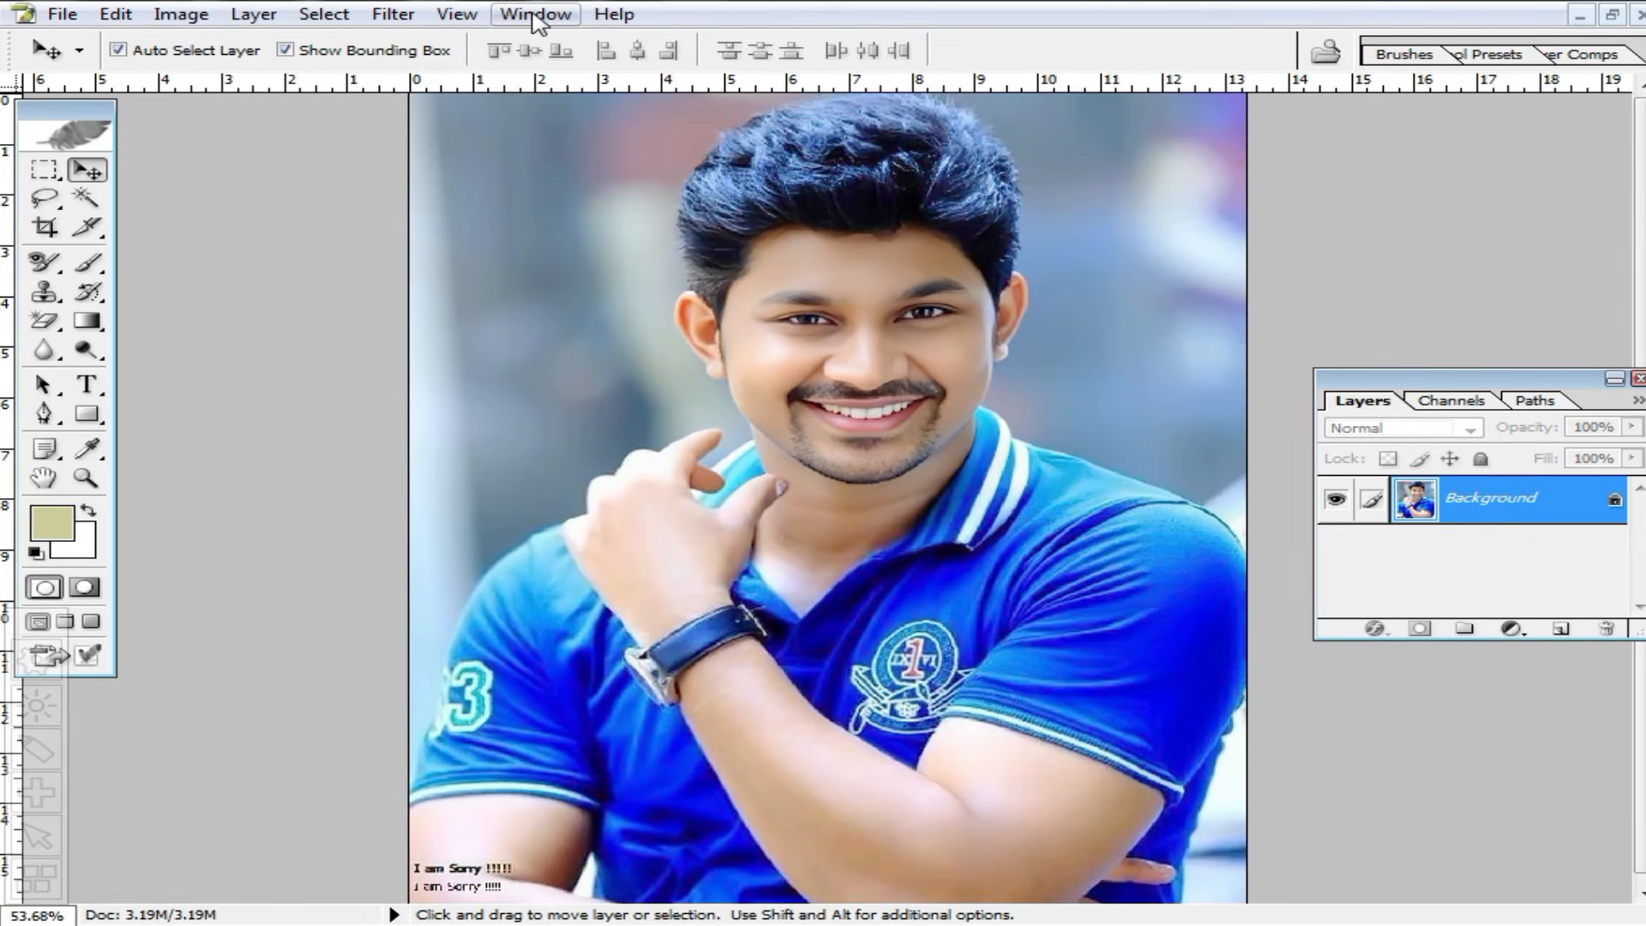
Show the Actions palette and arrange it below the Layers palette beside the portrait.
click(534, 15)
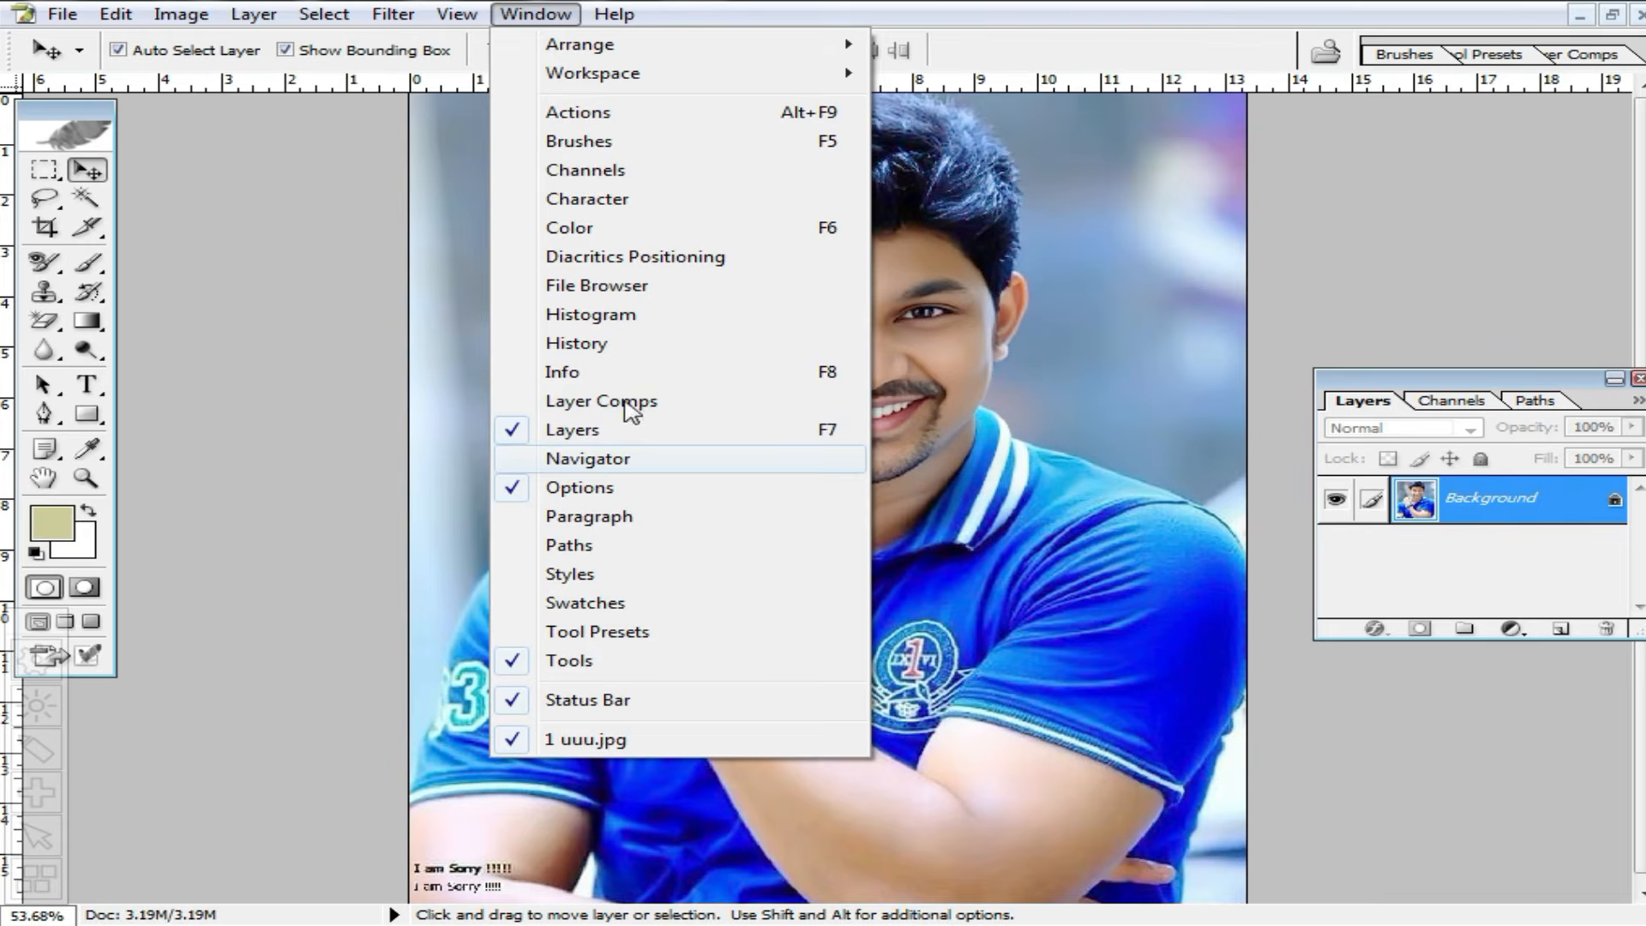
click(609, 113)
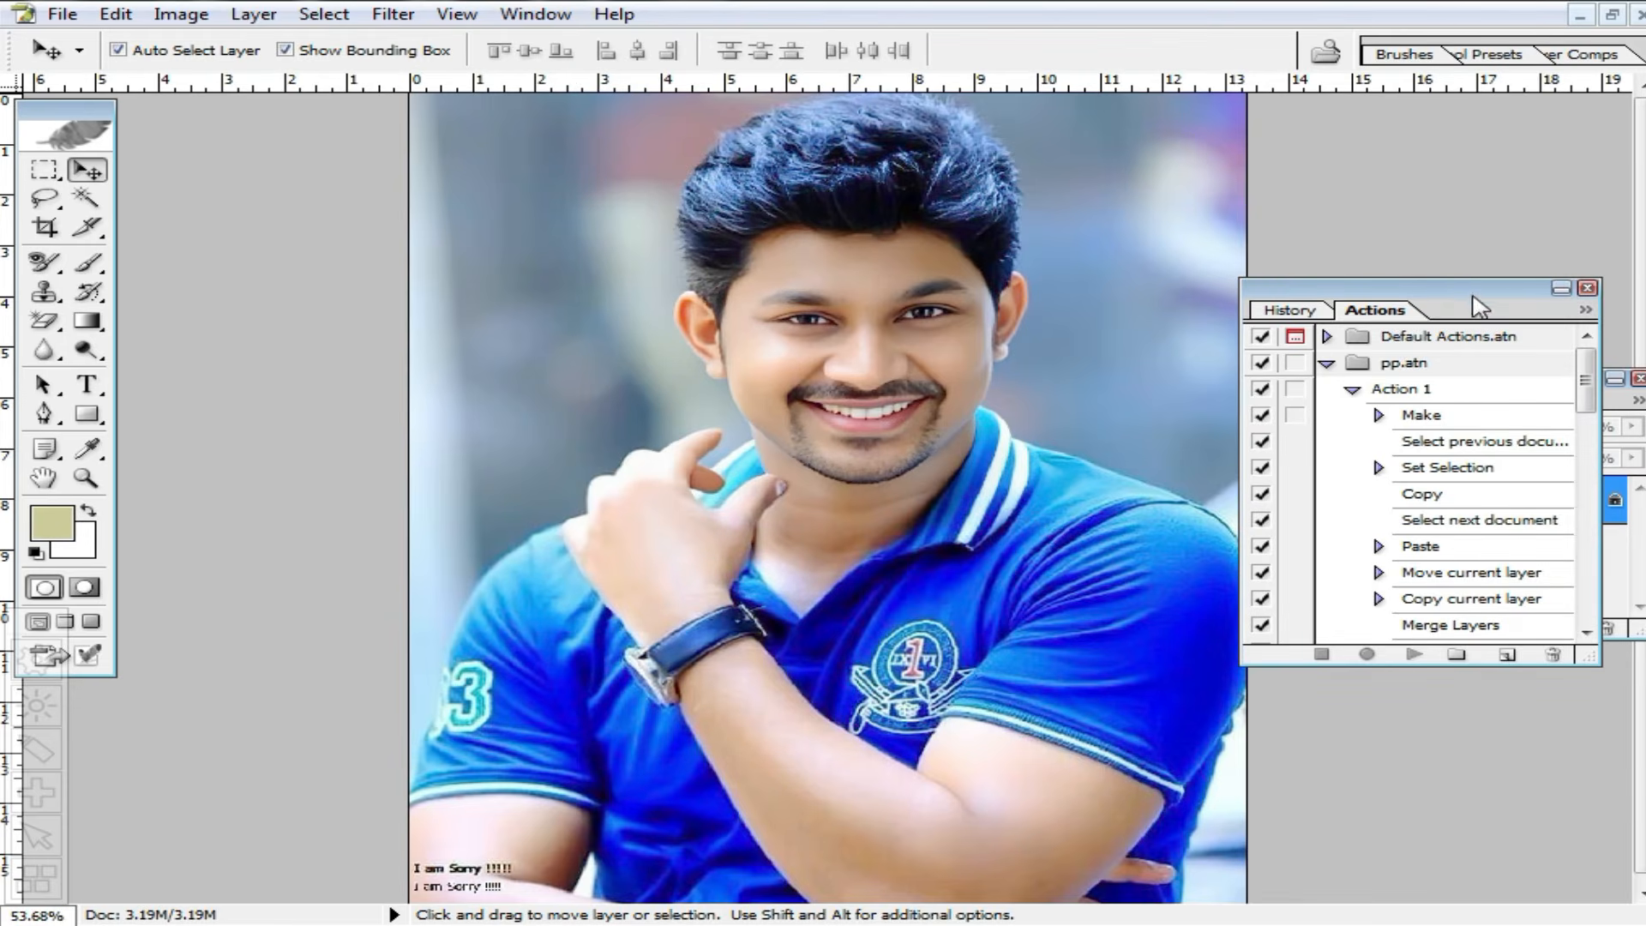
drag(1463, 284, 1463, 365)
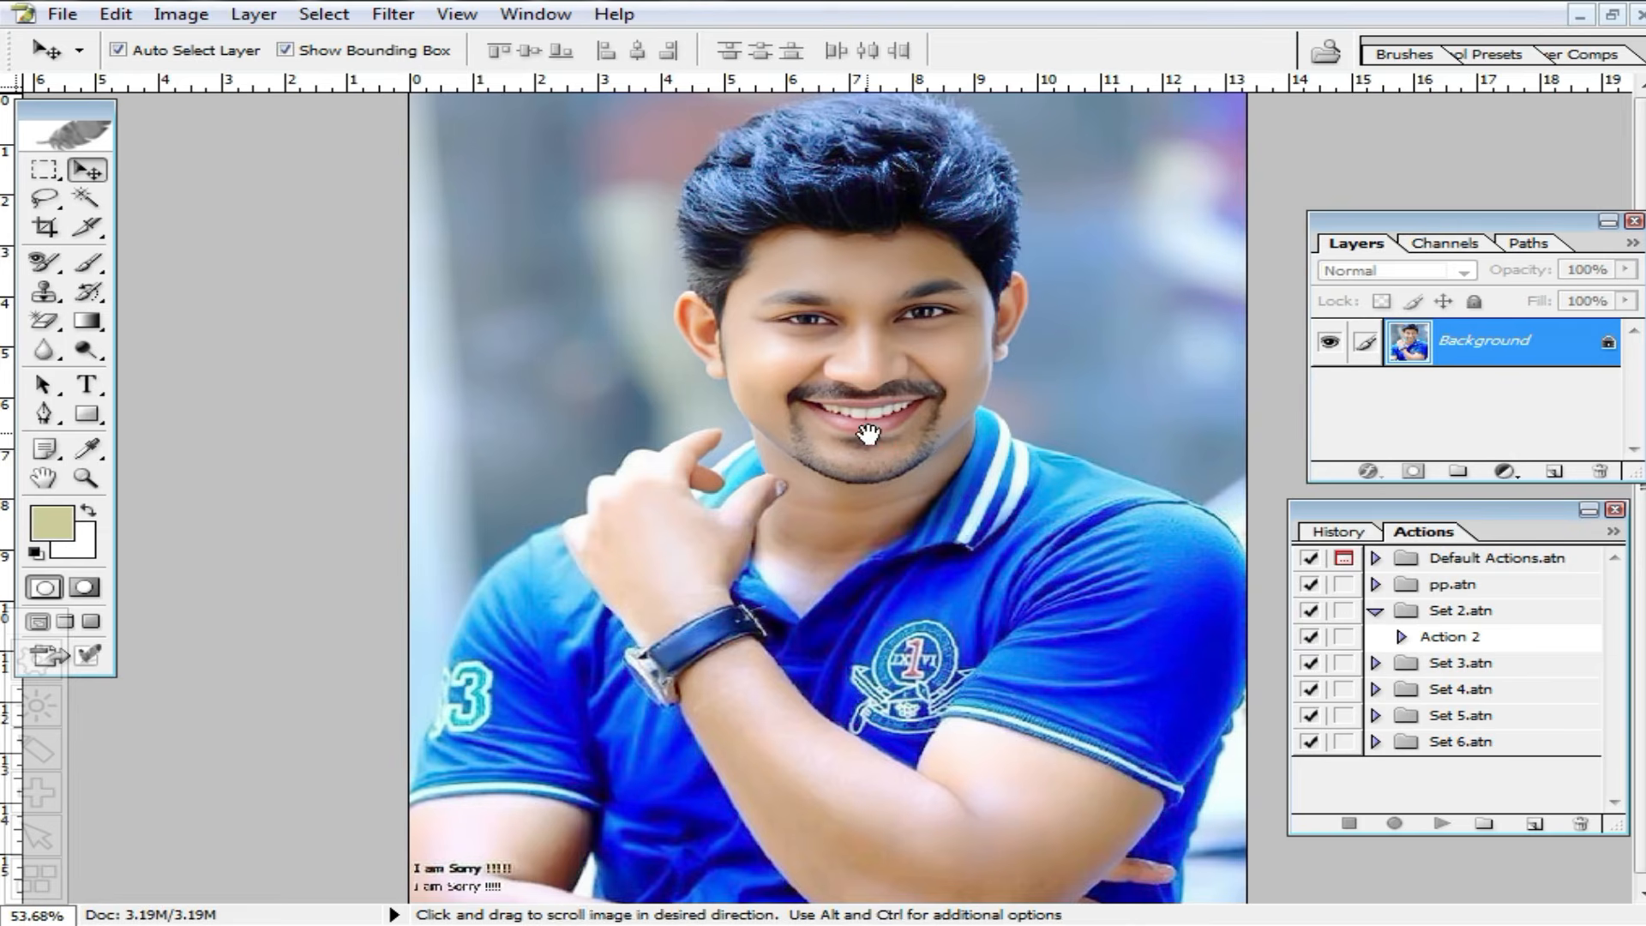
Crop the portrait to 40 mm wide by 50 mm high at 300 pixels/inch, framing the head and folded arm.
key(ctrl+minus)
key(ctrl+minus)
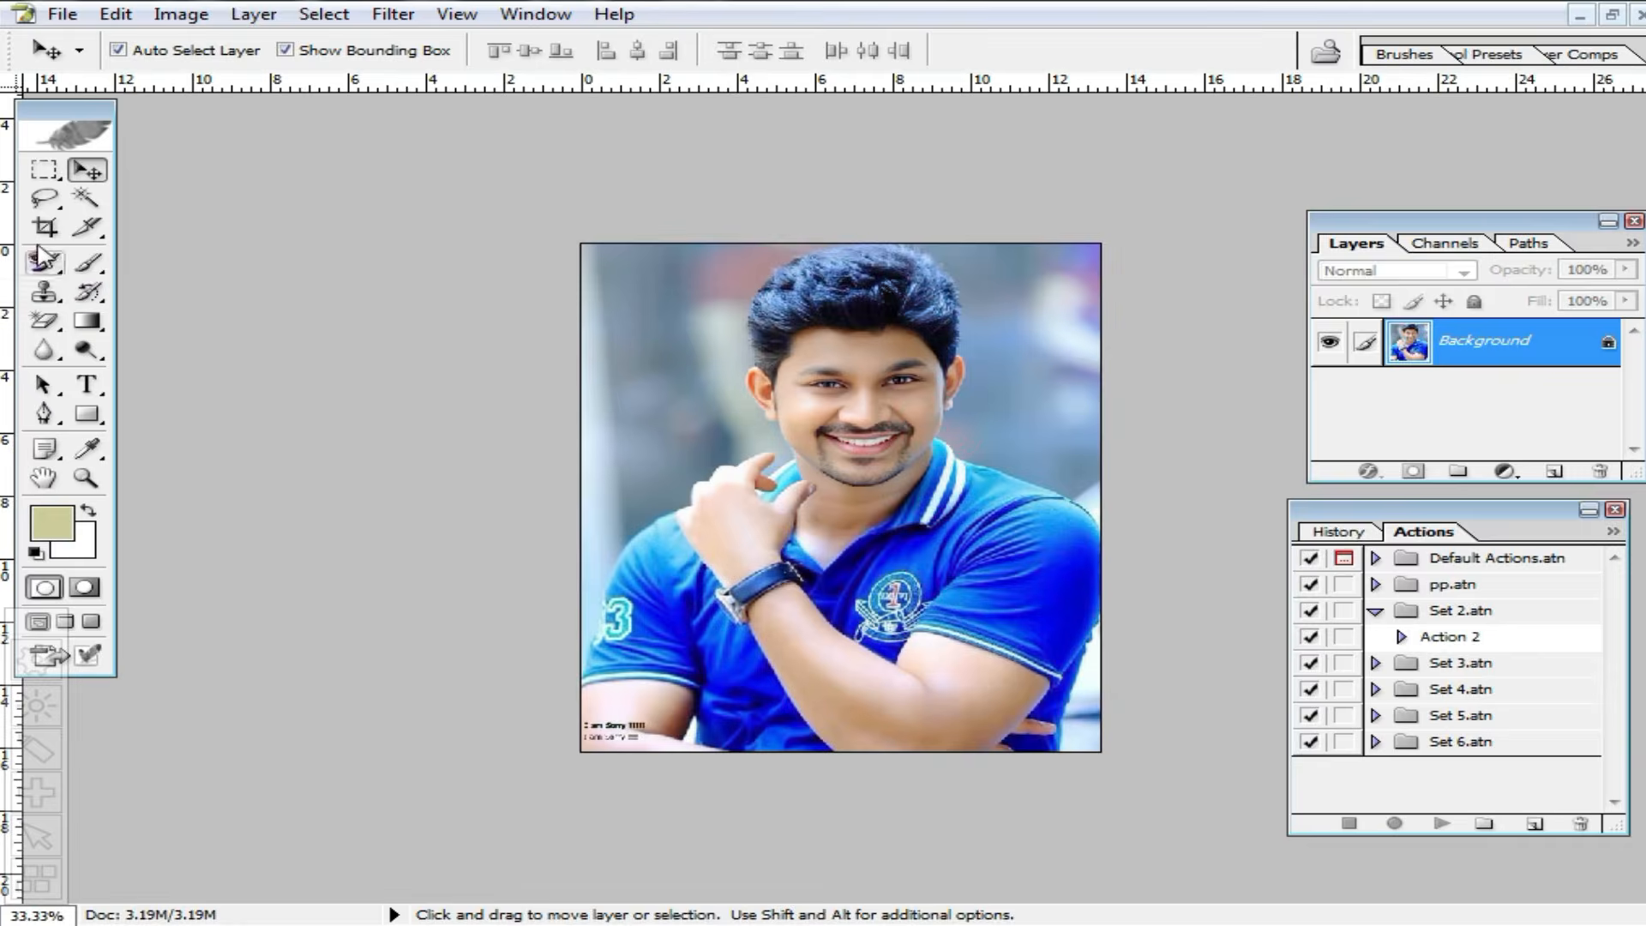
click(45, 228)
click(210, 51)
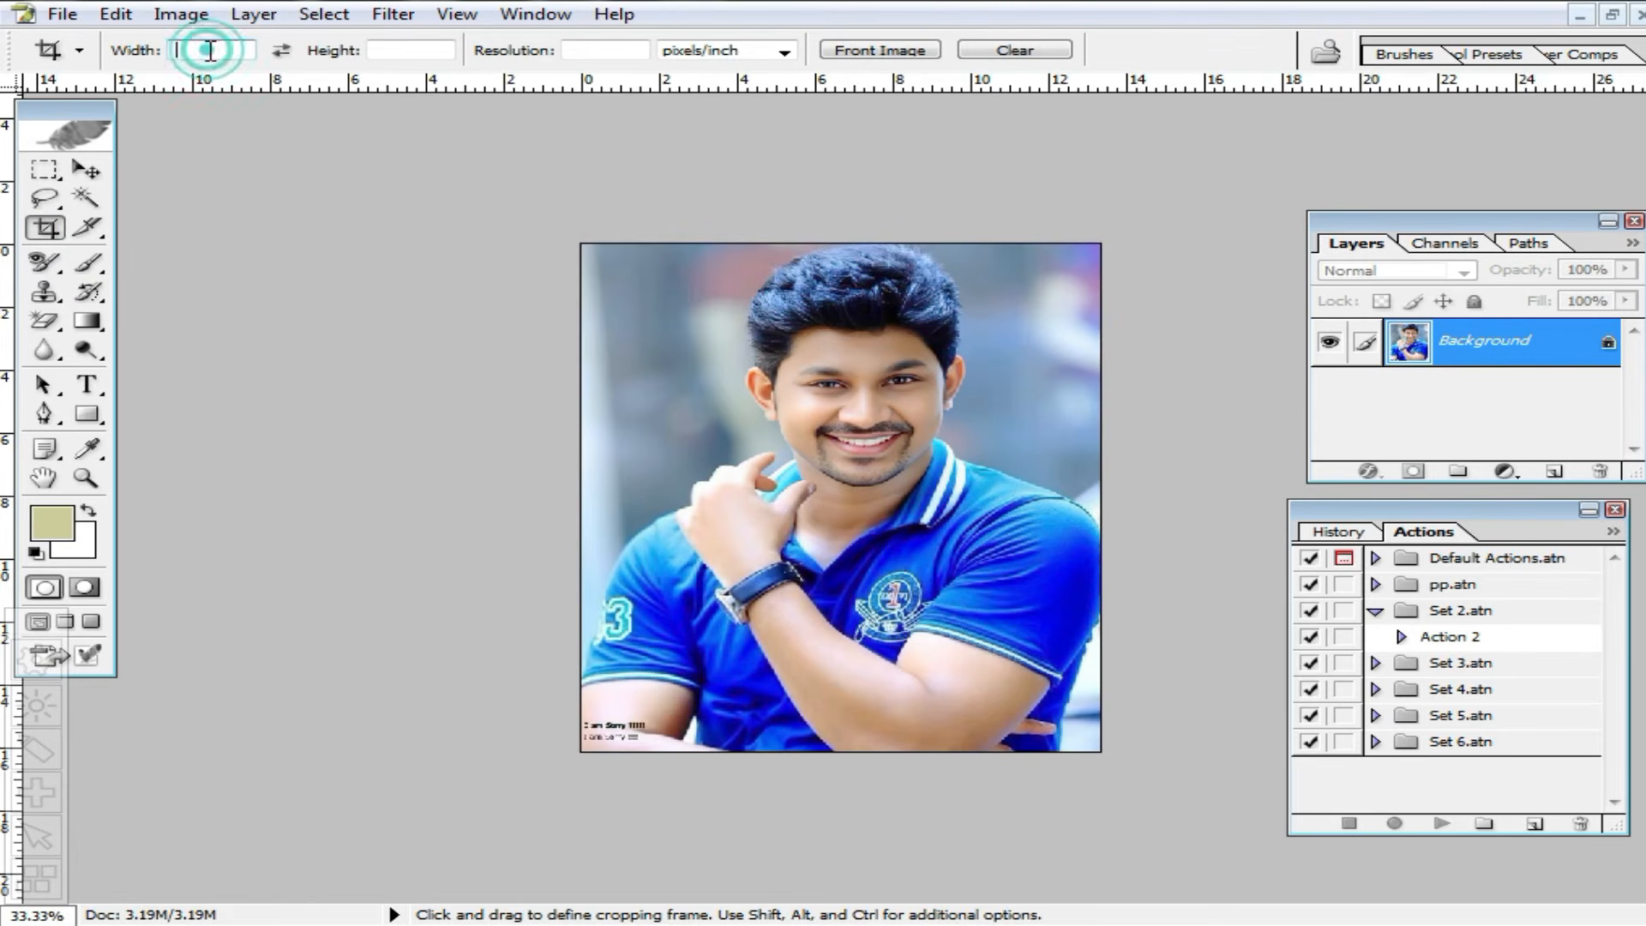
text(40)
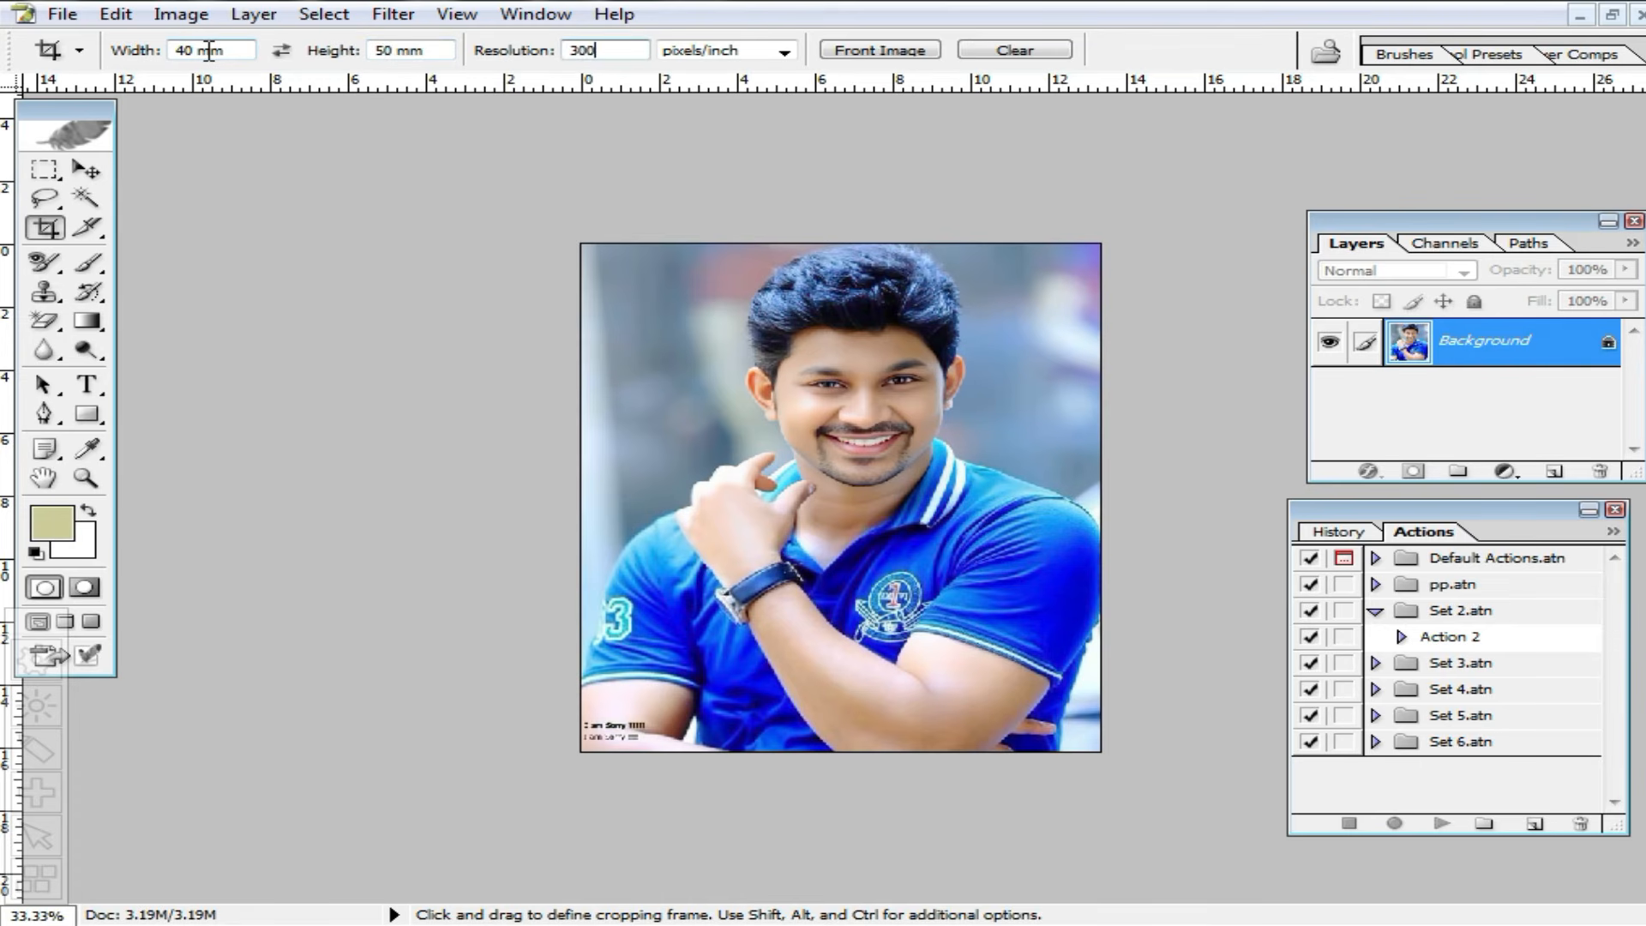
drag(583, 245, 1047, 703)
drag(1029, 648, 1064, 648)
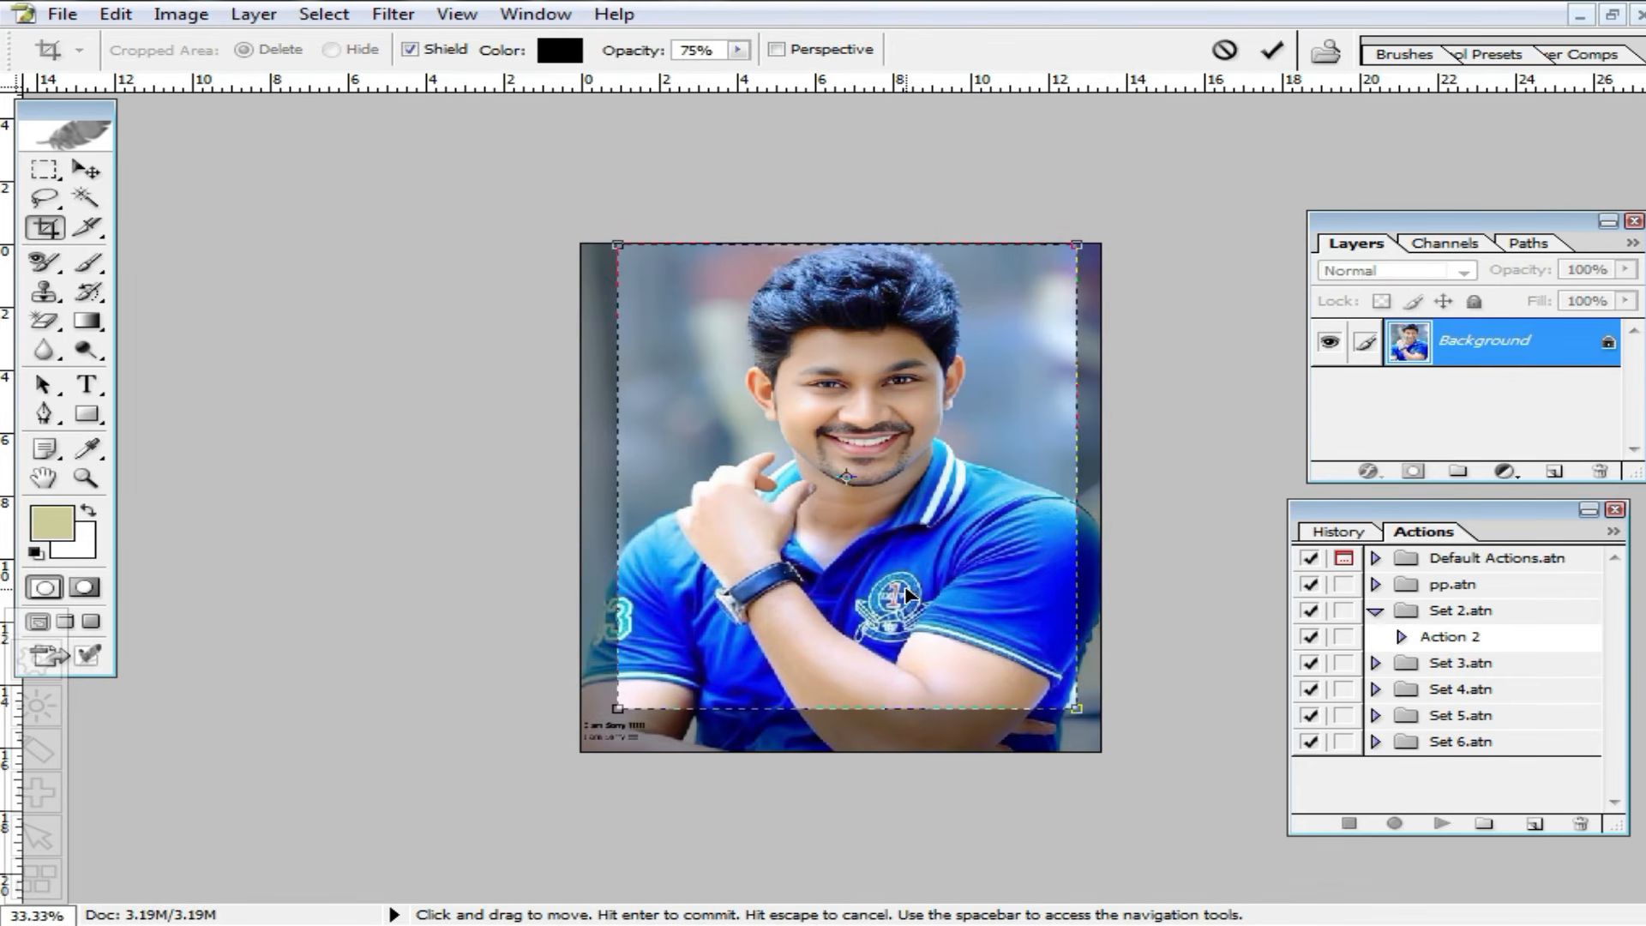
double_click(905, 589)
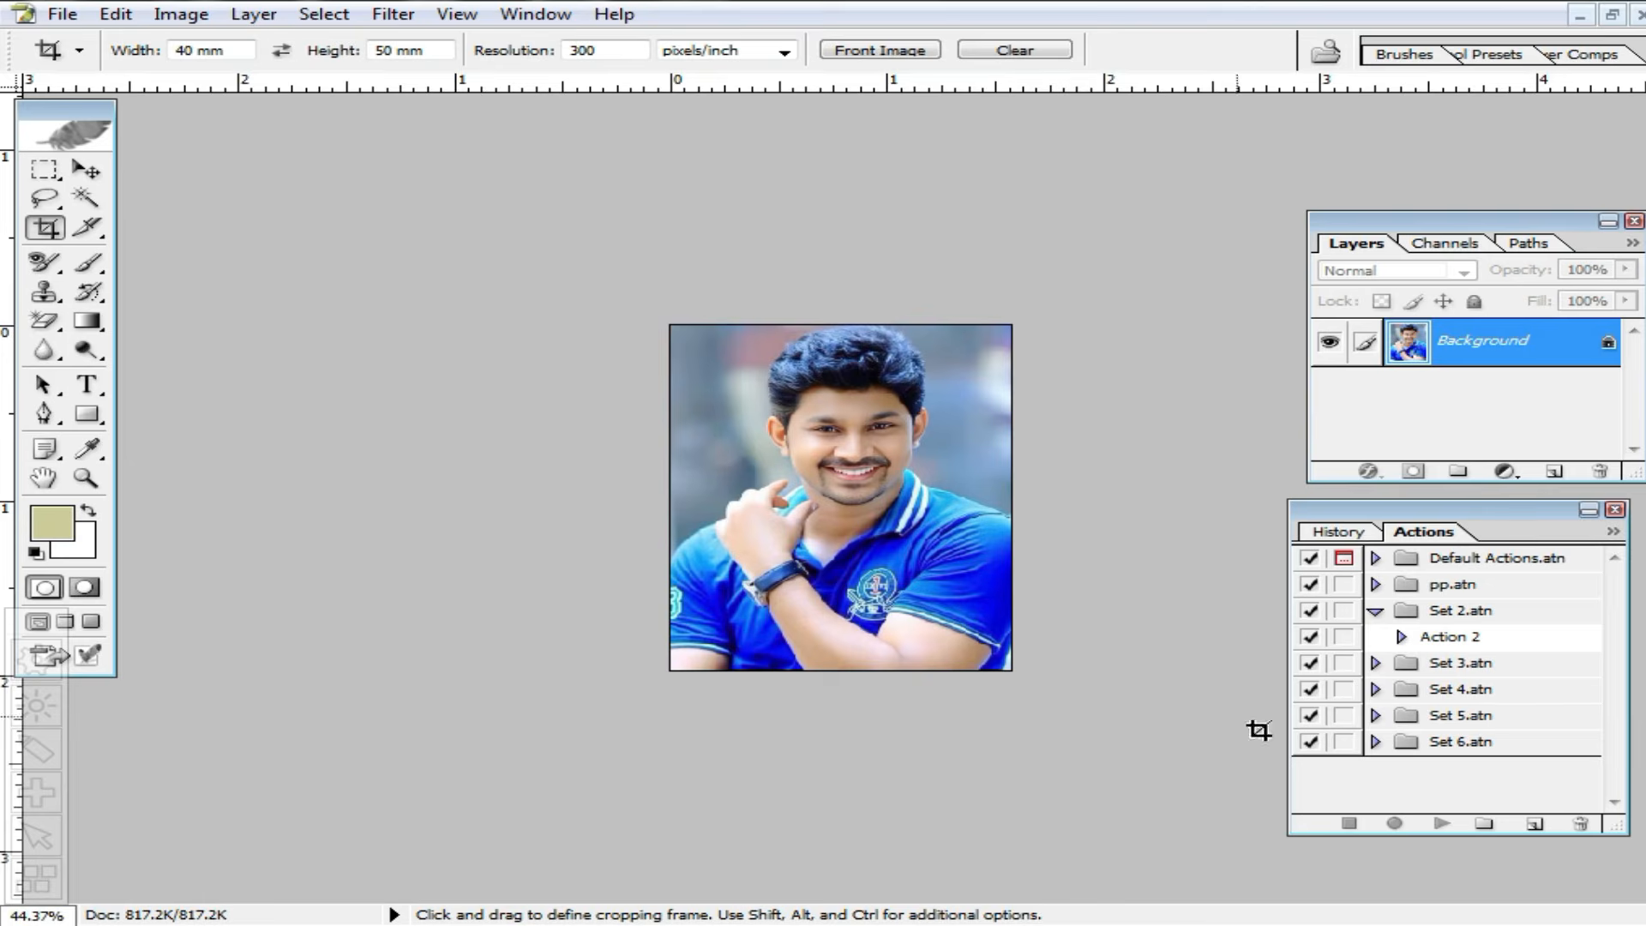
Create a new action set, keeping the suggested name.
scroll(1063, 585, up, 3)
scroll(1076, 588, down, 2)
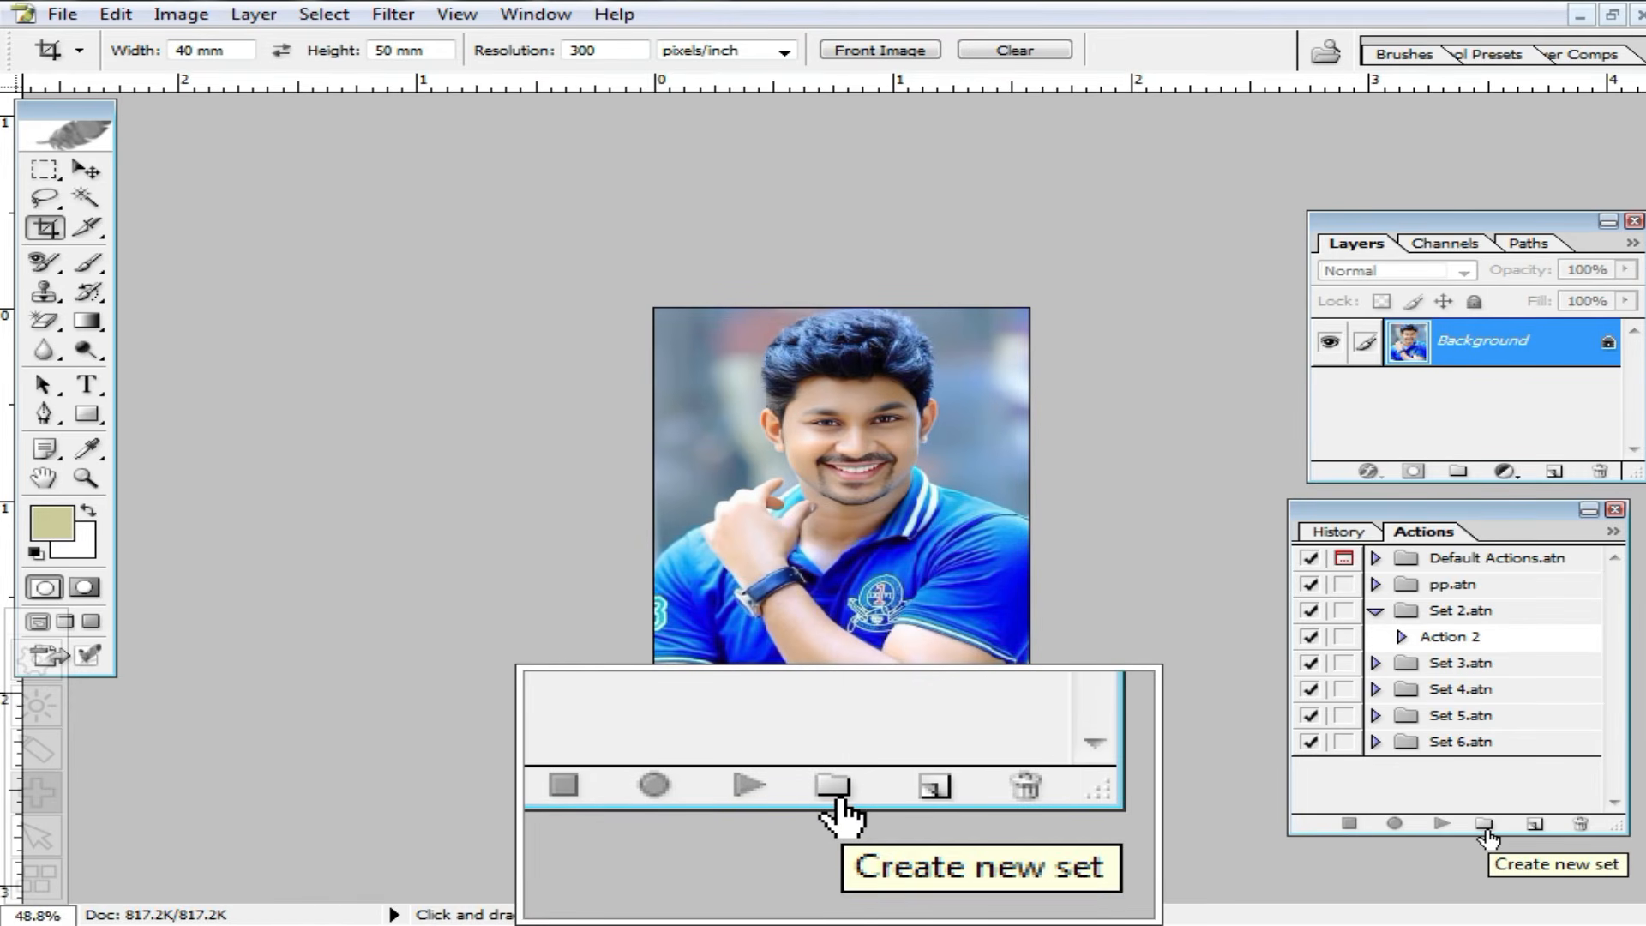
click(1485, 826)
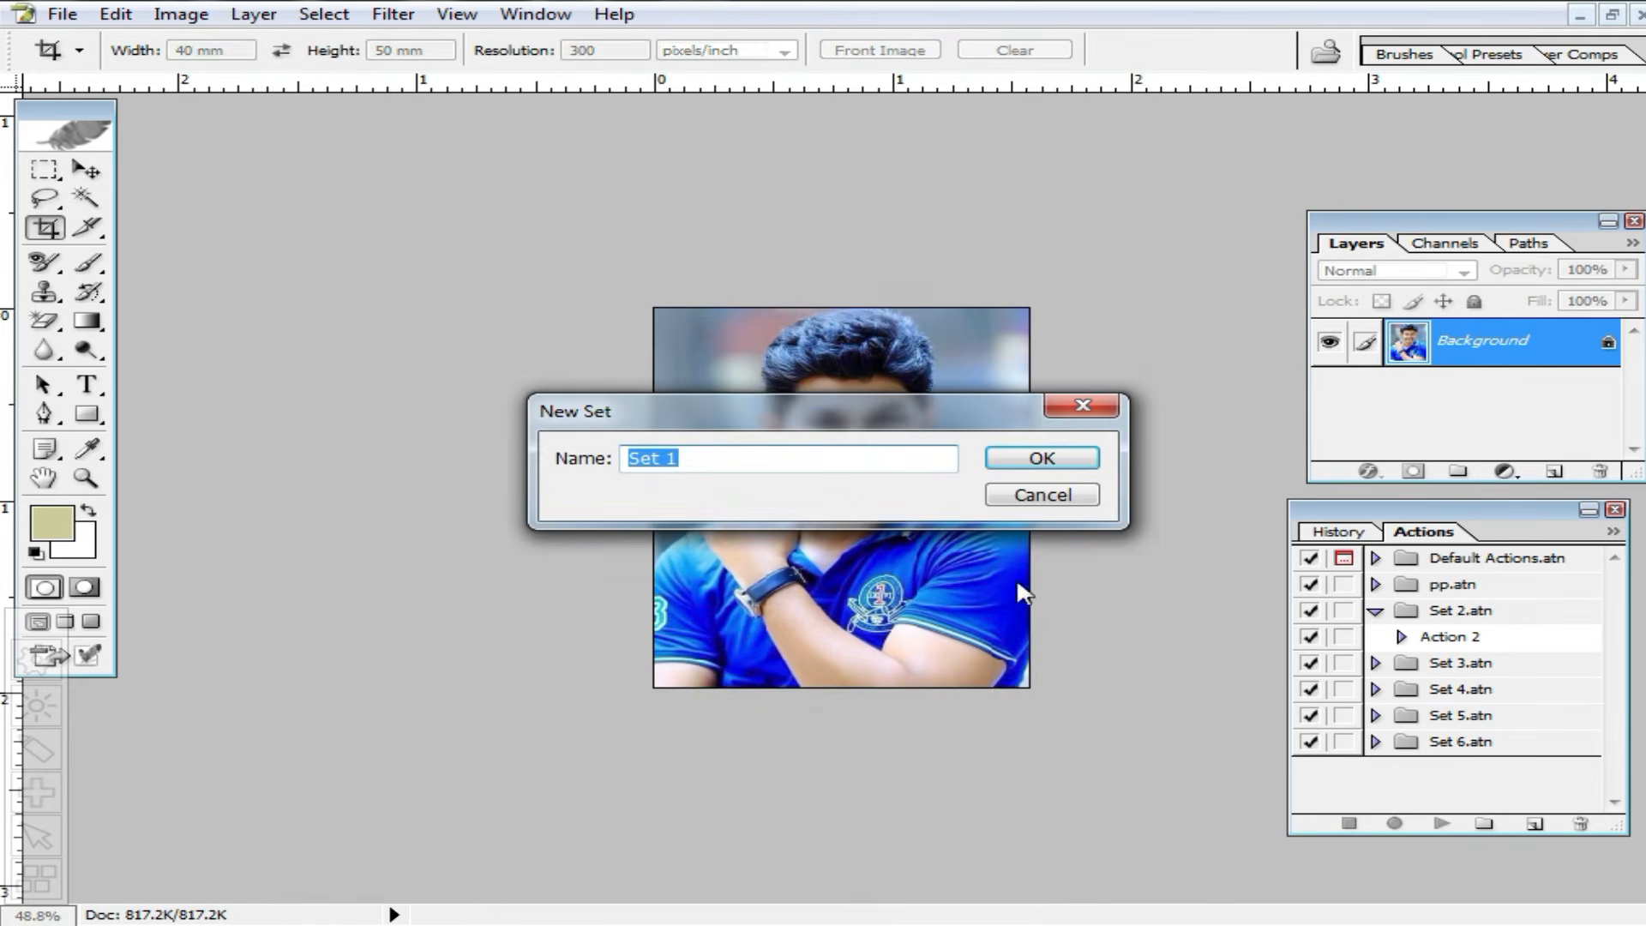
click(1022, 463)
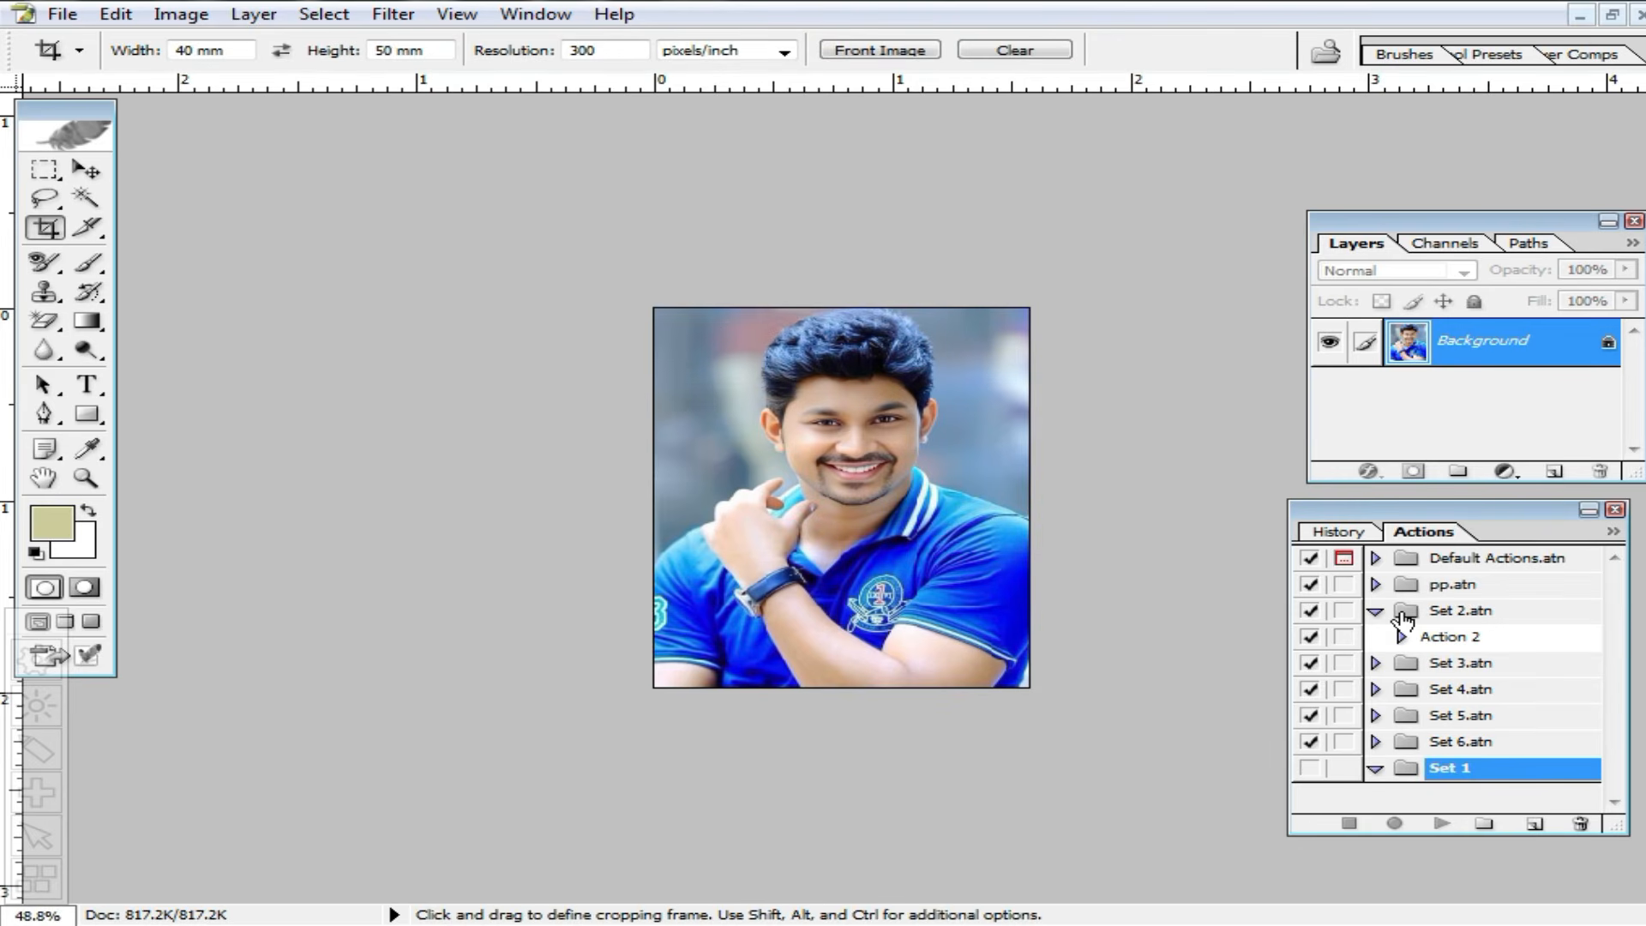
Add a new action to Set 1 with F11 as its function key and start recording it.
click(1535, 825)
click(785, 538)
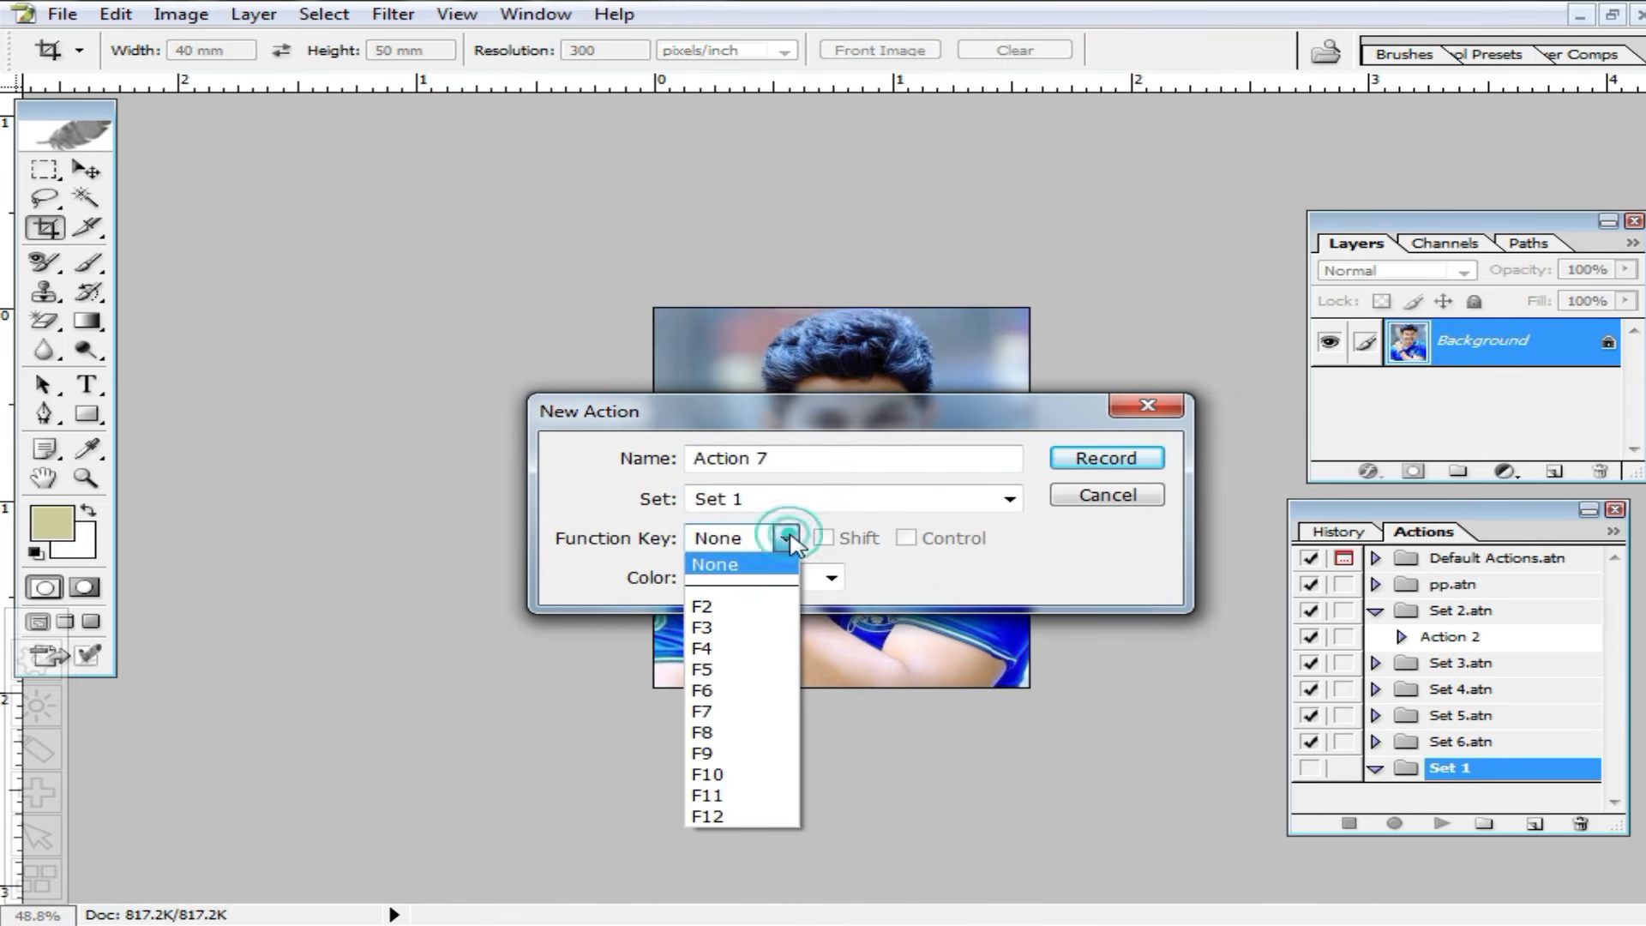
key(Down)
key(Down)
key(Down)
key(Down)
key(Down)
key(Down)
key(Down)
key(Down)
key(Down)
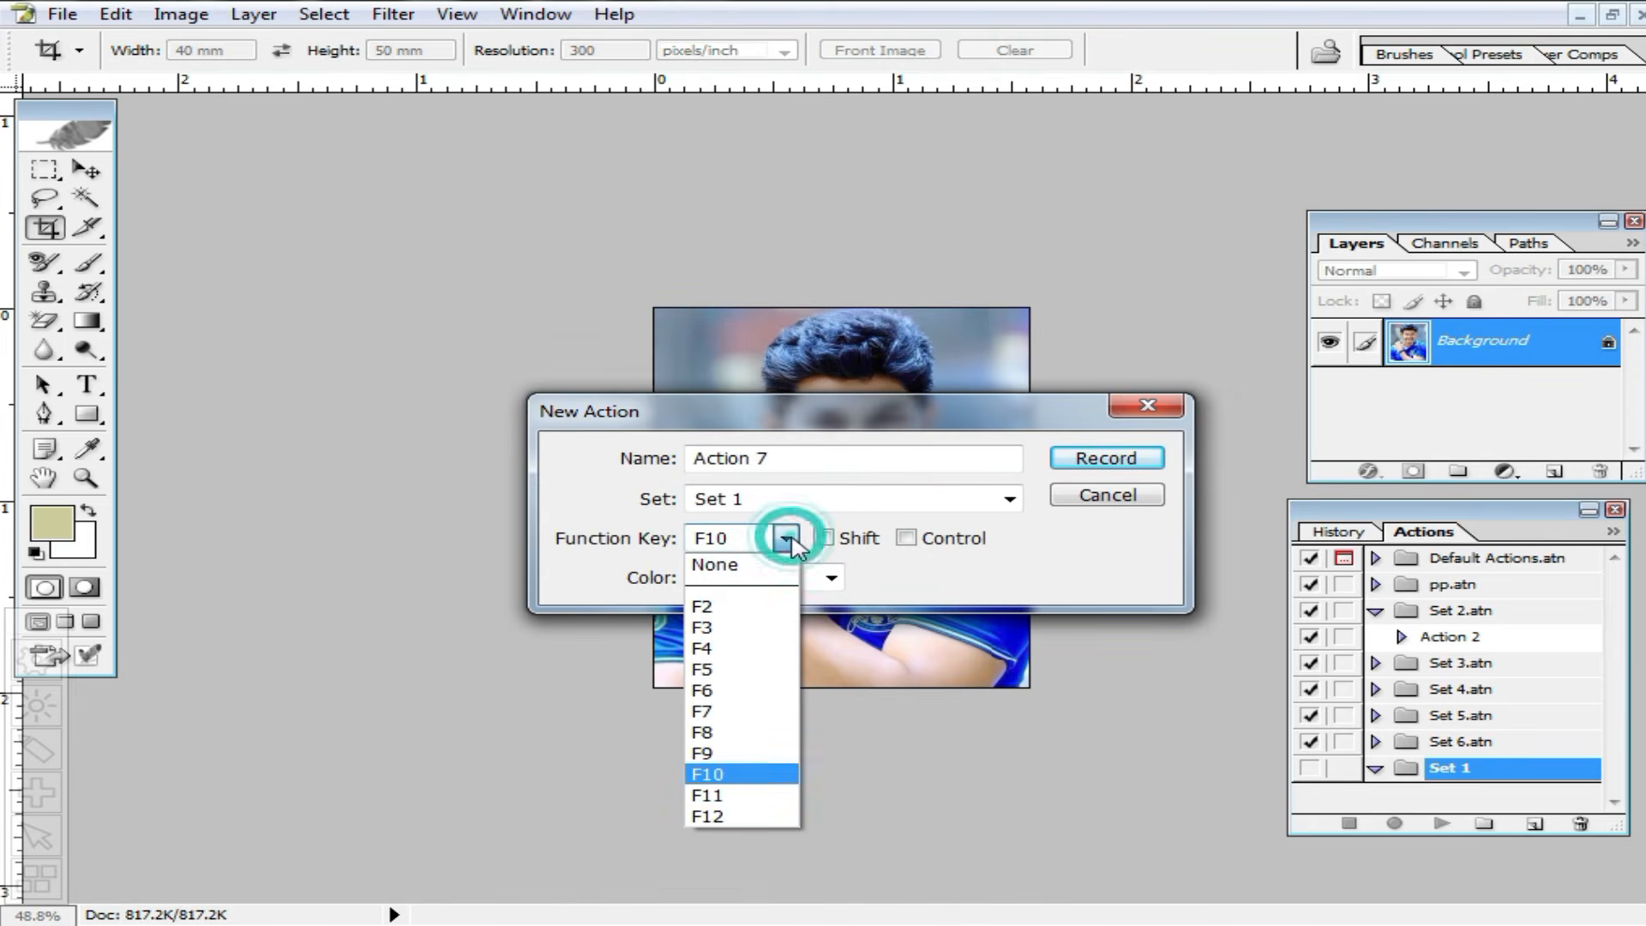
click(744, 794)
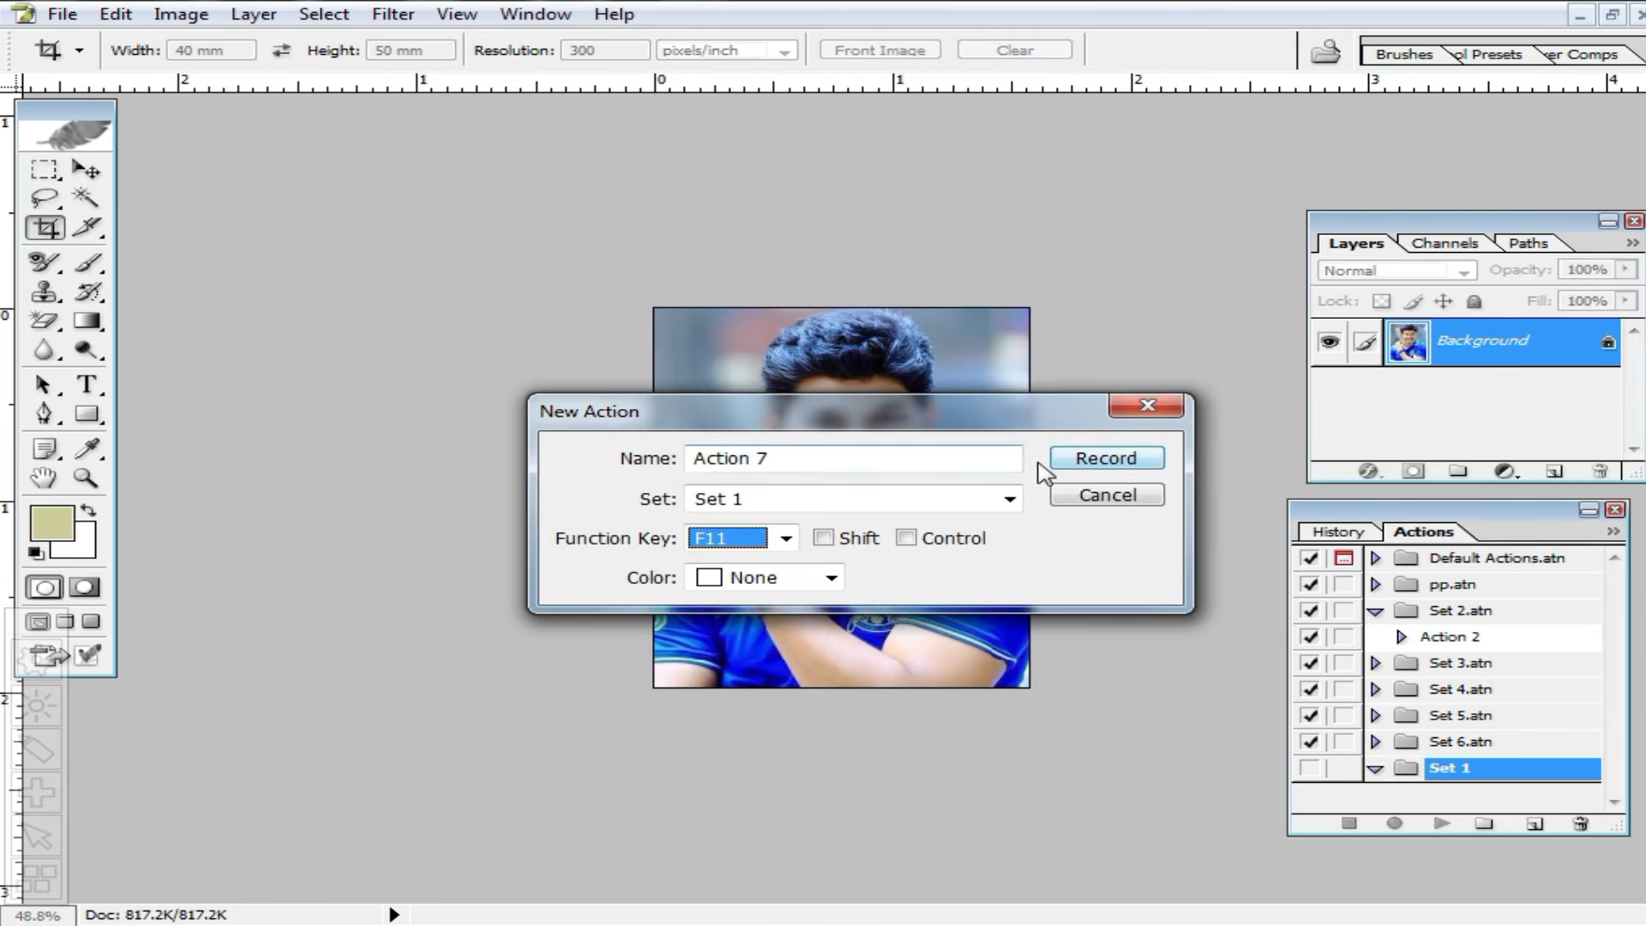
click(1107, 463)
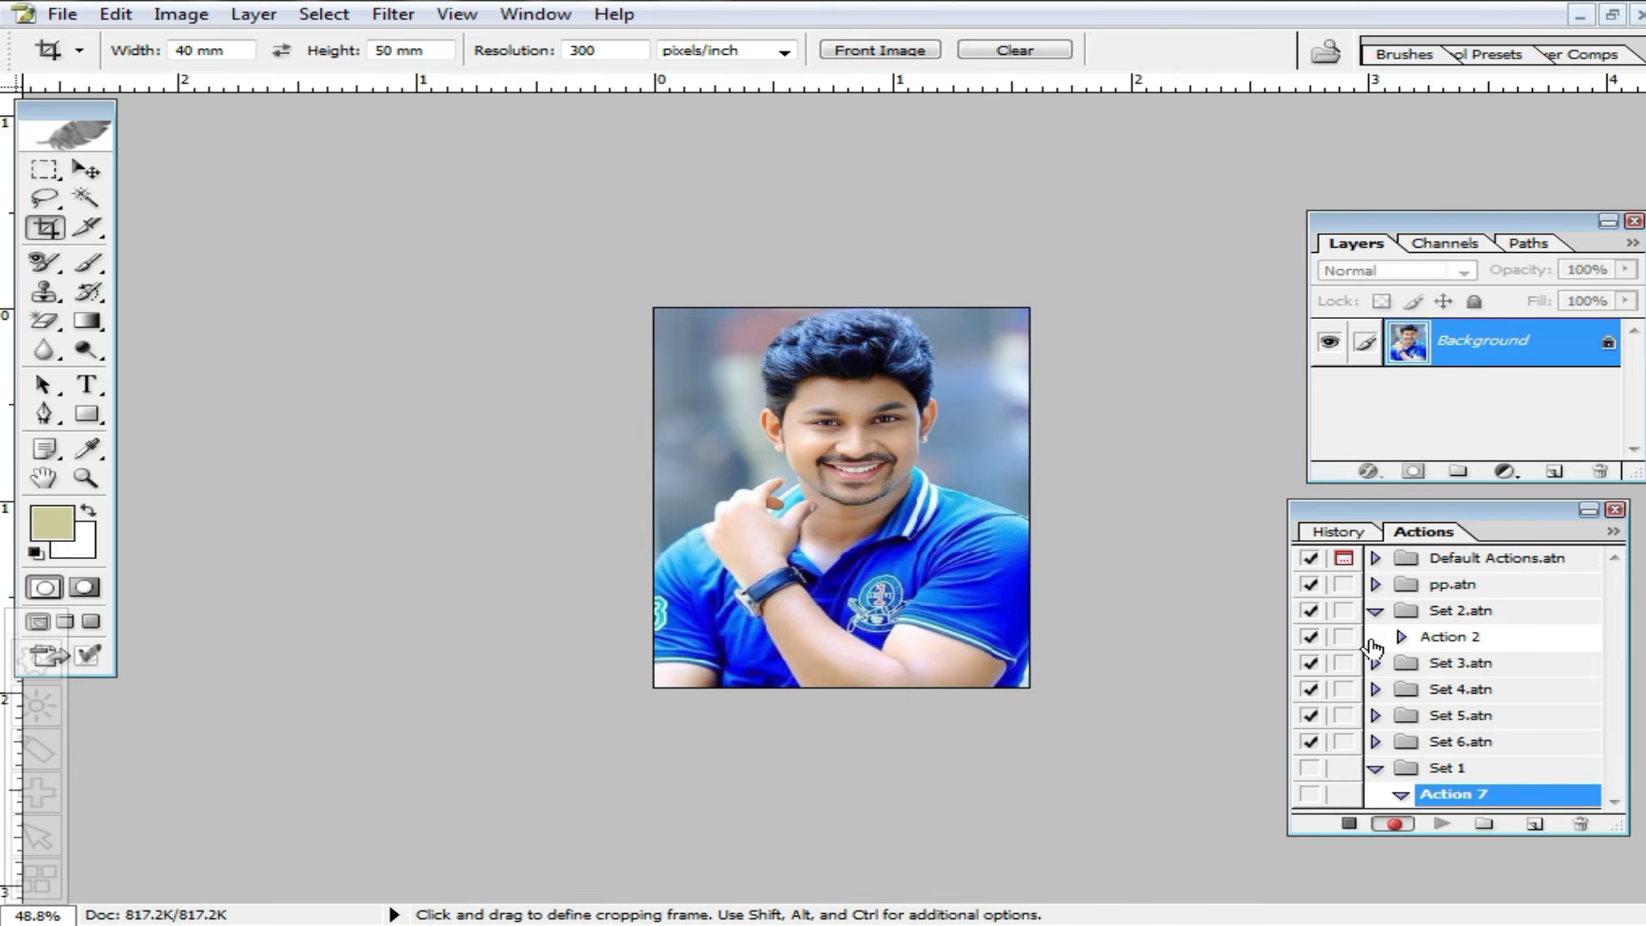
Record the creation of a blank white A4 document in RGB Color at 300 pixels/inch, with the portrait in its own window.
click(1614, 15)
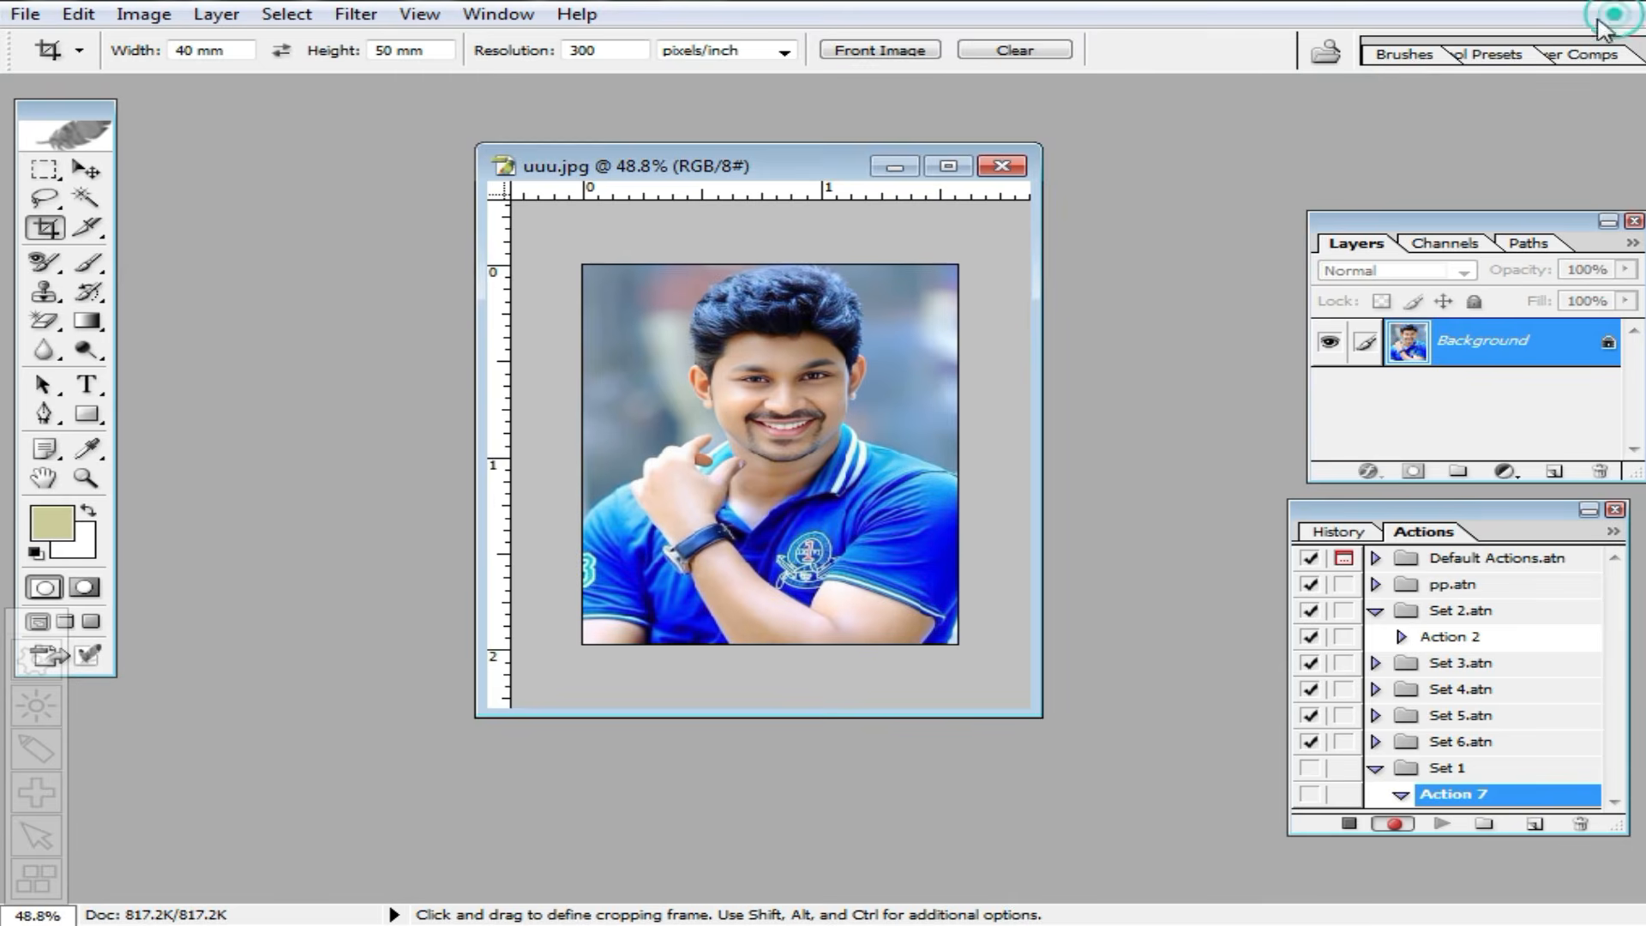
drag(825, 165, 960, 178)
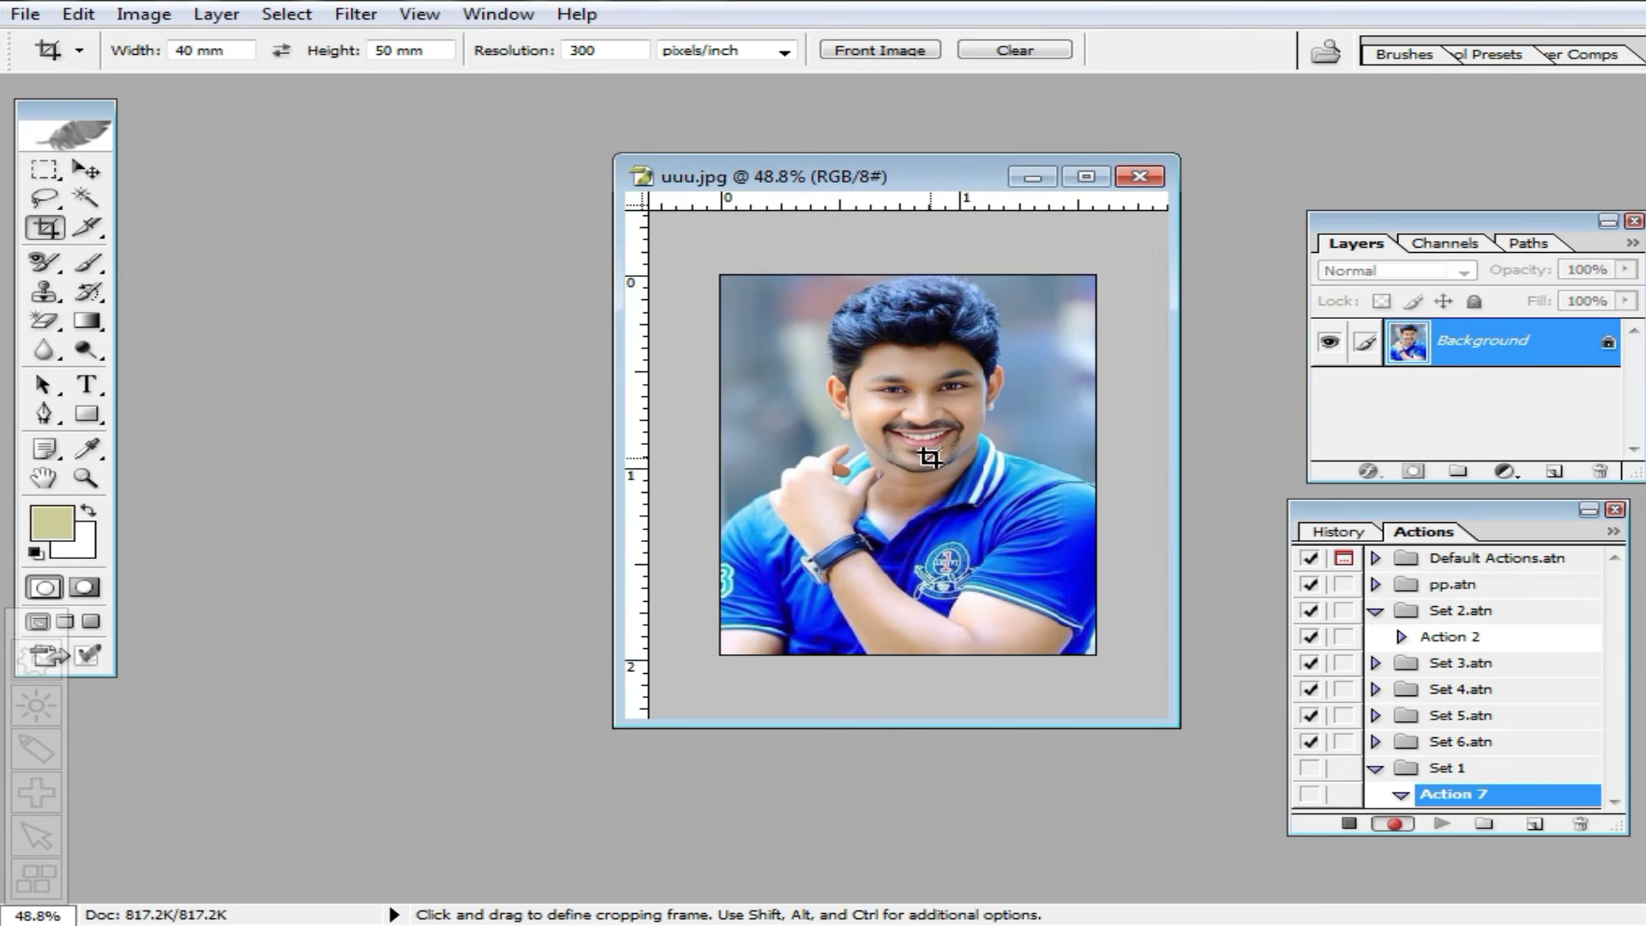
key(ctrl)
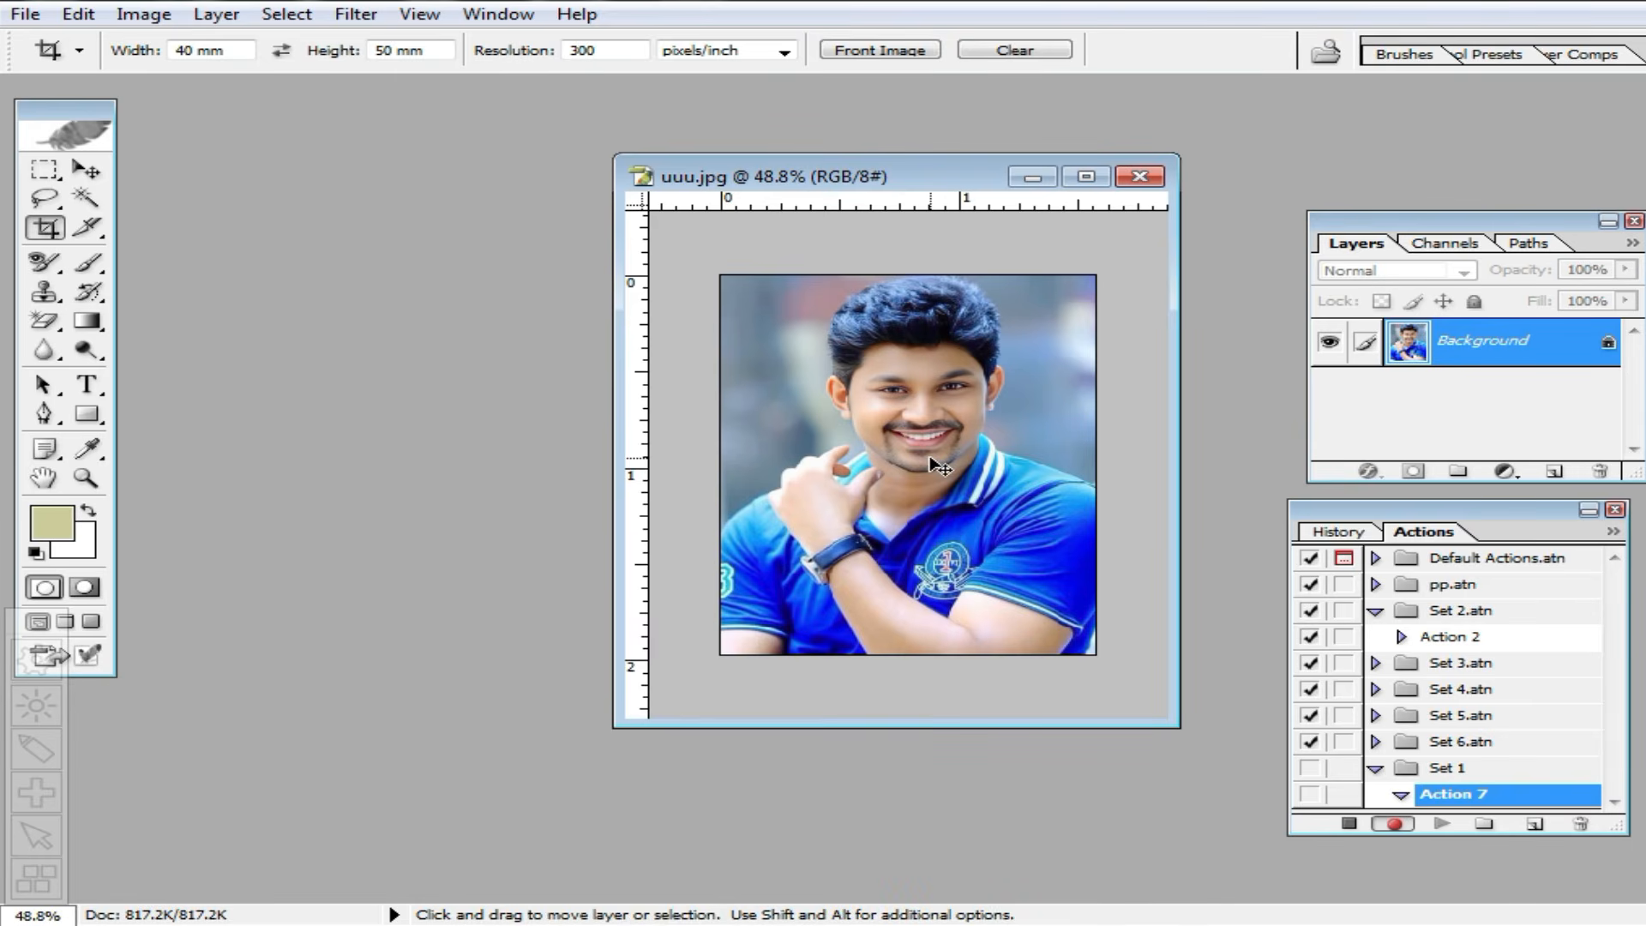
key(ctrl+n)
click(909, 364)
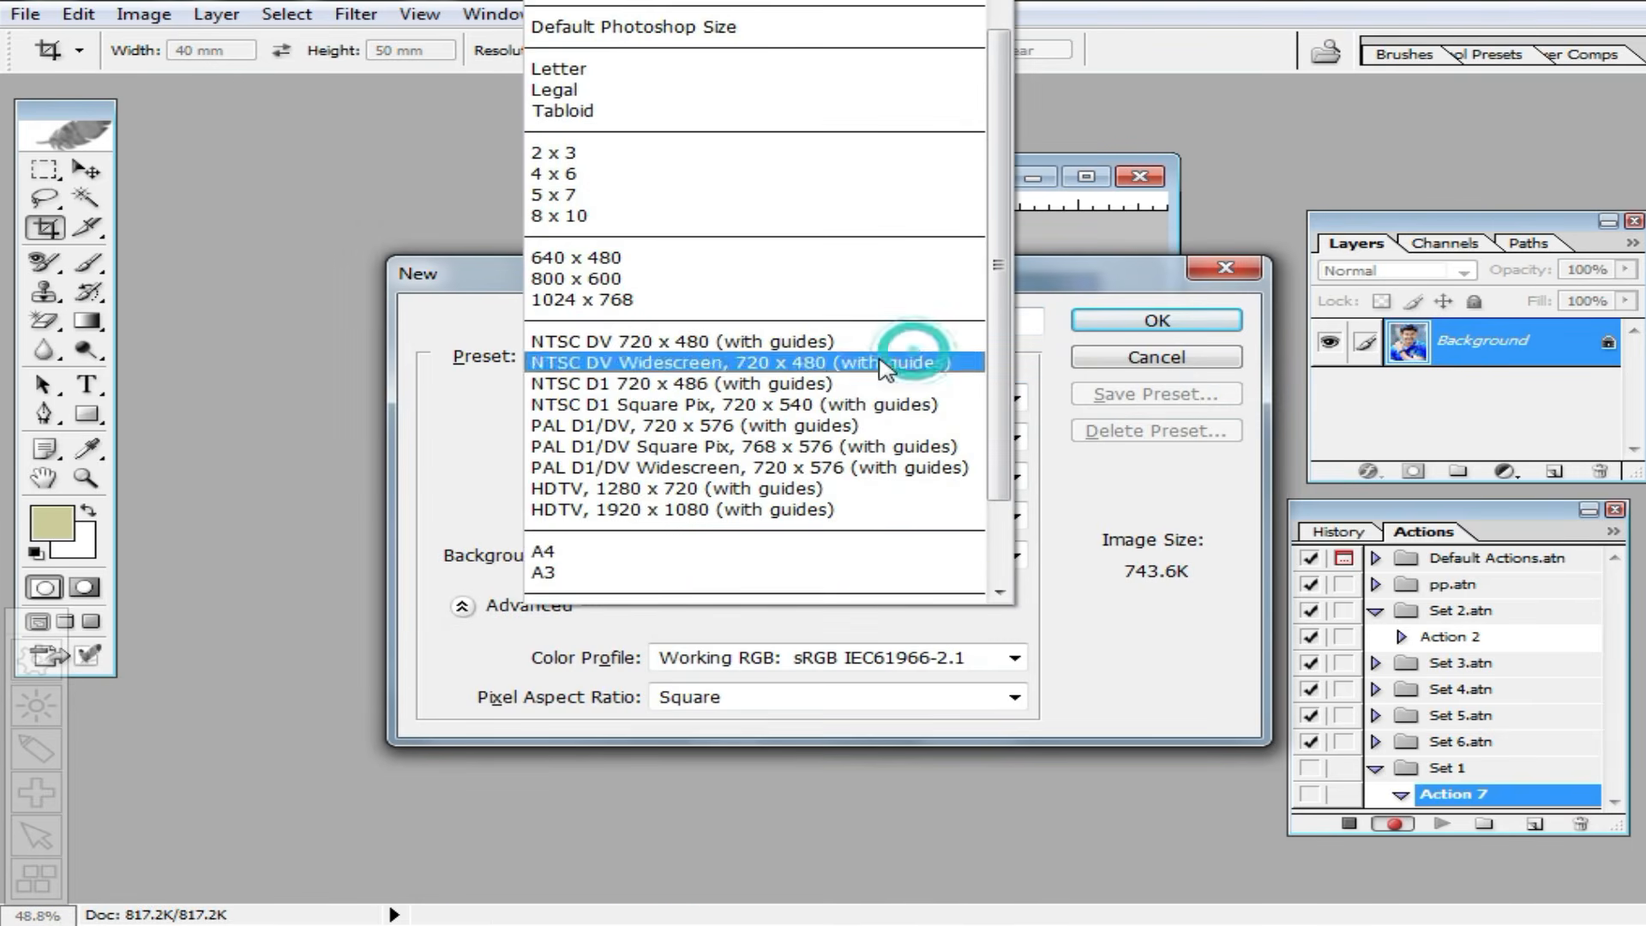
click(683, 548)
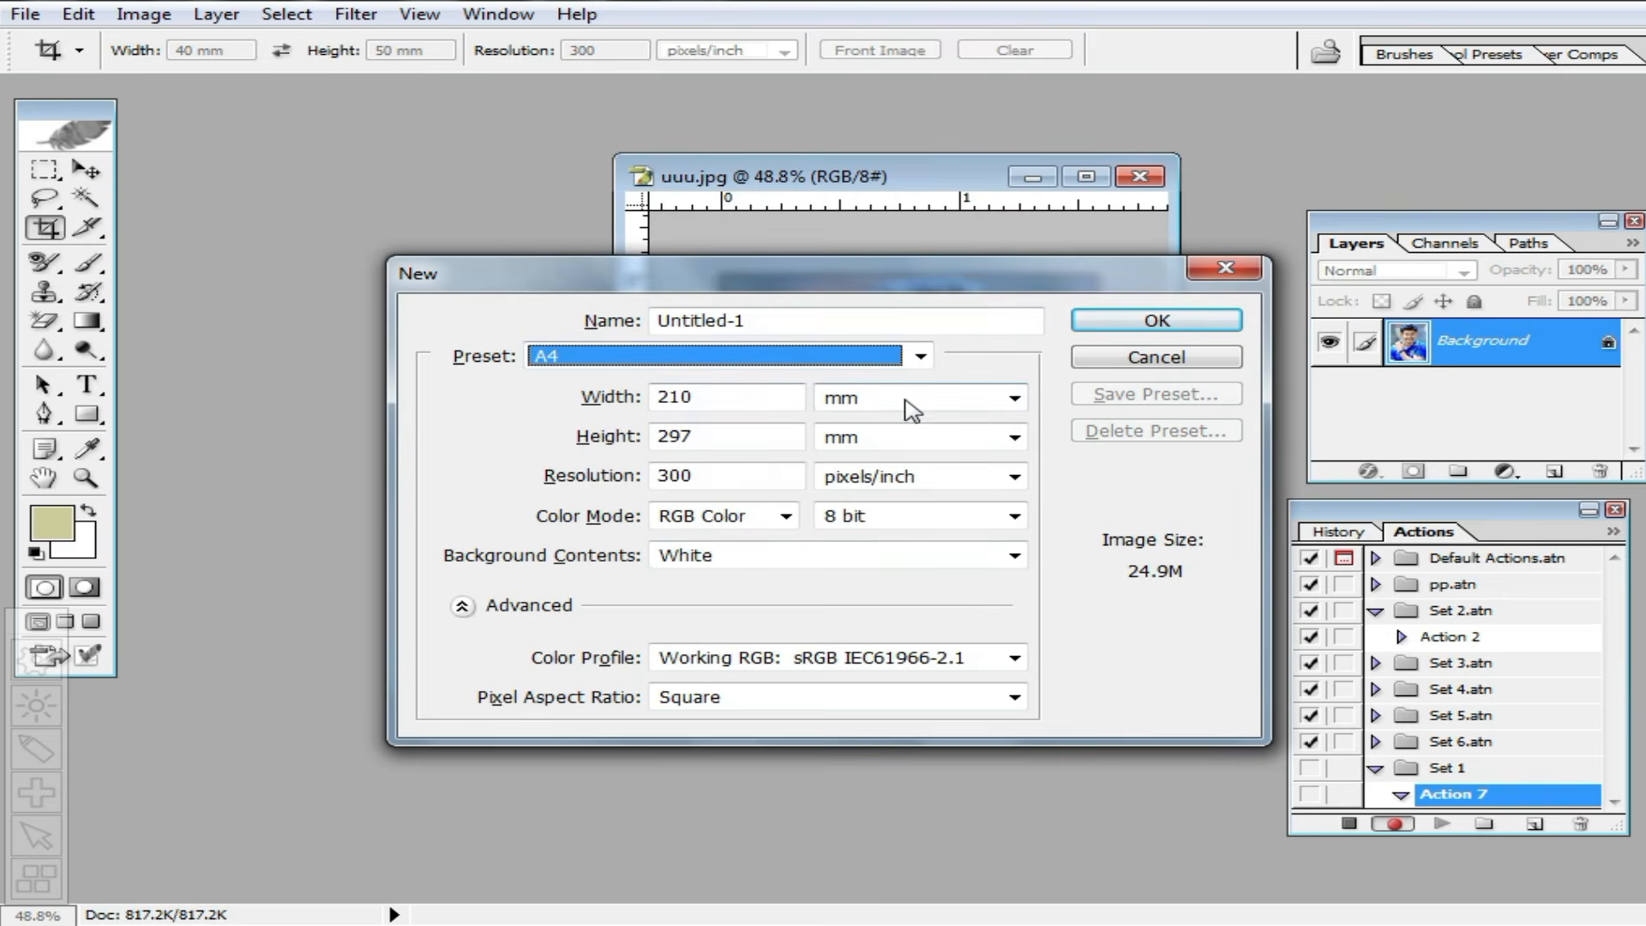
click(1172, 330)
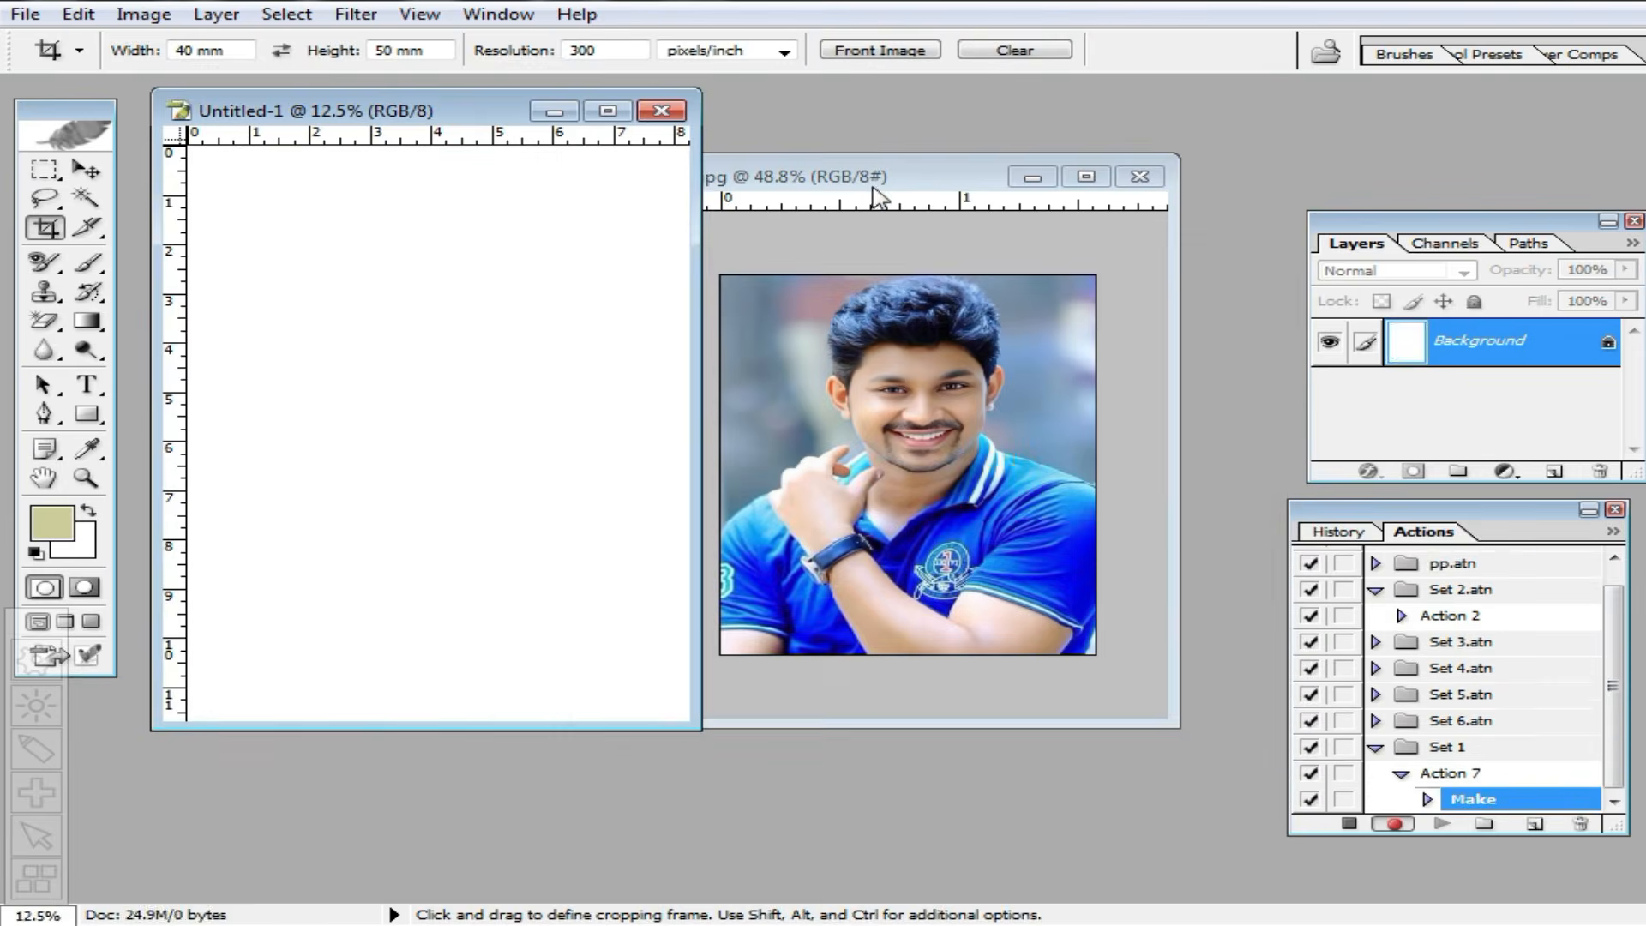
Record copying the whole portrait and pasting it into the blank A4 document.
double_click(879, 168)
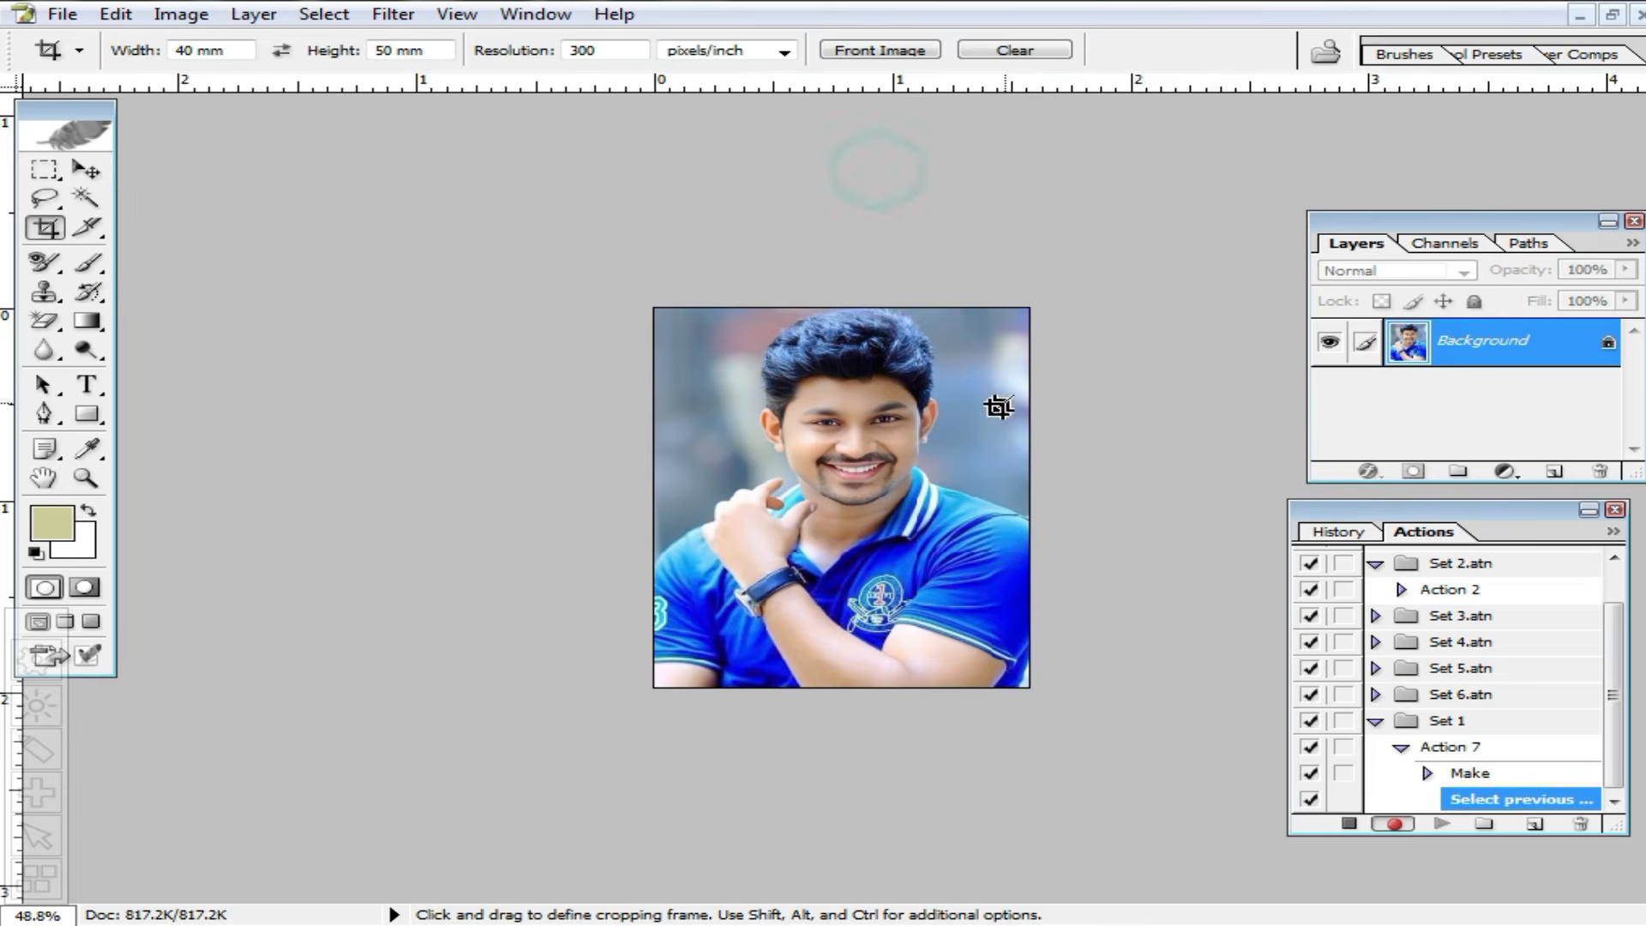
key(ctrl+a)
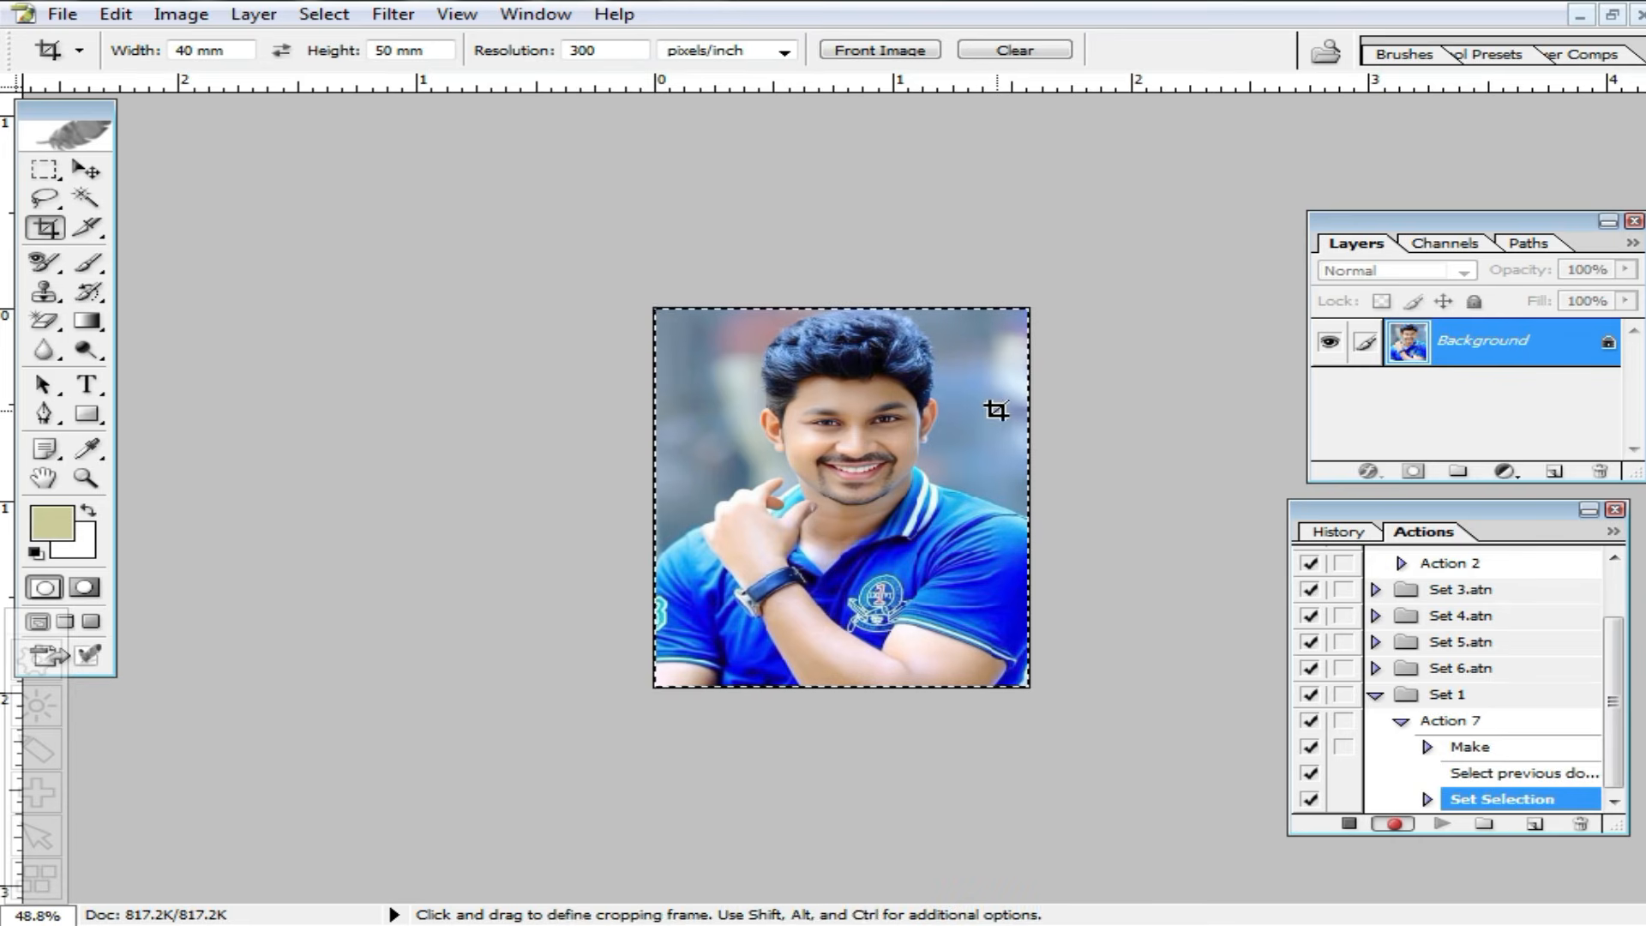
key(ctrl+c)
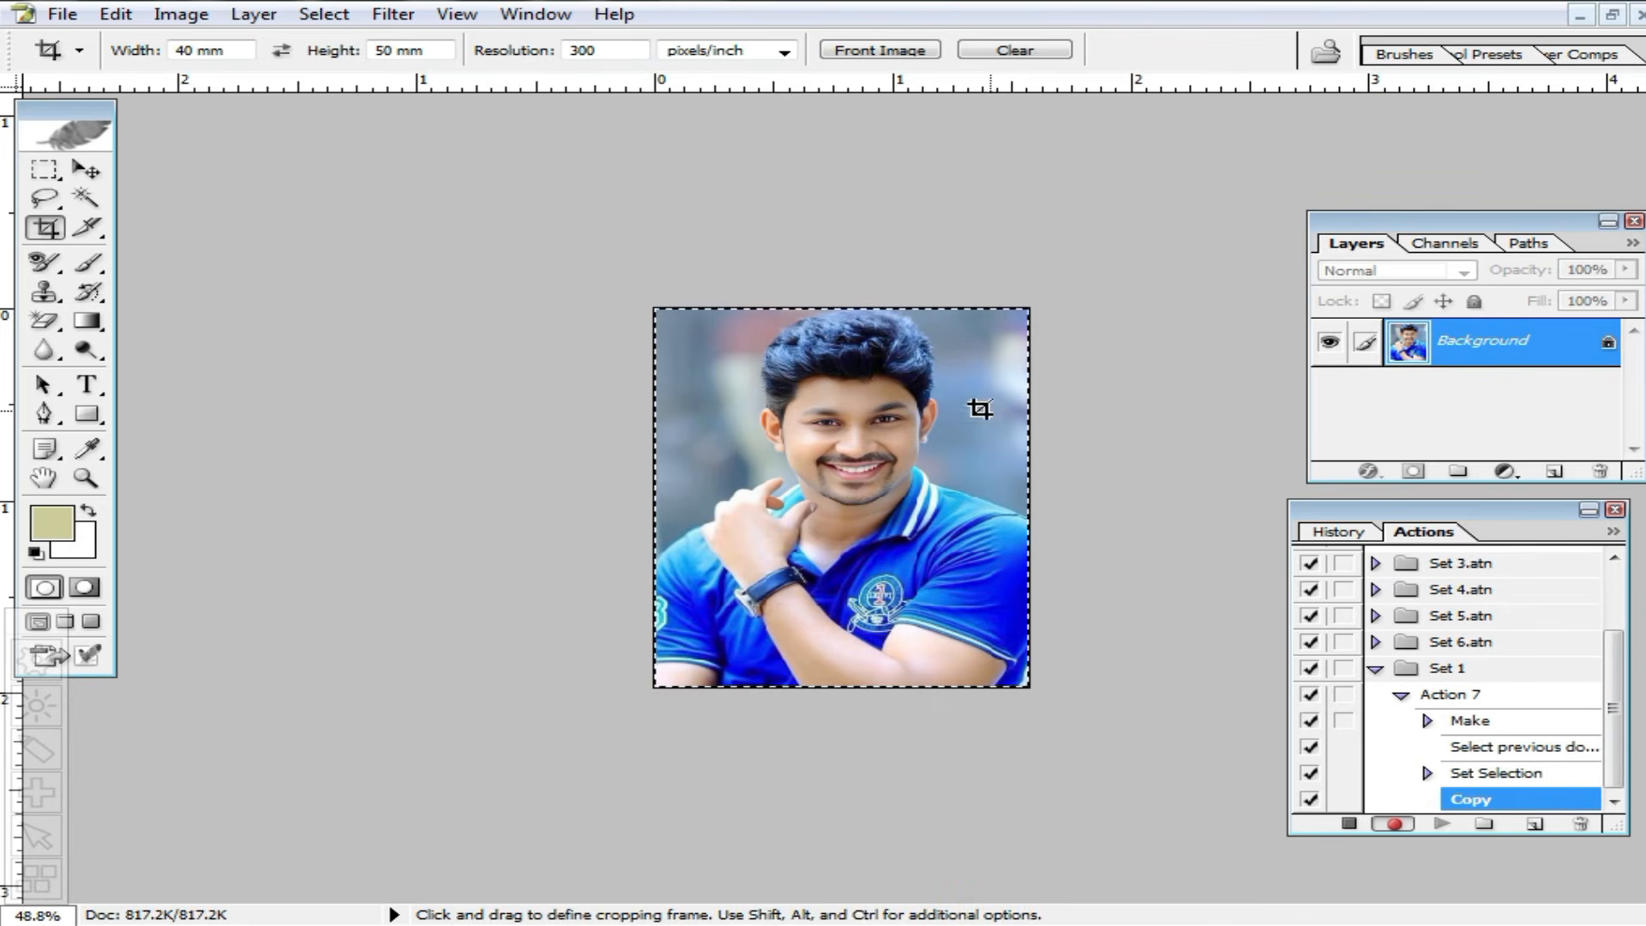
click(1612, 14)
click(423, 231)
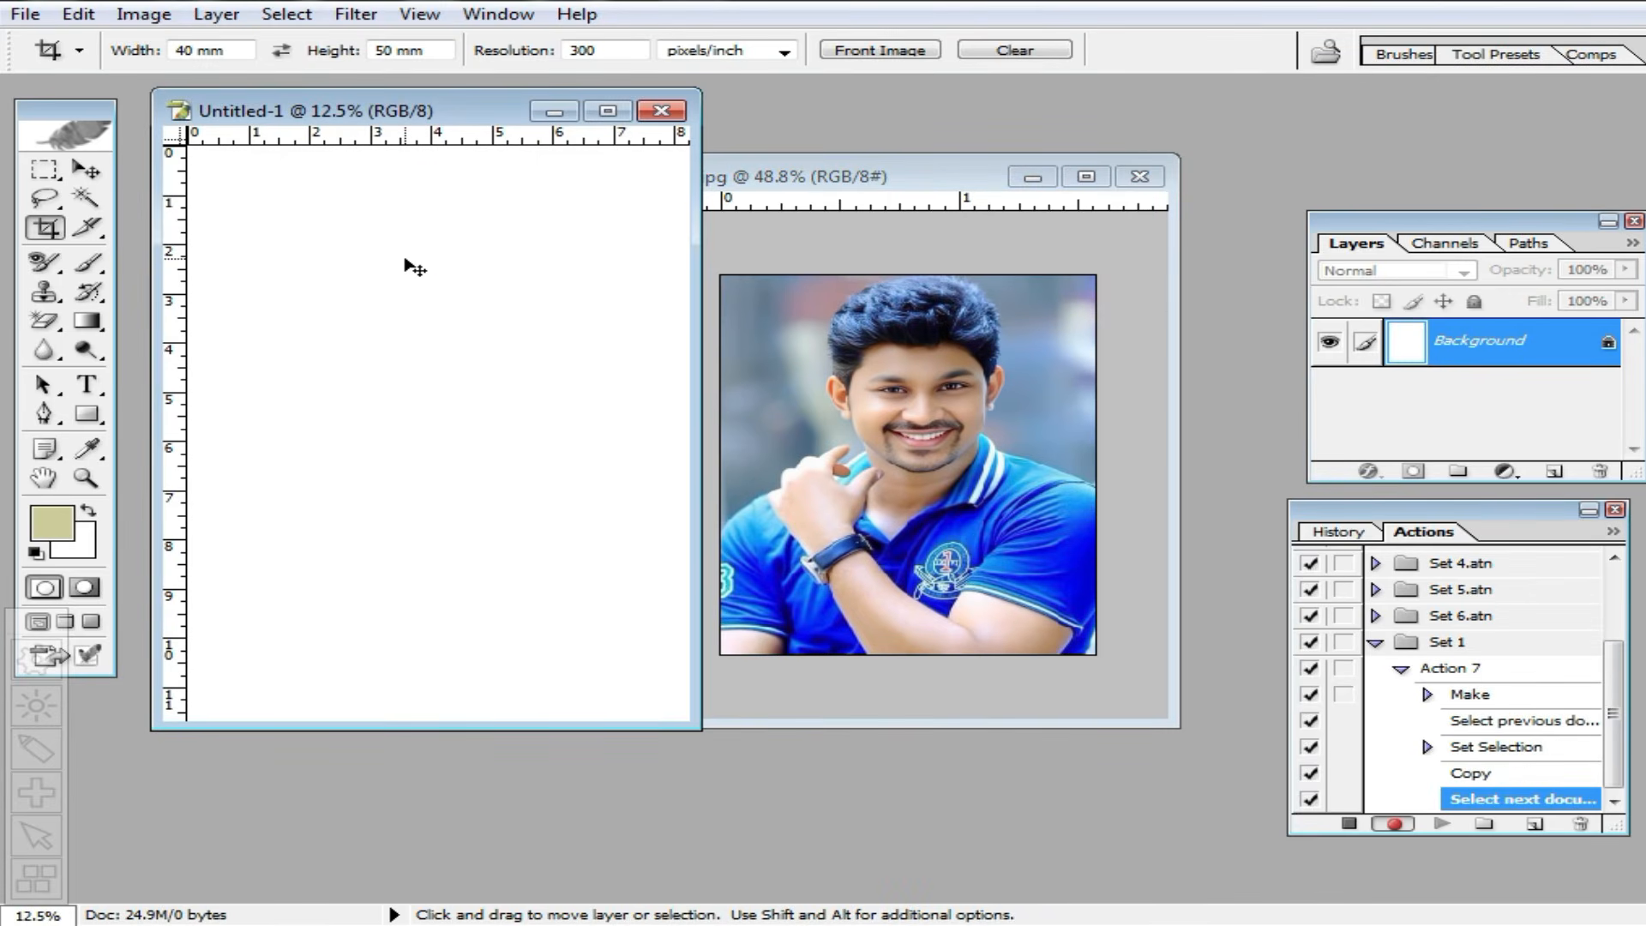
key(ctrl+v)
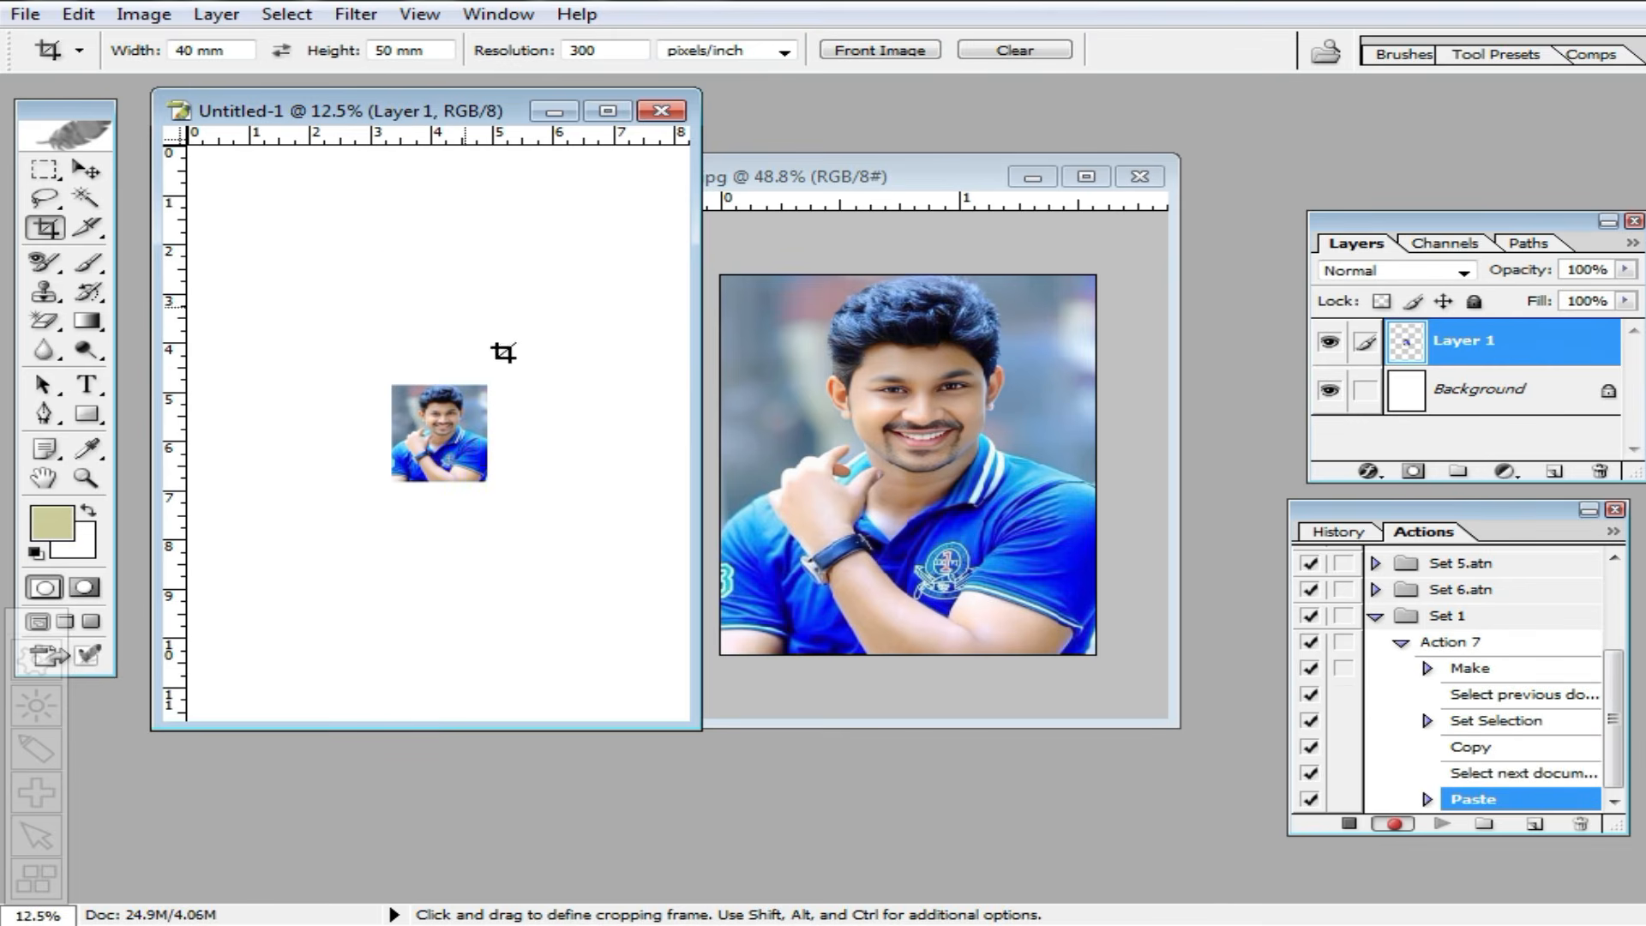
Move the pasted portrait near the upper-left corner of the A4 page.
drag(420, 116, 535, 131)
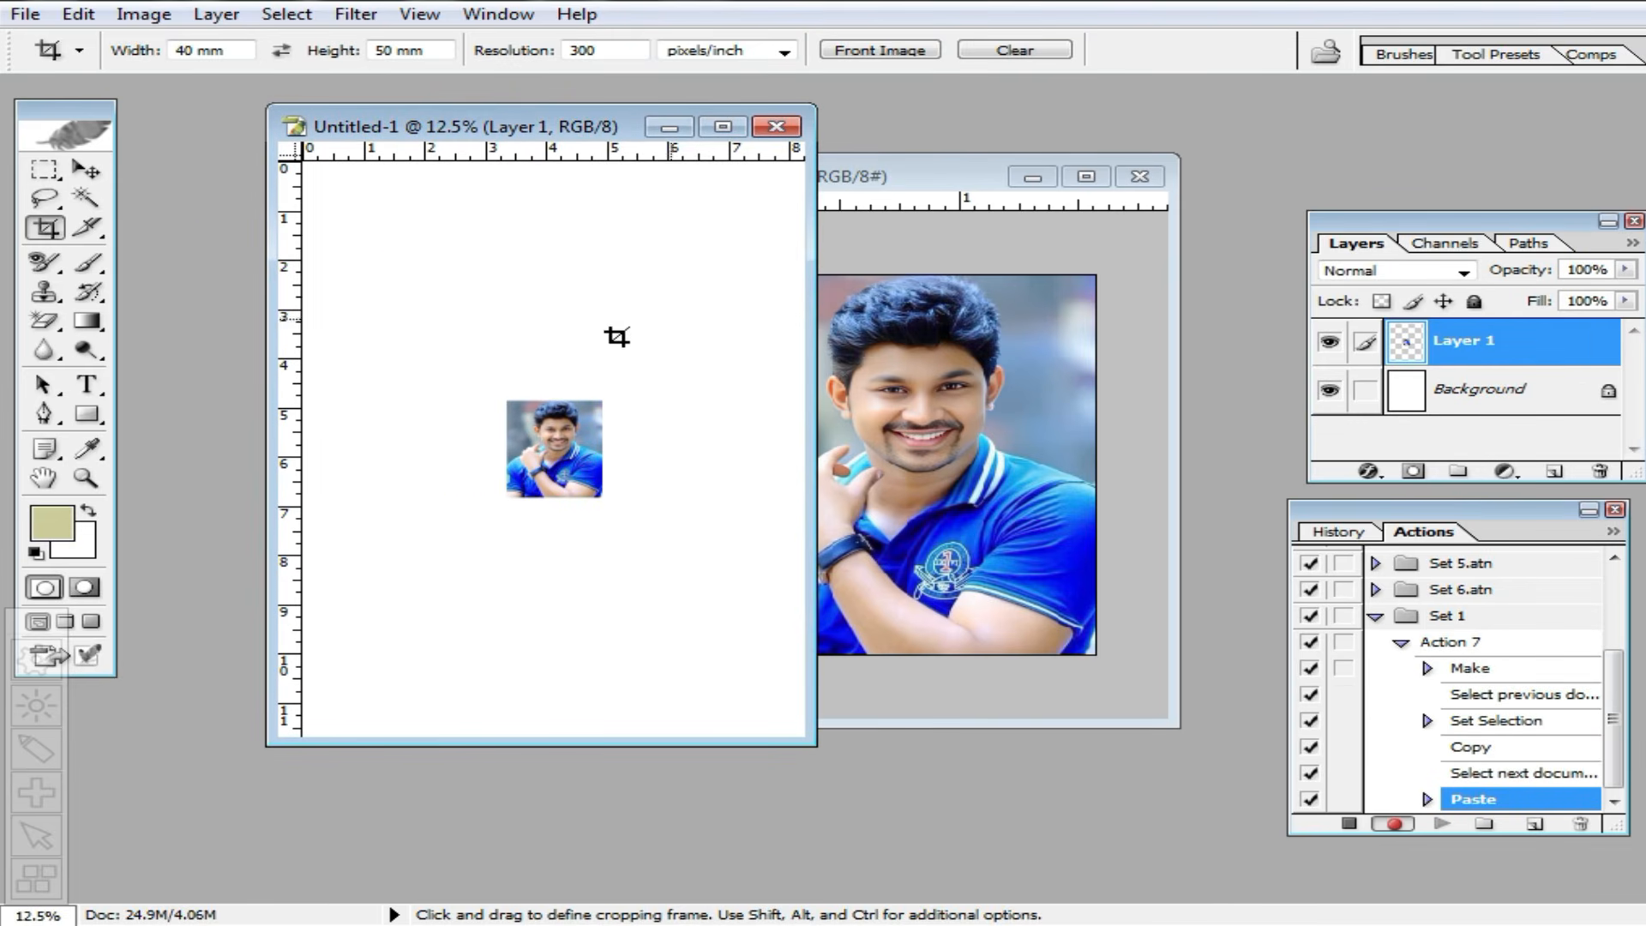
click(87, 170)
drag(576, 470, 421, 246)
Crop the whole uuu.jpg portrait to .79 in wide by .99 in high at 300 pixels/inch.
click(994, 398)
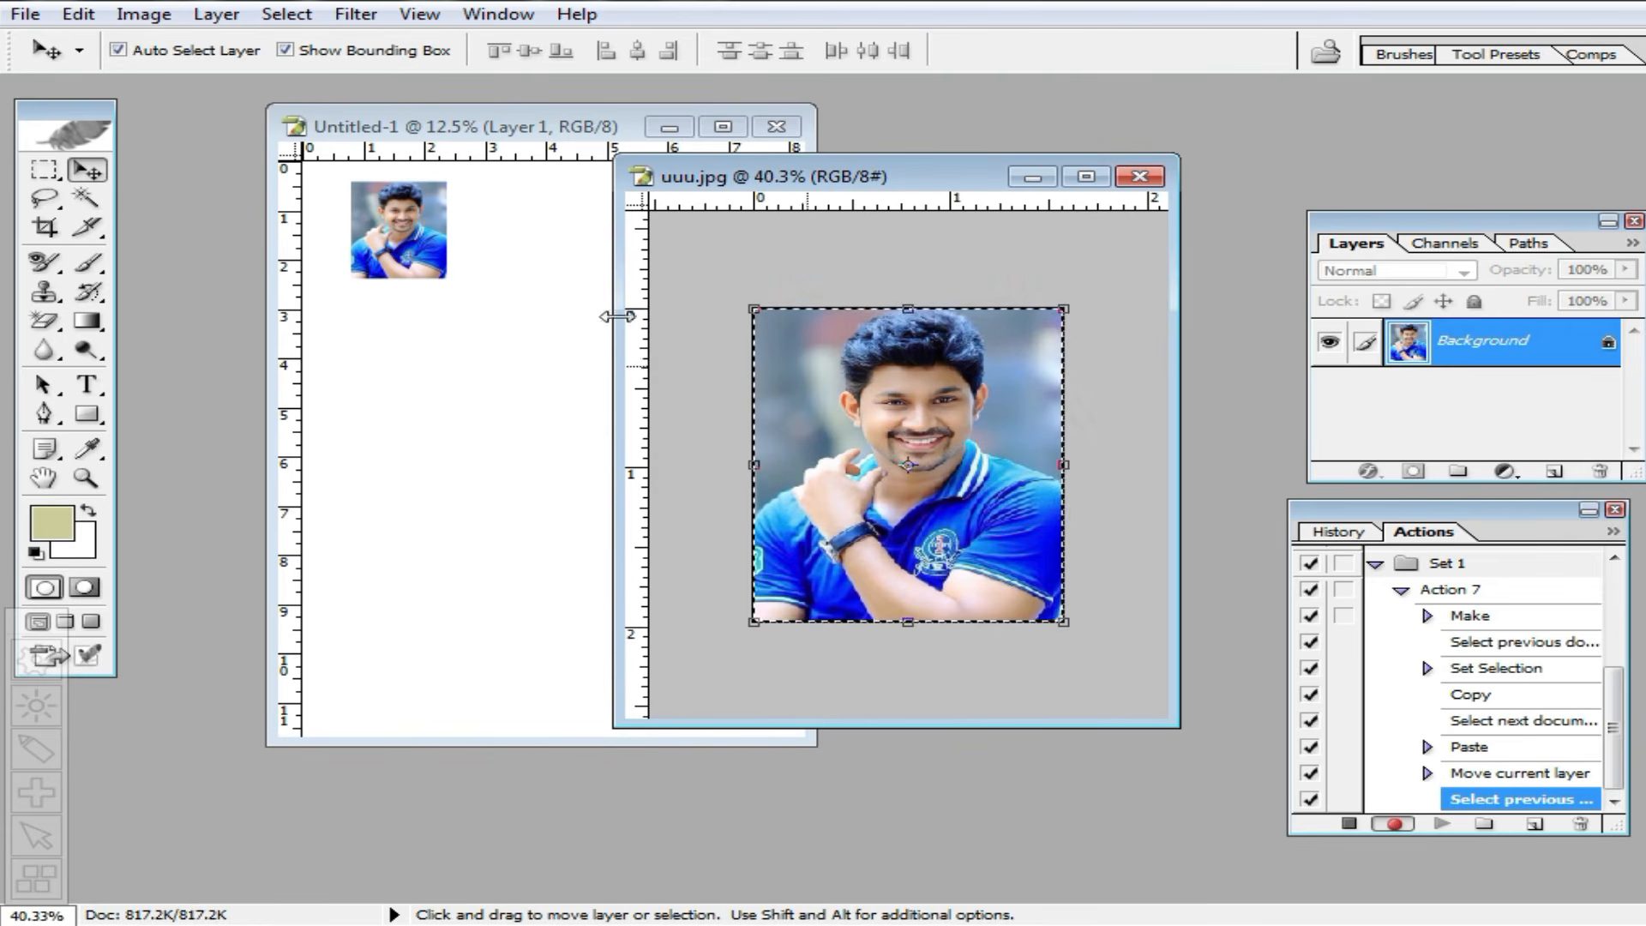
click(46, 228)
click(210, 49)
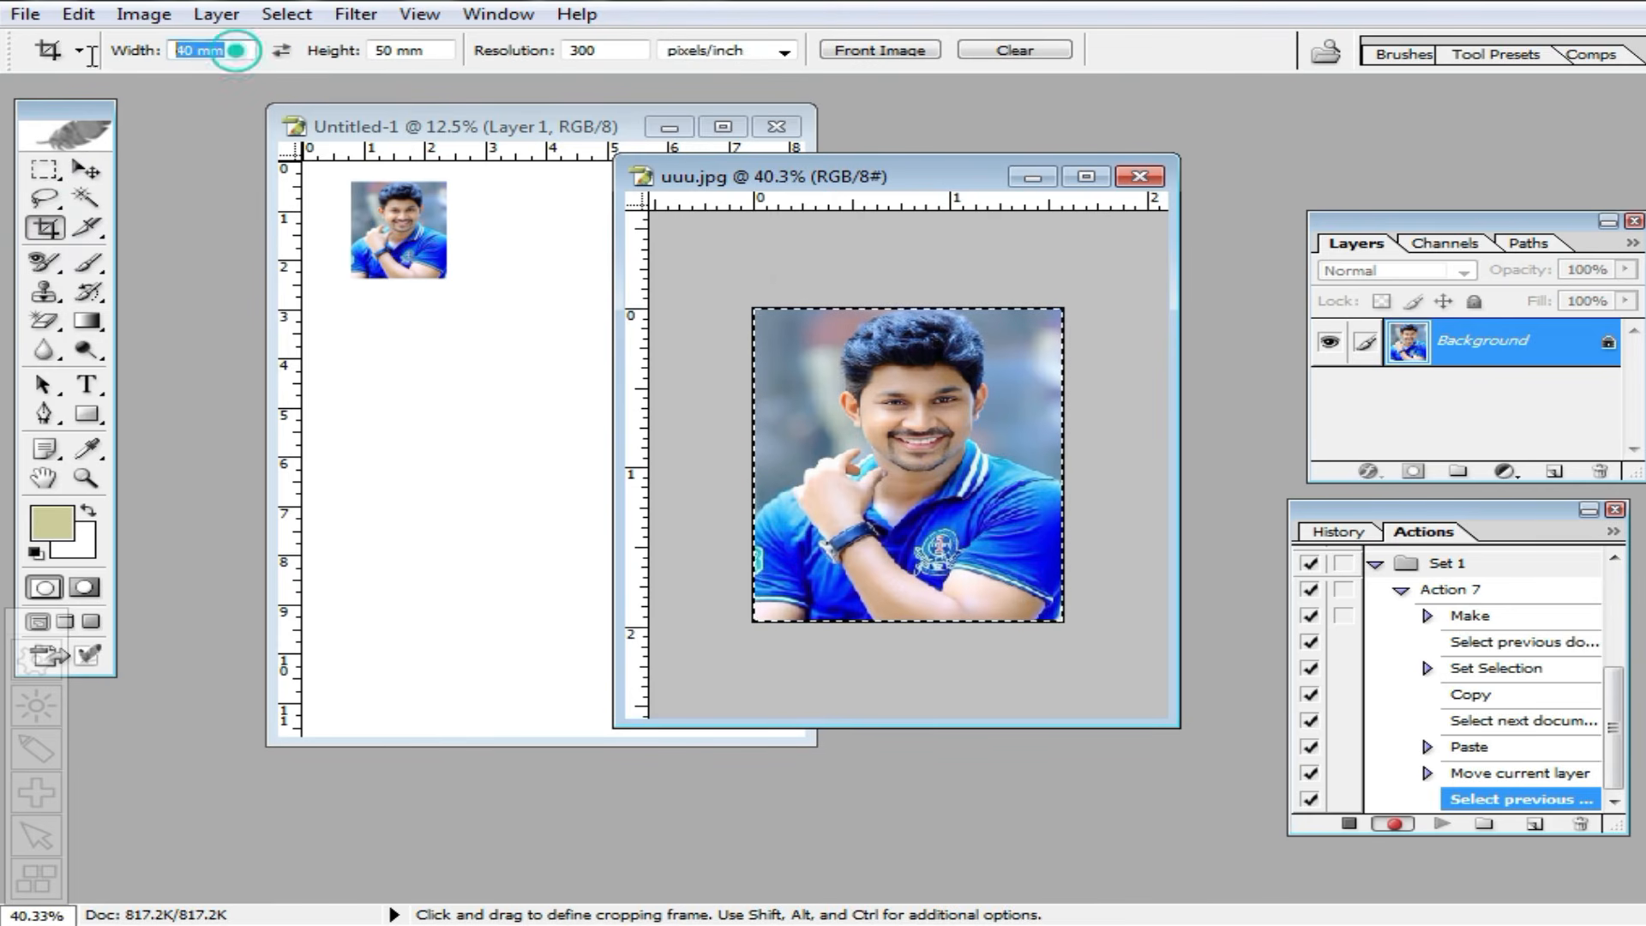
text(.79)
key(Tab)
text(.99)
key(Tab)
text(300)
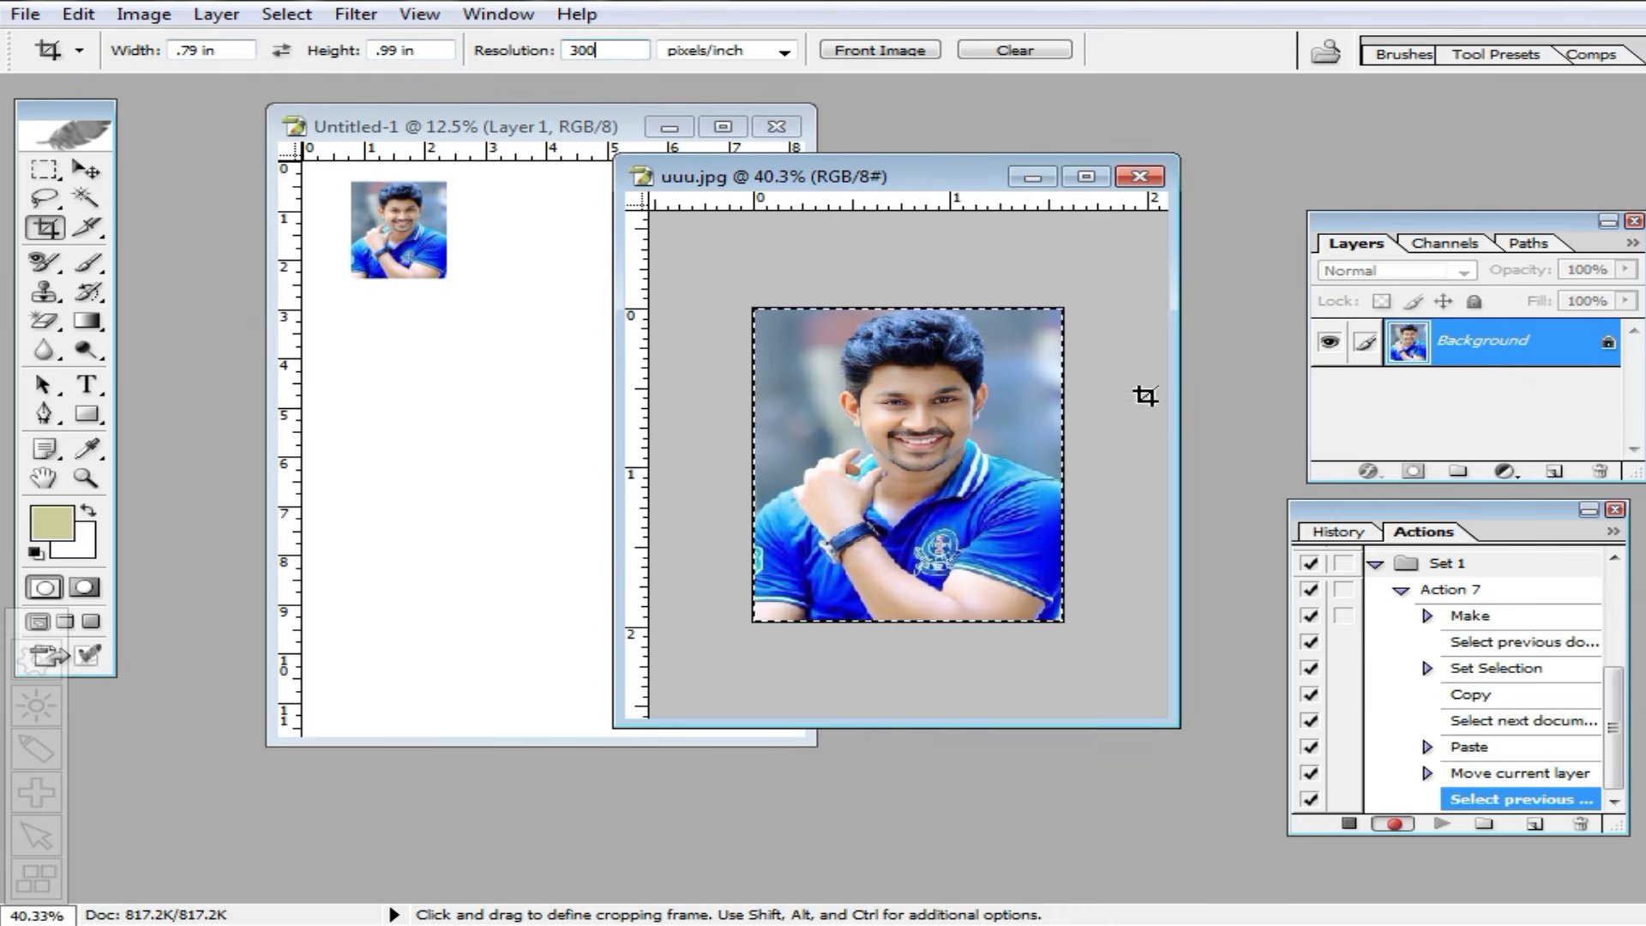
click(849, 350)
drag(744, 296, 1150, 651)
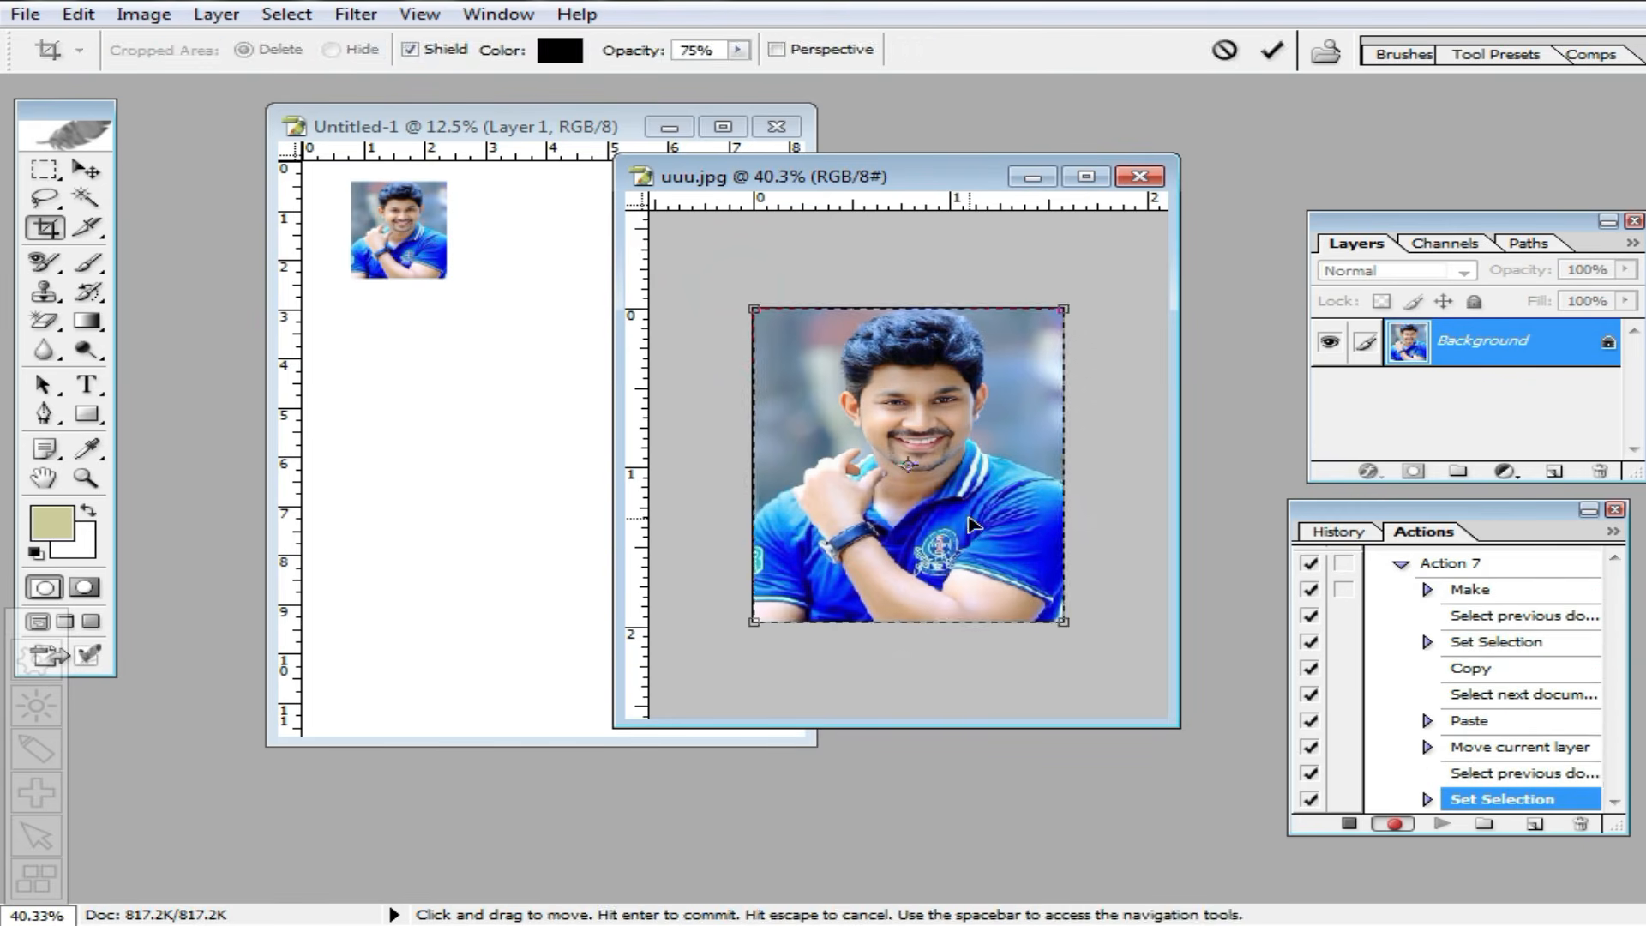
double_click(967, 517)
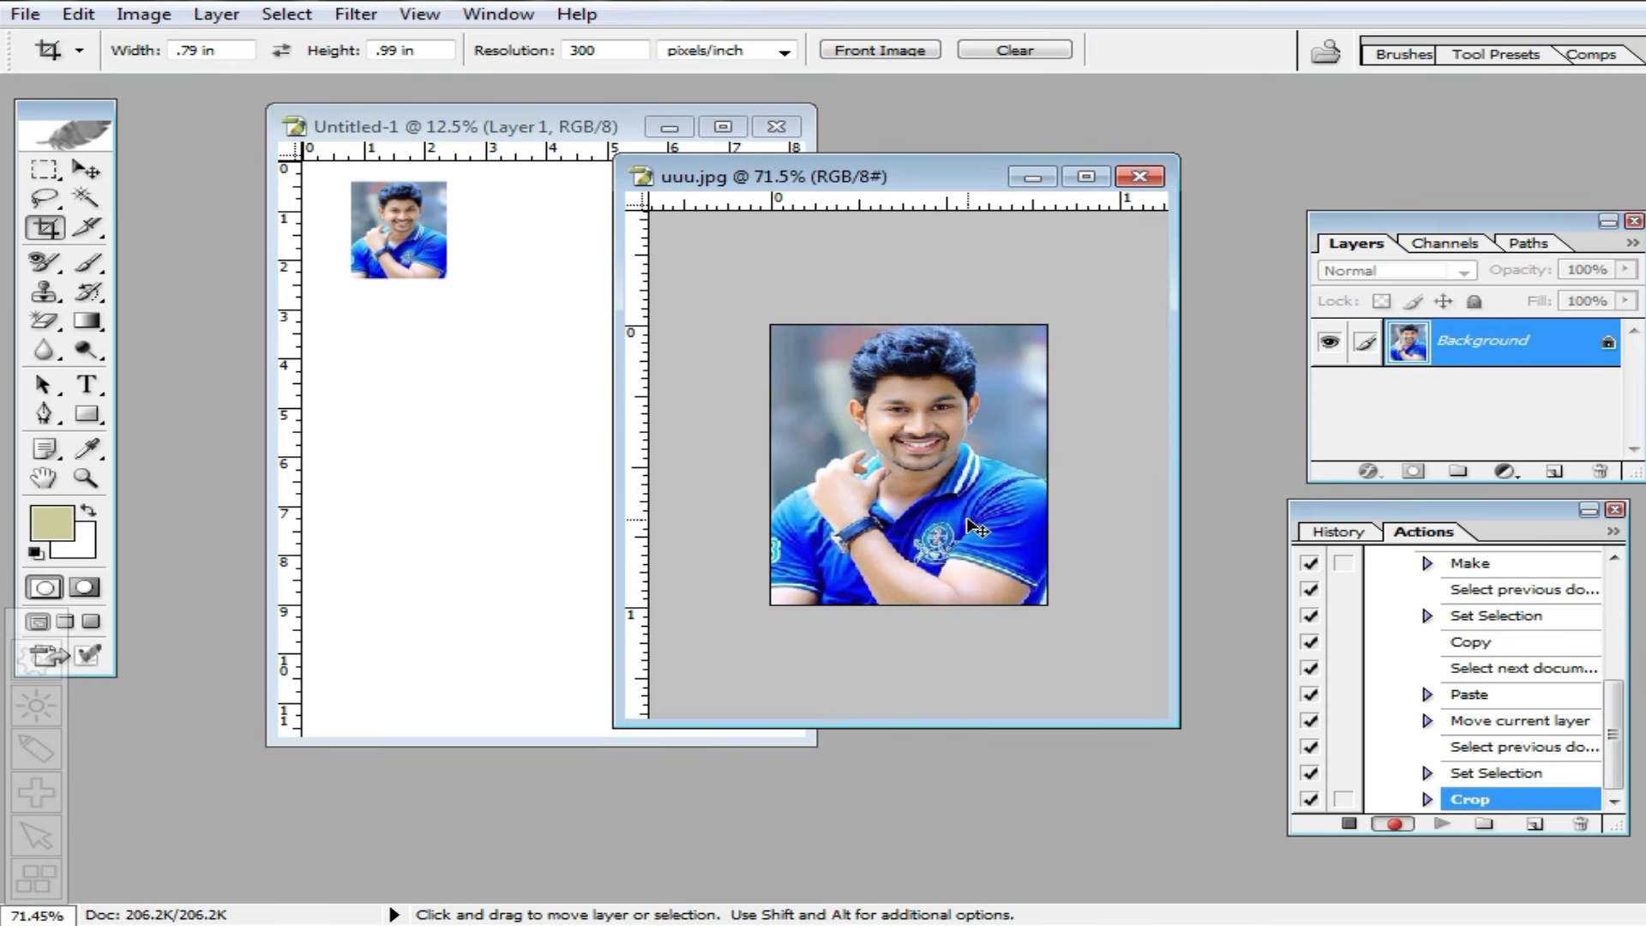
Copy the whole stamp-size portrait and paste it into the A4 document as a separate layer.
key(ctrl+a)
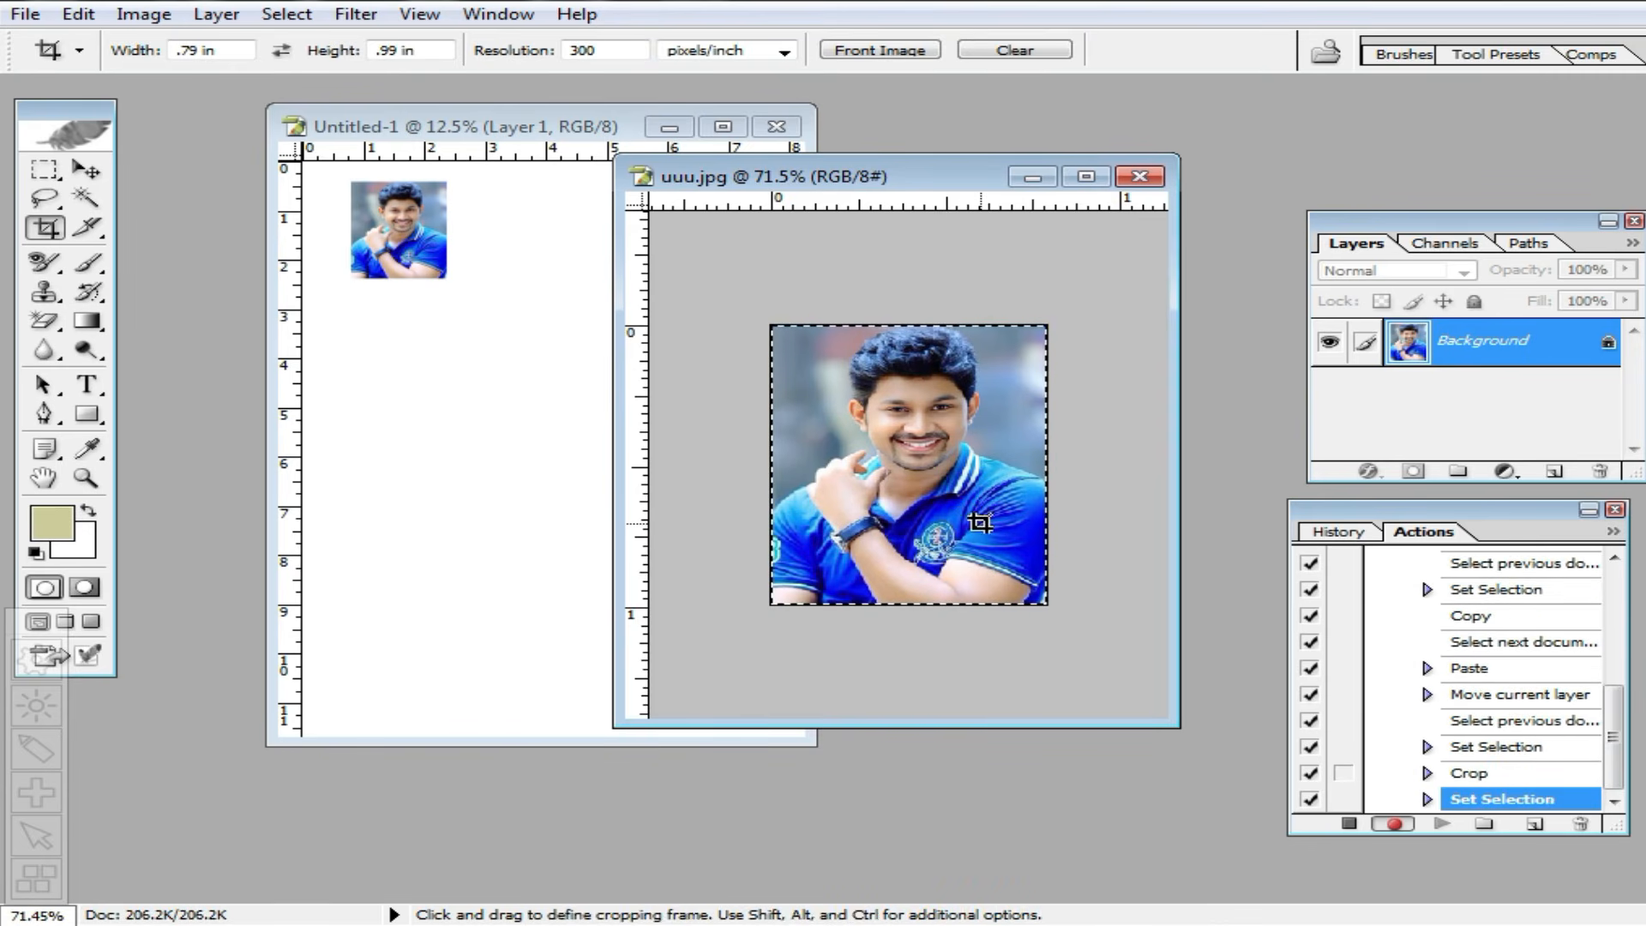
key(ctrl+c)
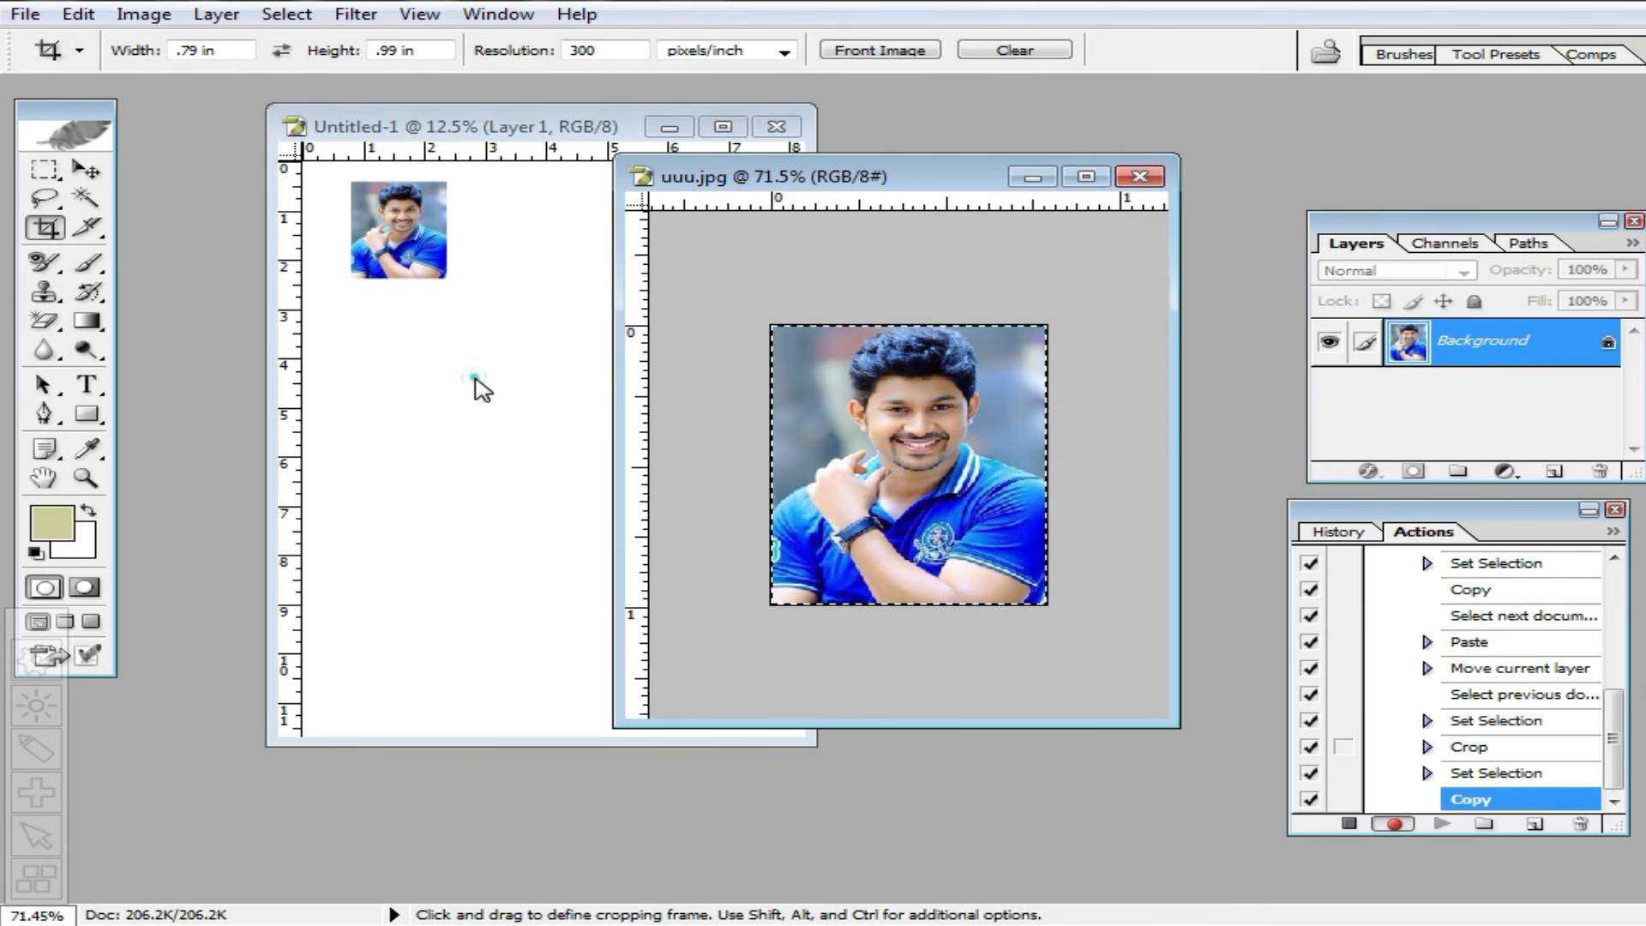
key(ctrl+Tab)
key(ctrl+v)
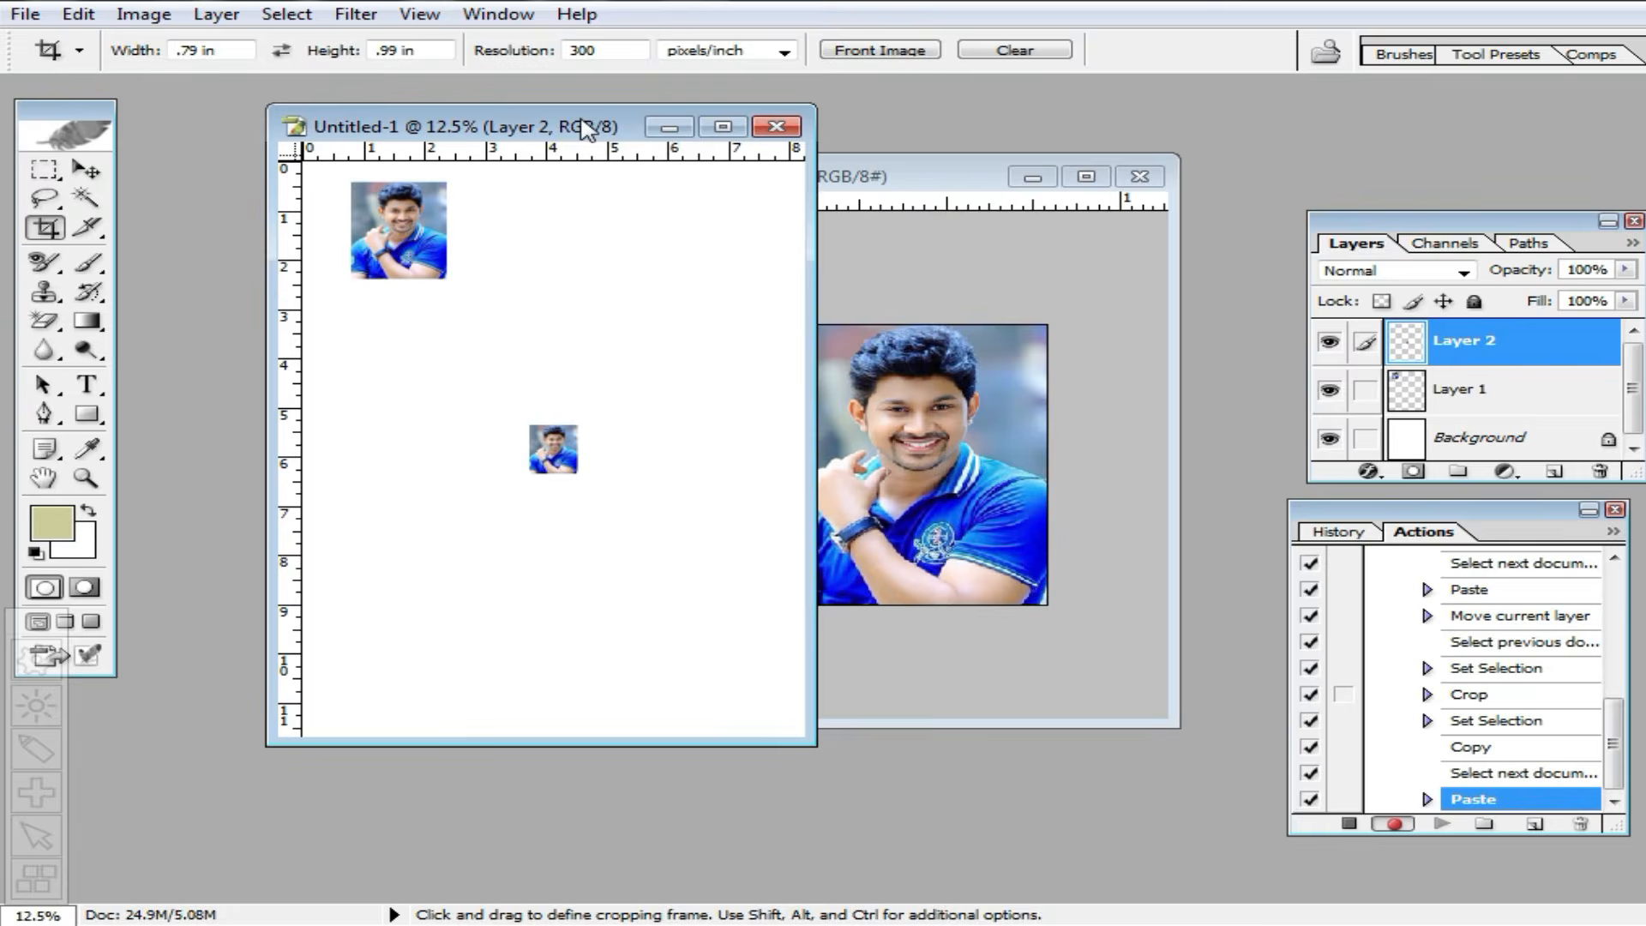
Move the larger portrait flush into the upper-left corner of the A4 page.
double_click(583, 129)
click(965, 360)
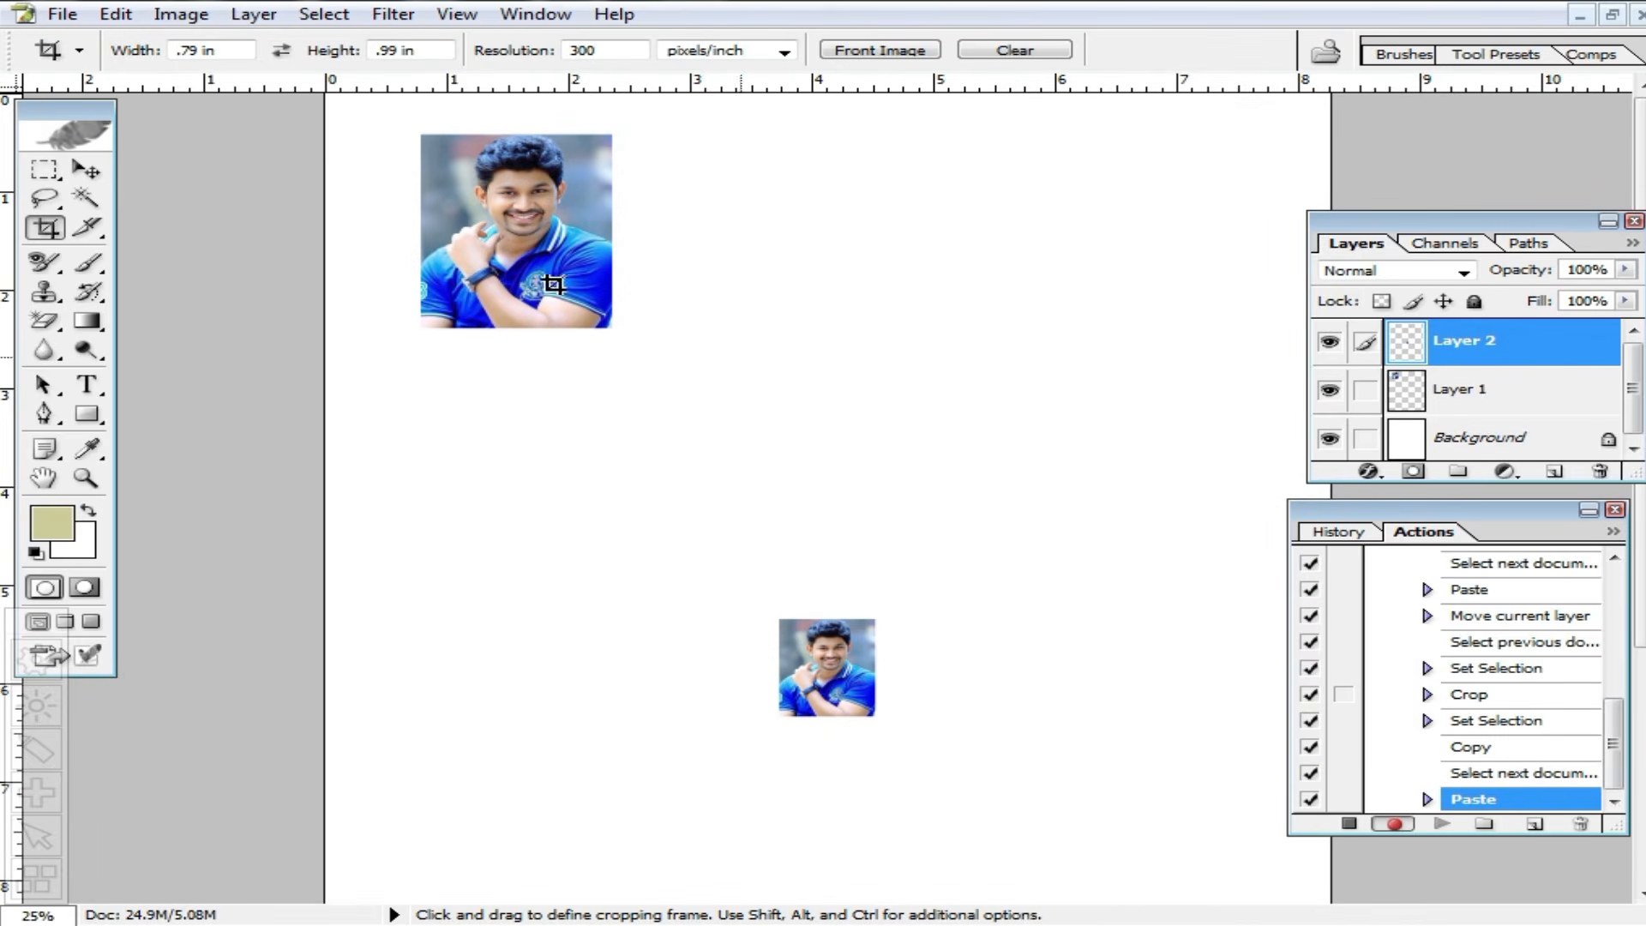
click(86, 170)
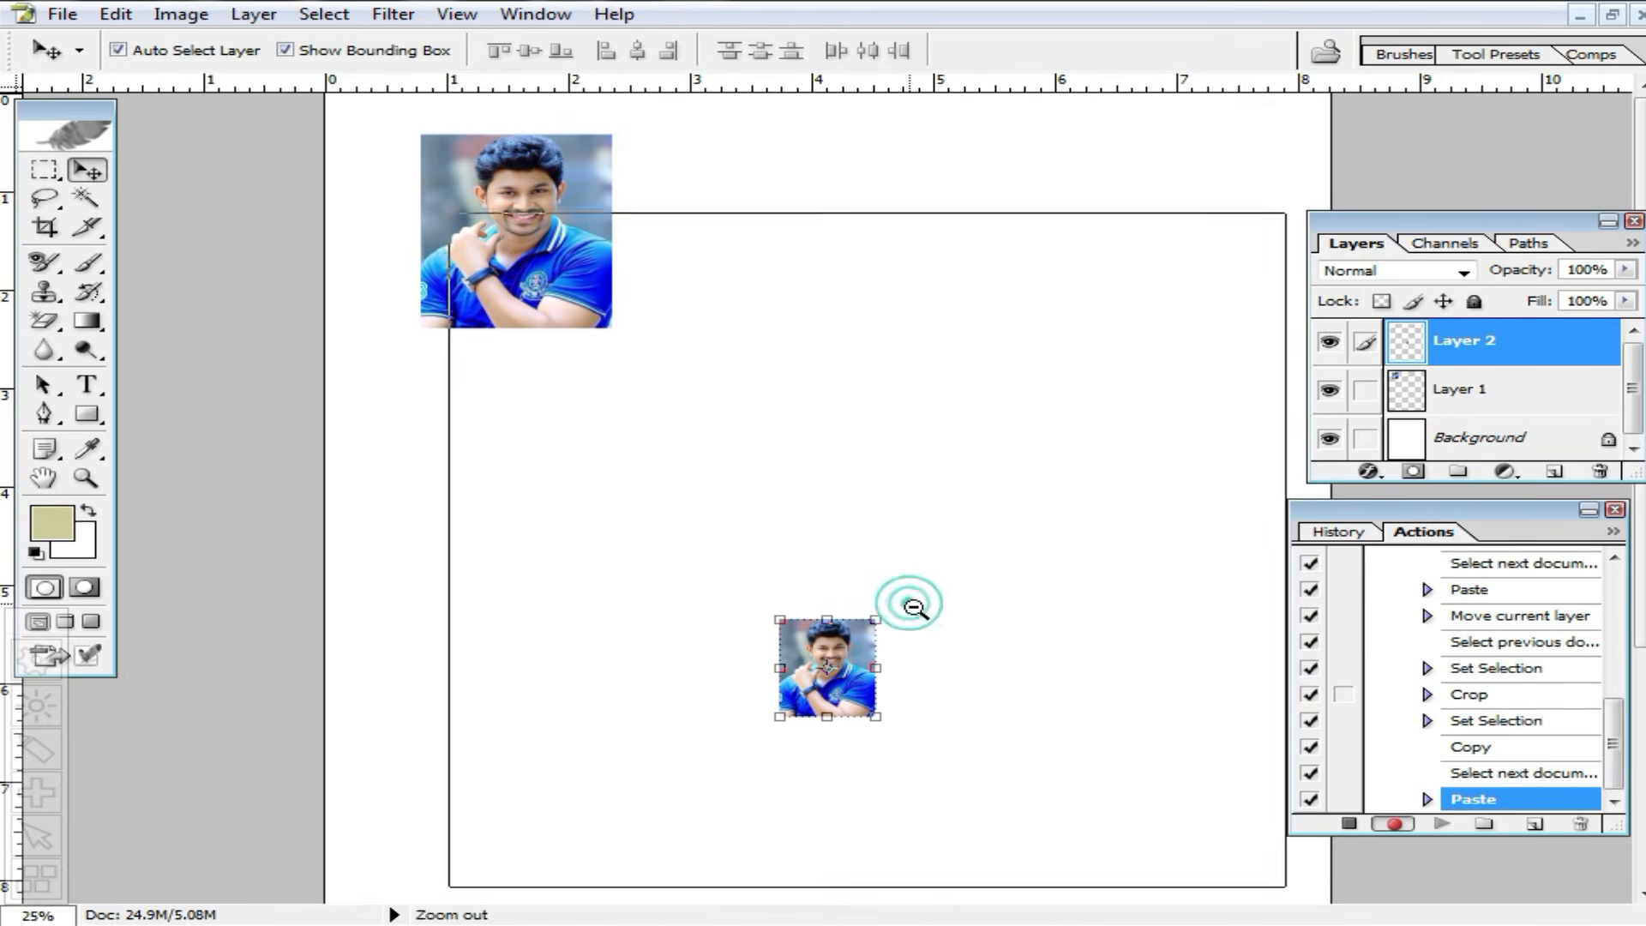
ctrl+alt+click(912, 607)
click(656, 201)
key(ctrl+t)
drag(674, 176, 611, 153)
ctrl+click(613, 151)
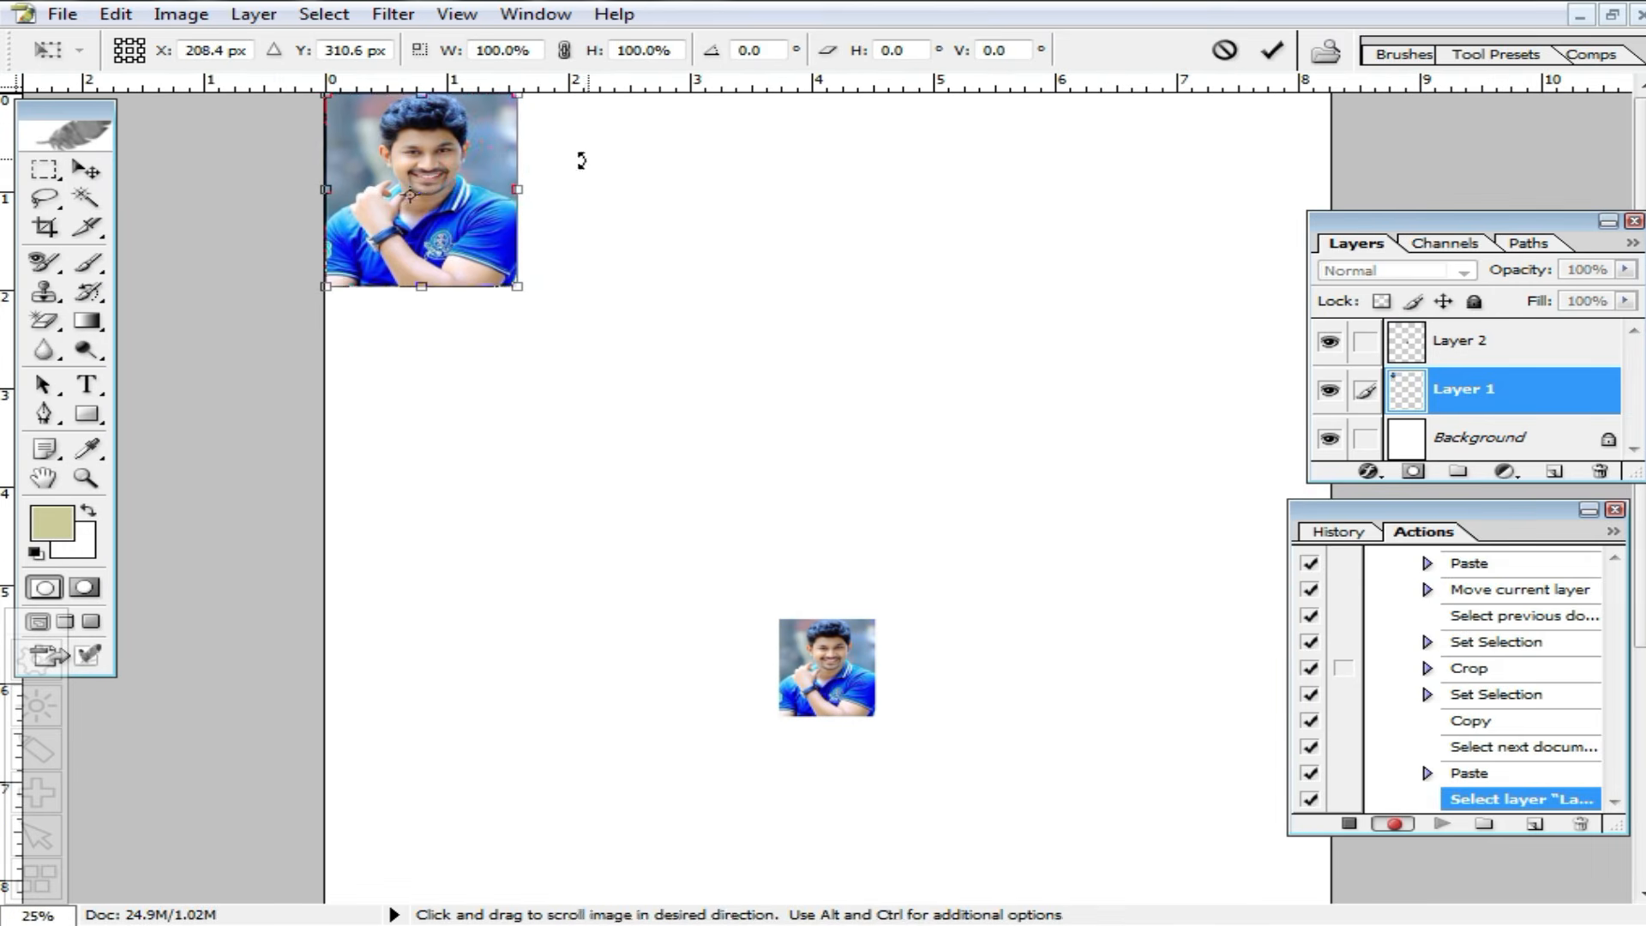
key(Return)
Duplicate the larger portrait into an evenly spaced row of four along the page's upper edge, merging the copies into one layer.
drag(477, 166, 689, 164)
key(ctrl+e)
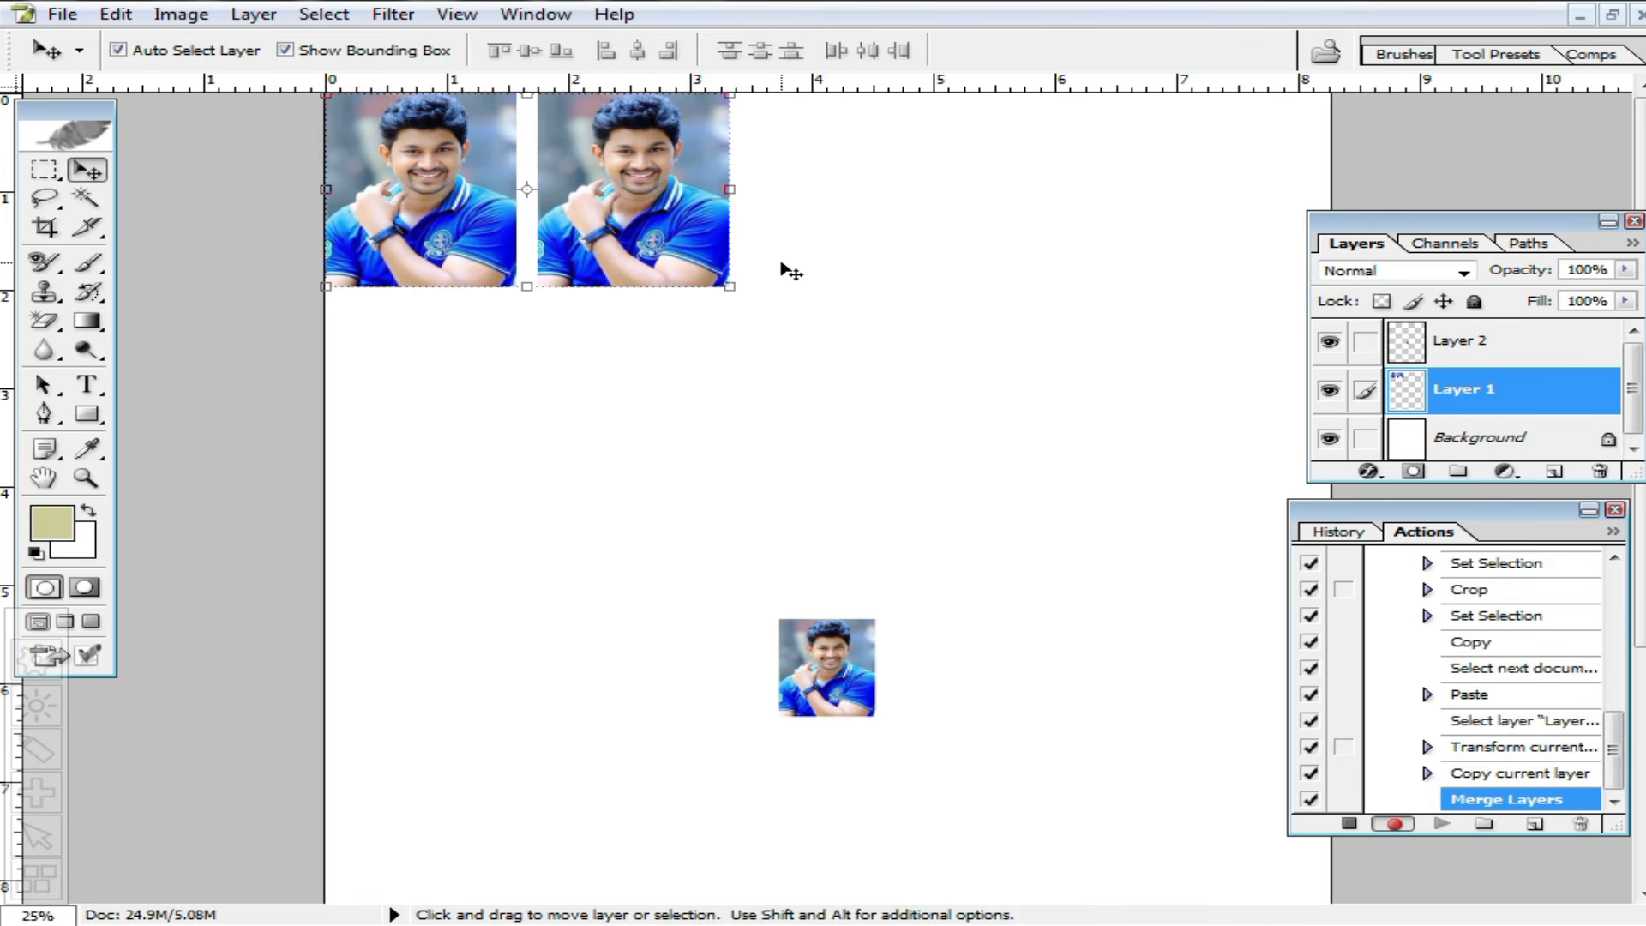
drag(656, 206, 1082, 202)
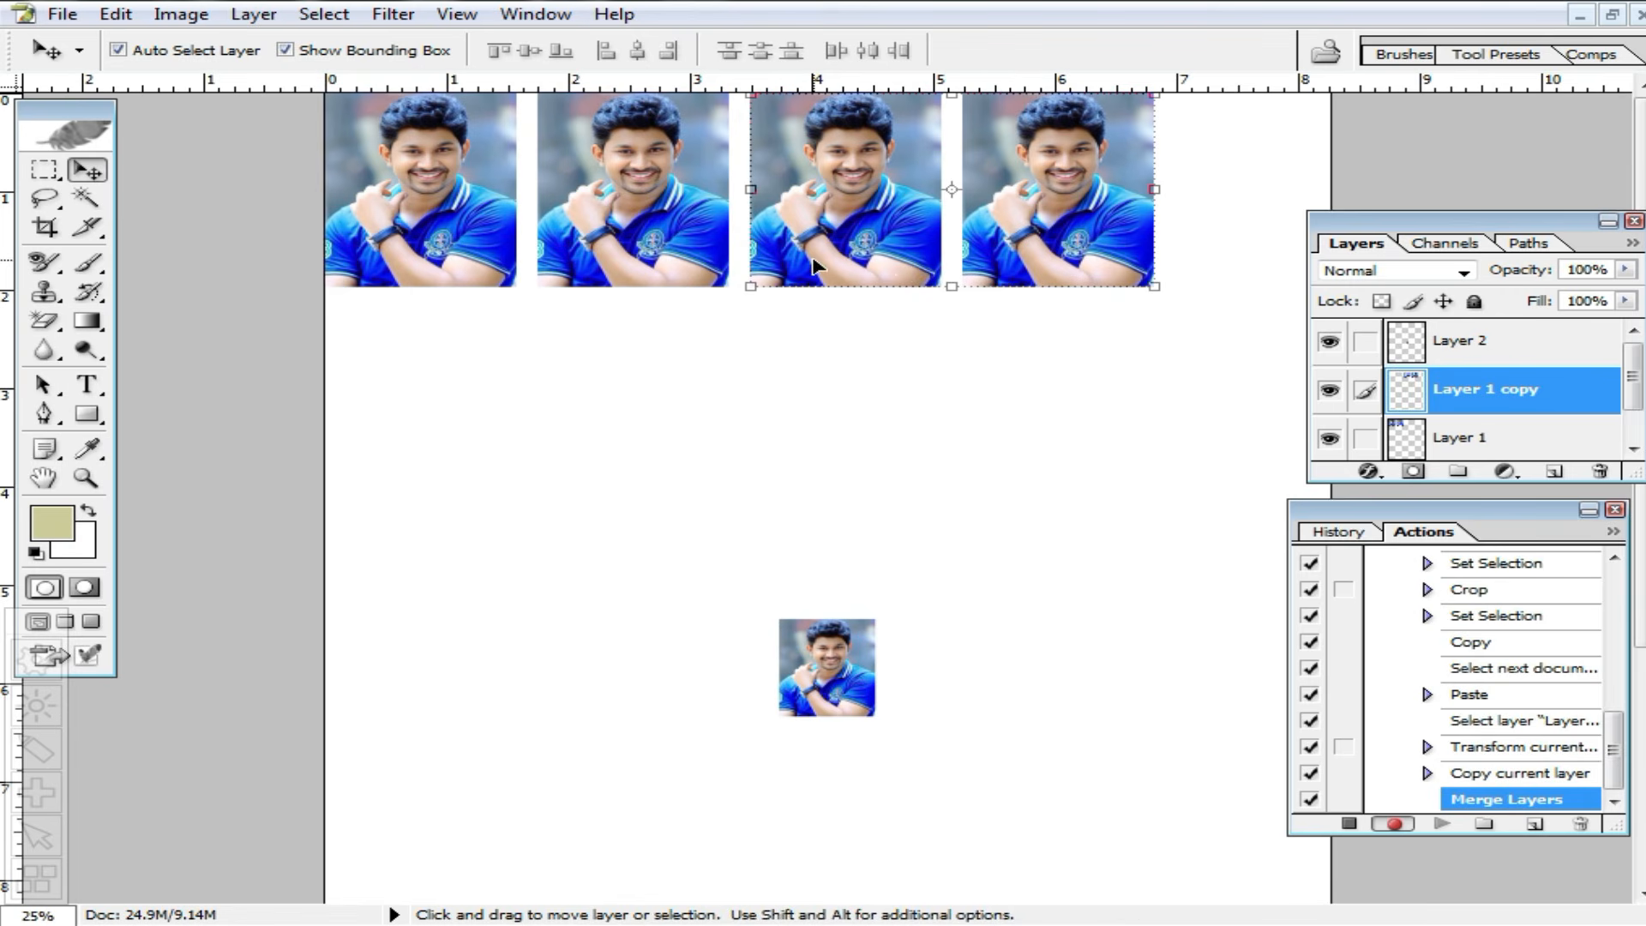
key(ctrl+e)
Place a merged pair of the small portraits, rotated 90°, at the right end of the portrait row.
drag(832, 643, 909, 502)
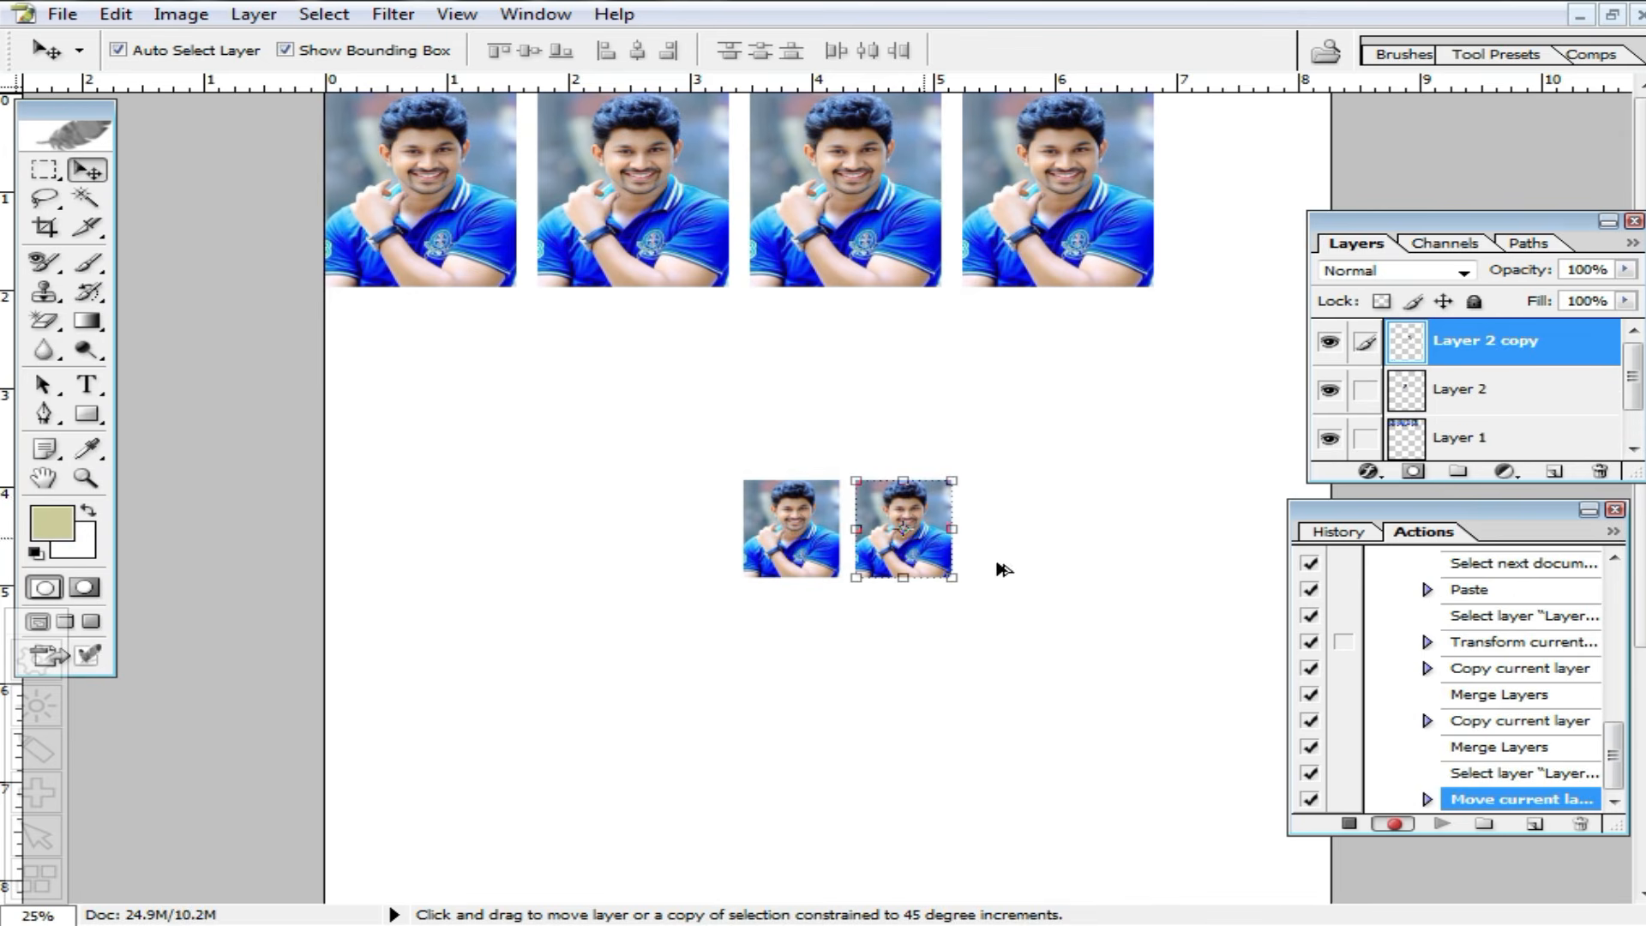
key(ctrl+e)
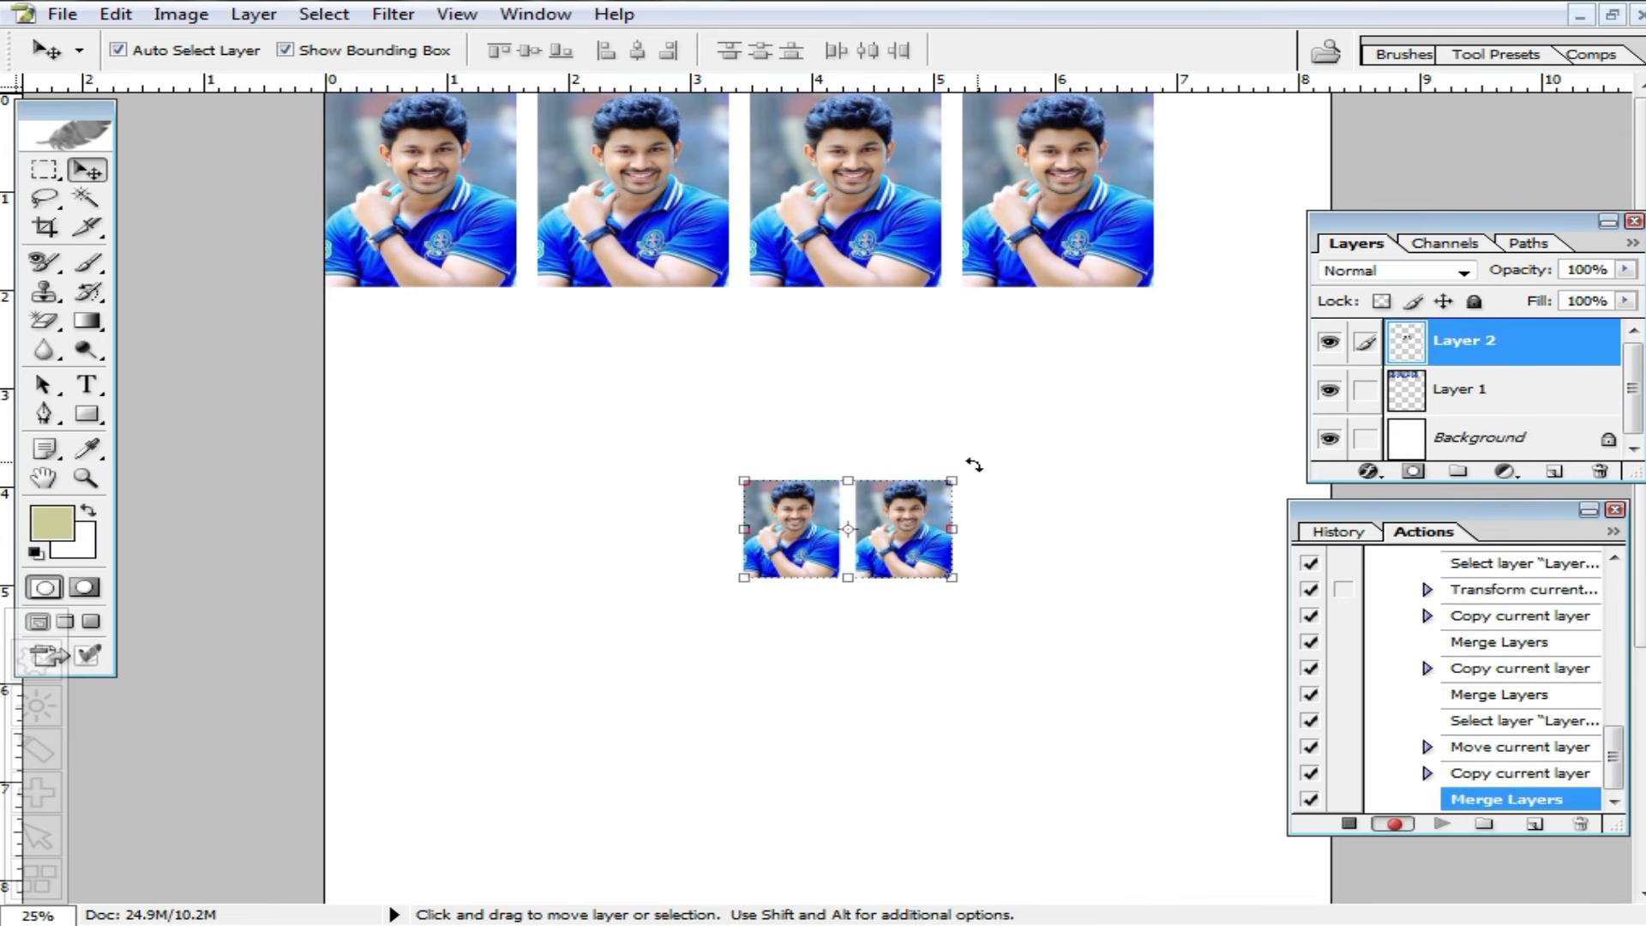
drag(974, 465, 993, 708)
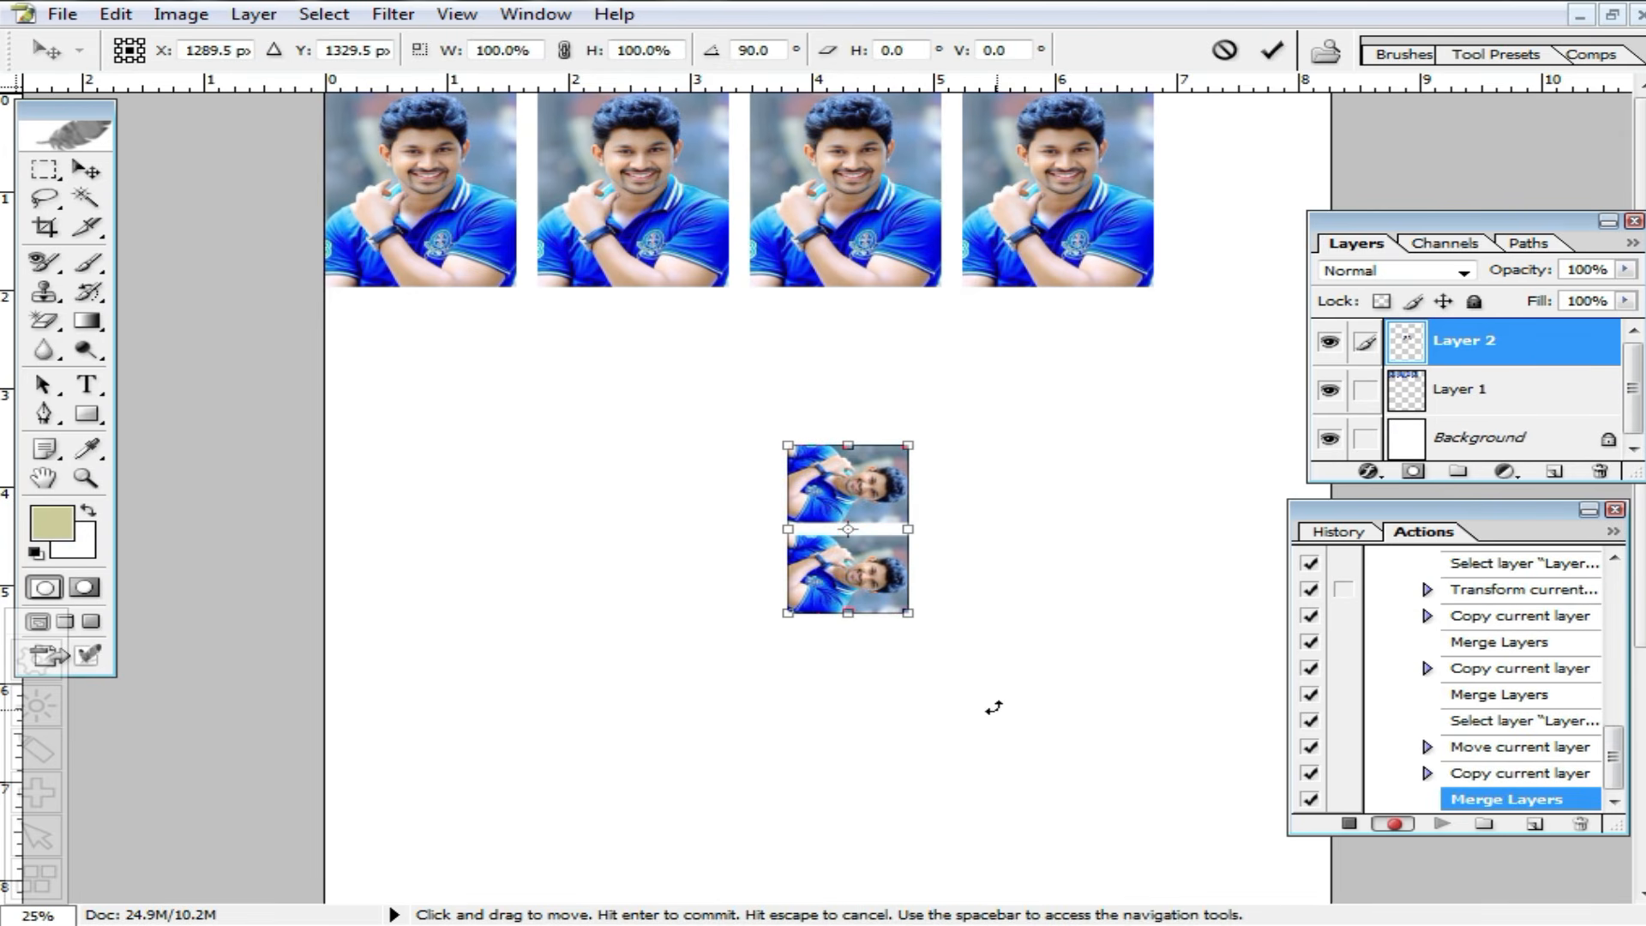
drag(875, 491, 1264, 140)
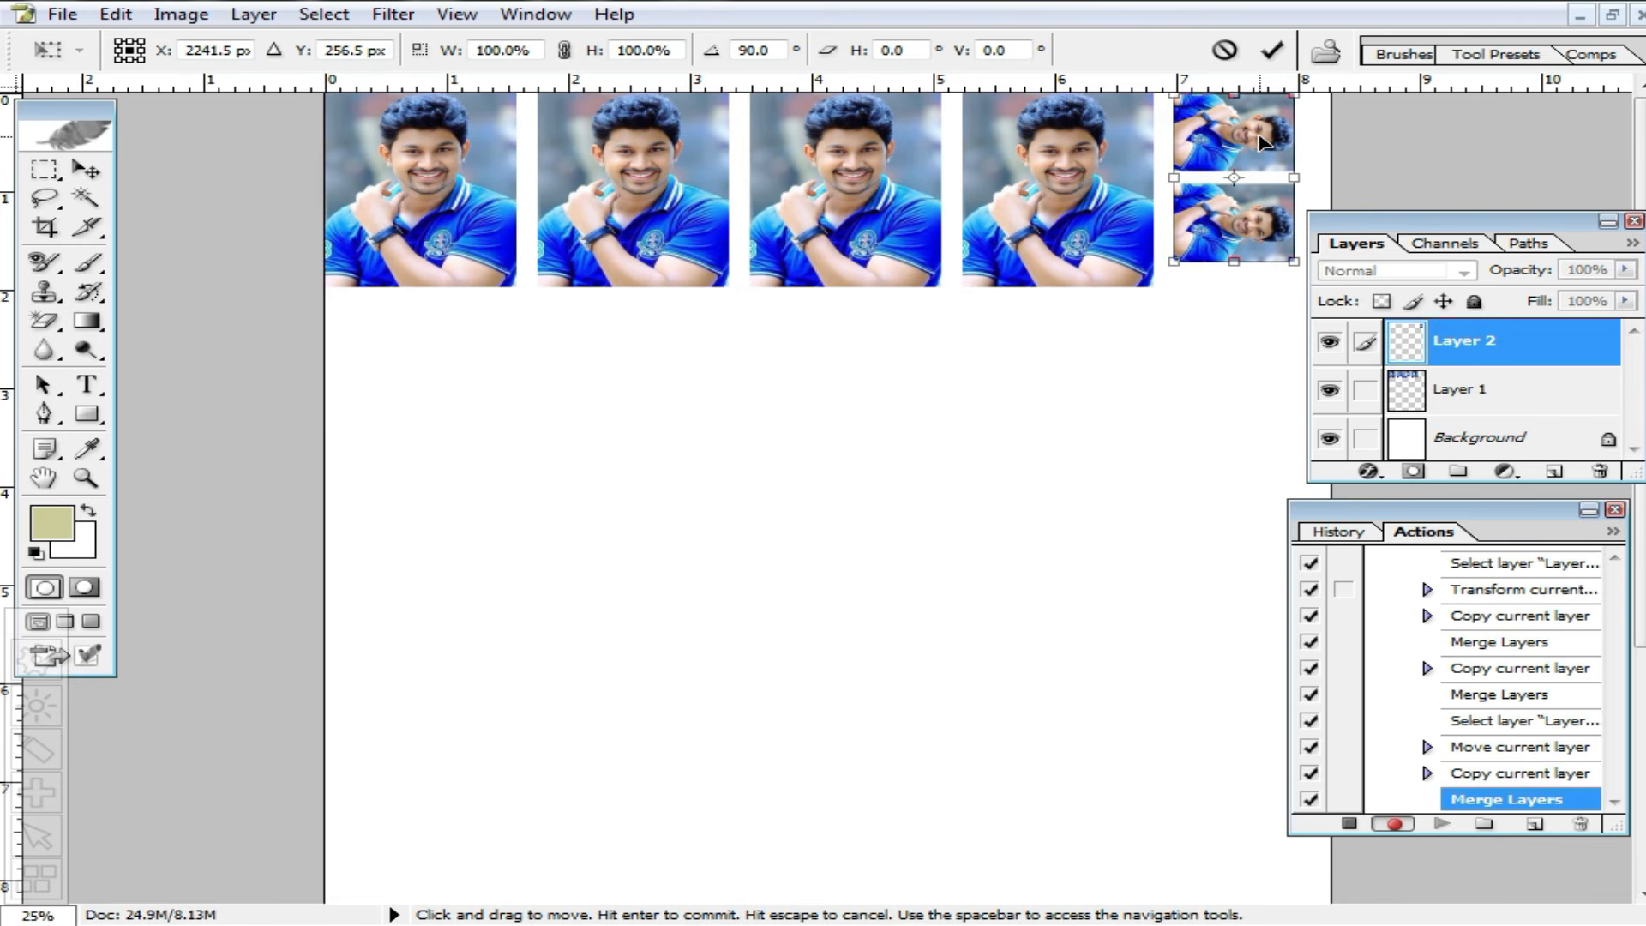
key(Return)
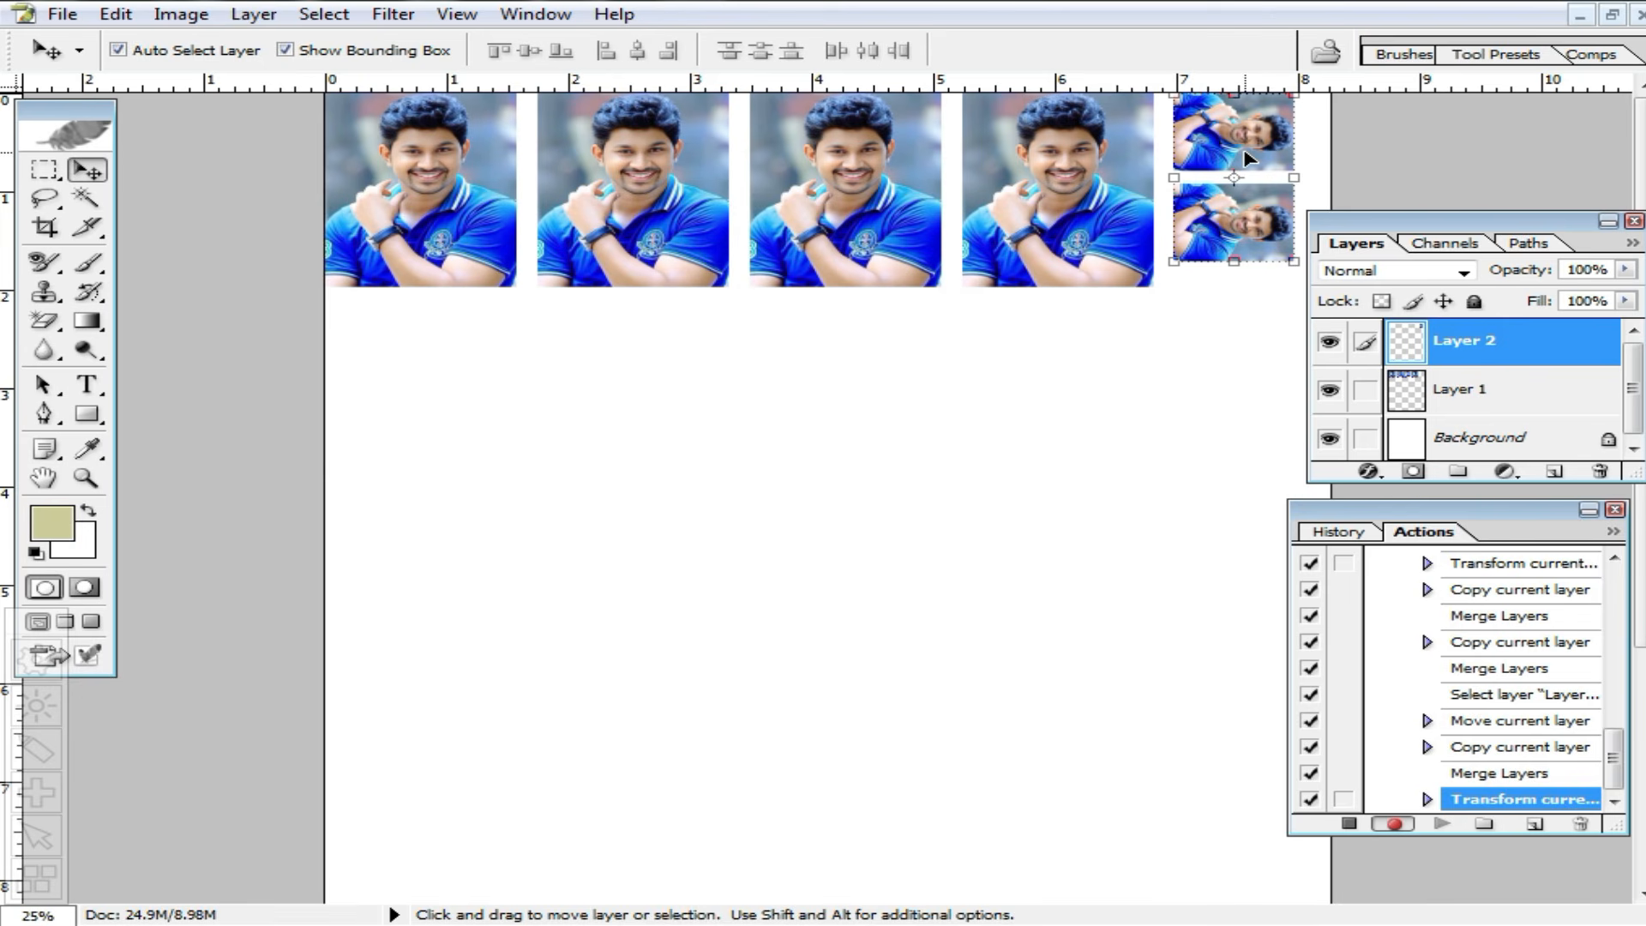
Finish the recording by merging the small pair into the row and nudging it slightly off the page's upper-left corner.
key(ctrl+e)
drag(1203, 179, 1206, 181)
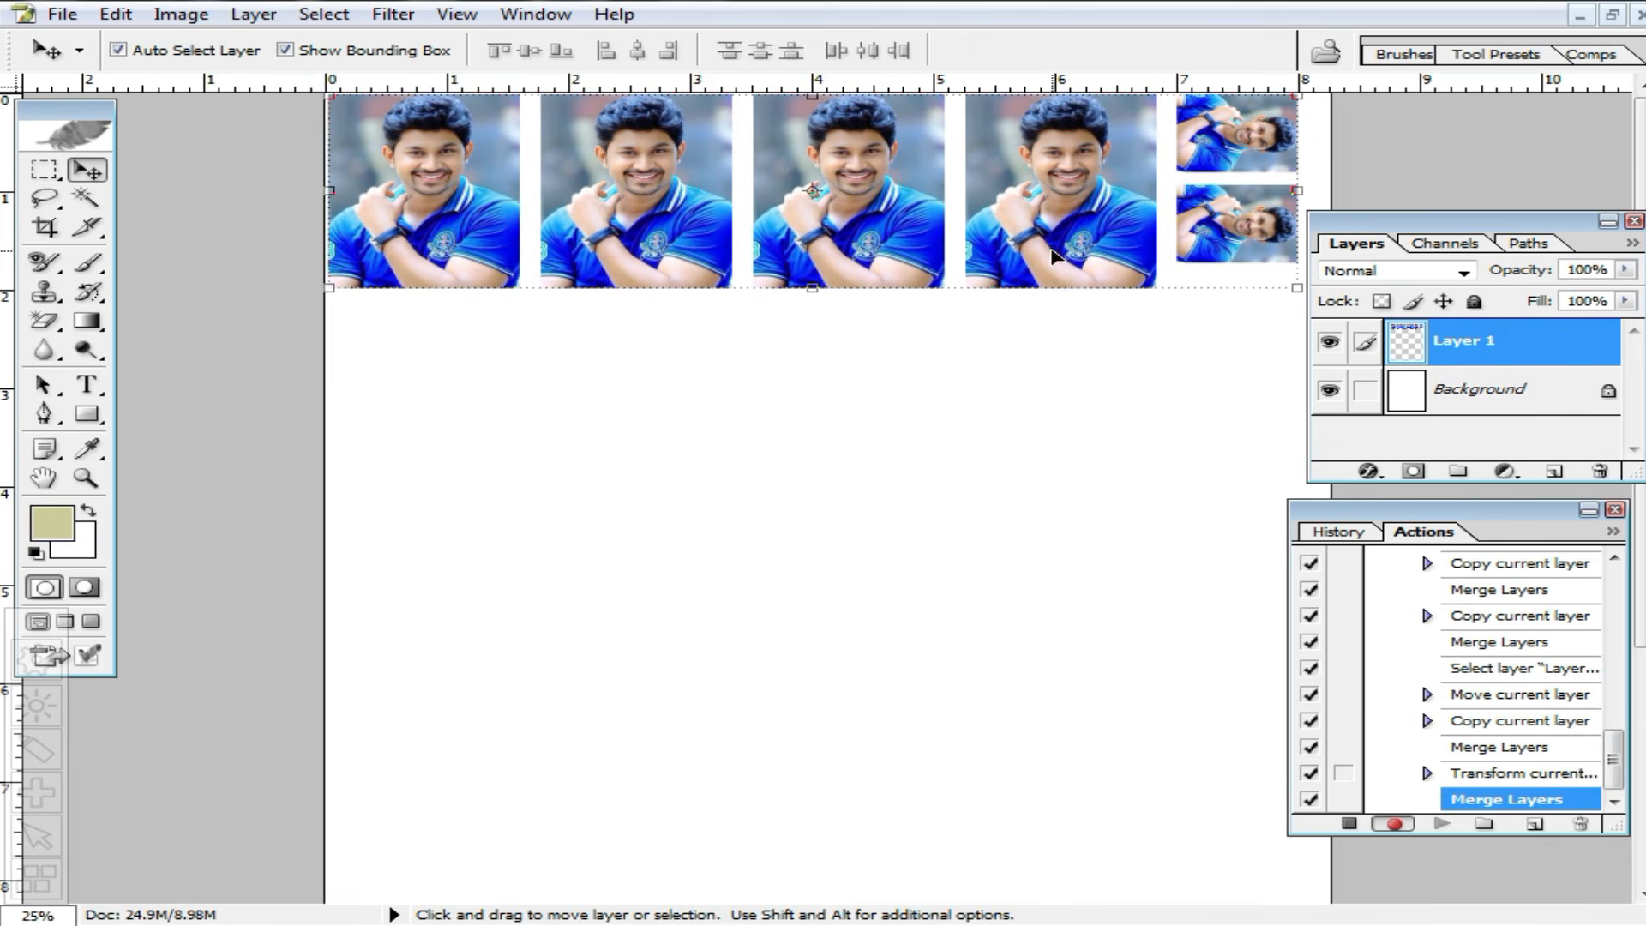
click(1348, 824)
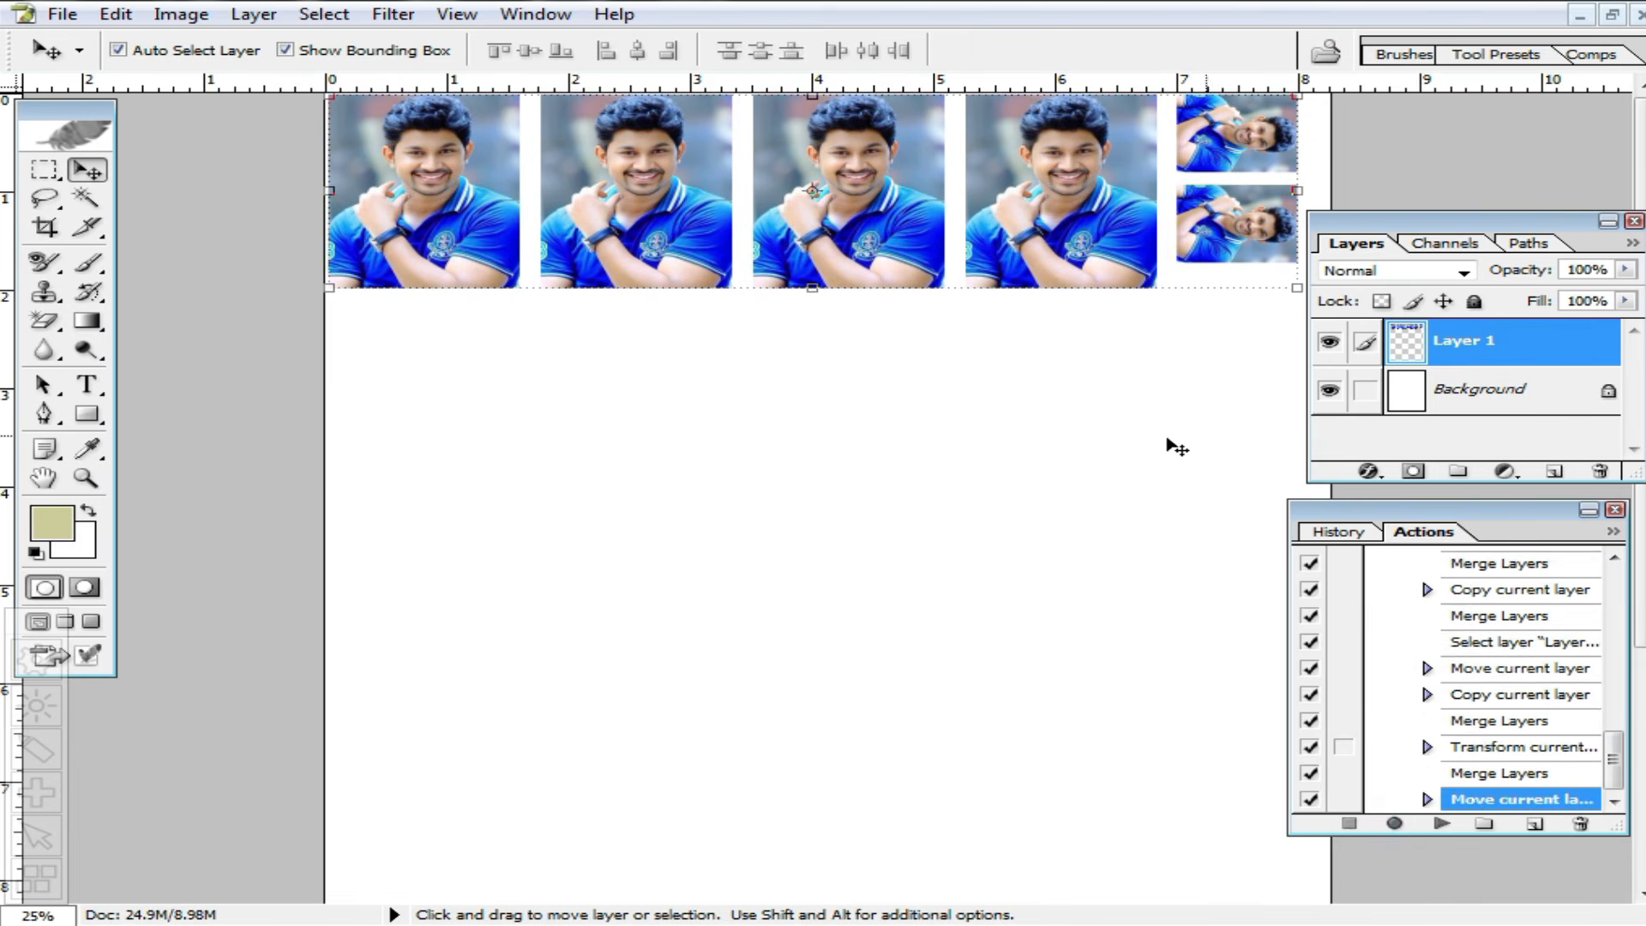
Discard the finished sheet and undo the portrait's .79 by .99 in crop.
click(1612, 14)
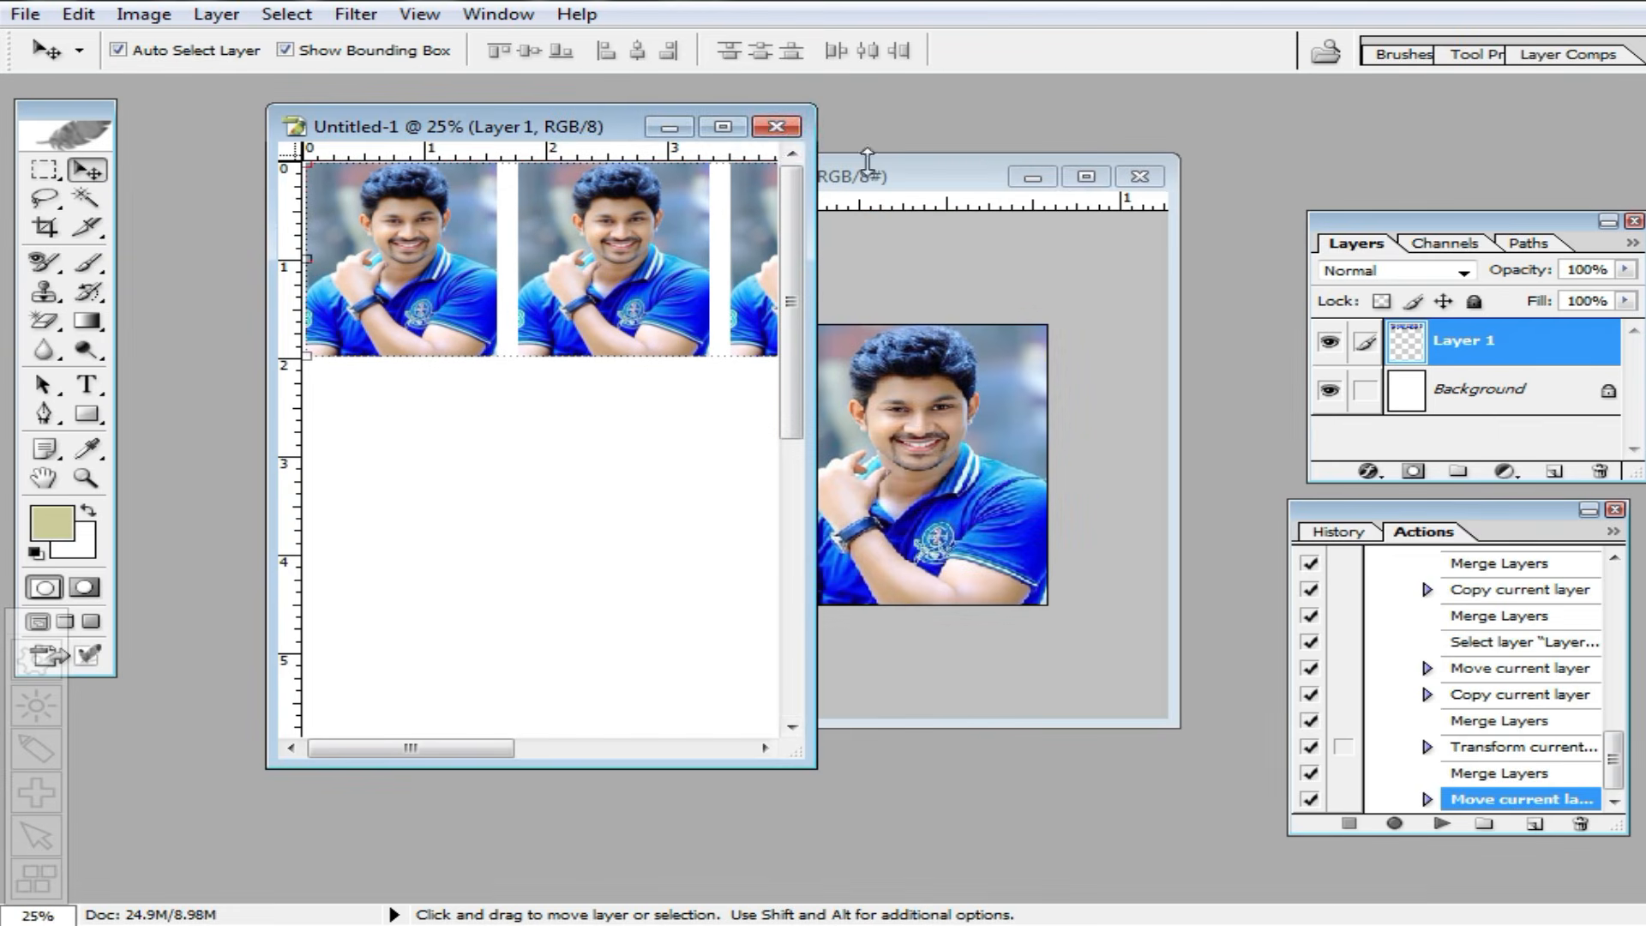
click(777, 126)
click(836, 356)
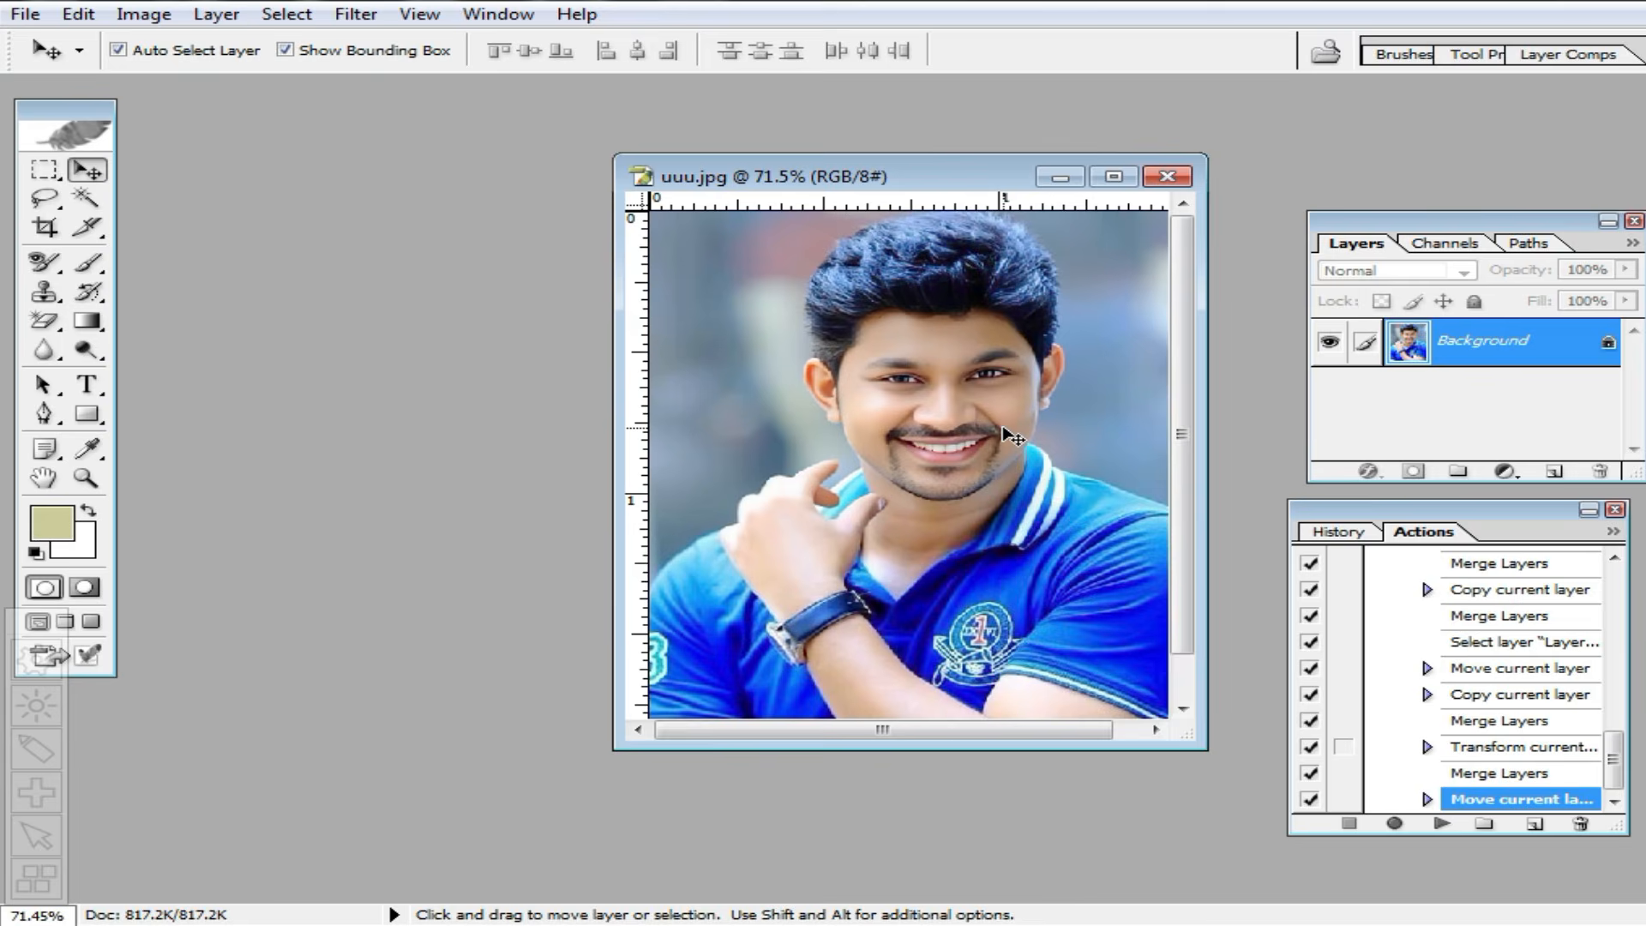
Run the recorded Action 7 on the portrait and inspect the generated sheet's photo row up close.
key(F2)
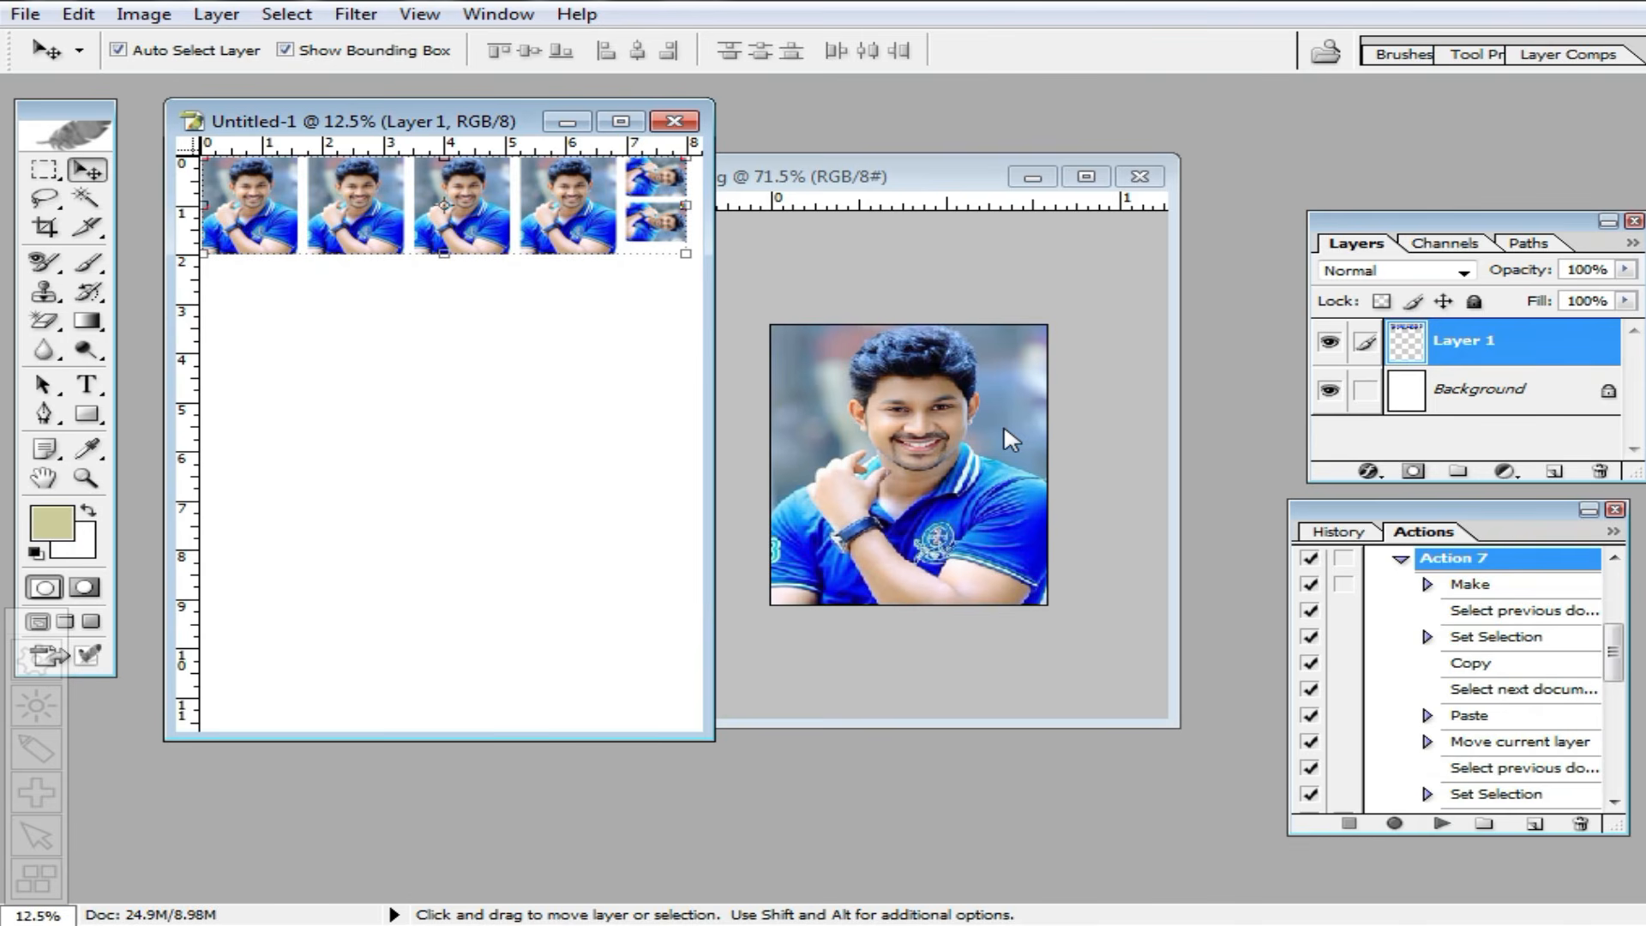
double_click(404, 120)
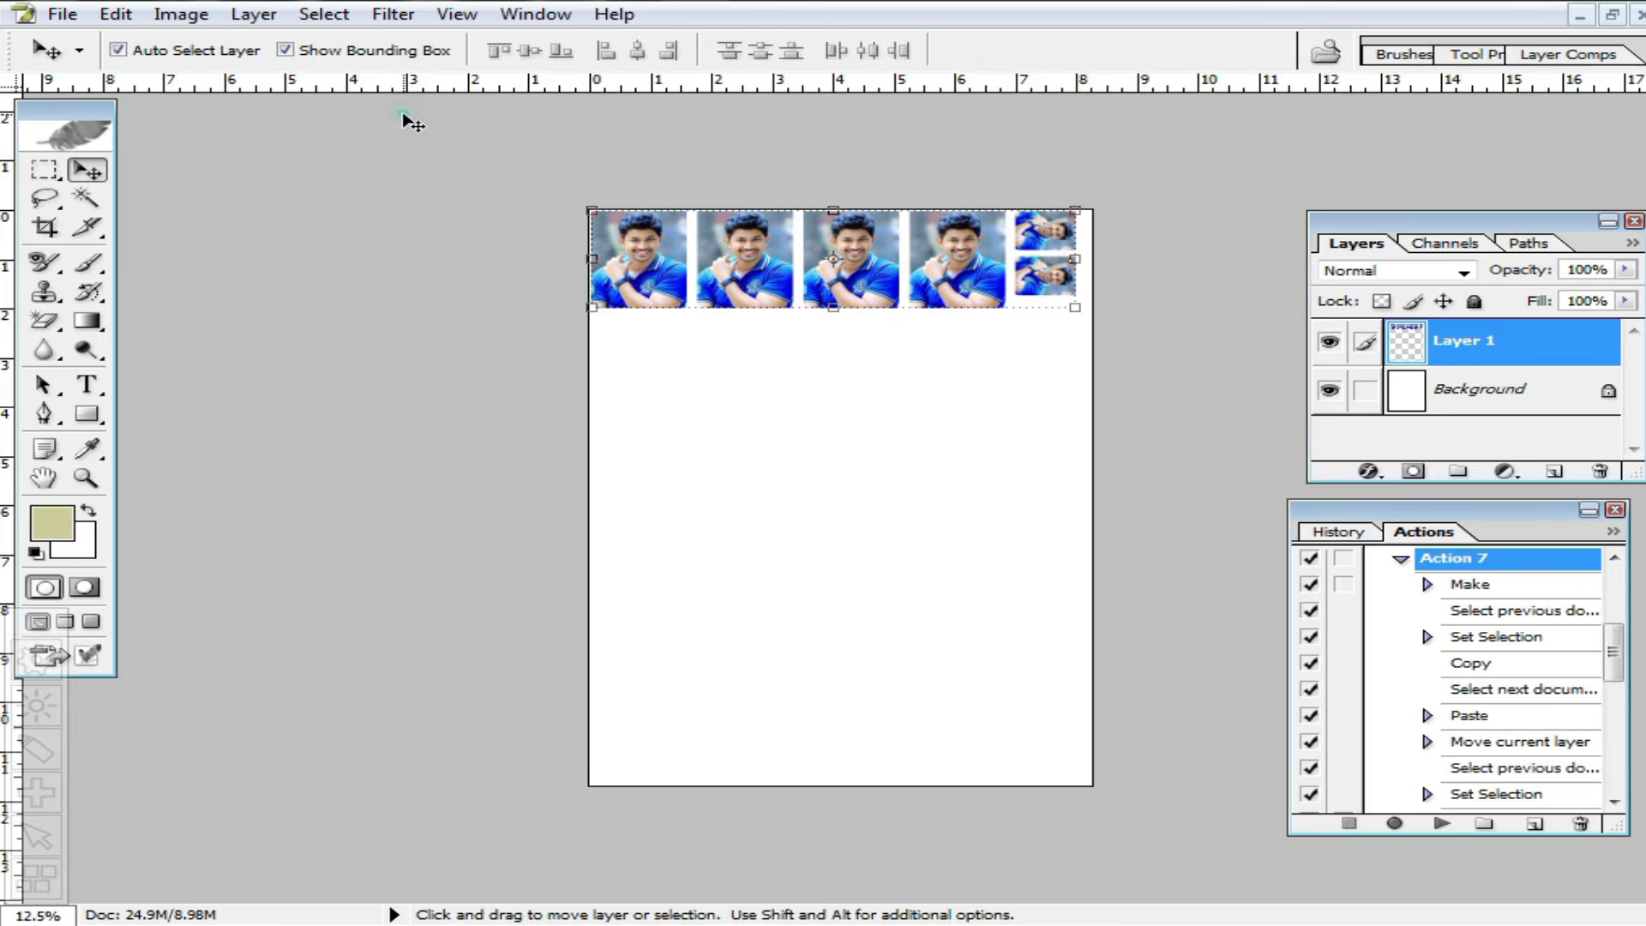
key(ctrl+space)
click(922, 216)
click(922, 216)
click(922, 217)
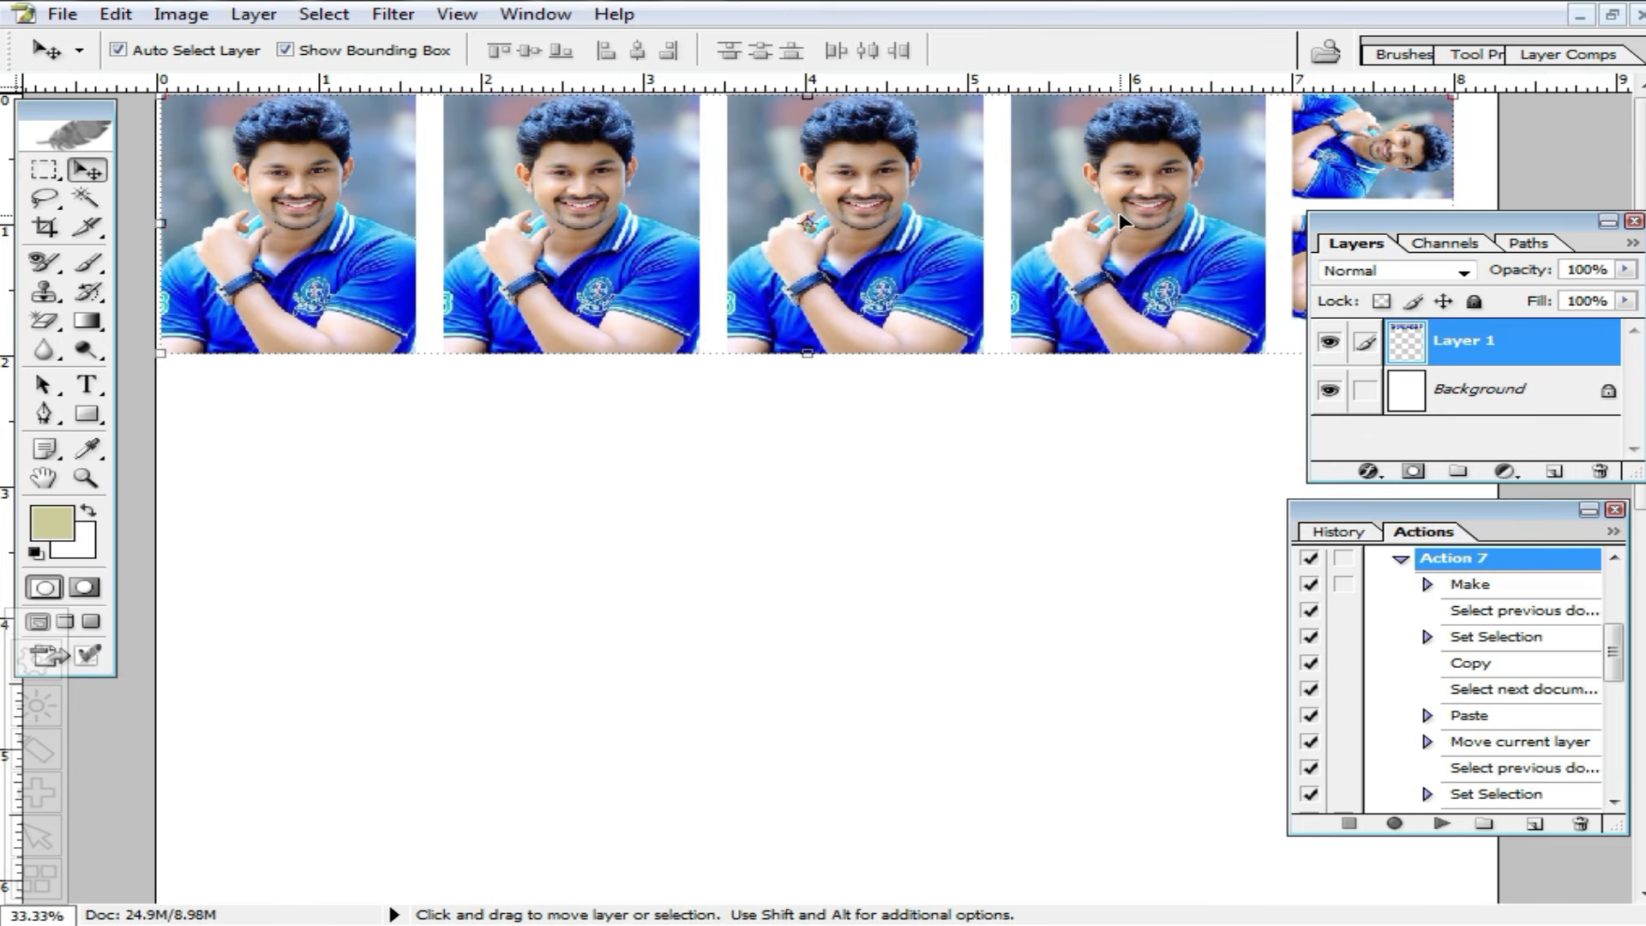
Close the generated sheet and return the portrait to its 40 by 50 mm crop without a selection.
click(1582, 14)
drag(916, 177, 743, 164)
double_click(743, 164)
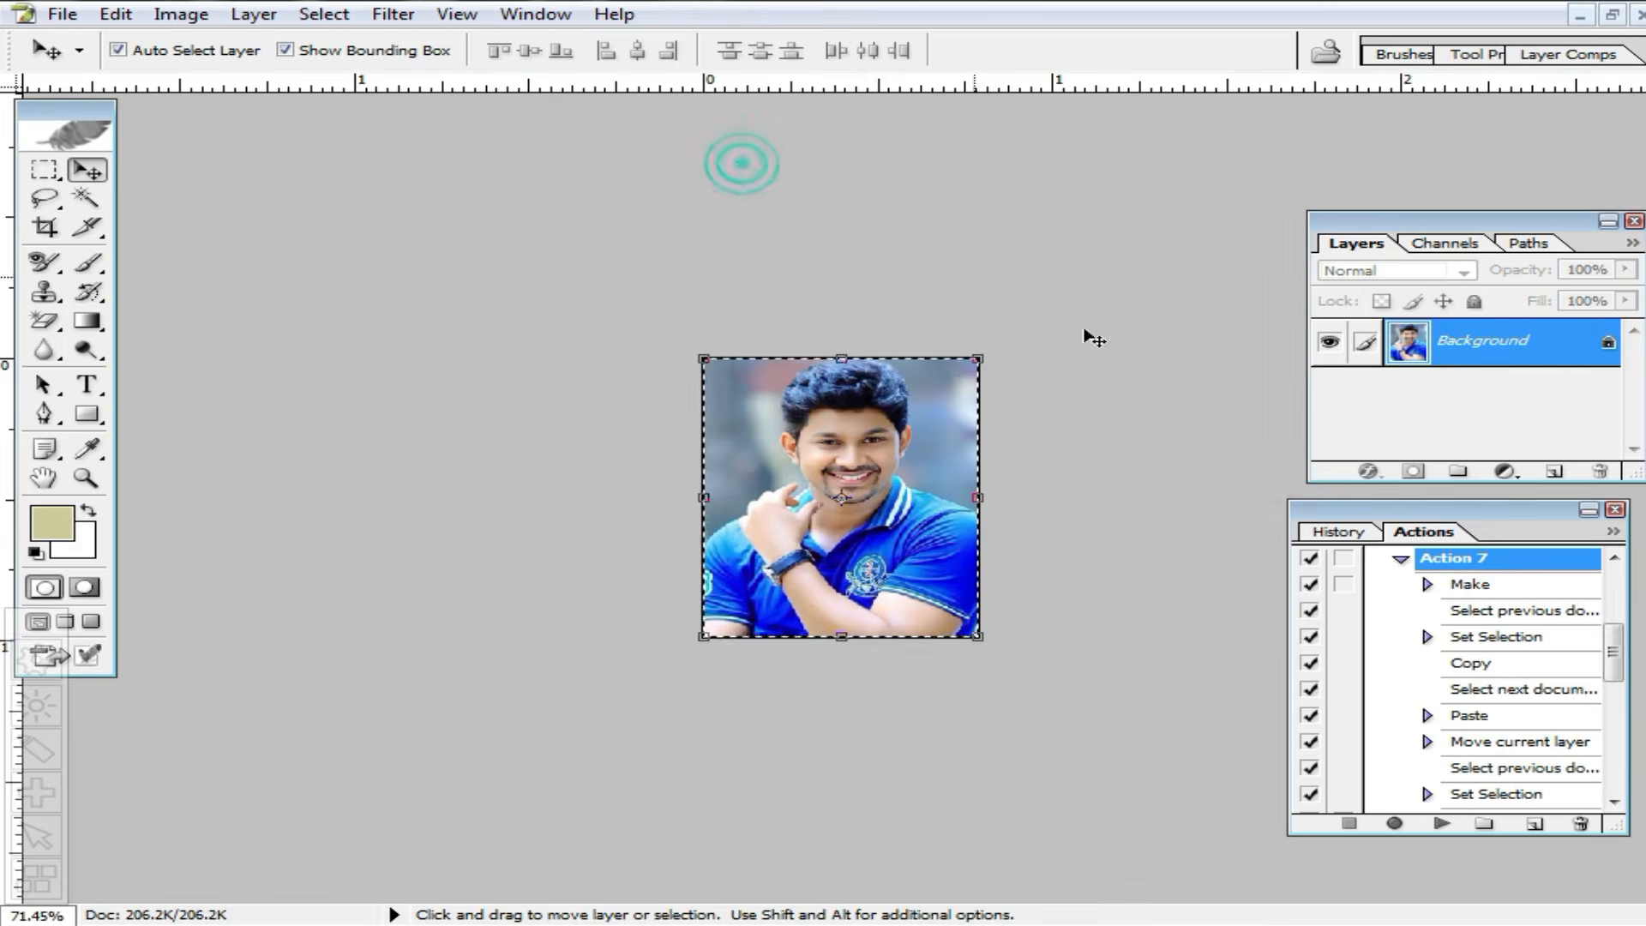
key(ctrl+space)
click(1012, 442)
alt+click(1011, 442)
alt+click(1012, 442)
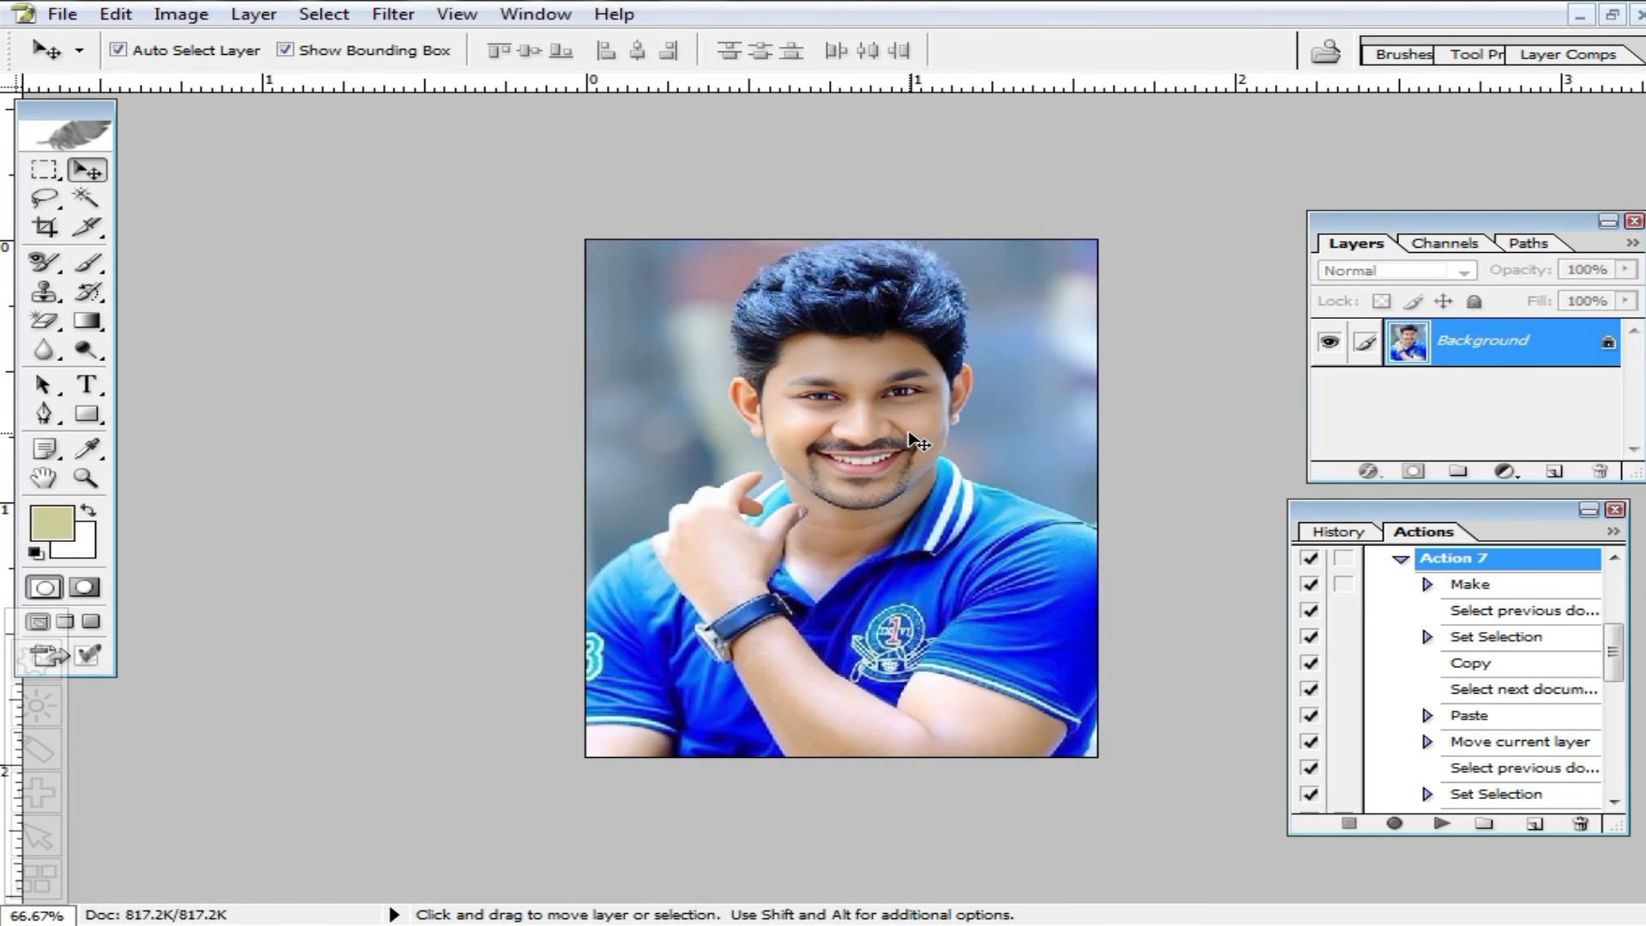
Replay Action 7 on the restored portrait and check the photo row on the new sheet.
key(F2)
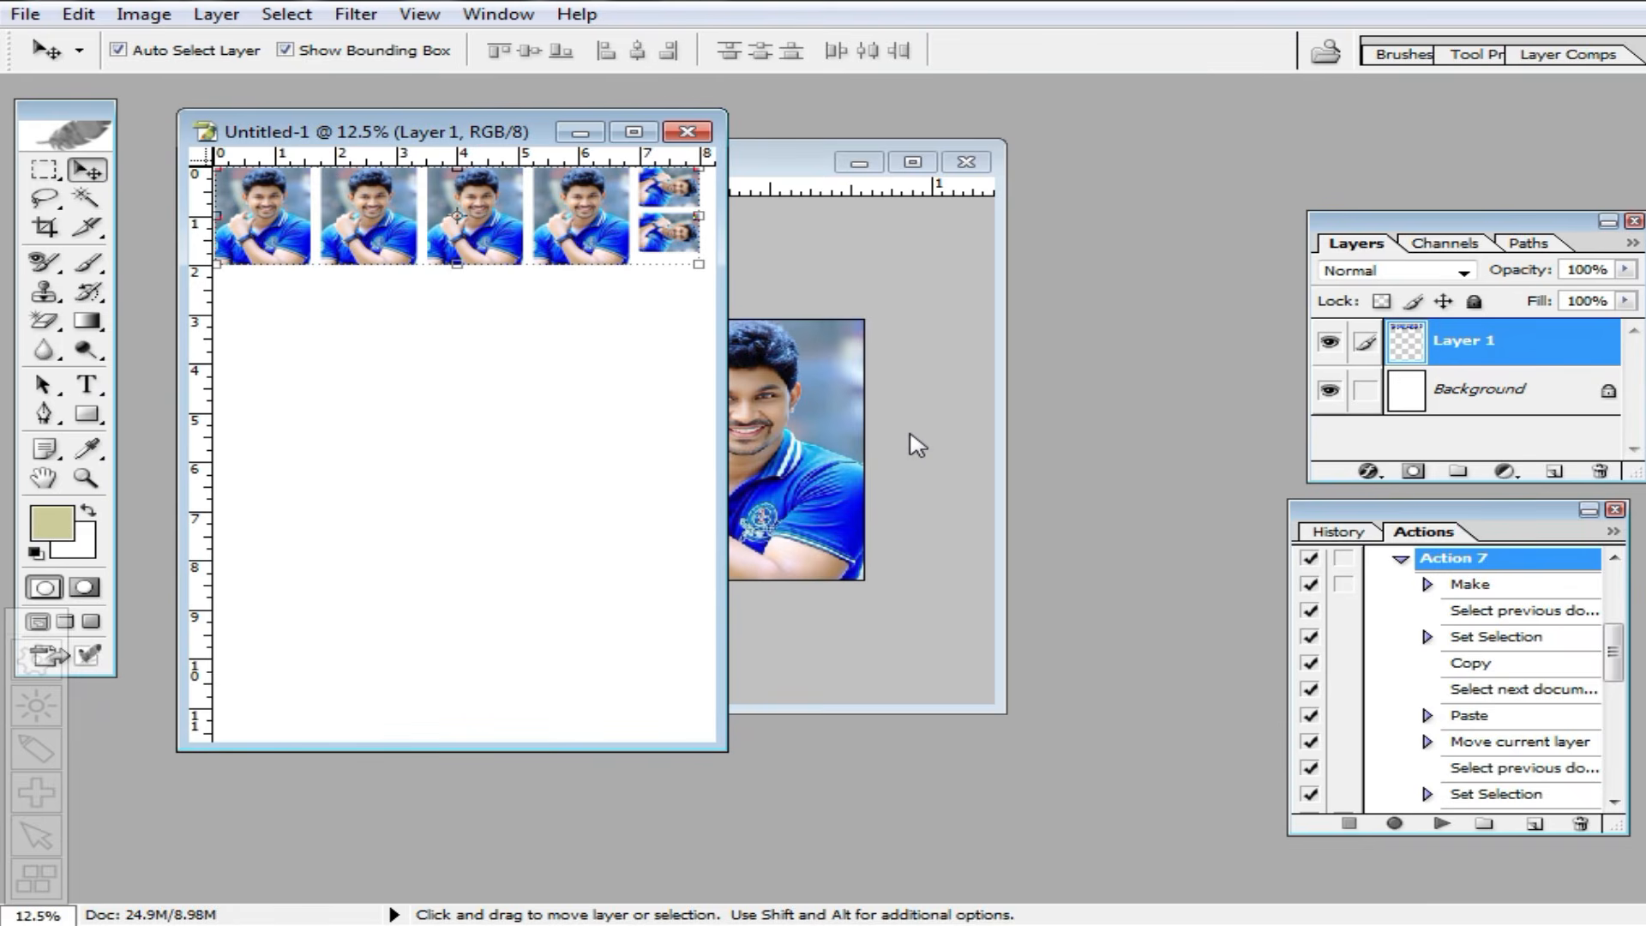
double_click(442, 132)
ctrl+click(850, 210)
ctrl+click(850, 212)
ctrl+click(850, 211)
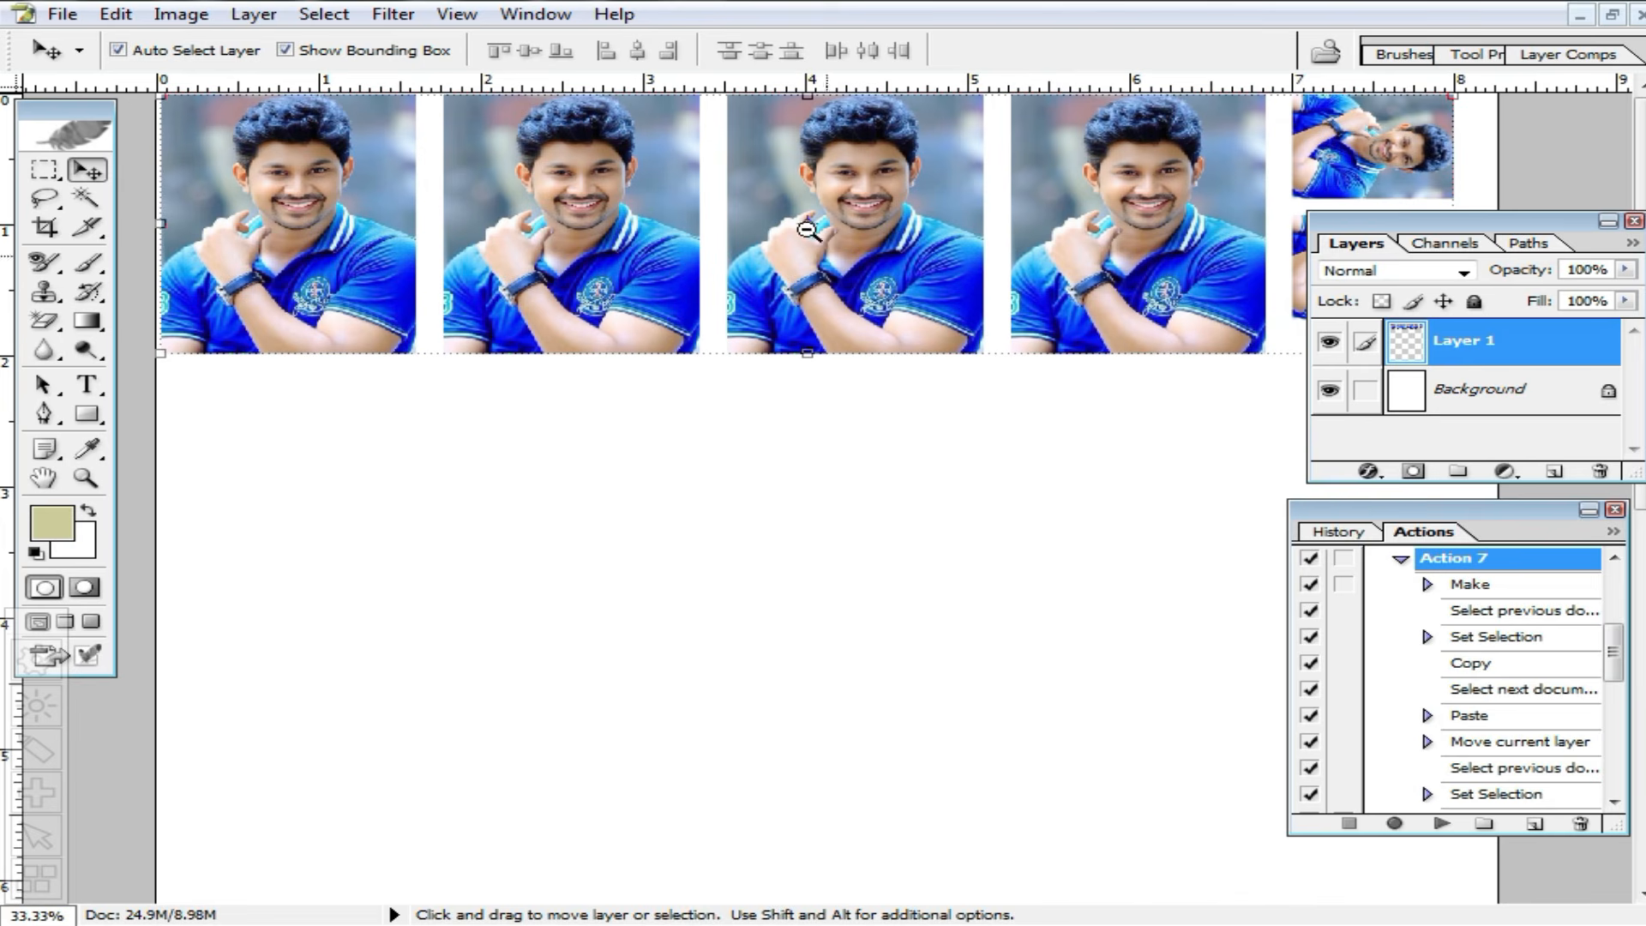
Duplicate the row of passport and stamp-size photos directly below the first row on the sheet.
alt+click(871, 275)
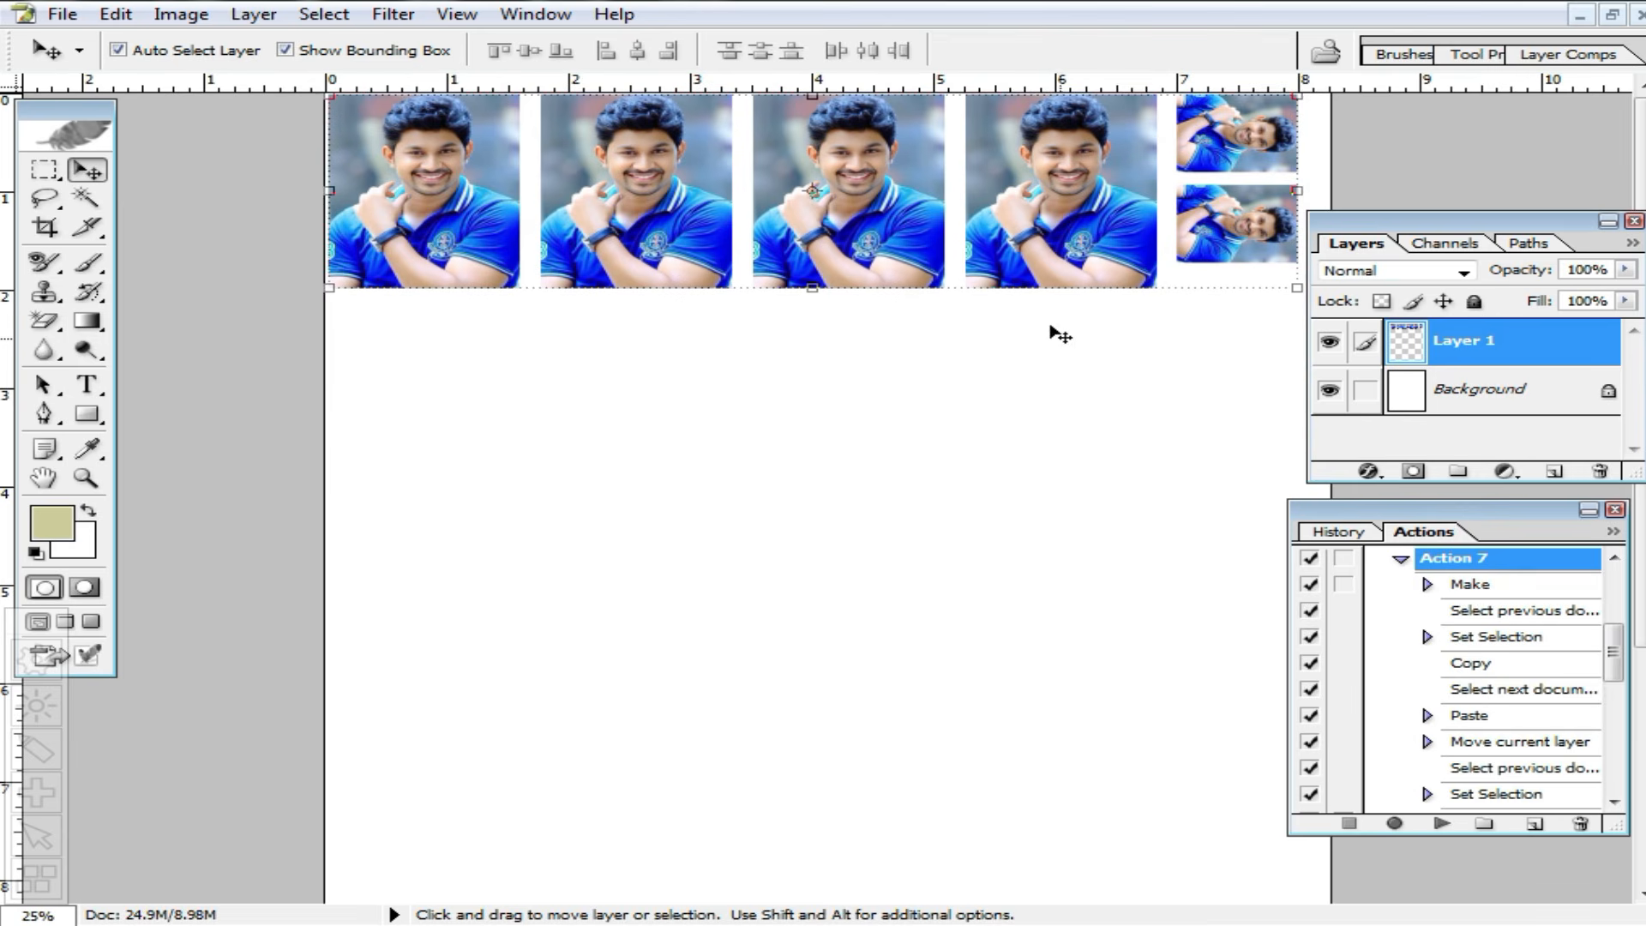
drag(896, 202, 909, 399)
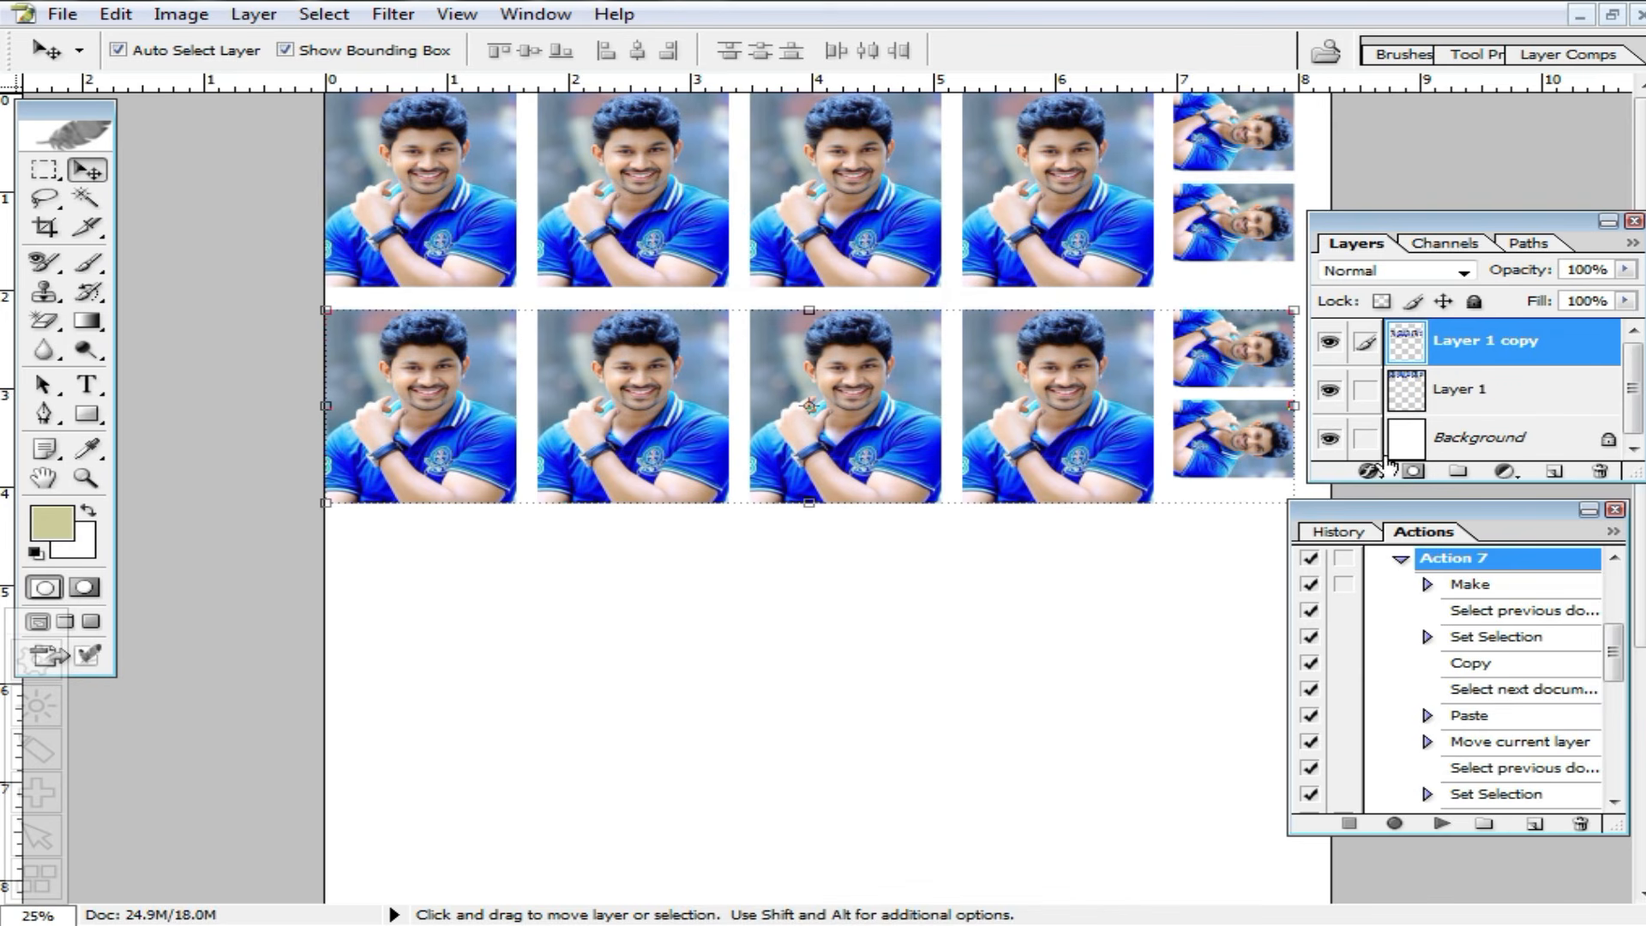
key(ctrl+minus)
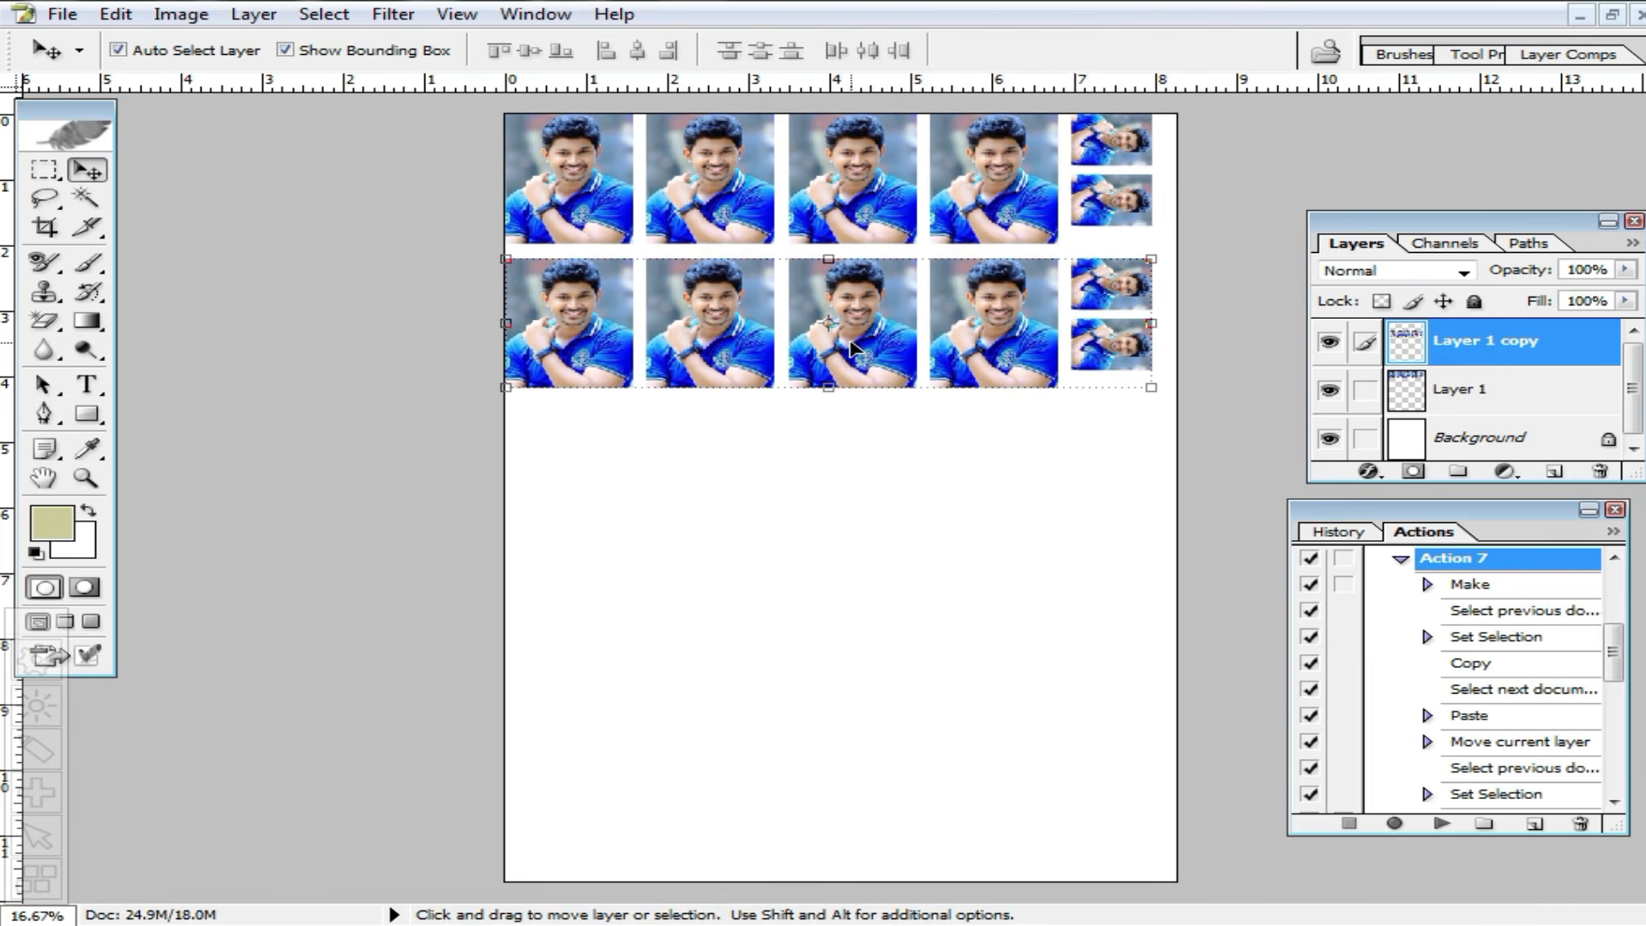
click(964, 310)
alt+click(958, 450)
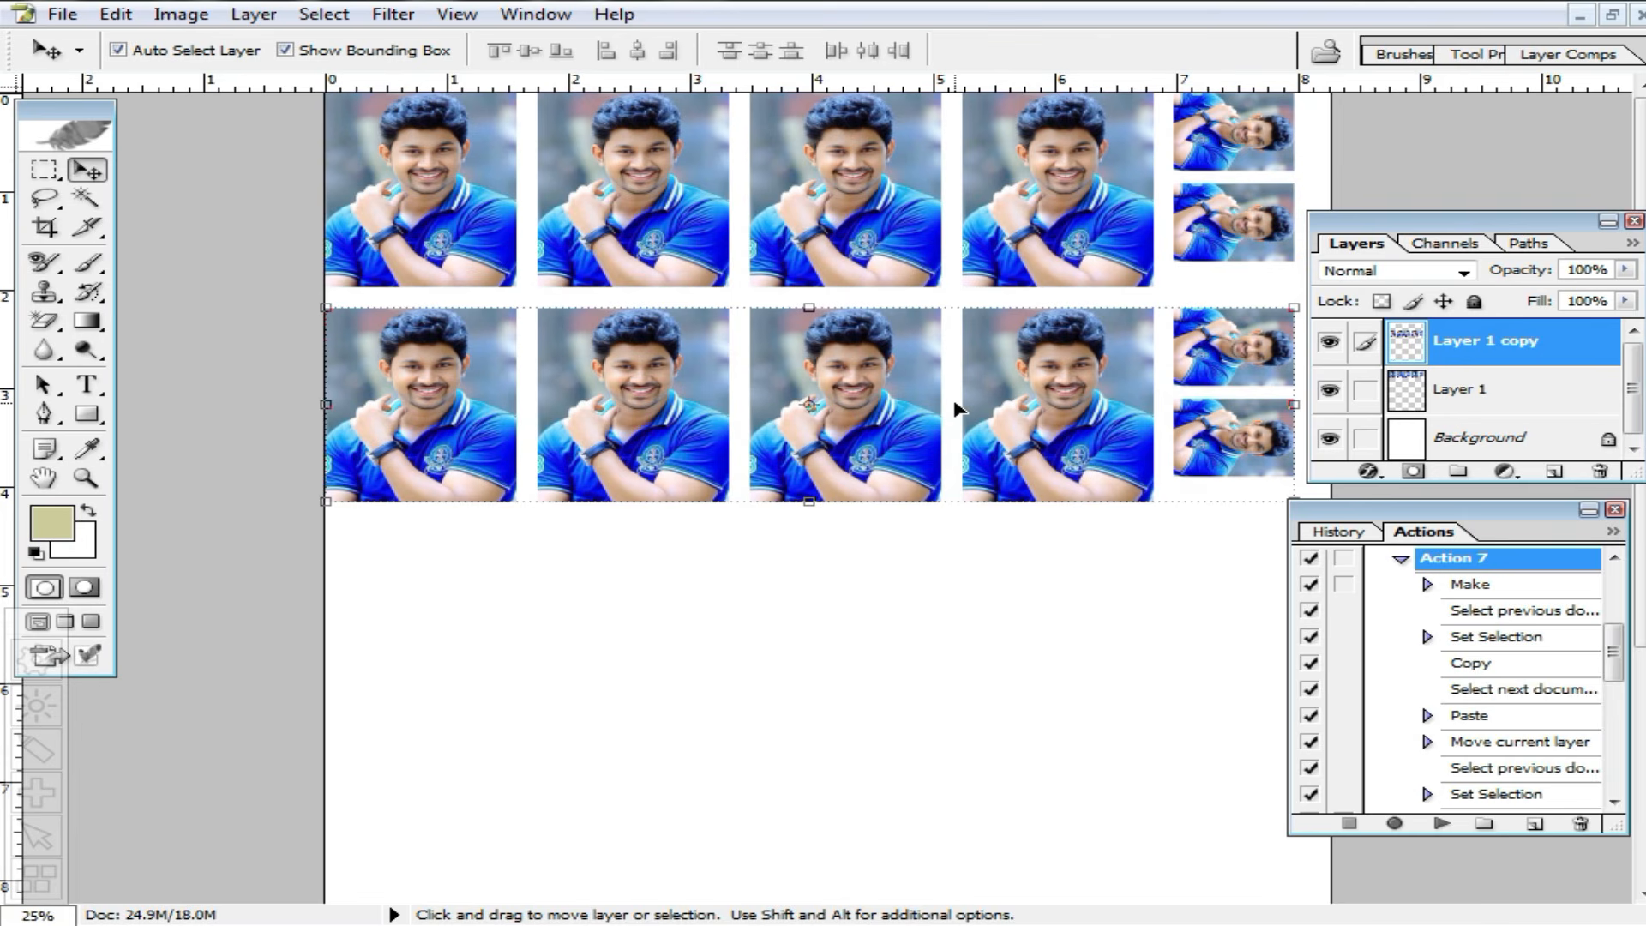
Show the documents in floating windows and place an enlarged uuu.jpg window in front of the sheet.
click(1612, 15)
click(913, 304)
drag(759, 171, 820, 132)
drag(1061, 668, 1299, 825)
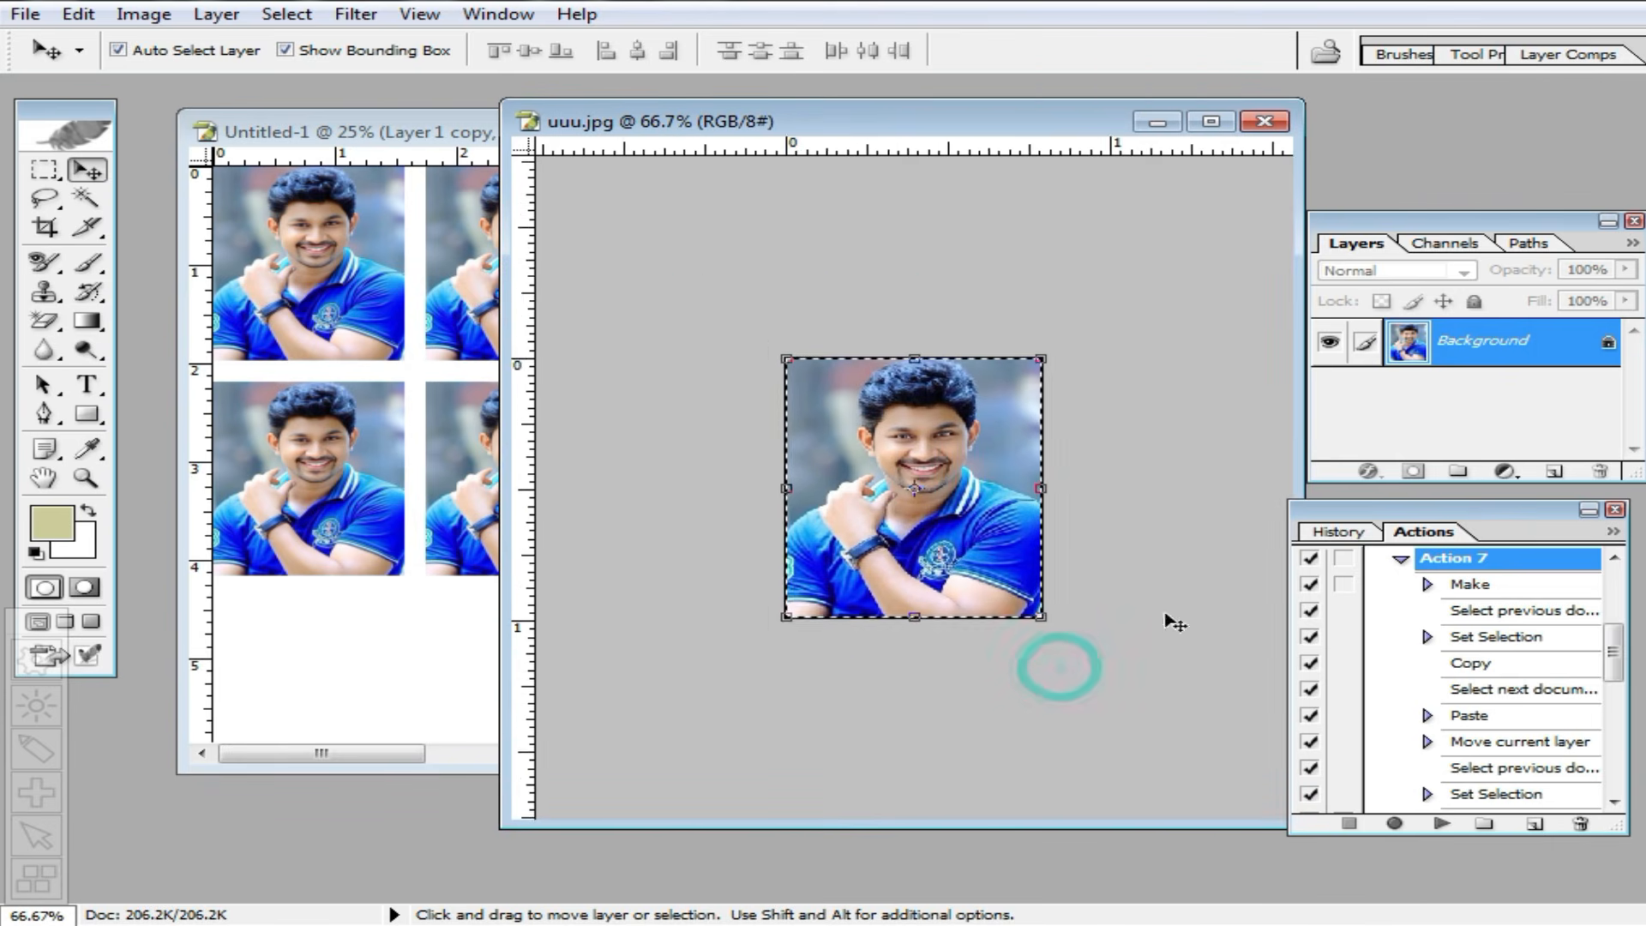
Restore the uuu.jpg portrait to its larger passport crop without a selection and reposition its window beside the sheet.
scroll(1132, 557, up, 4)
drag(920, 129, 923, 75)
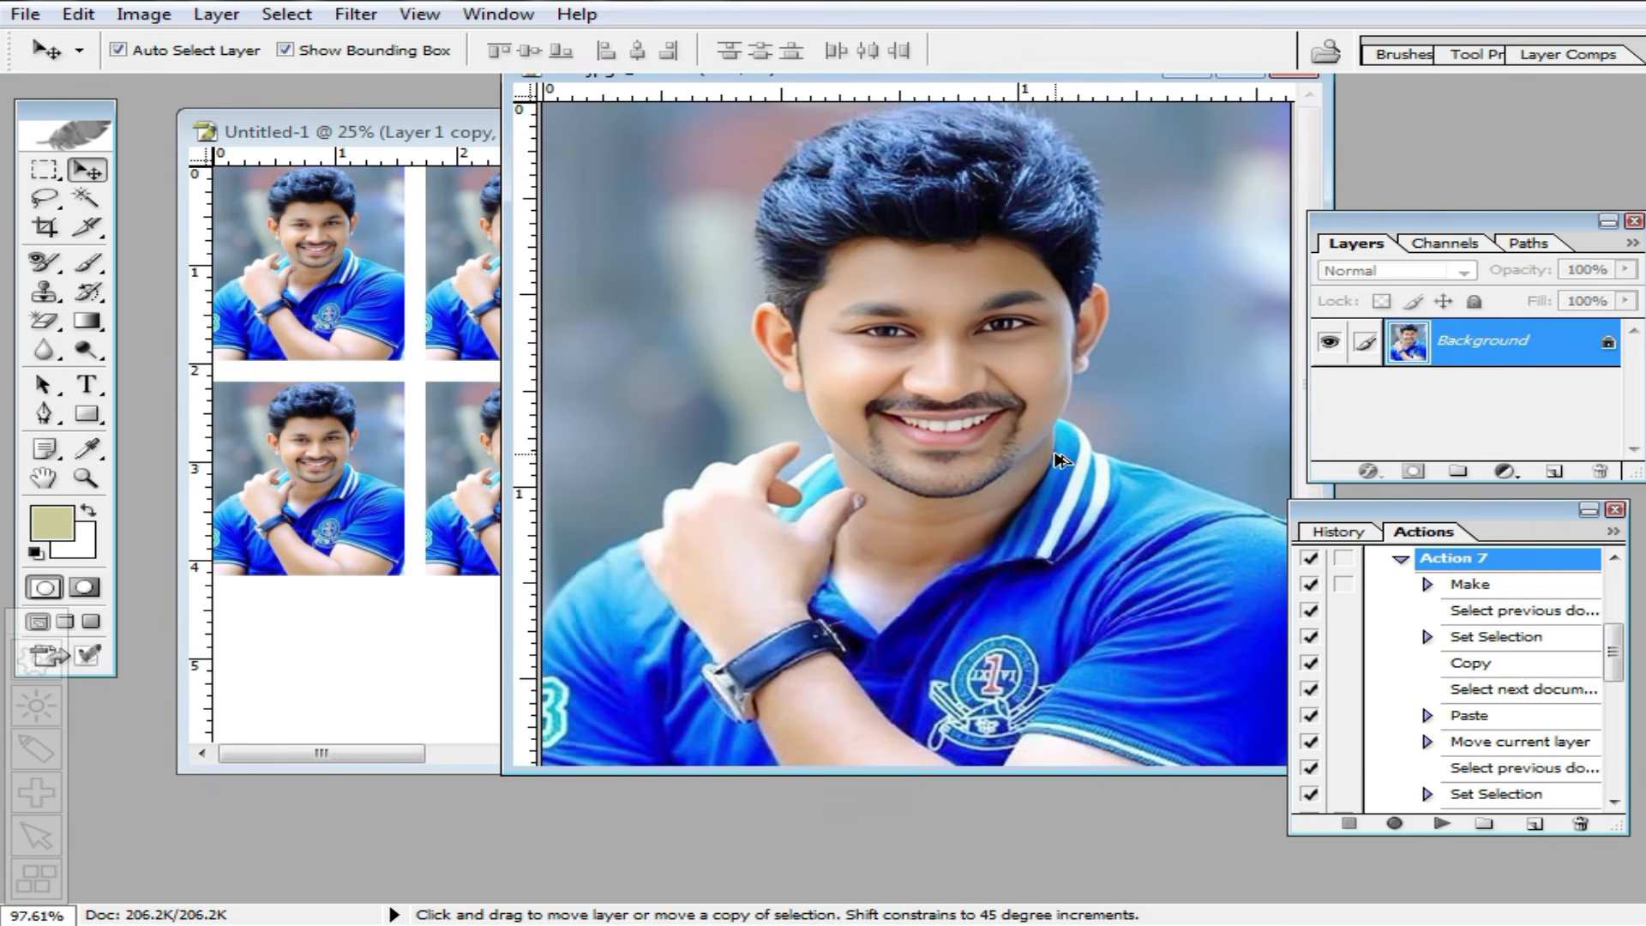
drag(1057, 75, 961, 94)
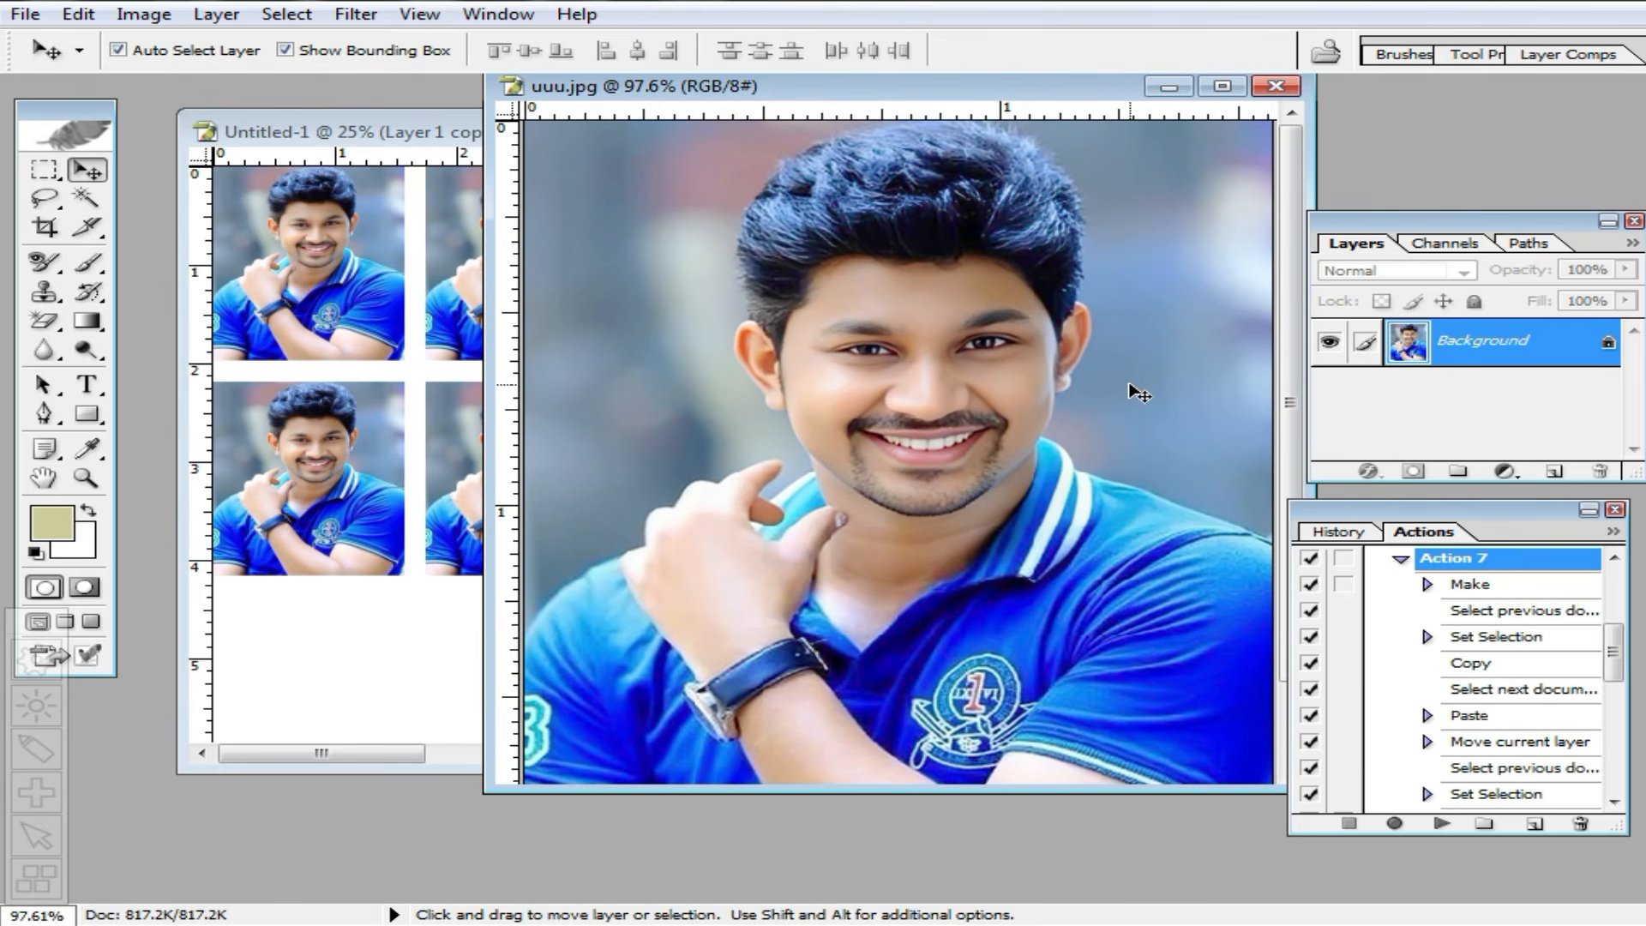